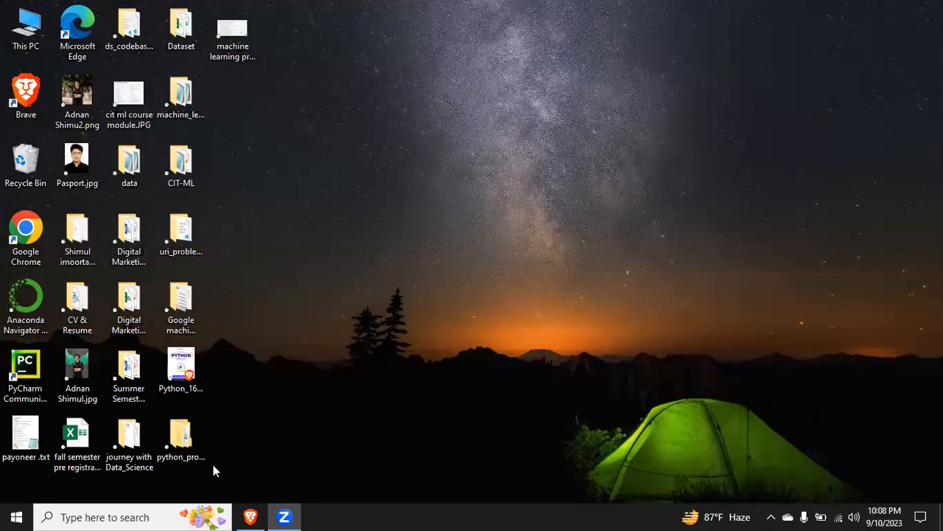
Step: Switch to the Brave browser, dismiss the floating chat bubbles on the Facebook group page and open a new tab
{"action": "left_click", "coordinate": [250, 517]}
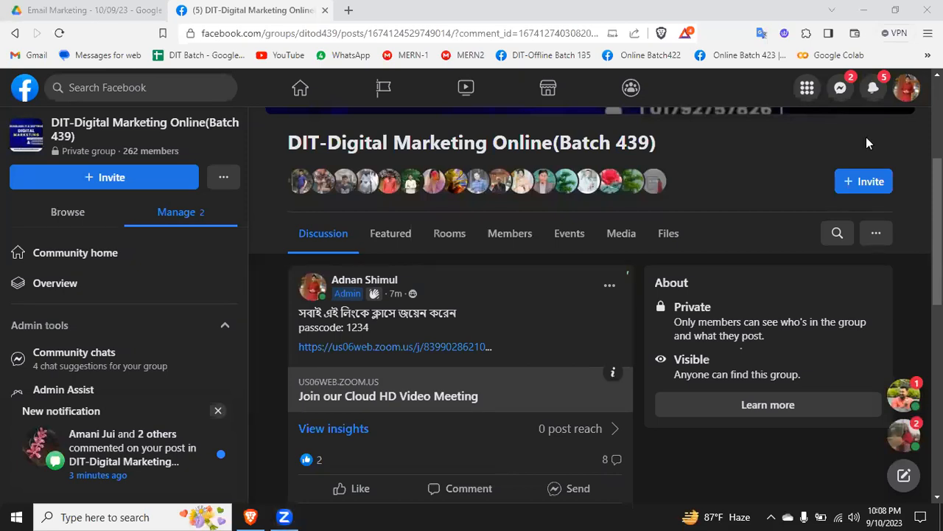
{"action": "left_click", "coordinate": [916, 421]}
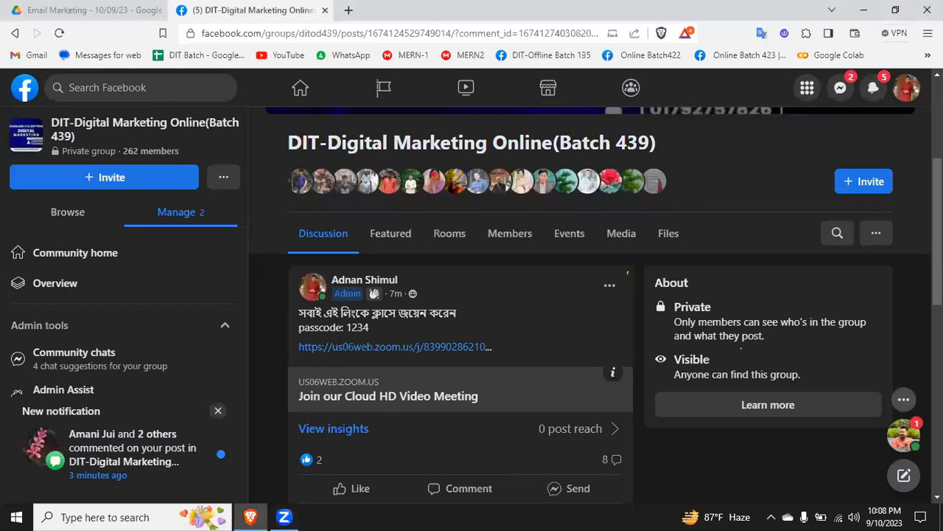
{"action": "left_click", "coordinate": [916, 420]}
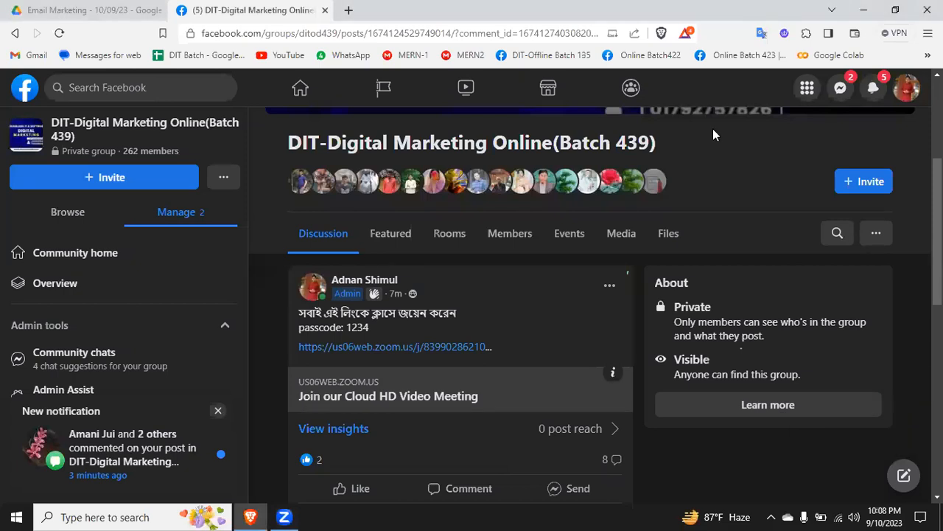
{"action": "left_click", "coordinate": [345, 9]}
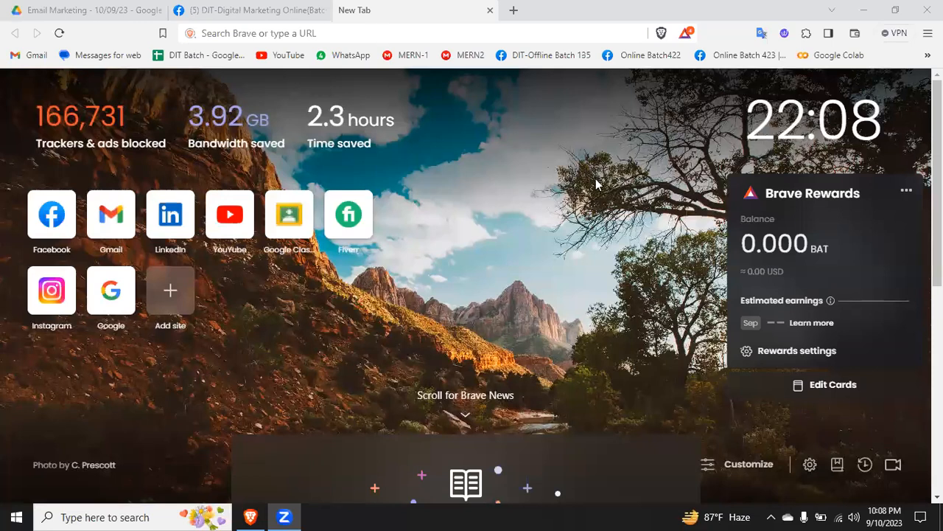
Step: Find Notepad on the computer and launch it with a blank document
{"action": "left_click", "coordinate": [103, 516]}
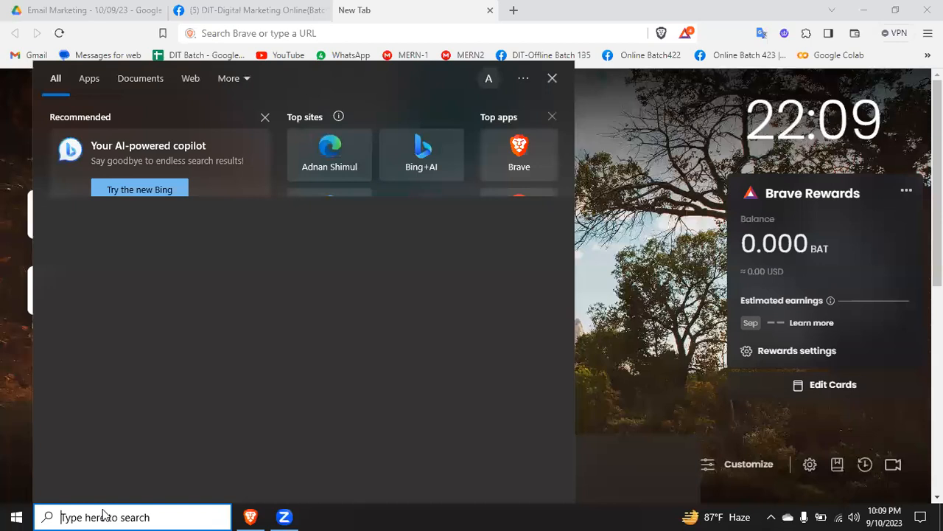
{"action": "type", "text": "not"}
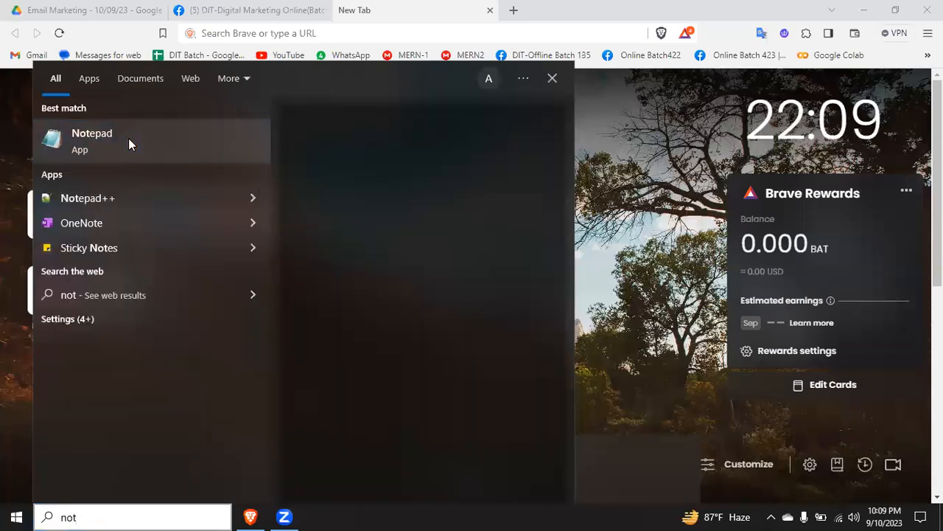
{"action": "left_click", "coordinate": [527, 243]}
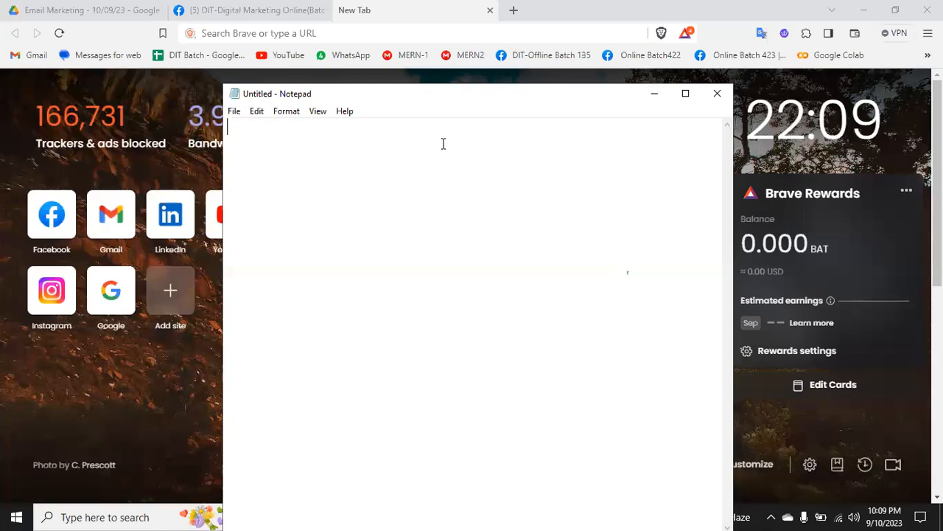
Step: Write the heading "Canva - Design" on the first line of the note, with a row of seven asterisks in front
{"action": "type", "text": "D"}
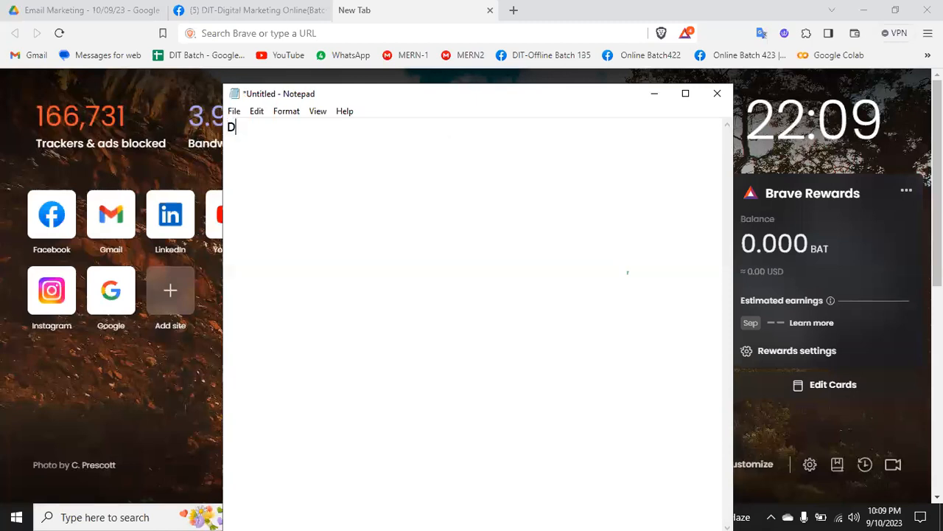
{"action": "type", "text": "esign"}
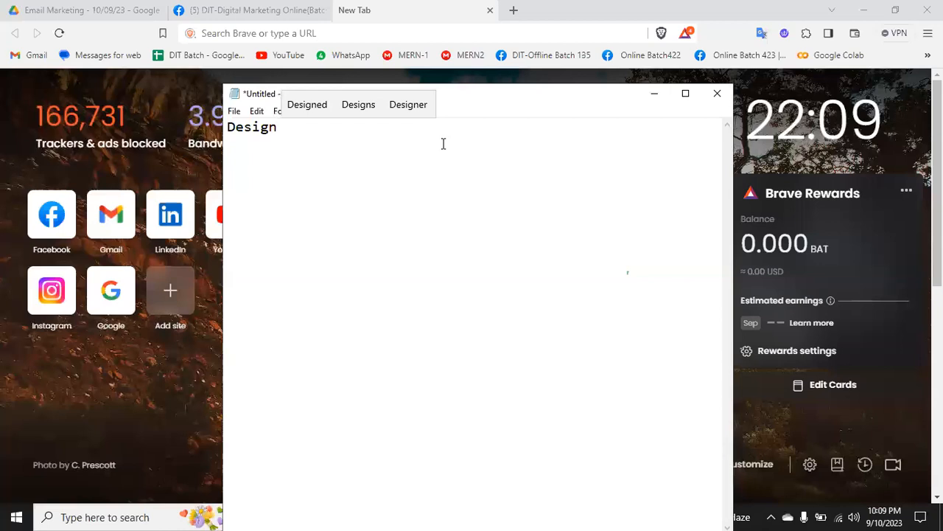
{"action": "key", "text": "Left"}
{"action": "key", "text": "Left"}
{"action": "key", "text": "Left"}
{"action": "key", "text": "Left"}
{"action": "key", "text": "Left"}
{"action": "type", "text": "Ca"}
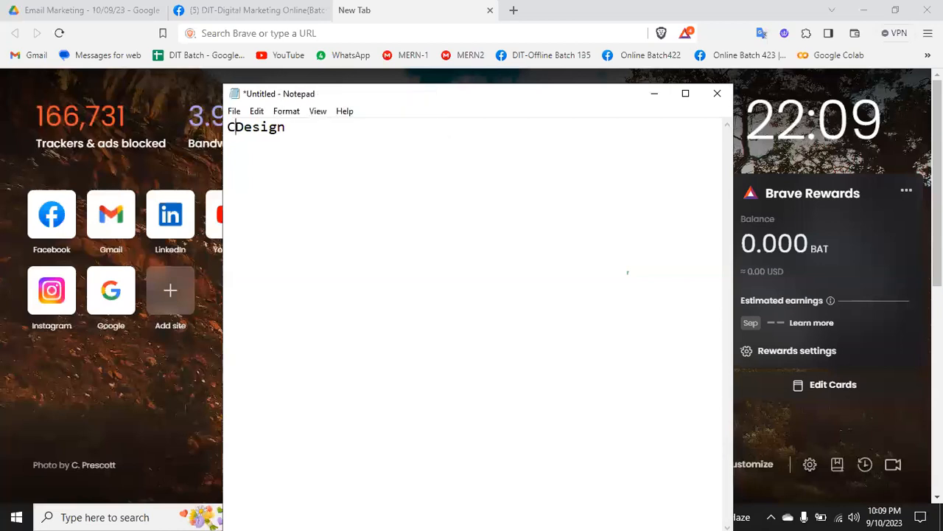
{"action": "type", "text": "nva"}
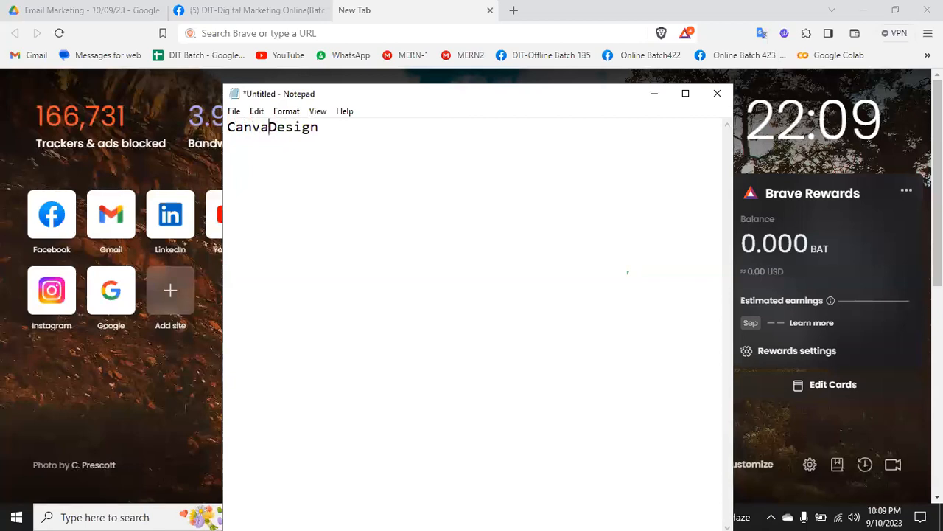
{"action": "type", "text": "   -"}
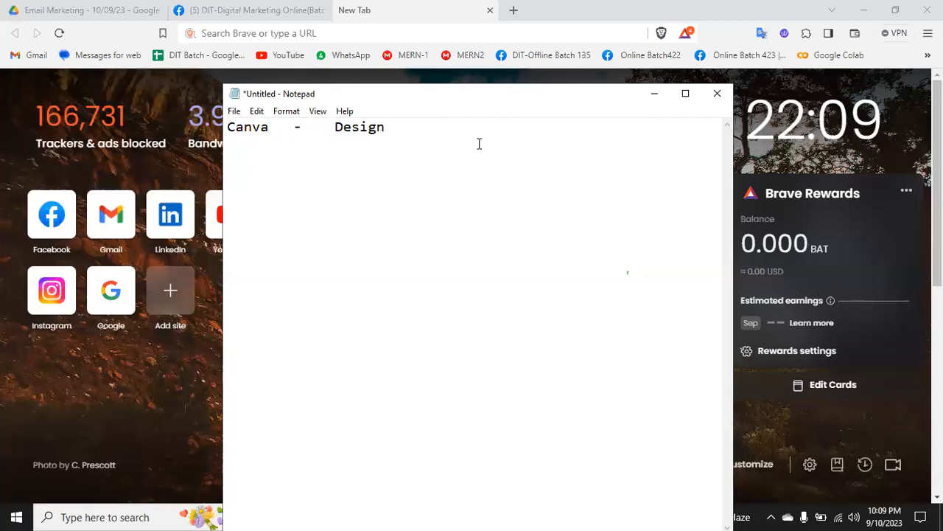
{"action": "left_click", "coordinate": [227, 126]}
{"action": "type", "text": "****"}
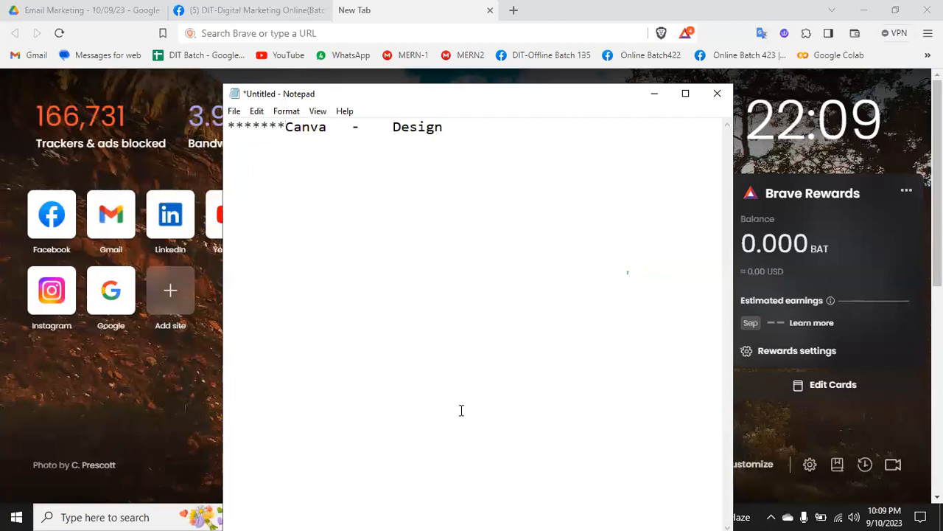
Step: Add the list items "1. Logo" and "2. Social Media Post Design" on separate lines under the heading
{"action": "key", "text": "Return"}
{"action": "type", "text": "1. Logo"}
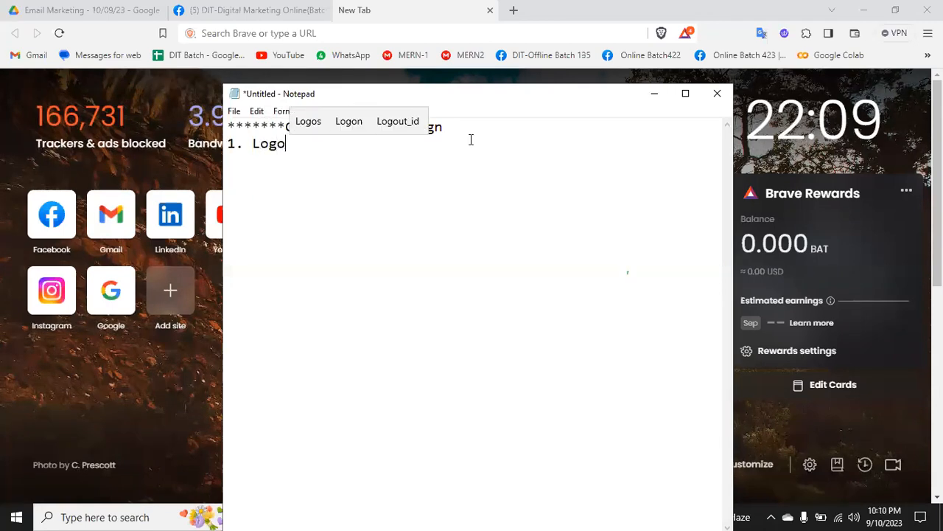
{"action": "key", "text": "Return"}
{"action": "type", "text": "2. S"}
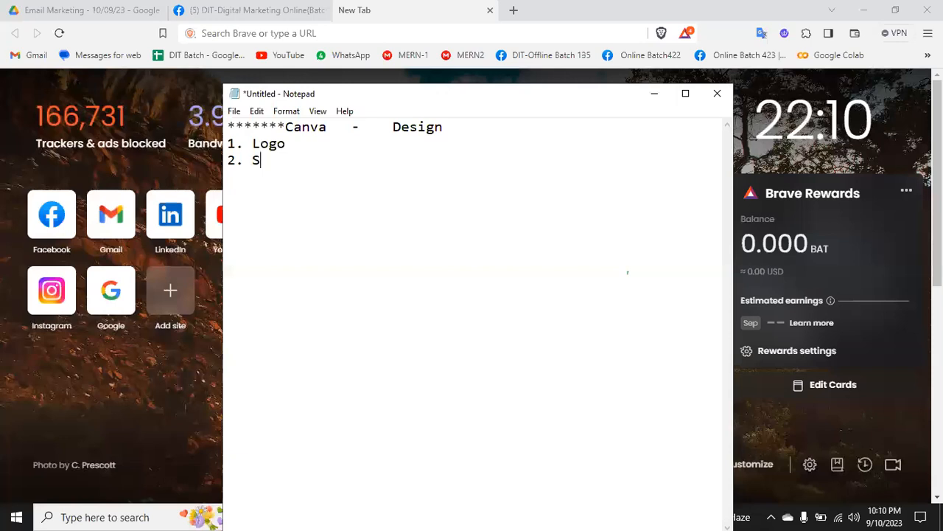
{"action": "type", "text": "ocial "}
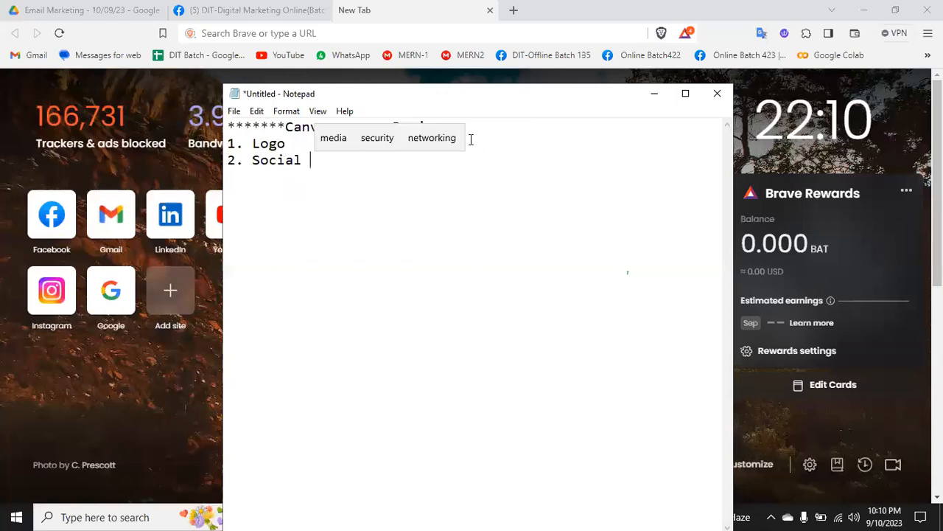
{"action": "type", "text": "Media P"}
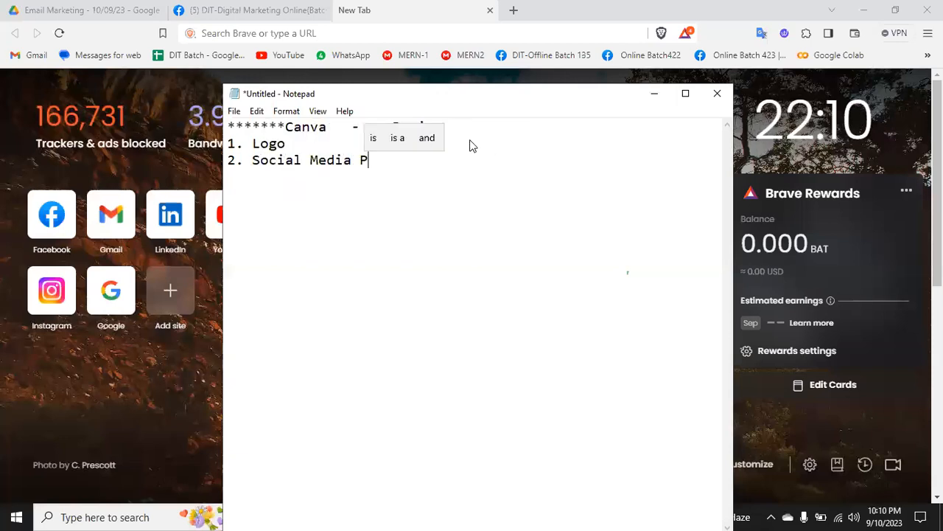
{"action": "type", "text": "ost Design"}
Step: Add the list items "3. Video Editing" and "4. Animation Video Editing" on separate lines
{"action": "key", "text": "Return"}
{"action": "type", "text": "3. Vid"}
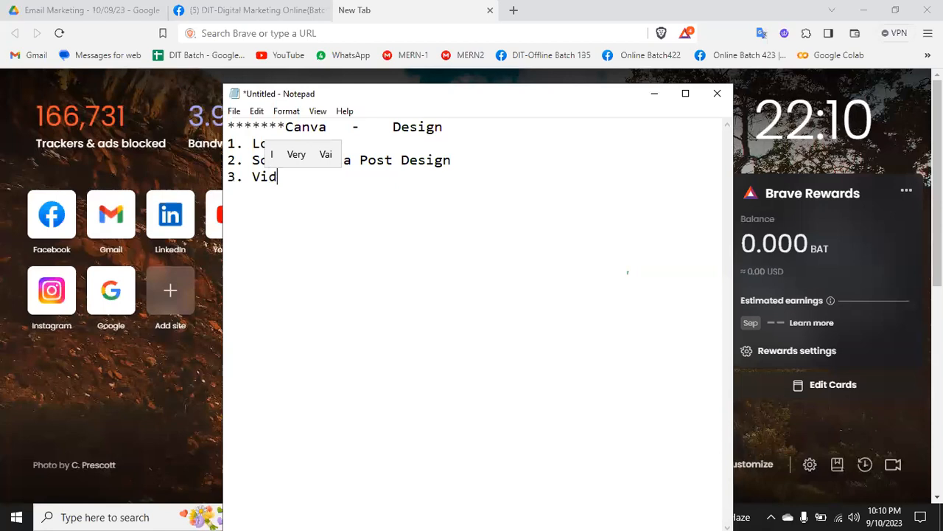
{"action": "type", "text": "eo Editing"}
{"action": "key", "text": "Return"}
{"action": "type", "text": "4. "}
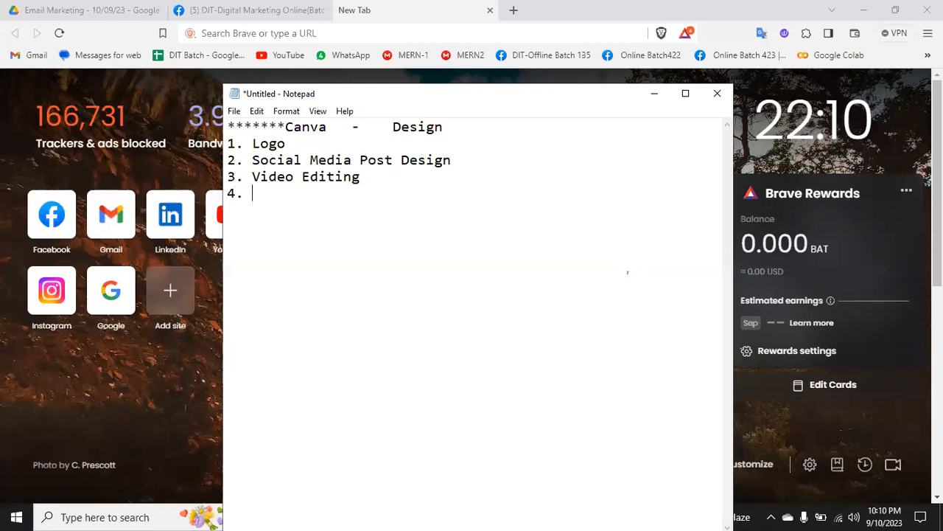
{"action": "type", "text": "Animati"}
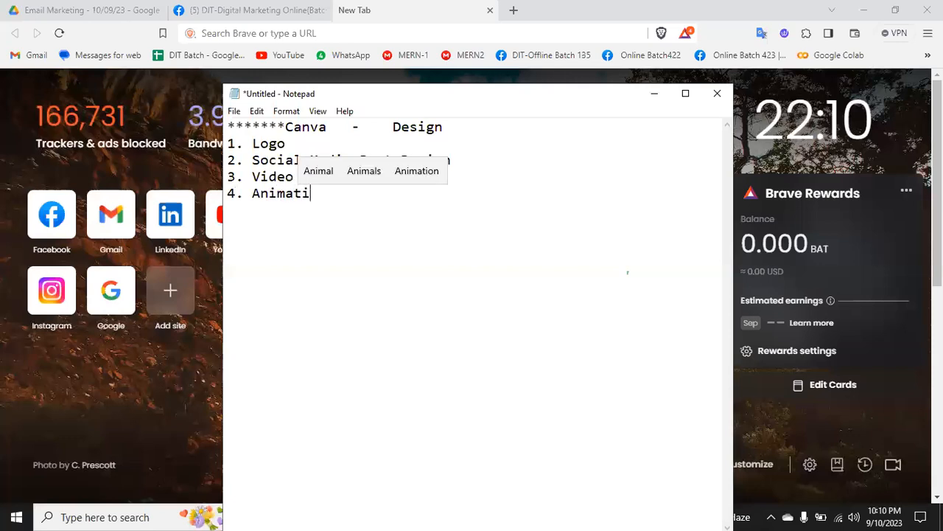
{"action": "type", "text": "on Video W"}
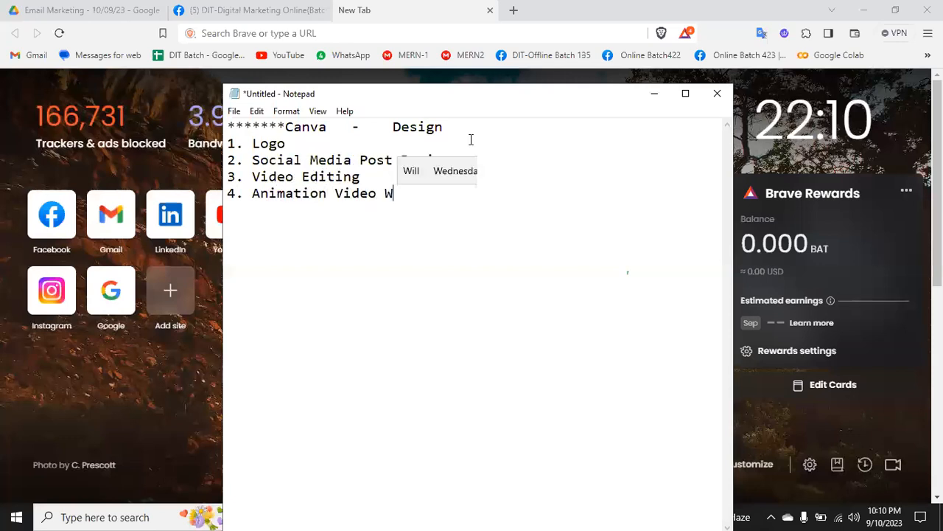
{"action": "key", "text": "BackSpace"}
{"action": "type", "text": "Editing"}
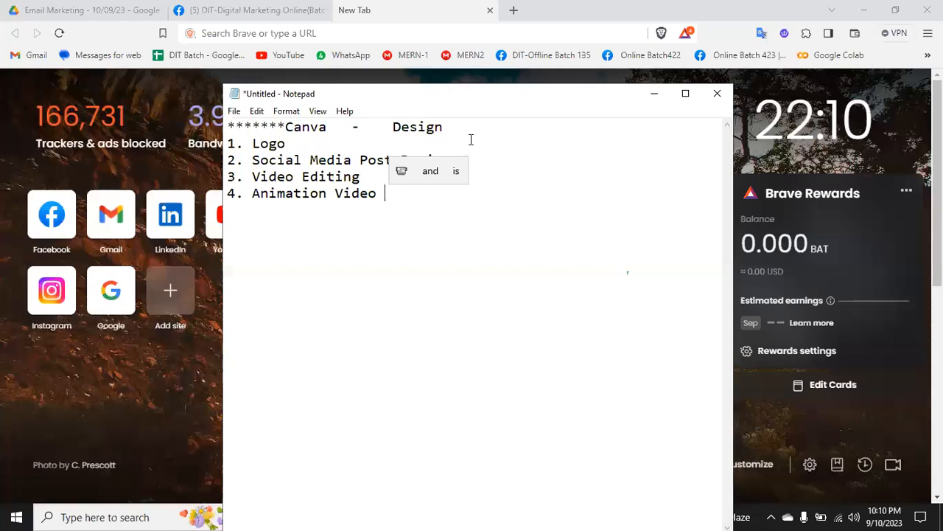
Step: Add the list item "5. Presentation Slide" and insert a blank line between the heading and the list
{"action": "key", "text": "Return"}
{"action": "type", "text": "5."}
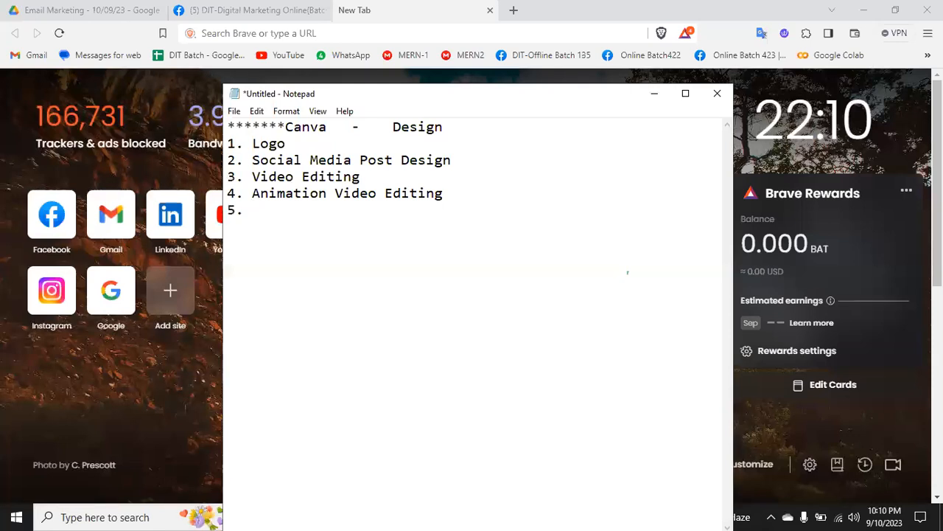
{"action": "left_click", "coordinate": [451, 126]}
{"action": "key", "text": "Return"}
{"action": "left_click", "coordinate": [287, 235]}
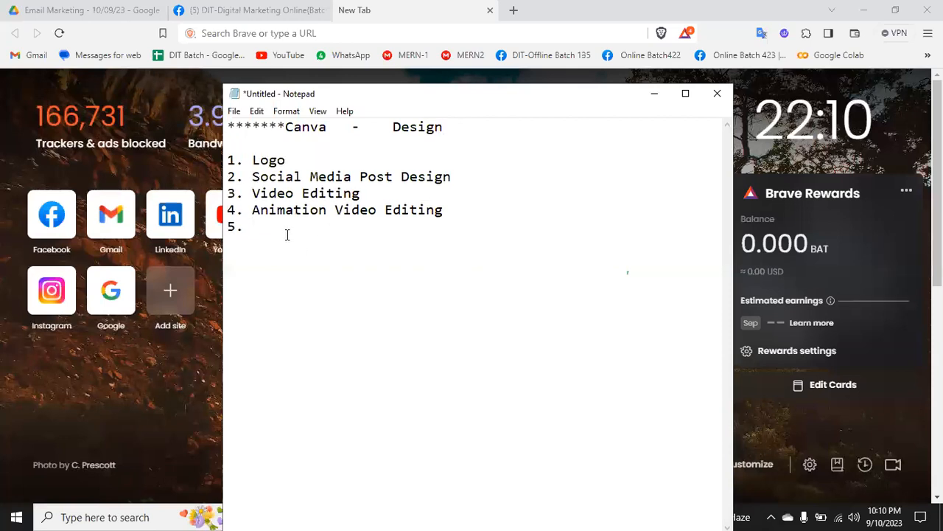
{"action": "type", "text": "Presen"}
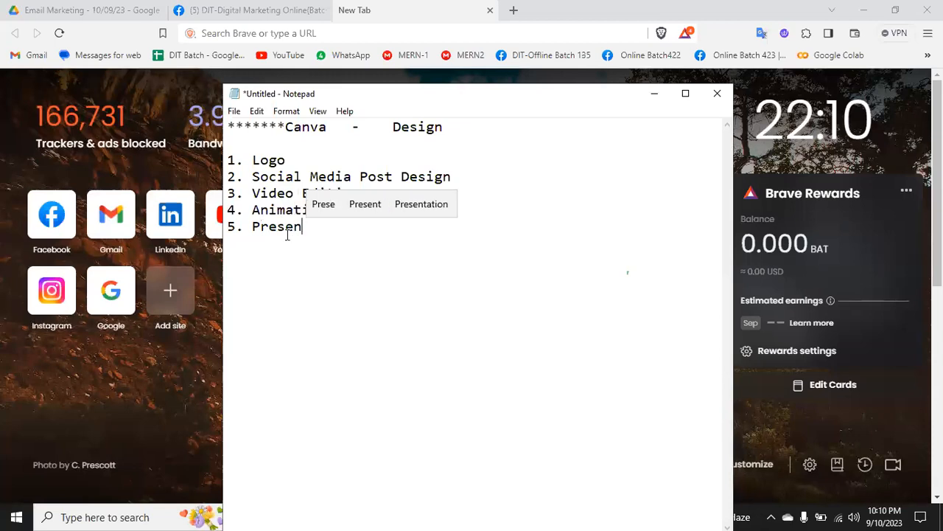
{"action": "type", "text": "tation "}
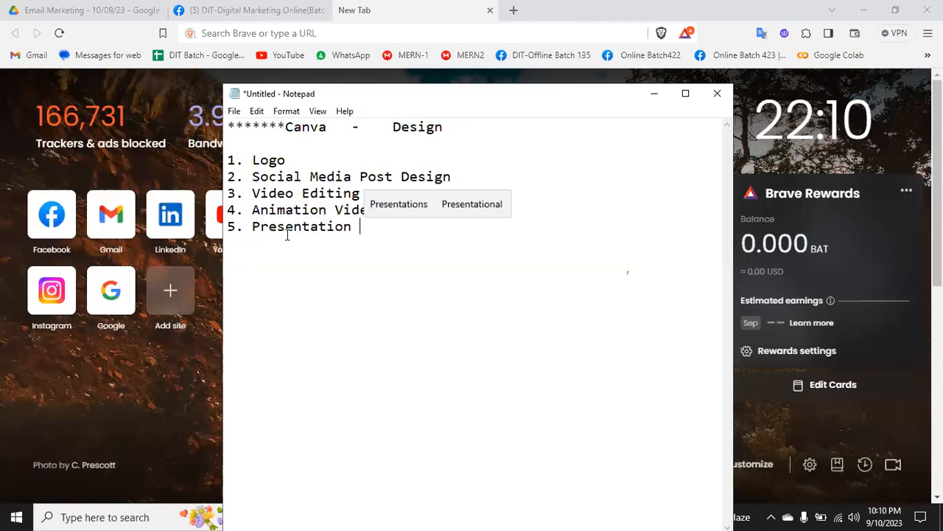
{"action": "type", "text": "Slide"}
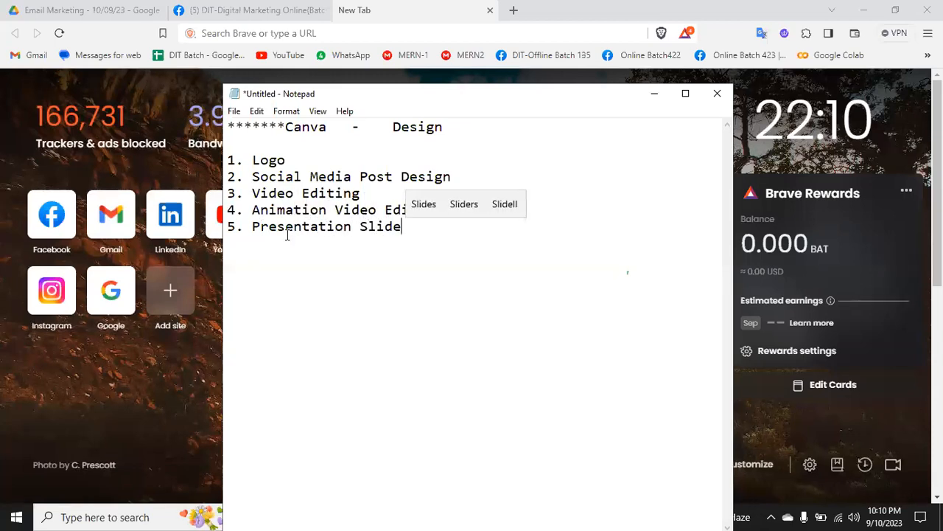
{"action": "left_click_drag", "start_coordinate": [280, 190], "coordinate": [287, 195]}
{"action": "left_click", "coordinate": [434, 244]}
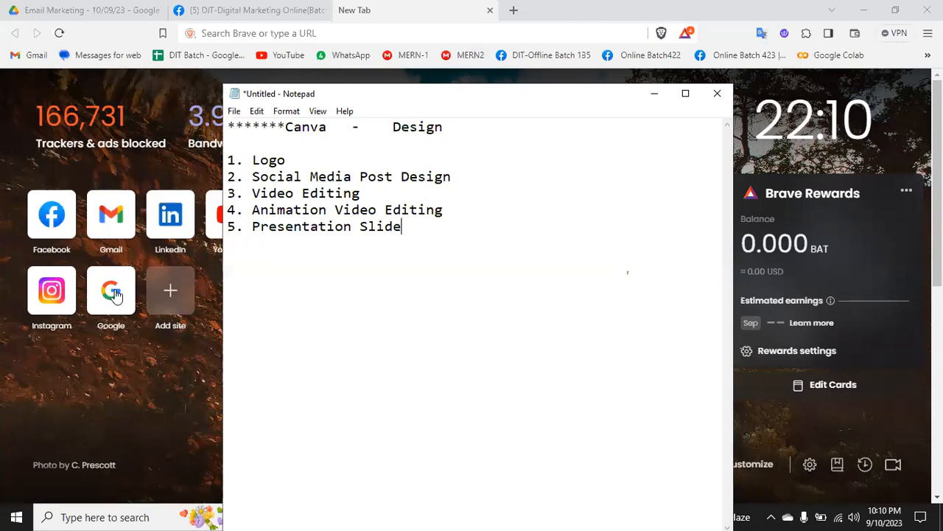
Step: Search Google for "canva" in the browser and open the official Canva website from the results
{"action": "left_click", "coordinate": [472, 60]}
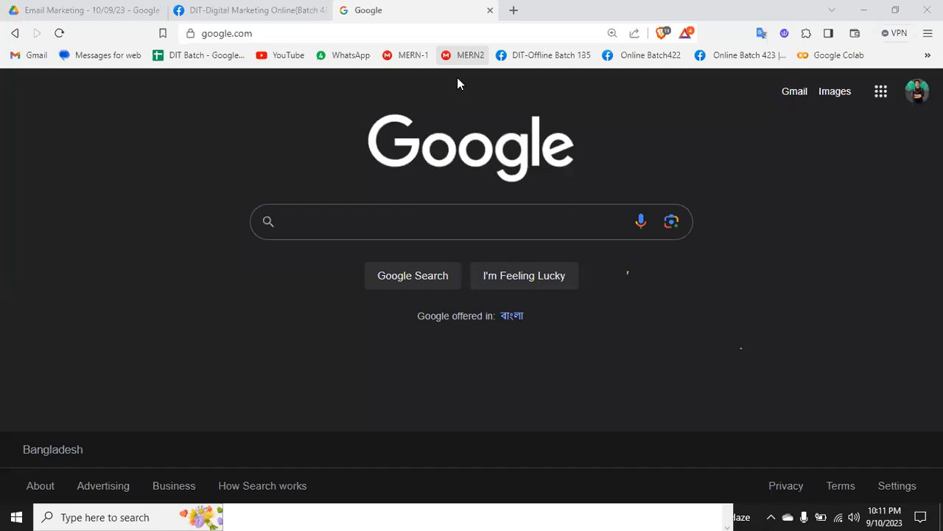
{"action": "left_click", "coordinate": [364, 230]}
{"action": "type", "text": "canva"}
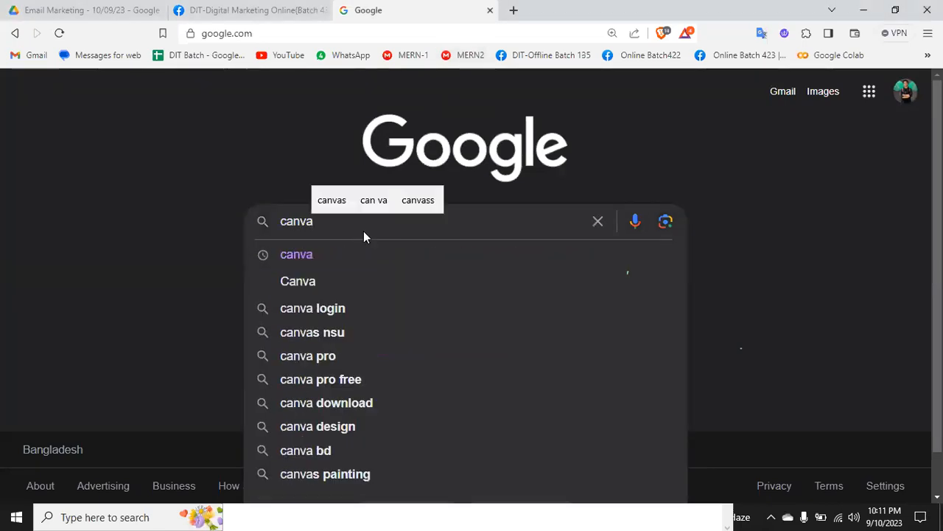
{"action": "key", "text": "Return"}
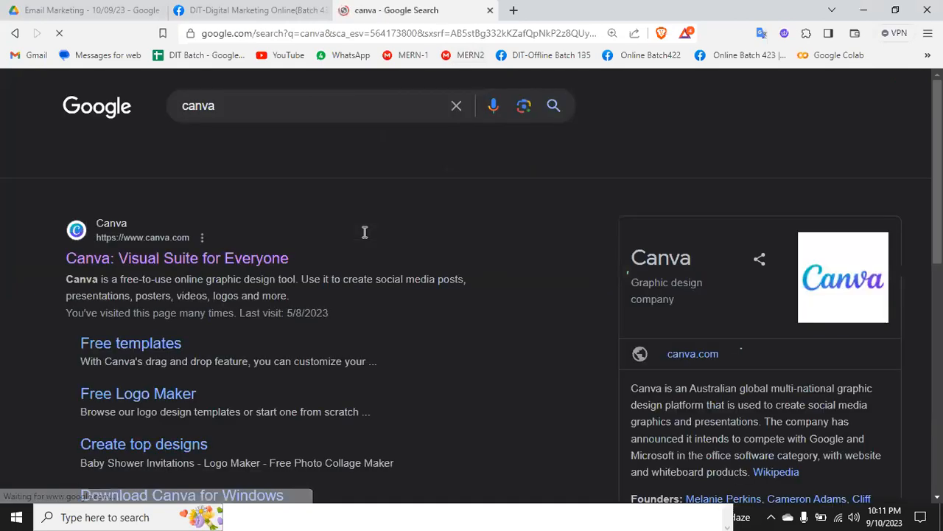
{"action": "left_click", "coordinate": [134, 244]}
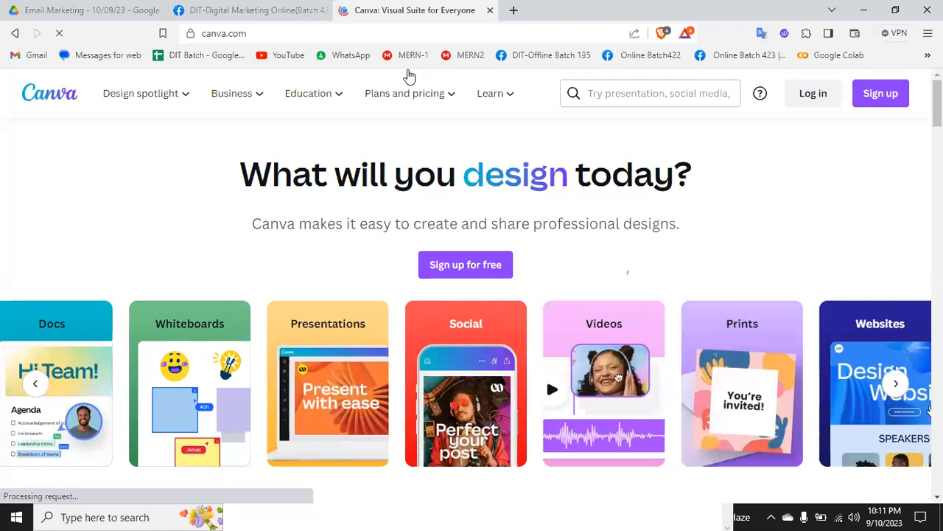
Step: Start signing up on Canva, continue with Google and choose the first listed Google account
{"action": "left_click", "coordinate": [872, 95]}
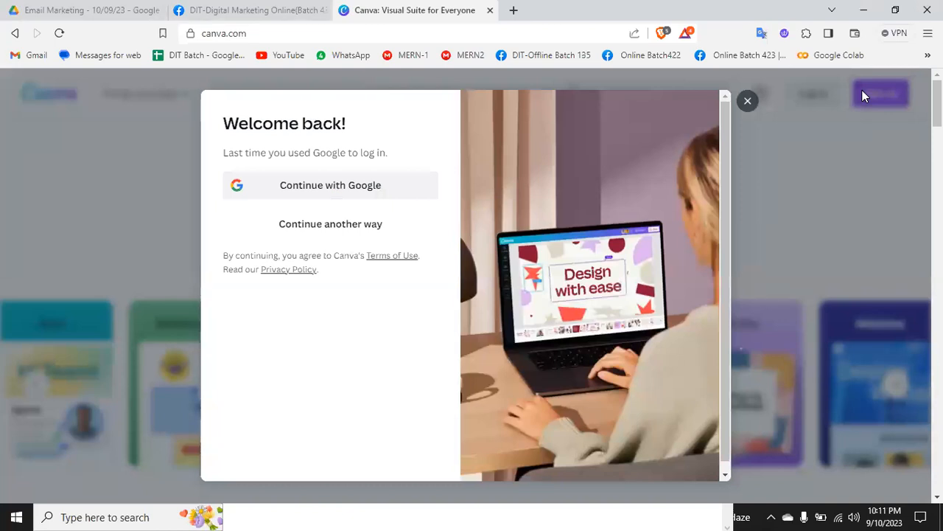
{"action": "left_click", "coordinate": [354, 188]}
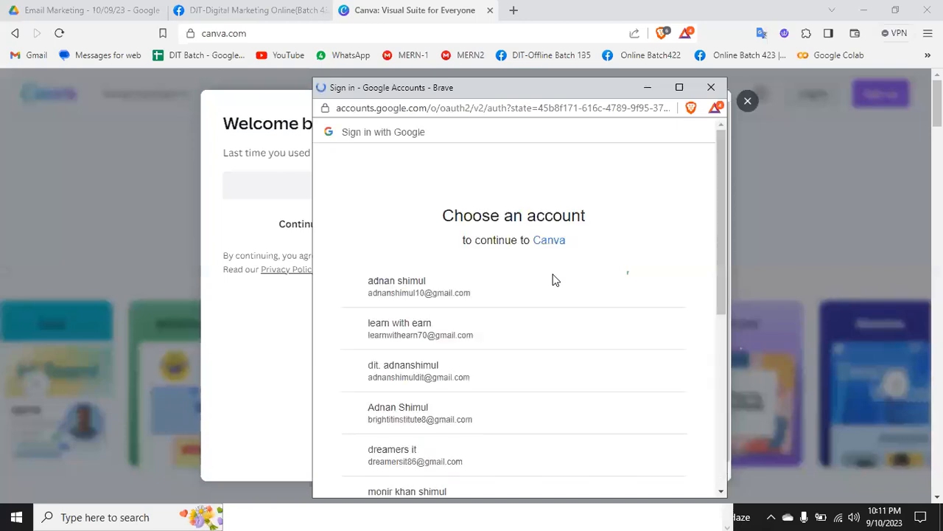
{"action": "left_click", "coordinate": [423, 289]}
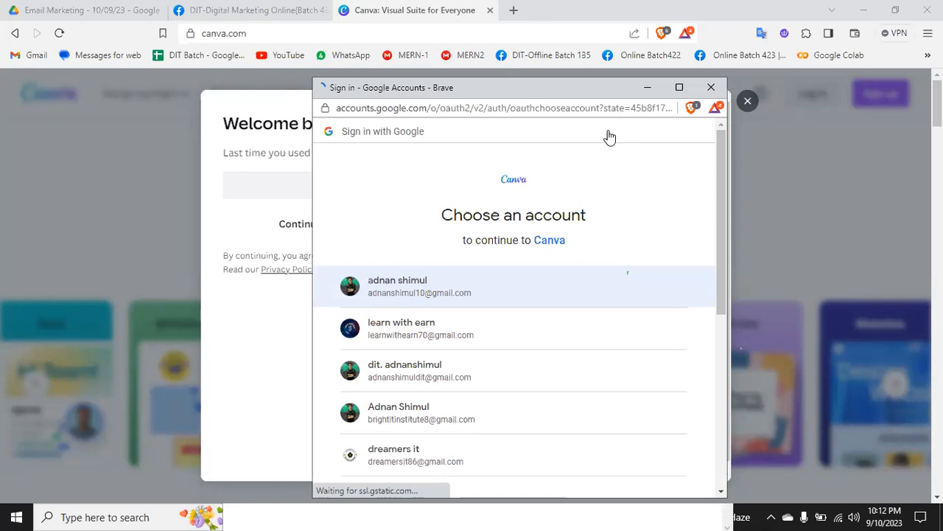
Step: Complete the Google sign-in with the first listed account and look over the Canva home page
{"action": "left_click", "coordinate": [398, 282]}
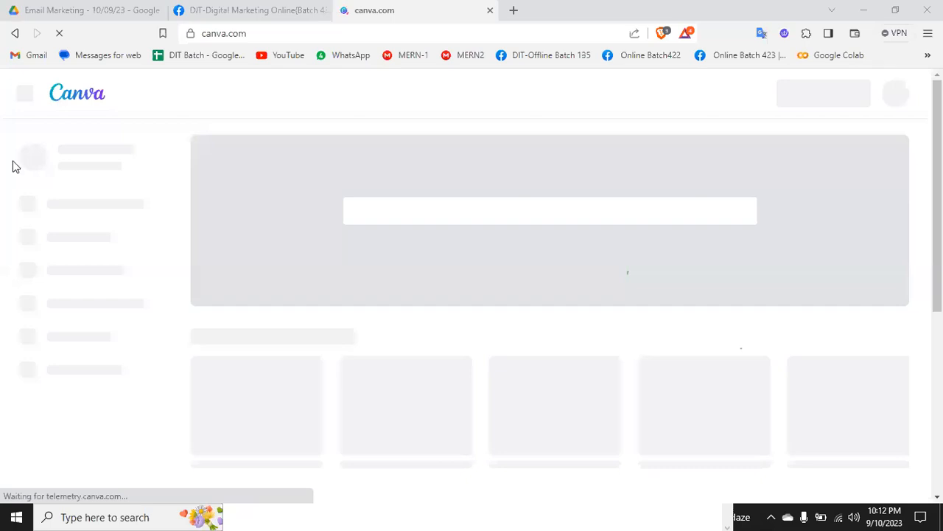
{"action": "scroll", "coordinate": [549, 309], "scroll_direction": "down", "scroll_amount": 6}
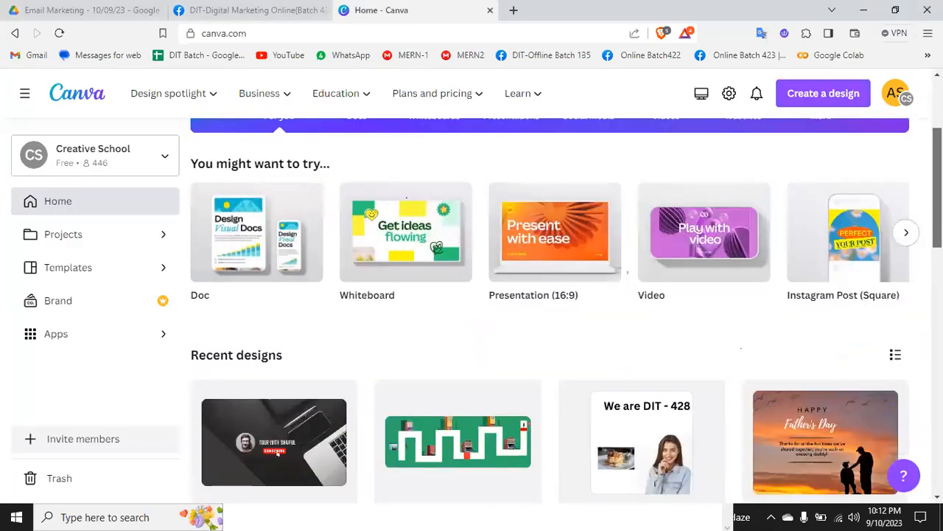
{"action": "scroll", "coordinate": [549, 309], "scroll_direction": "up", "scroll_amount": 8}
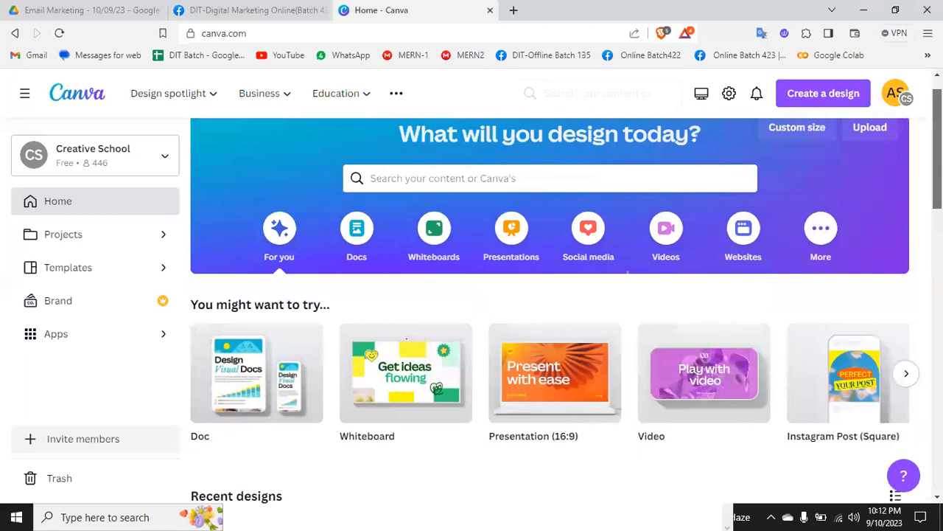
{"action": "scroll", "coordinate": [828, 292], "scroll_direction": "up", "scroll_amount": 1}
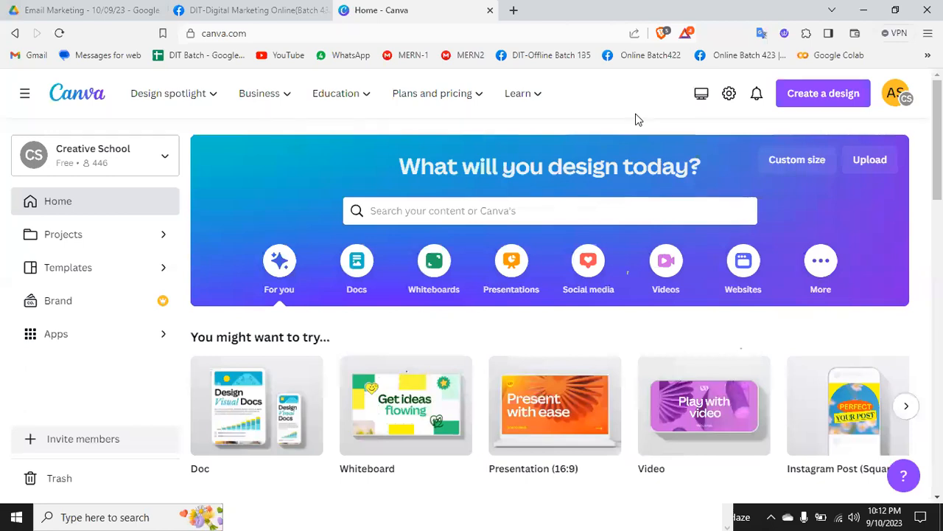
Step: Switch to Notepad to review the list of Canva design types, and minimize it again
{"action": "left_click", "coordinate": [115, 515]}
{"action": "left_click", "coordinate": [316, 516]}
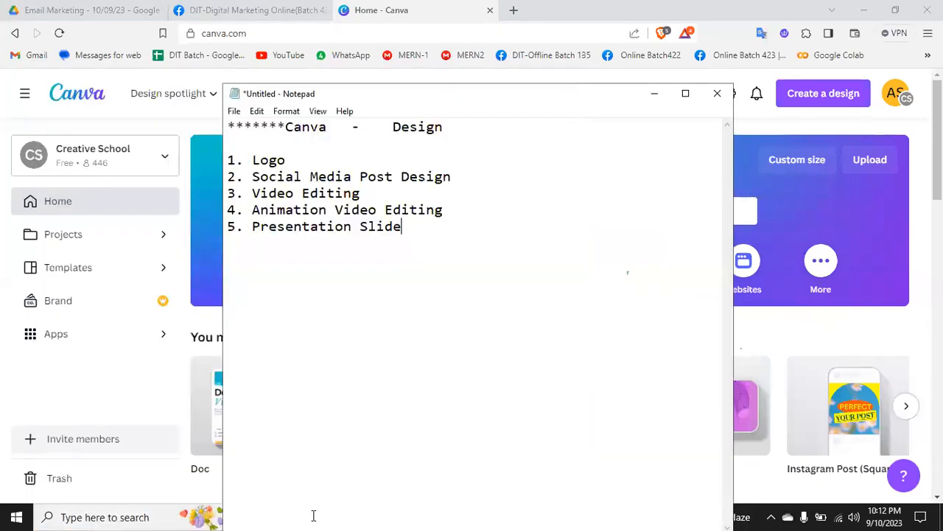
{"action": "left_click", "coordinate": [654, 94]}
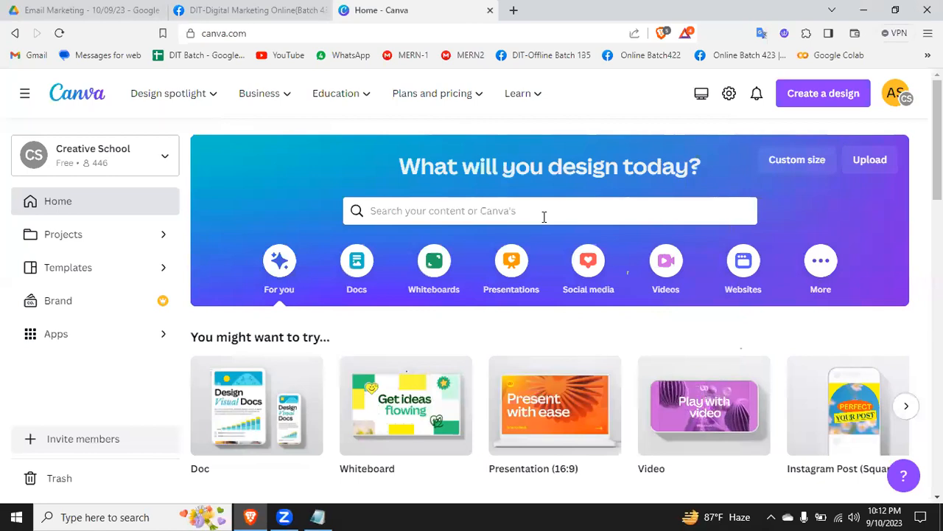
Step: Look through the home page's suggested and recent designs and search the Canva templates for "logo"
{"action": "mouse_move", "coordinate": [612, 418]}
{"action": "scroll", "coordinate": [612, 418], "scroll_direction": "down", "scroll_amount": 1}
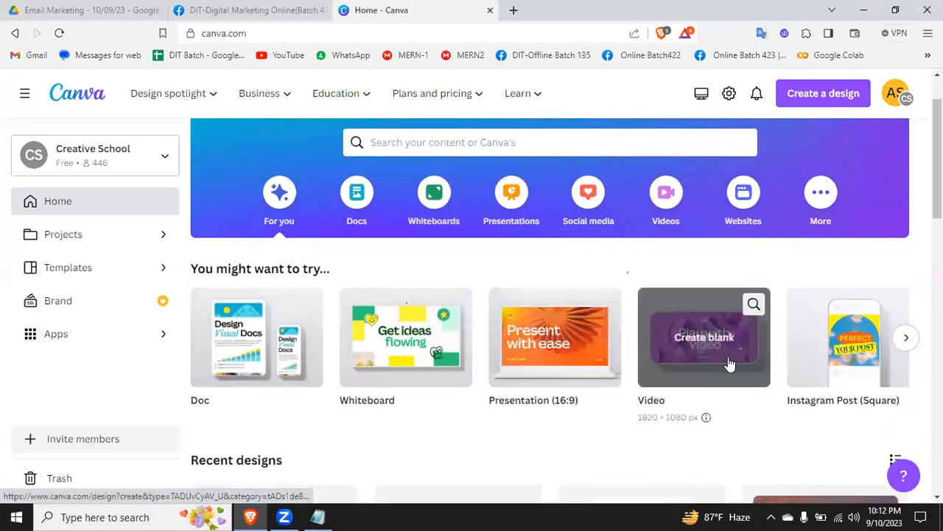
{"action": "scroll", "coordinate": [825, 363], "scroll_direction": "down", "scroll_amount": 1}
{"action": "scroll", "coordinate": [642, 353], "scroll_direction": "down", "scroll_amount": 3}
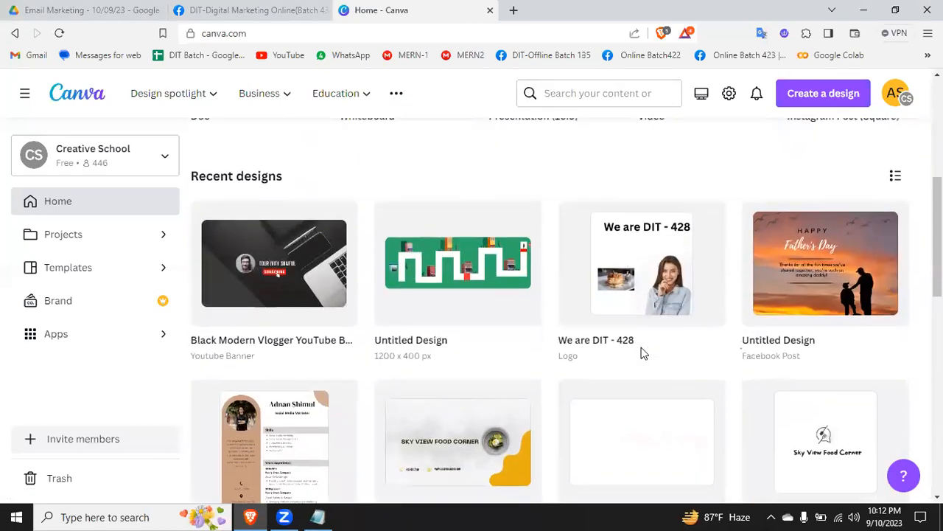
{"action": "scroll", "coordinate": [642, 352], "scroll_direction": "up", "scroll_amount": 5}
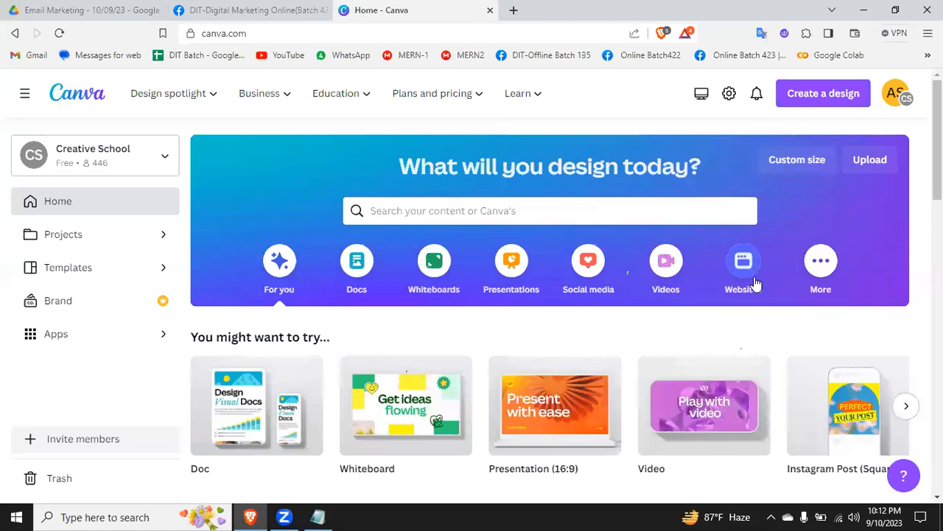
{"action": "left_click", "coordinate": [481, 212]}
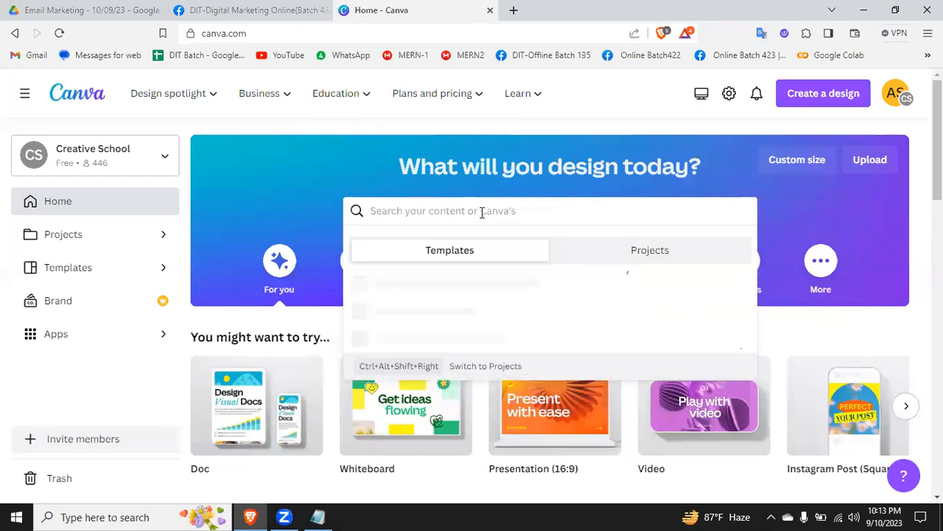
{"action": "type", "text": "logo"}
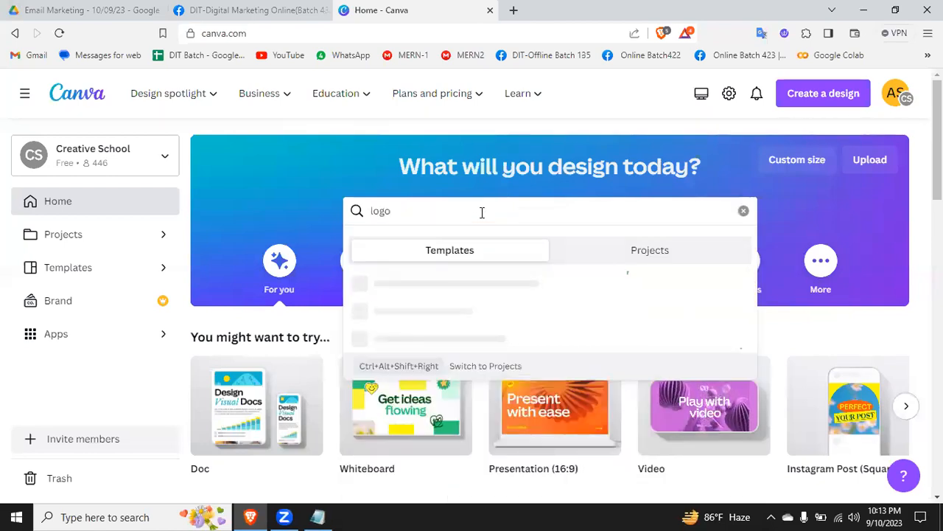
{"action": "key", "text": "Return"}
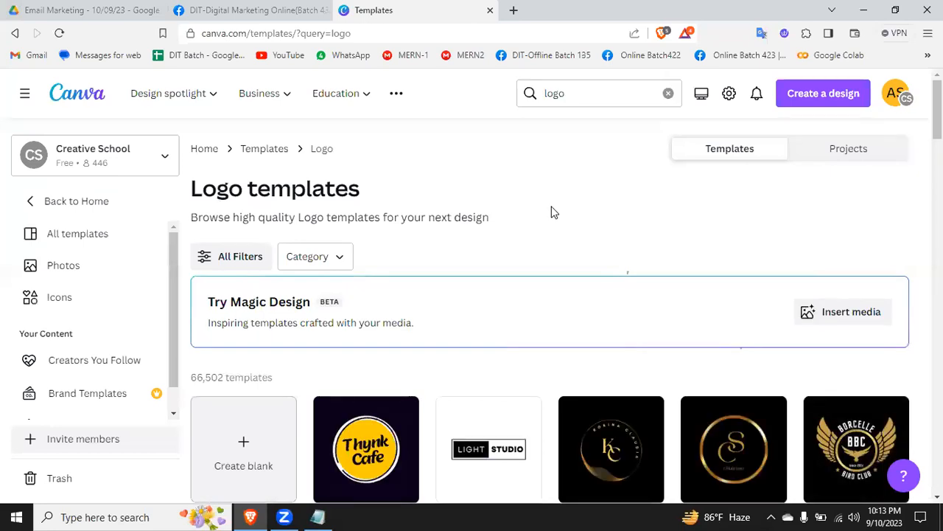
Step: Browse the logo templates and open the Black Gold Elegant Bird Club Logo template for customization
{"action": "scroll", "coordinate": [554, 213], "scroll_direction": "down", "scroll_amount": 2}
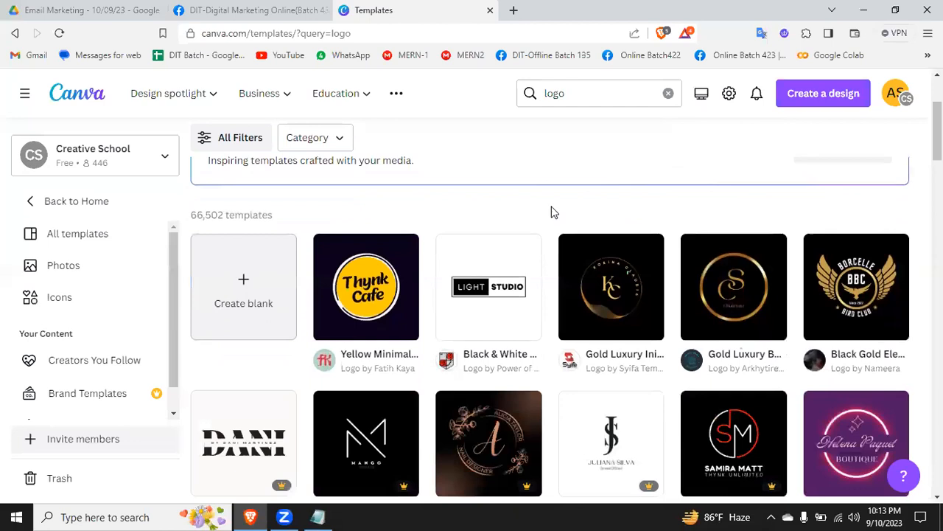
{"action": "scroll", "coordinate": [554, 212], "scroll_direction": "down", "scroll_amount": 1}
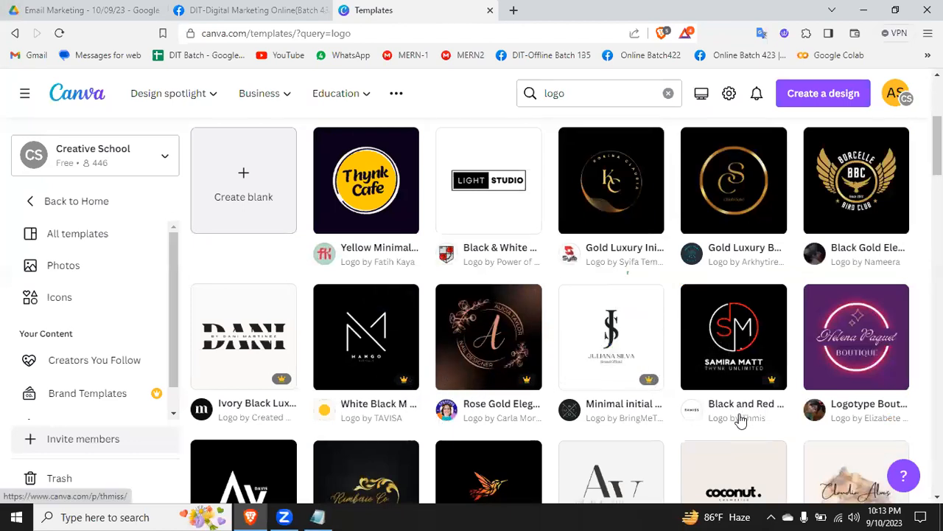
{"action": "scroll", "coordinate": [737, 417], "scroll_direction": "down", "scroll_amount": 5}
{"action": "scroll", "coordinate": [740, 420], "scroll_direction": "down", "scroll_amount": 6}
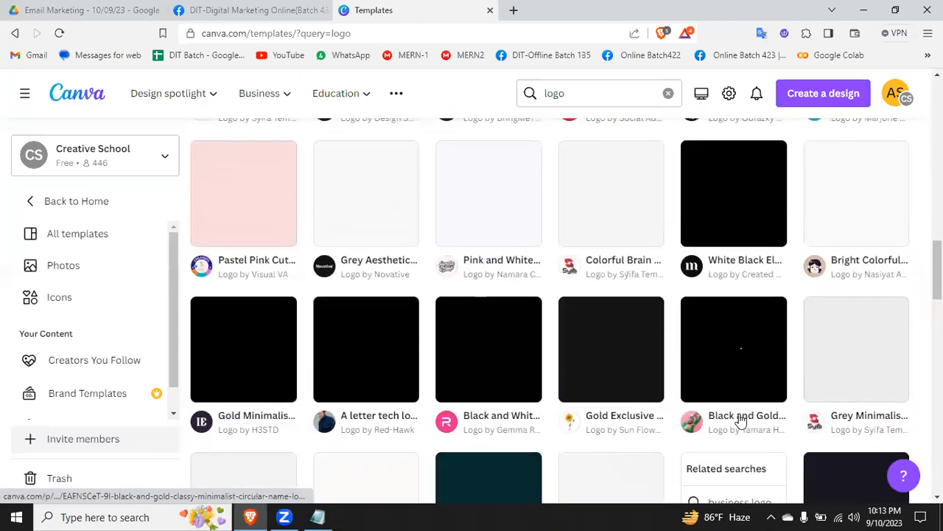
{"action": "scroll", "coordinate": [743, 287], "scroll_direction": "up", "scroll_amount": 12}
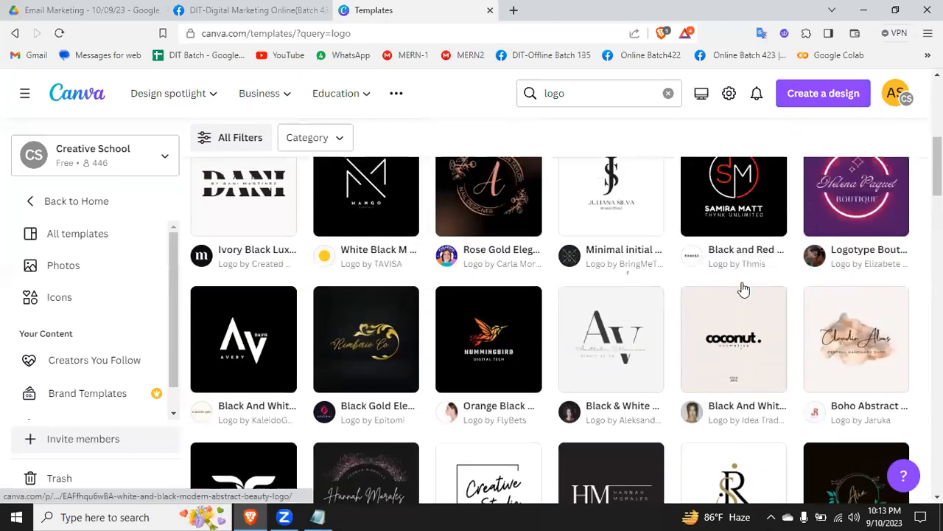
{"action": "scroll", "coordinate": [742, 288], "scroll_direction": "down", "scroll_amount": 3}
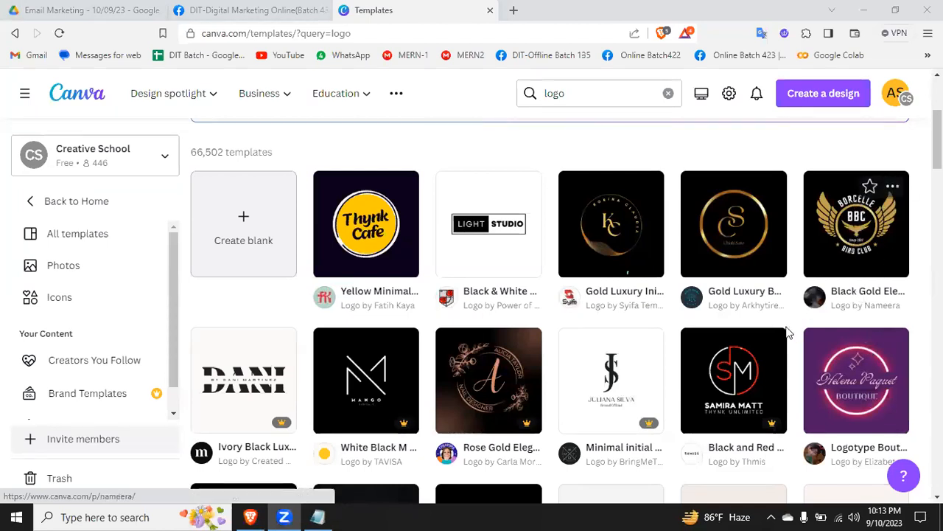
{"action": "scroll", "coordinate": [803, 309], "scroll_direction": "down", "scroll_amount": 1}
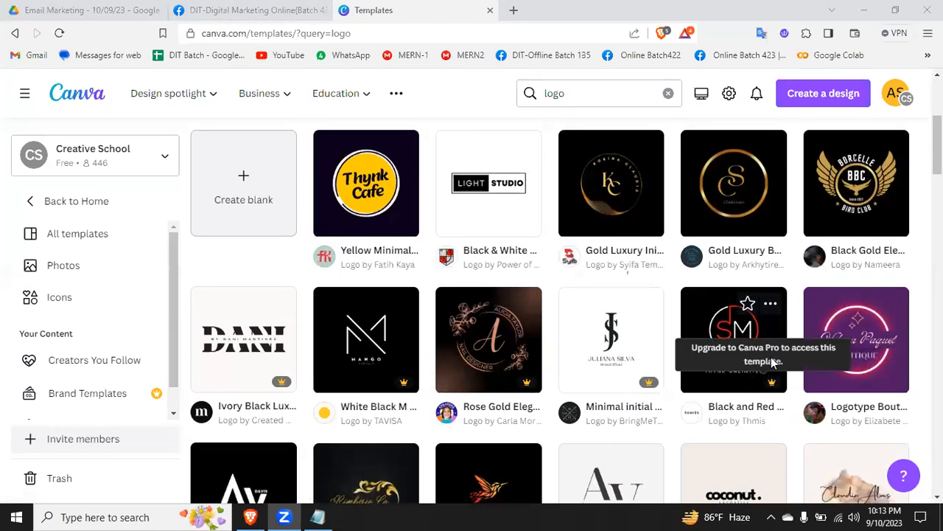
{"action": "left_click", "coordinate": [851, 192]}
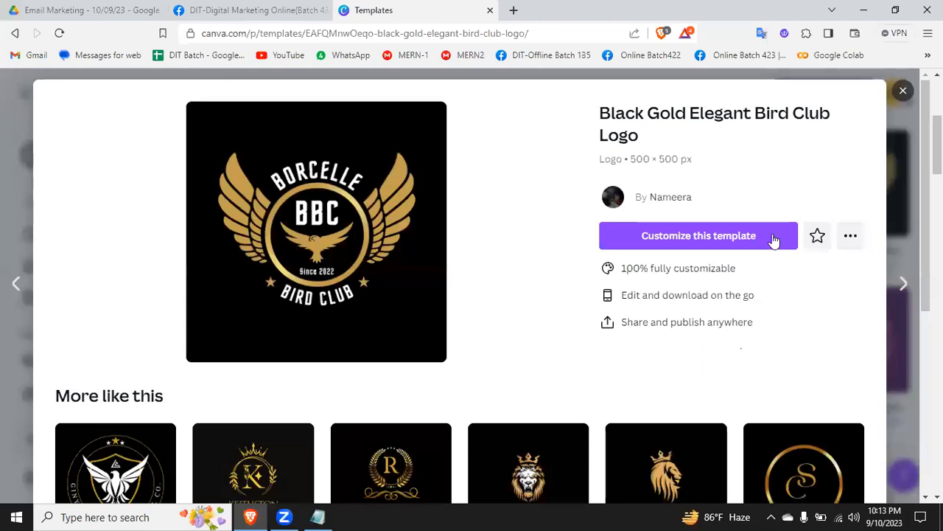
{"action": "left_click", "coordinate": [707, 238]}
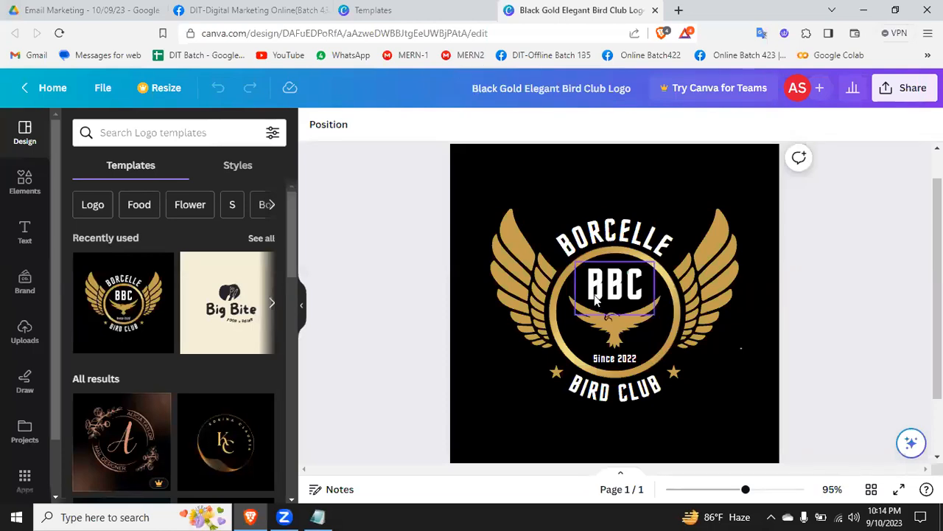
Step: Replace the curved "BORCELLE" text above the ring with the designer's first name in capitals
{"action": "scroll", "coordinate": [586, 309], "scroll_direction": "up", "scroll_amount": 1}
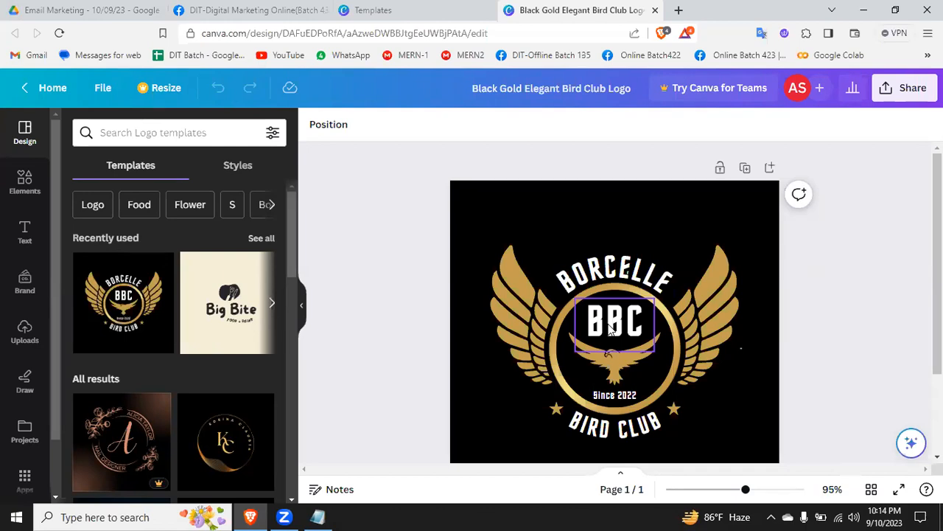
{"action": "double_click", "coordinate": [600, 269]}
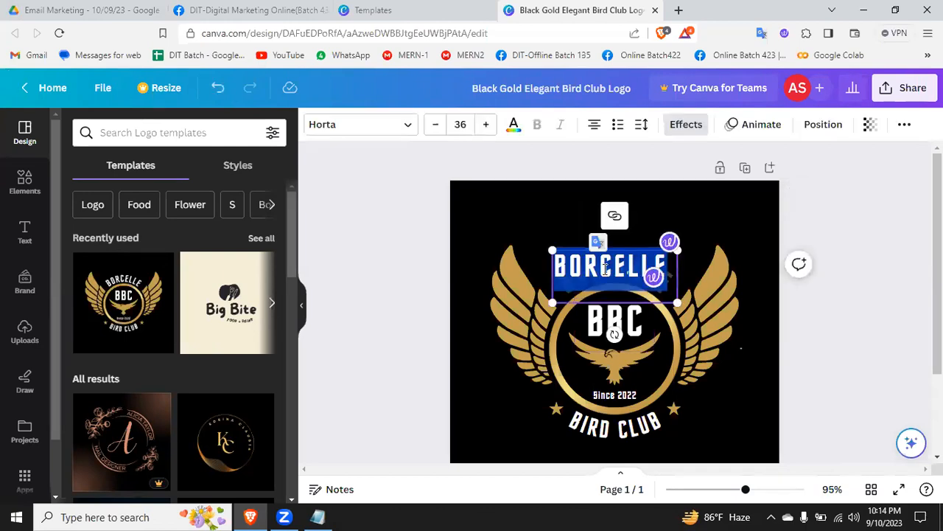
{"action": "key", "text": "BackSpace"}
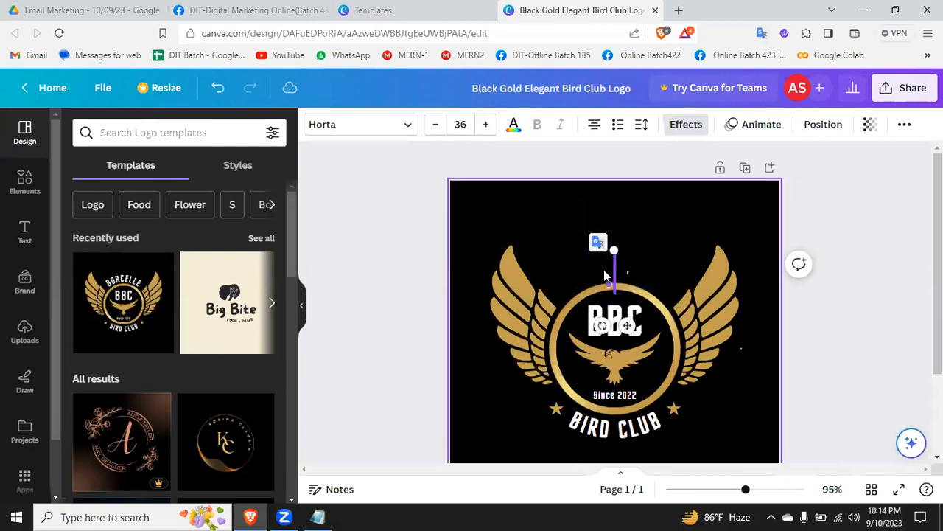
{"action": "type", "text": "ADNAN"}
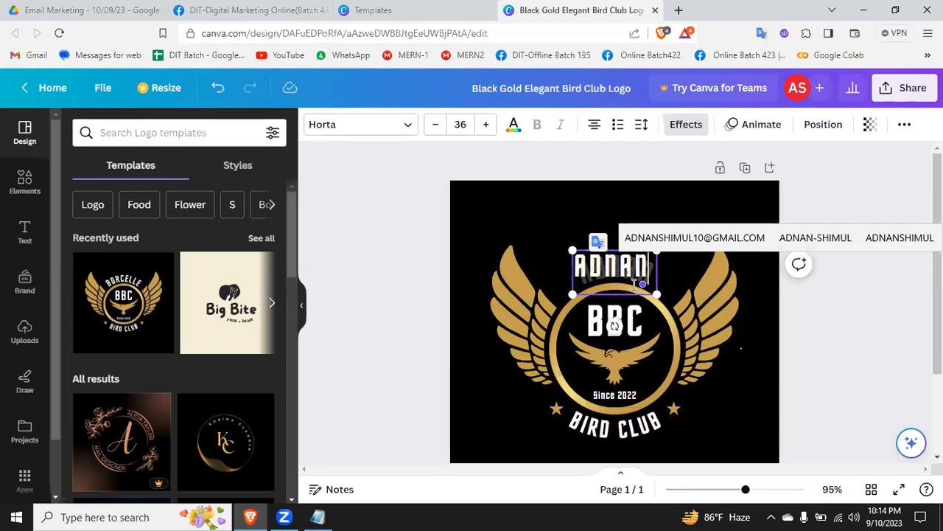
{"action": "left_click", "coordinate": [756, 431]}
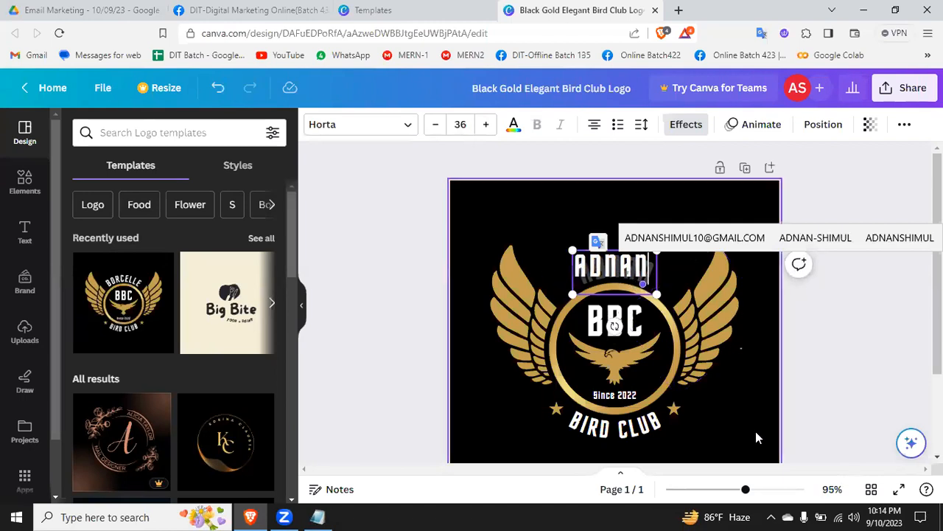
Step: Replace the "BBC" text inside the ring with the designer's surname in capitals
{"action": "double_click", "coordinate": [602, 321]}
{"action": "type", "text": "S"}
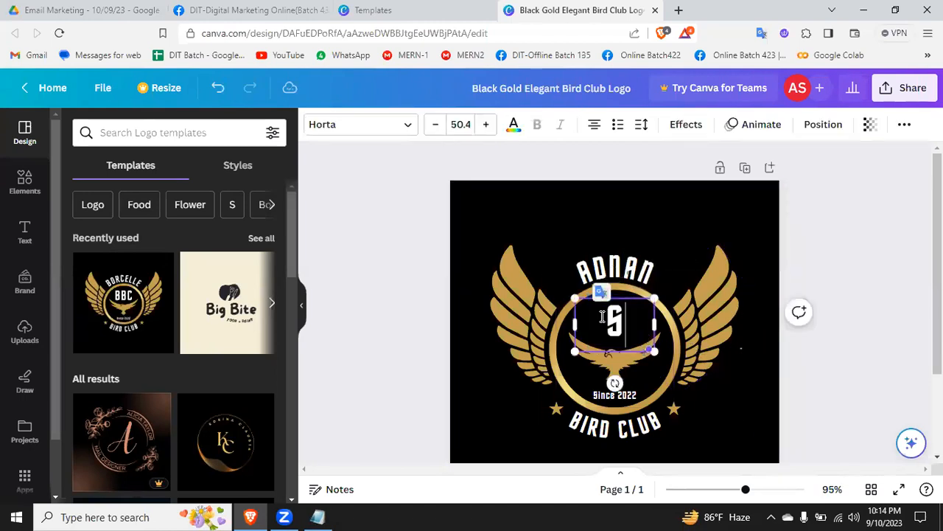
{"action": "type", "text": "HIMUL"}
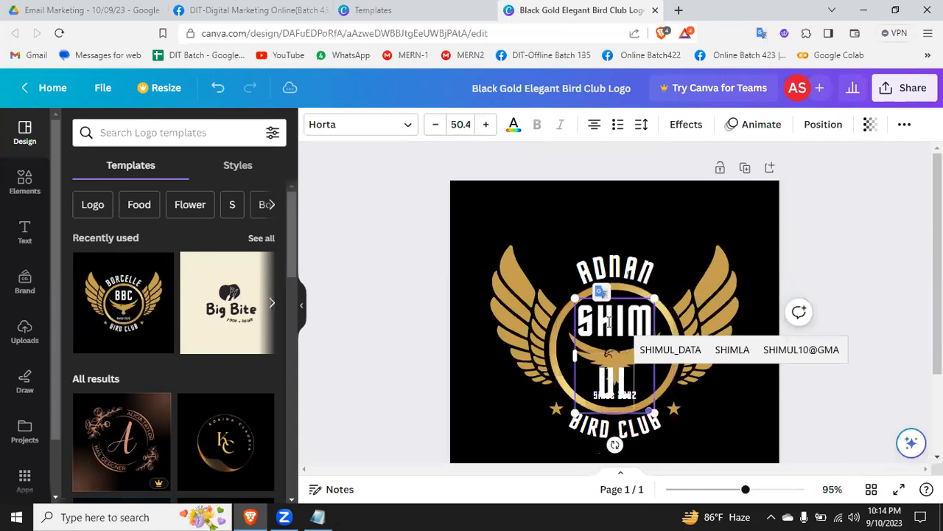
{"action": "left_click", "coordinate": [687, 190]}
Step: Widen the surname's text box on both sides so the surname fits on one line
{"action": "left_click", "coordinate": [646, 353]}
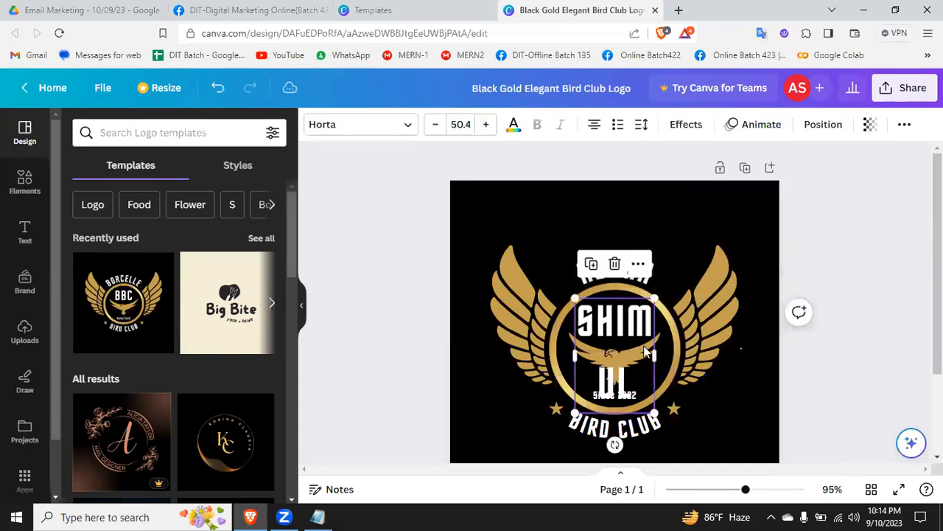
{"action": "left_click_drag", "start_coordinate": [657, 362], "coordinate": [726, 360]}
{"action": "left_click_drag", "start_coordinate": [573, 325], "coordinate": [549, 325]}
{"action": "left_click", "coordinate": [701, 250]}
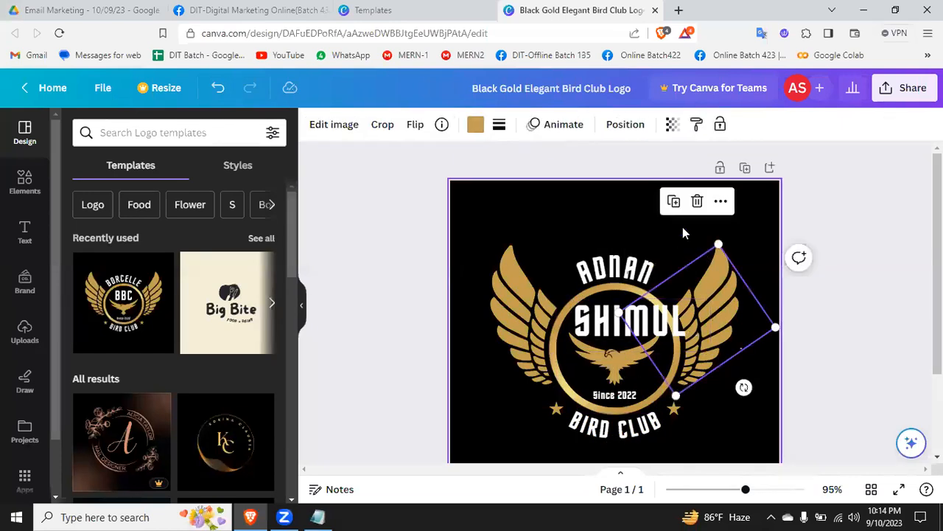
{"action": "left_click", "coordinate": [683, 233]}
Step: Move the curved first name higher up and place the surname just above the ring
{"action": "left_click_drag", "start_coordinate": [608, 329], "coordinate": [608, 321]}
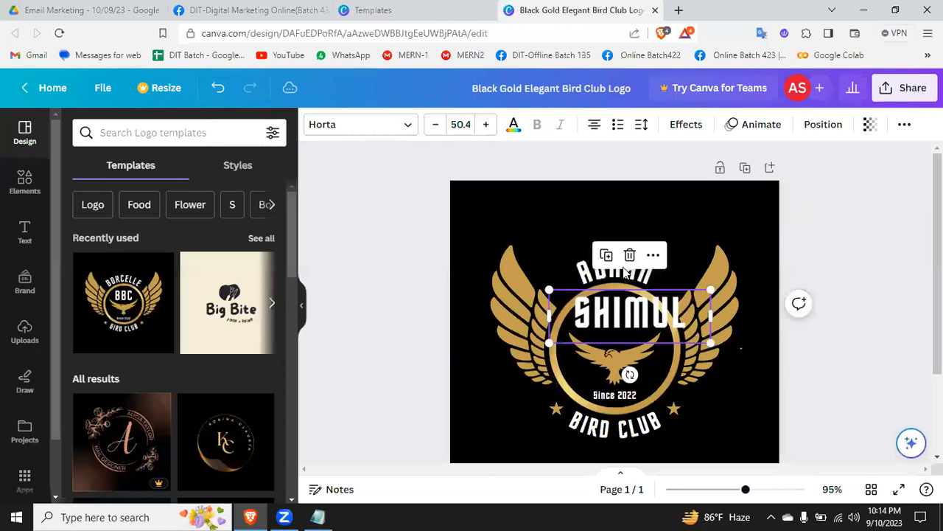
{"action": "left_click_drag", "start_coordinate": [626, 271], "coordinate": [621, 224]}
{"action": "left_click_drag", "start_coordinate": [615, 309], "coordinate": [593, 255]}
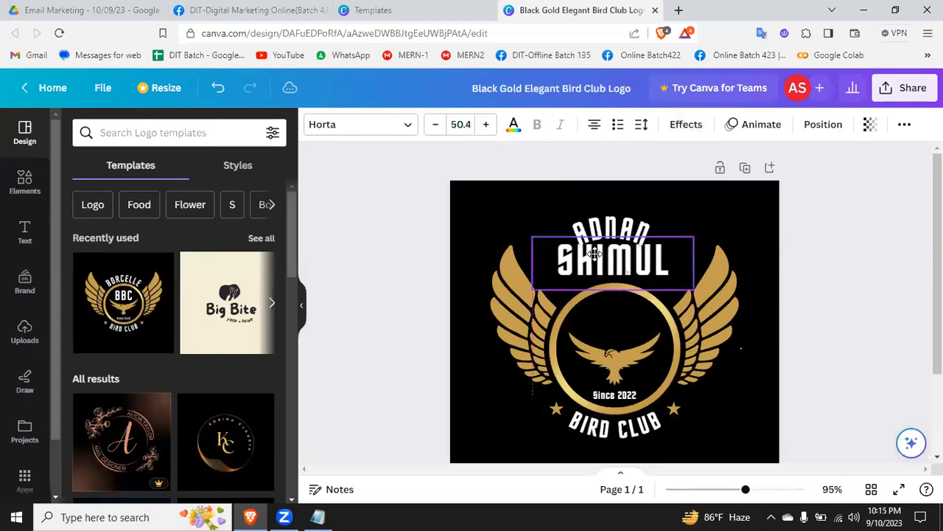
Step: Move the curved first name inside the ring, directly above the bird
{"action": "left_click", "coordinate": [846, 302]}
{"action": "left_click_drag", "start_coordinate": [633, 263], "coordinate": [623, 311]}
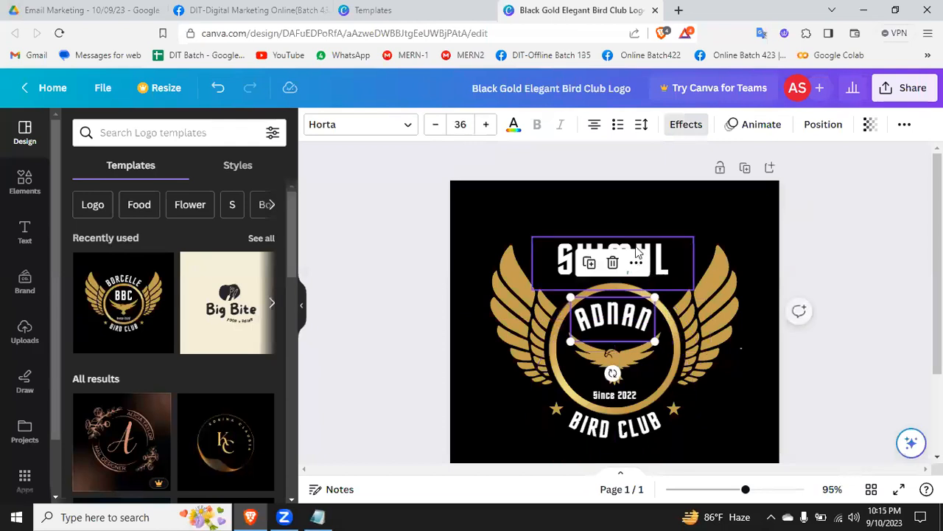
Step: Delete the surname text above the ring and select the logo's black background
{"action": "left_click", "coordinate": [658, 260]}
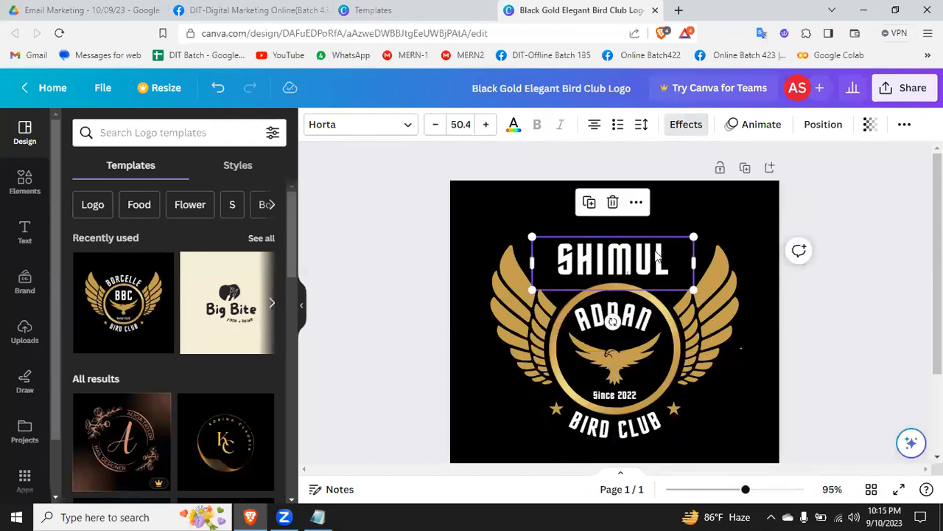
{"action": "left_click", "coordinate": [612, 202]}
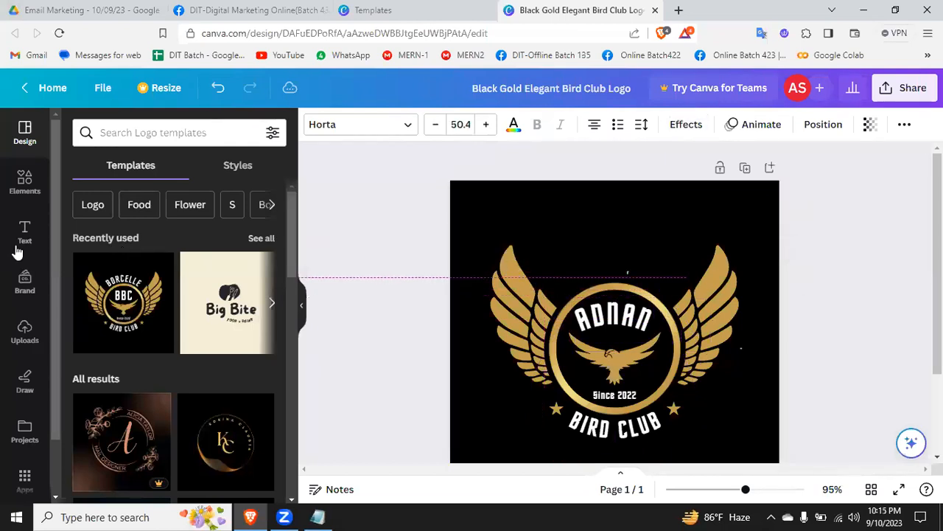
{"action": "left_click", "coordinate": [635, 243]}
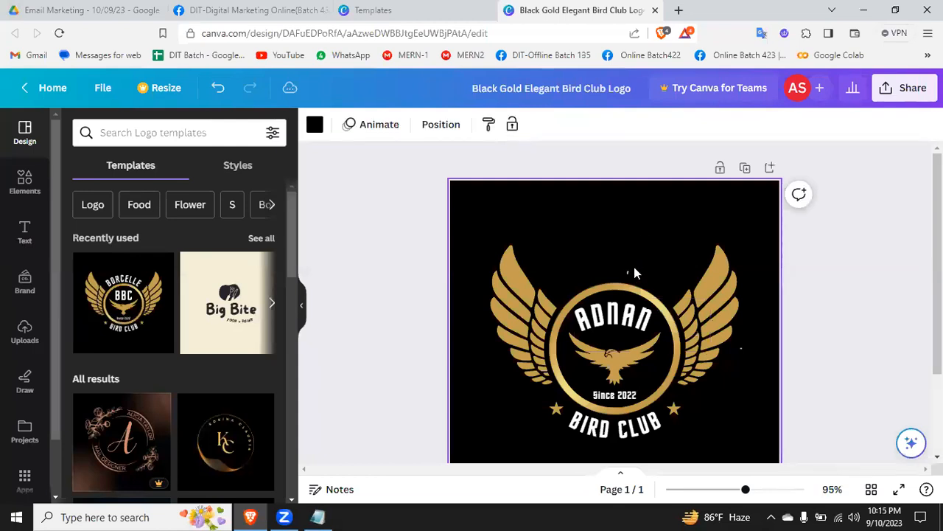
Step: Enlarge the curved first name inside the ring to size 41 and tilt it slightly clockwise
{"action": "left_click", "coordinate": [619, 322]}
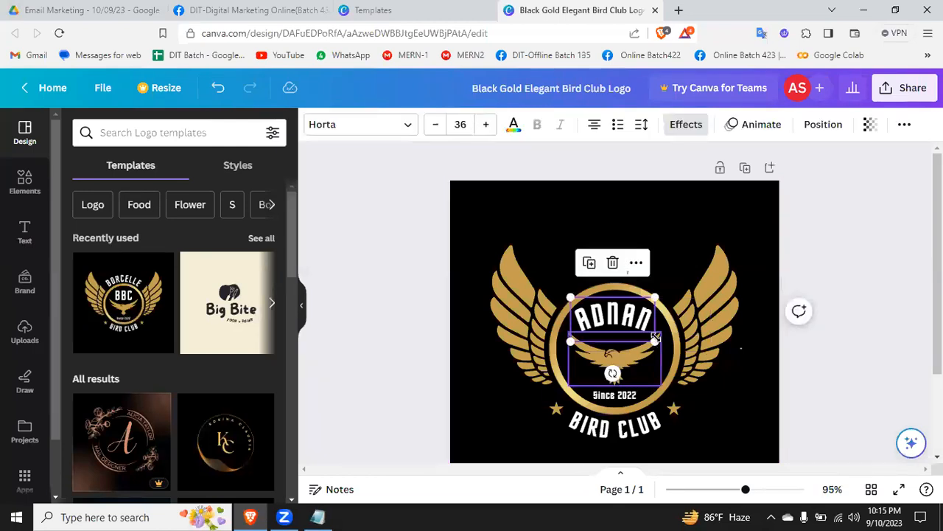
{"action": "left_click_drag", "start_coordinate": [655, 341], "coordinate": [627, 326]}
{"action": "mouse_move", "coordinate": [612, 380]}
{"action": "left_mouse_down"}
{"action": "mouse_move", "coordinate": [567, 364]}
{"action": "mouse_move", "coordinate": [527, 302]}
{"action": "mouse_move", "coordinate": [611, 287]}
{"action": "mouse_move", "coordinate": [663, 291]}
{"action": "mouse_move", "coordinate": [648, 350]}
{"action": "mouse_move", "coordinate": [609, 379]}
{"action": "left_mouse_up"}
{"action": "left_click", "coordinate": [673, 253]}
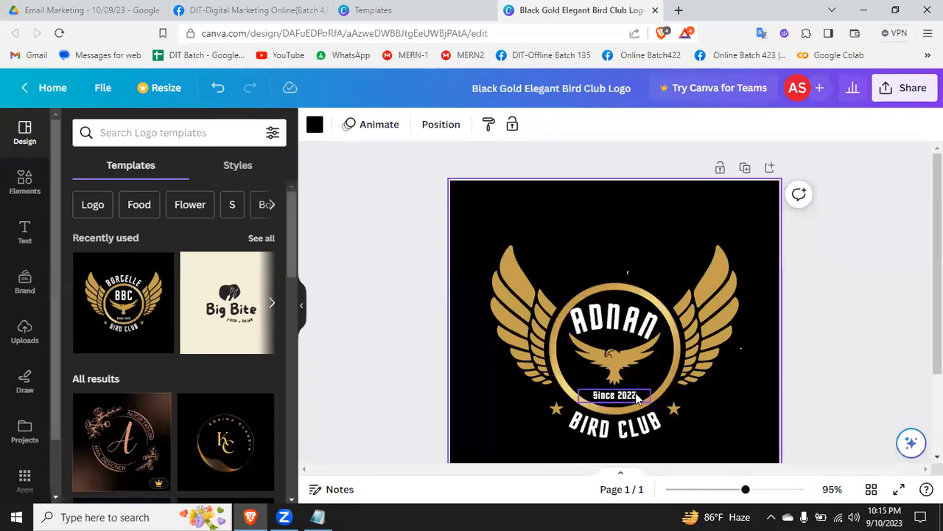
Step: Replace the curved "BIRD CLUB" text below the ring with "CLOTH"
{"action": "left_click", "coordinate": [605, 424]}
{"action": "left_click", "coordinate": [604, 423]}
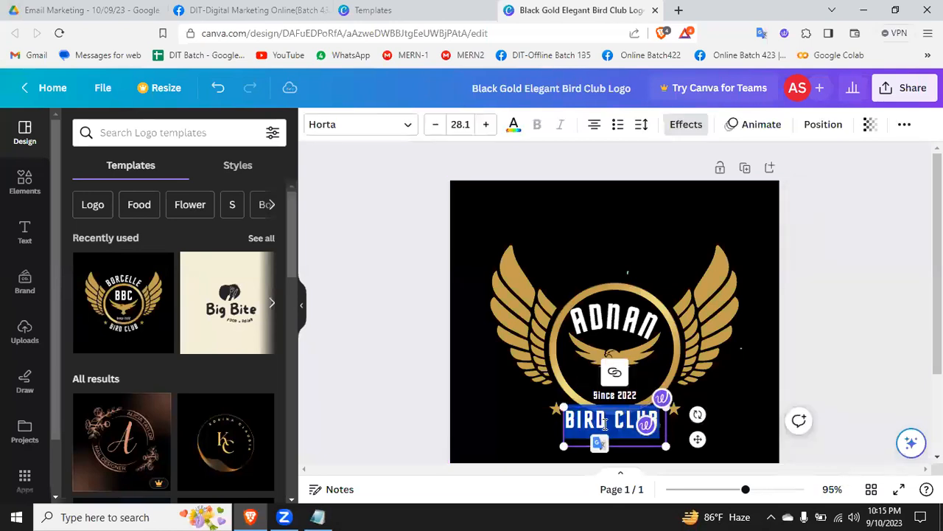
{"action": "key", "text": "BackSpace"}
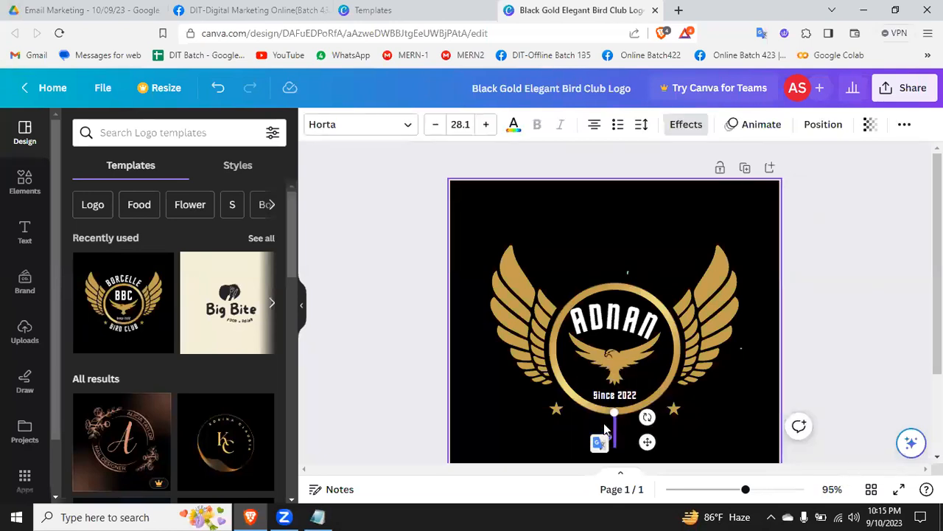
{"action": "type", "text": "CLOH"}
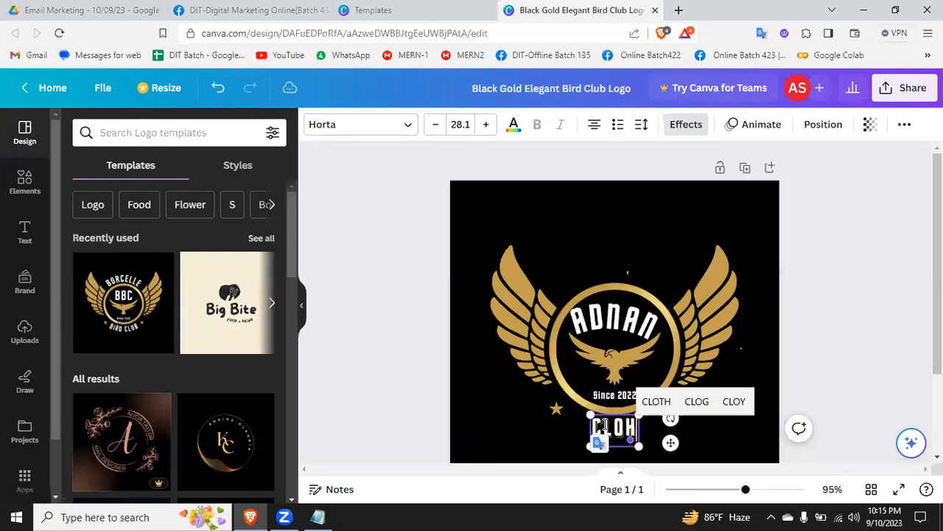
{"action": "key", "text": "BackSpace"}
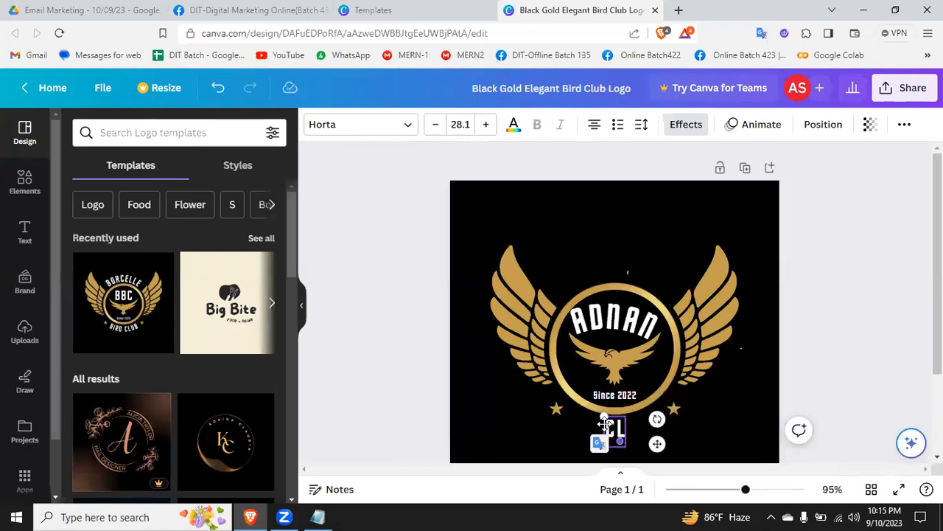
{"action": "type", "text": "OTH"}
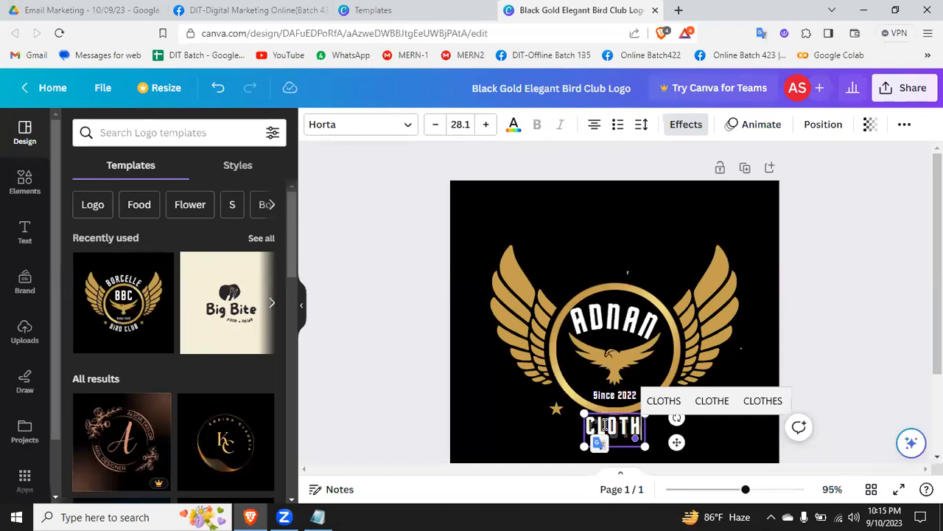
{"action": "left_click", "coordinate": [874, 309]}
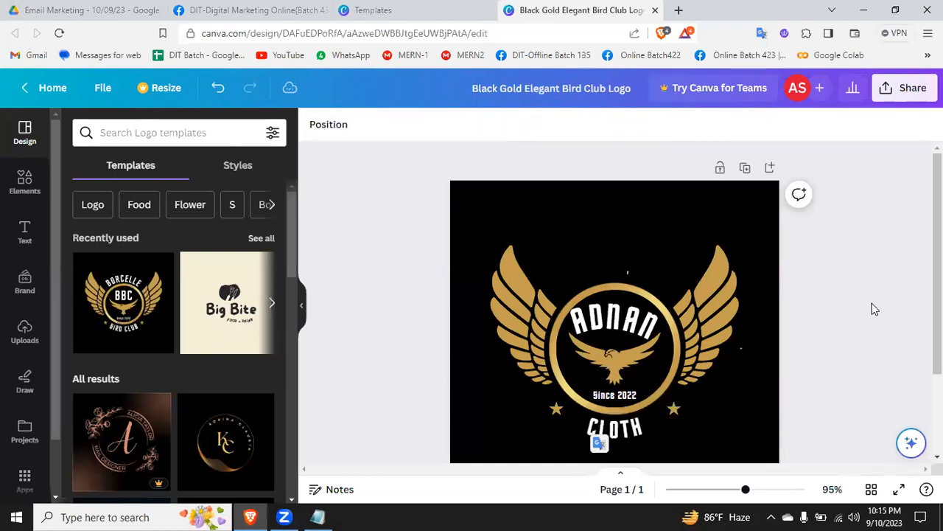
Step: Recolor the logo's right wing cobalt blue, #004aad
{"action": "left_click", "coordinate": [621, 233]}
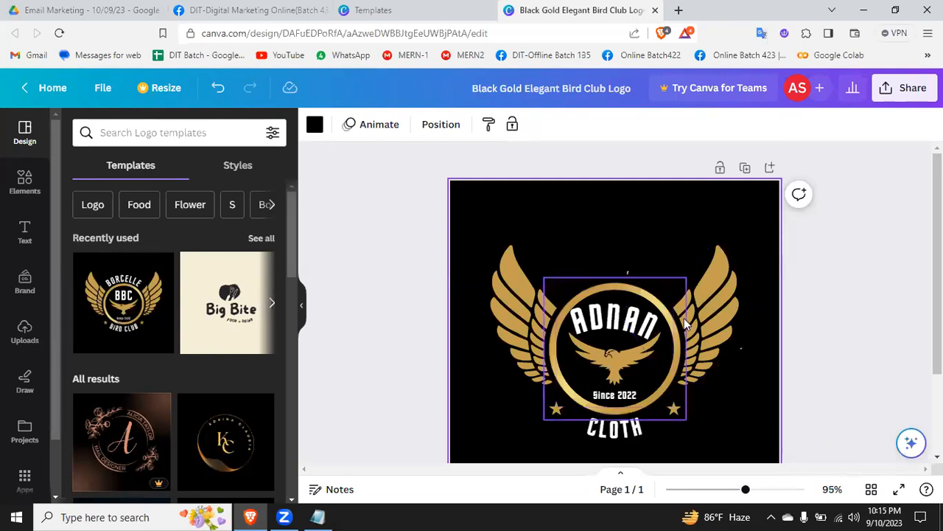
{"action": "left_click", "coordinate": [716, 288]}
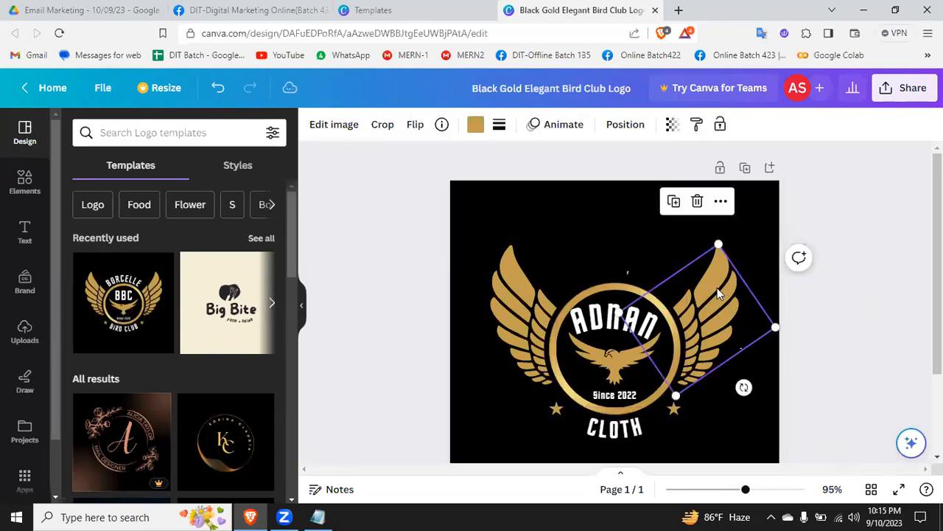
{"action": "left_click", "coordinate": [476, 125]}
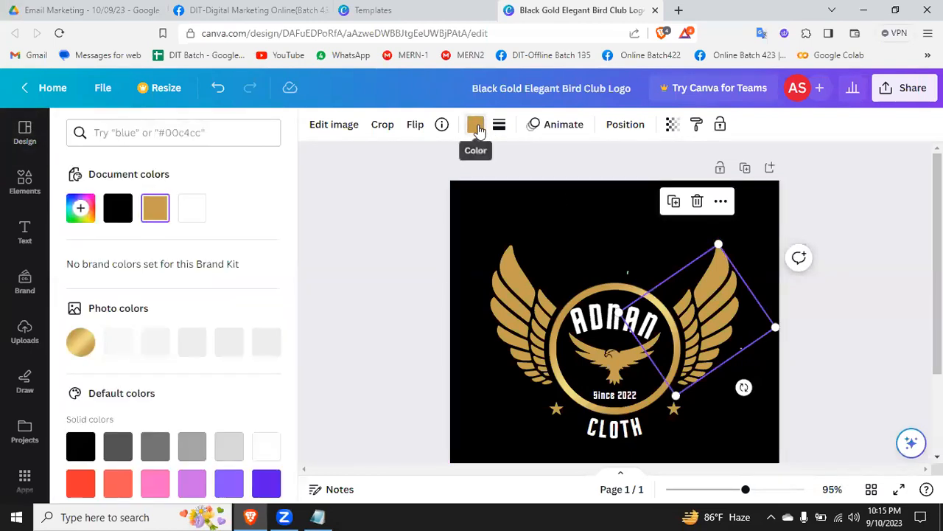
{"action": "scroll", "coordinate": [129, 378], "scroll_direction": "down", "scroll_amount": 3}
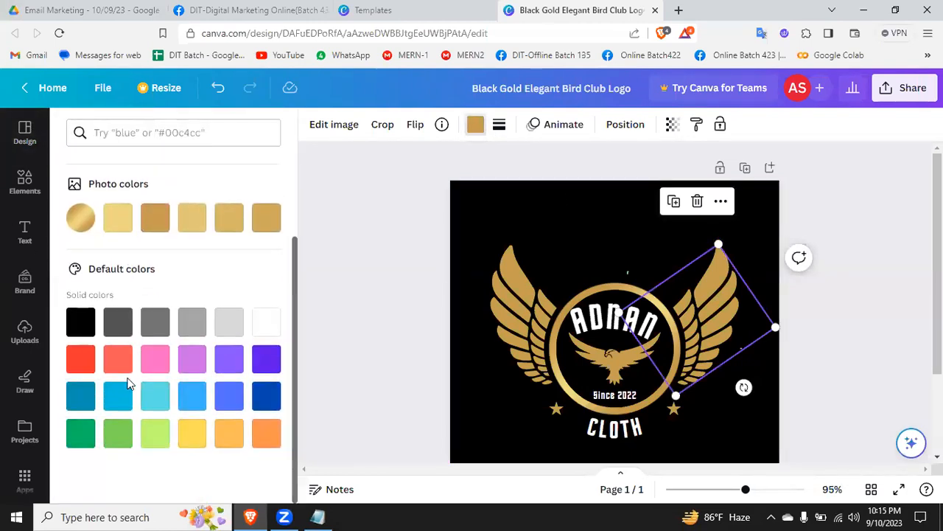
{"action": "left_click", "coordinate": [267, 396]}
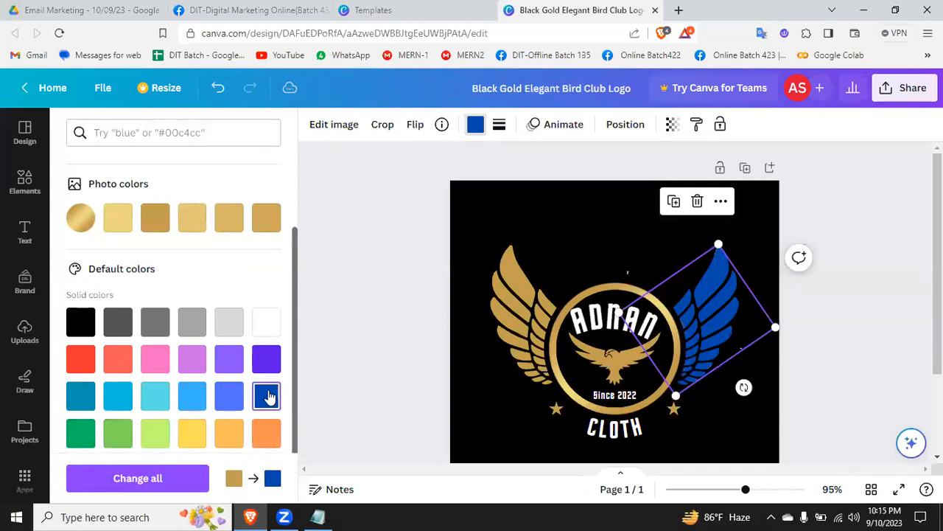
Step: Recolor the logo's left wing violet using the default solid colors
{"action": "left_click", "coordinate": [526, 313]}
{"action": "left_click", "coordinate": [475, 125]}
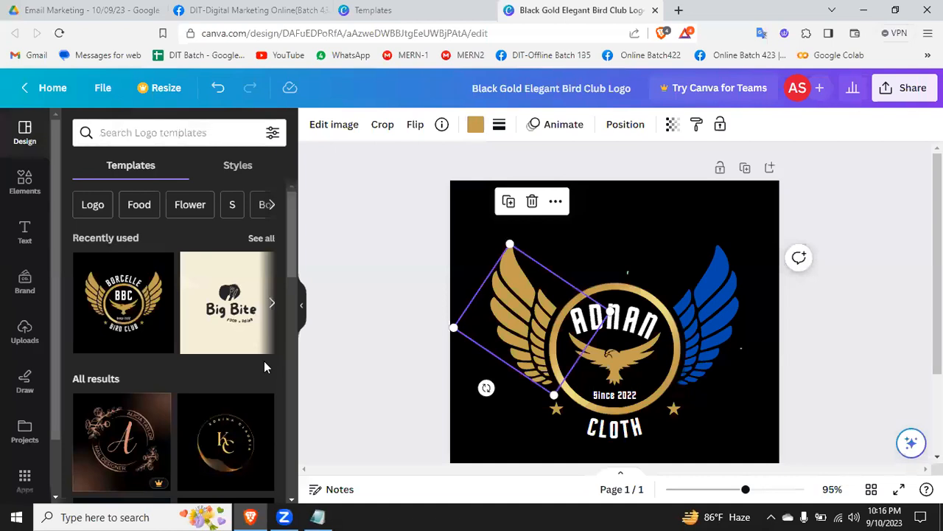
{"action": "left_click", "coordinate": [484, 123]}
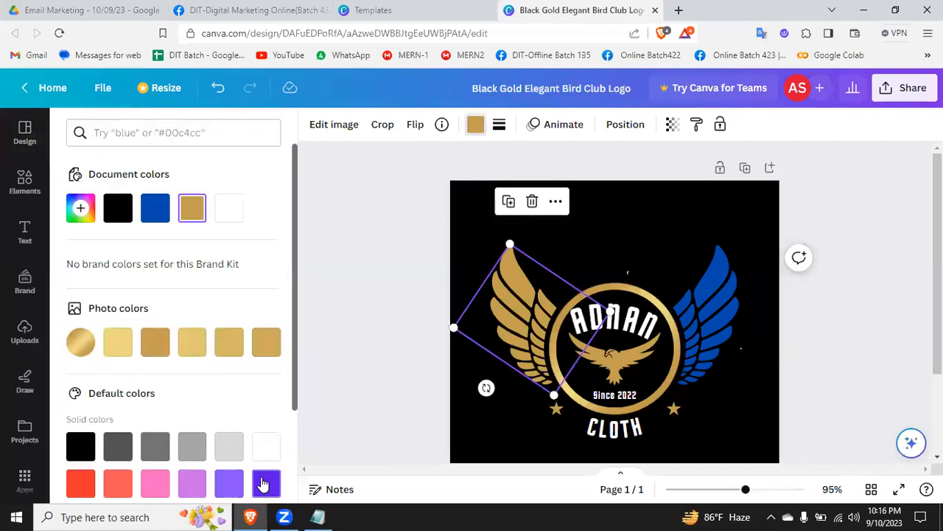
{"action": "left_click", "coordinate": [263, 482]}
{"action": "left_click", "coordinate": [840, 325]}
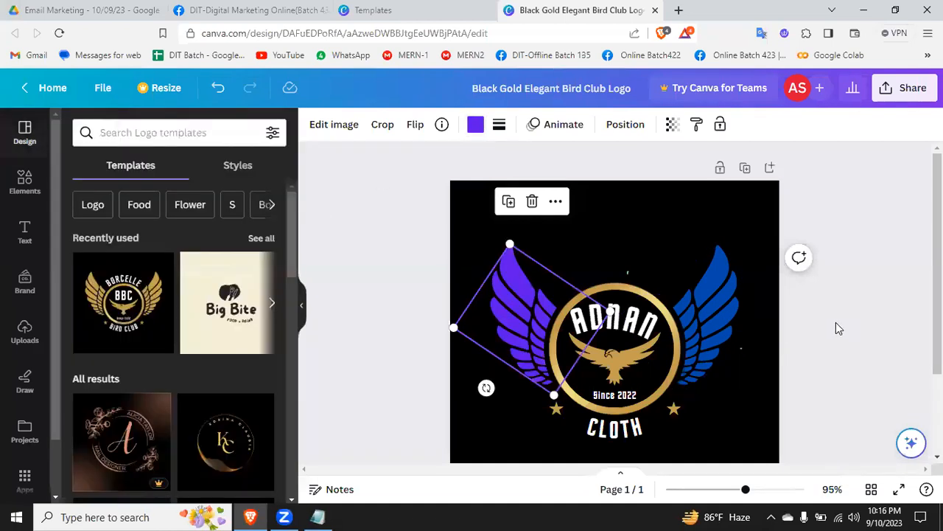
Step: Examine the stacked circles around the bird to isolate the golden ring and check its border options
{"action": "left_click", "coordinate": [663, 241]}
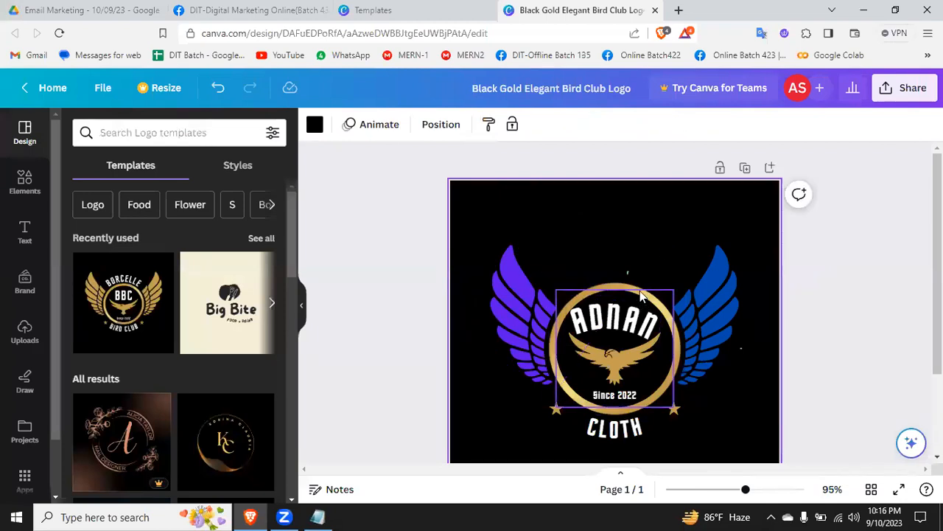
{"action": "left_click", "coordinate": [656, 308]}
{"action": "left_click", "coordinate": [674, 343]}
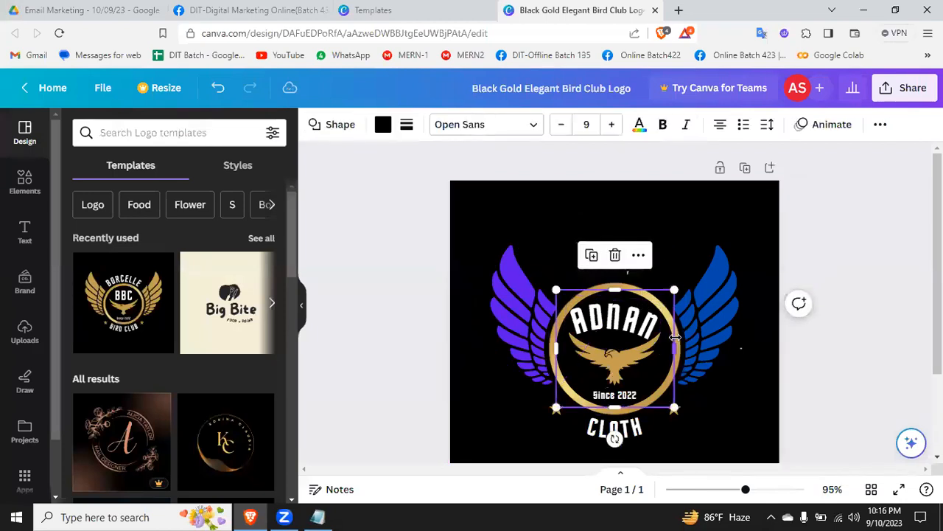
{"action": "left_click", "coordinate": [683, 352]}
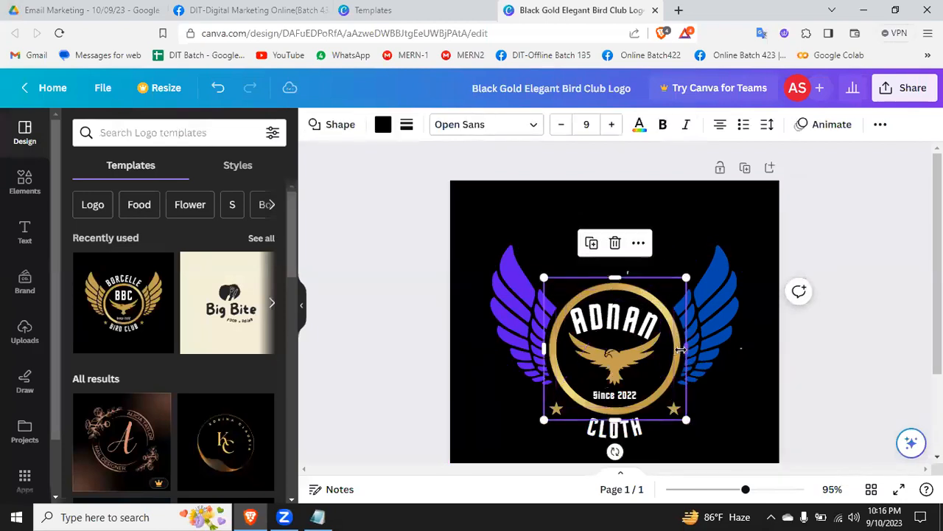
{"action": "left_click", "coordinate": [676, 345]}
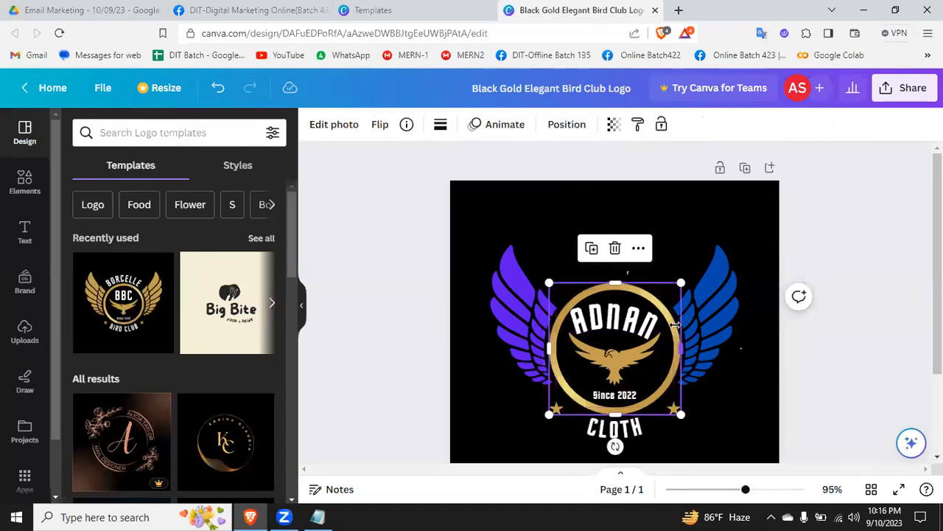
{"action": "left_click", "coordinate": [618, 315]}
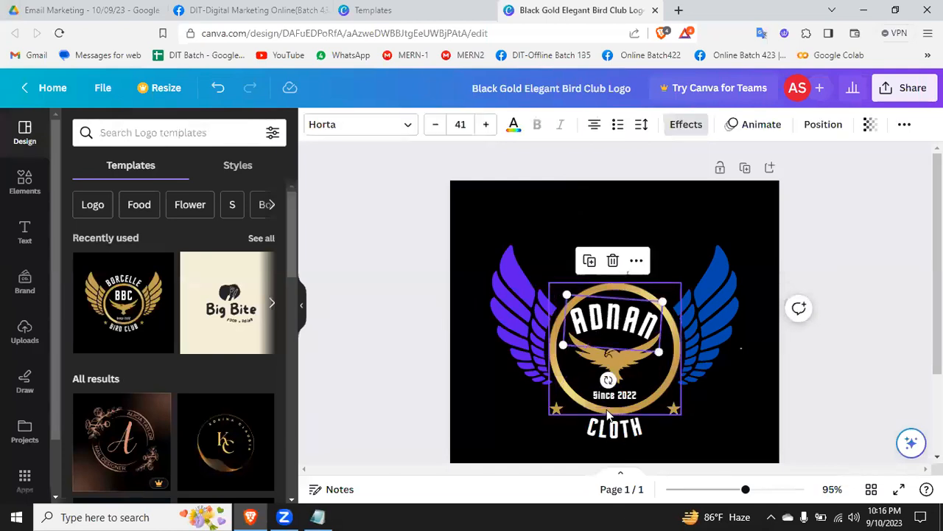
{"action": "left_click", "coordinate": [610, 409]}
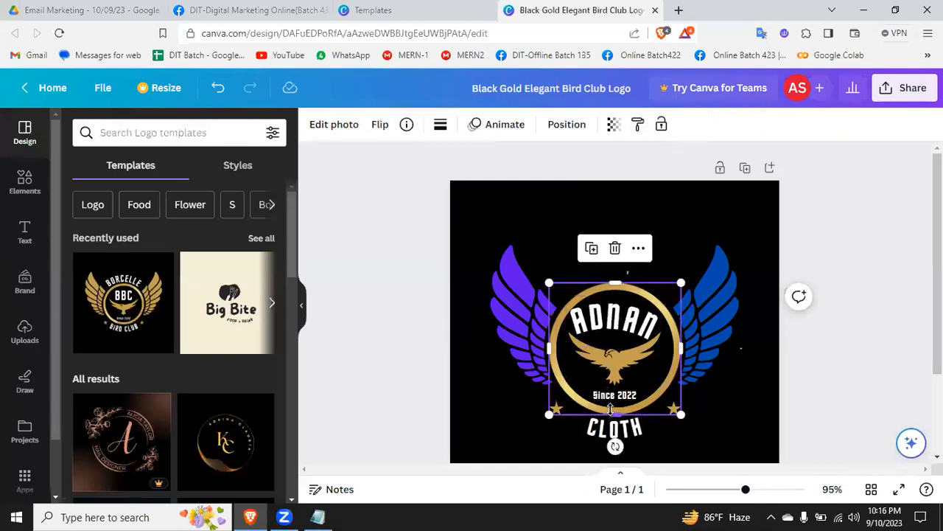
{"action": "left_click", "coordinate": [440, 127]}
{"action": "left_click", "coordinate": [412, 244]}
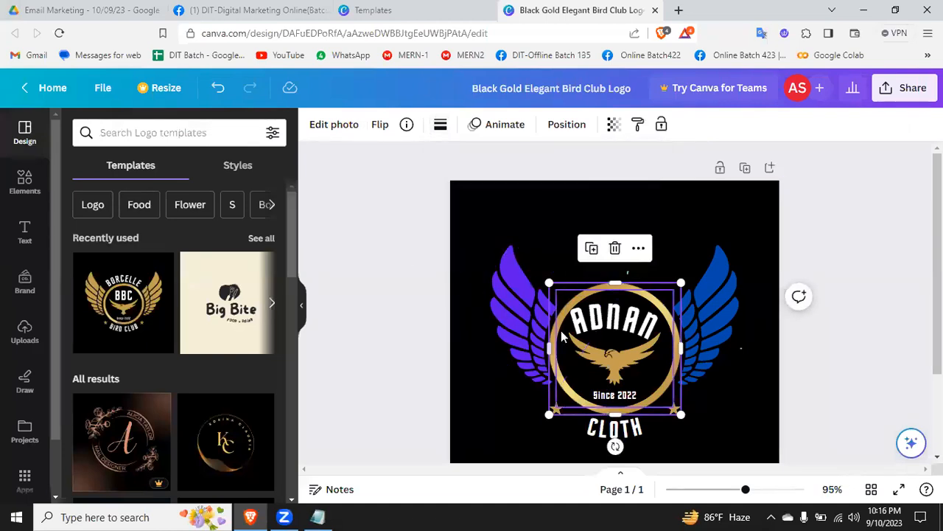
{"action": "mouse_move", "coordinate": [681, 348]}
{"action": "left_mouse_down"}
{"action": "mouse_move", "coordinate": [637, 352]}
{"action": "mouse_move", "coordinate": [675, 352]}
{"action": "left_mouse_up"}
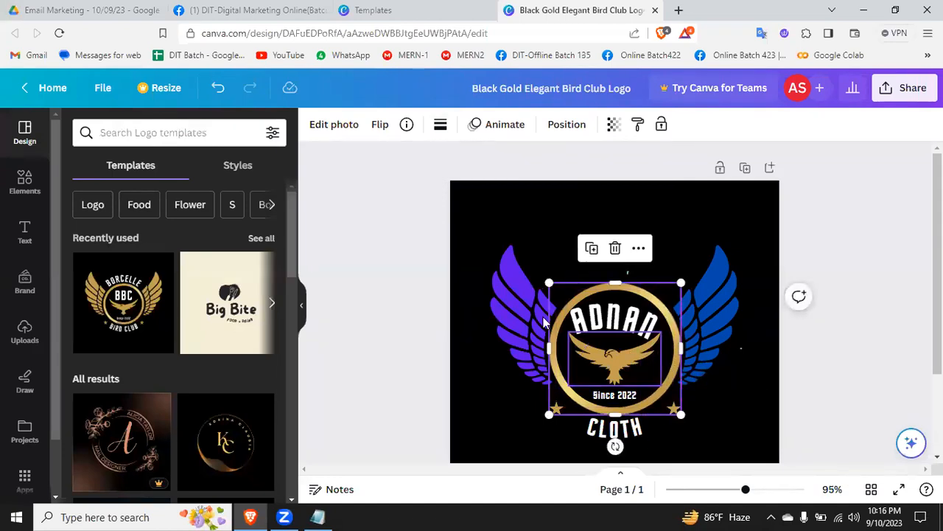
Step: Try the dashed and dotted border styles on the golden ring and settle on a solid border of weight 4
{"action": "left_click", "coordinate": [440, 126]}
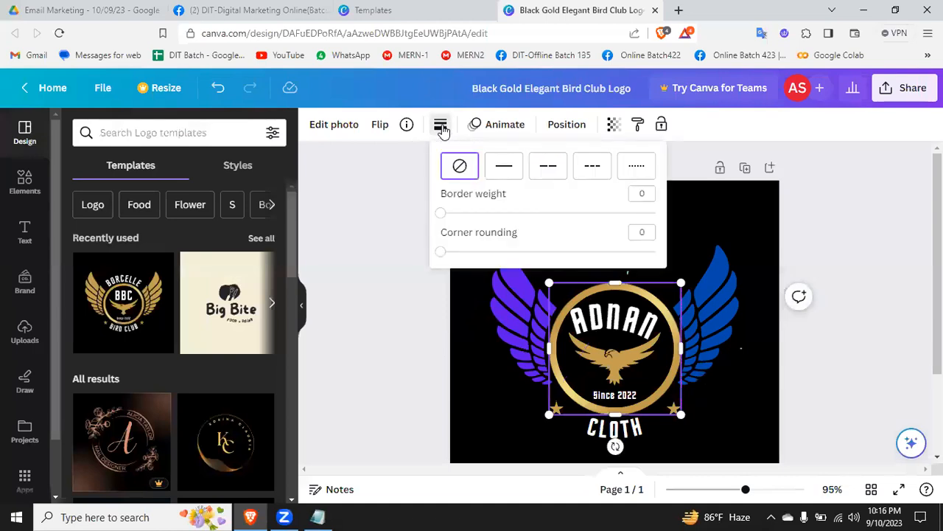
{"action": "left_click", "coordinate": [510, 173]}
{"action": "left_click", "coordinate": [543, 171]}
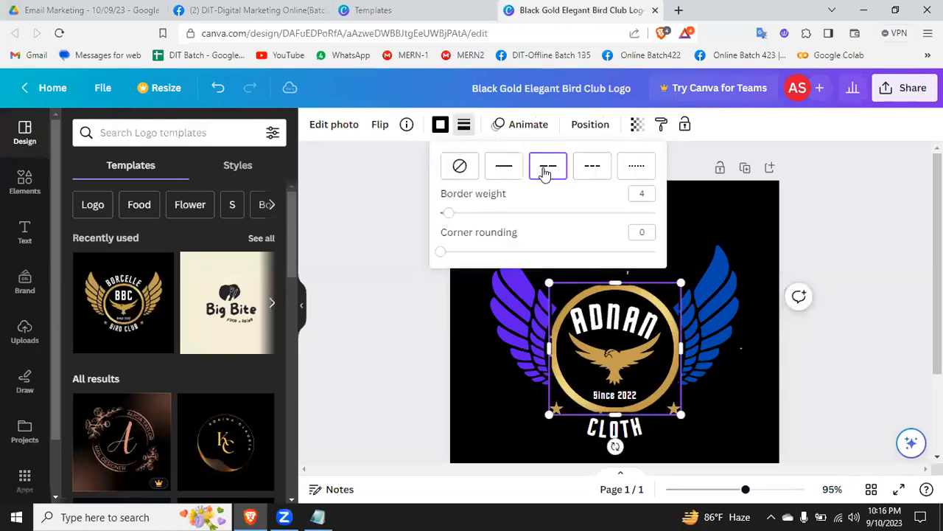
{"action": "left_click", "coordinate": [582, 171]}
{"action": "left_click", "coordinate": [627, 167]}
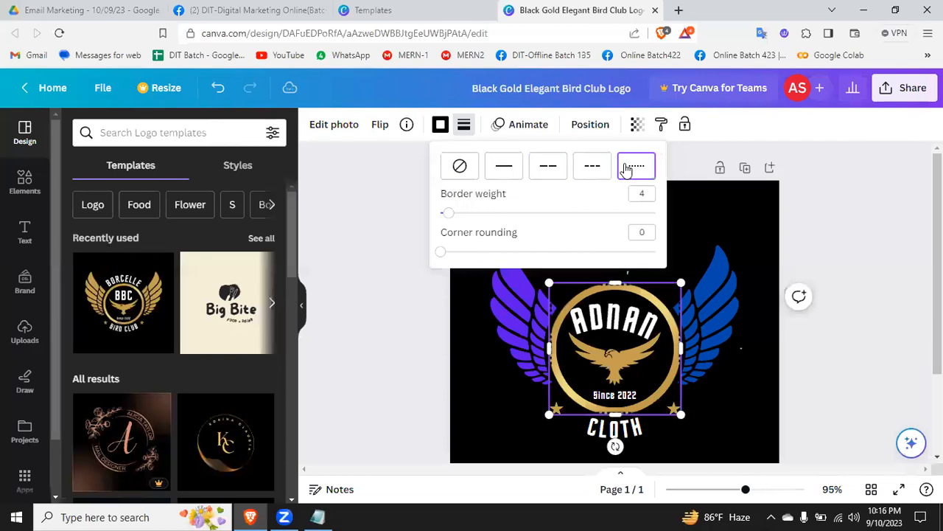
{"action": "left_click", "coordinate": [500, 166]}
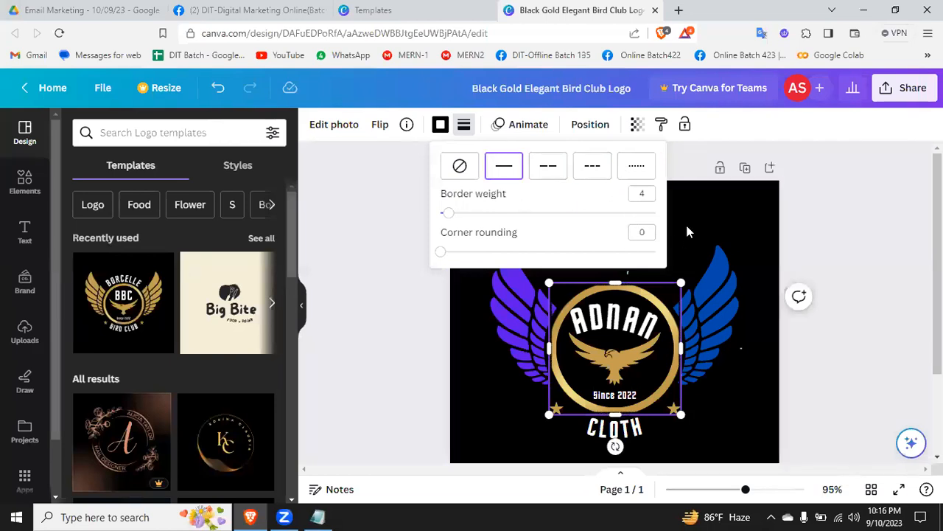
{"action": "left_click", "coordinate": [703, 213]}
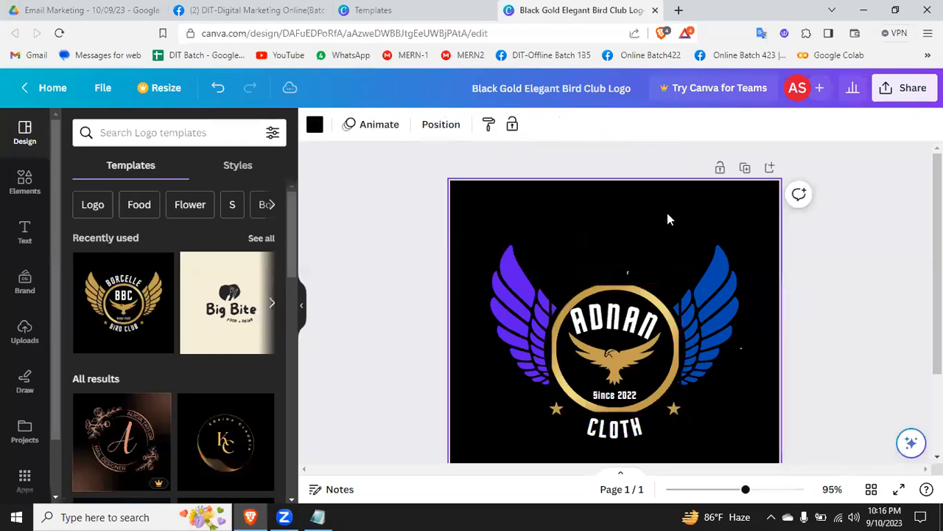
Step: Reduce the curved first name inside the ring to font size 30
{"action": "left_click", "coordinate": [611, 354]}
{"action": "left_click", "coordinate": [605, 327]}
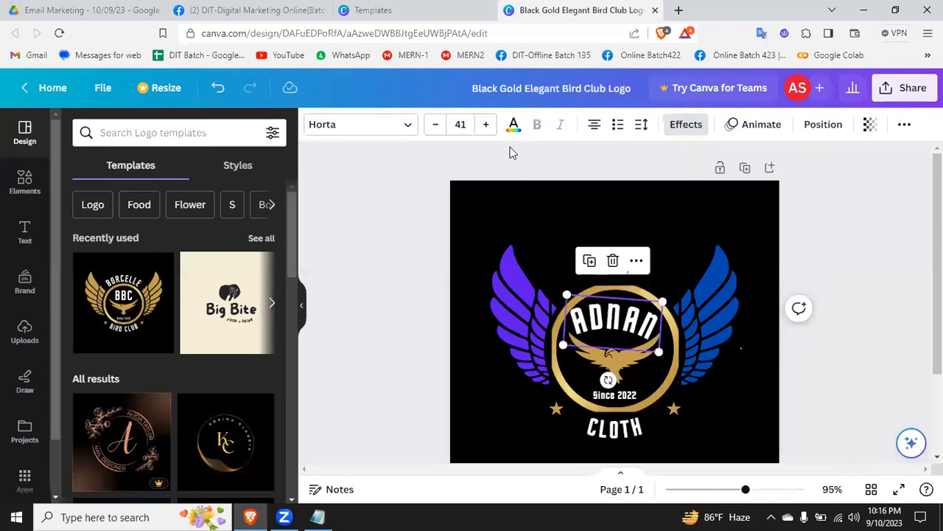
{"action": "left_click", "coordinate": [436, 124]}
{"action": "left_click", "coordinate": [436, 124]}
{"action": "left_click", "coordinate": [435, 124]}
{"action": "left_click", "coordinate": [435, 125]}
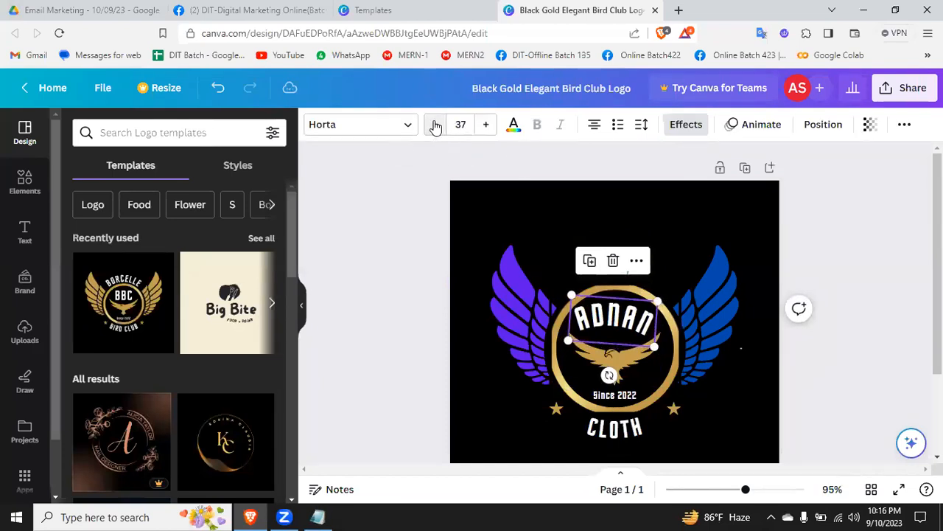
{"action": "left_click", "coordinate": [460, 124]}
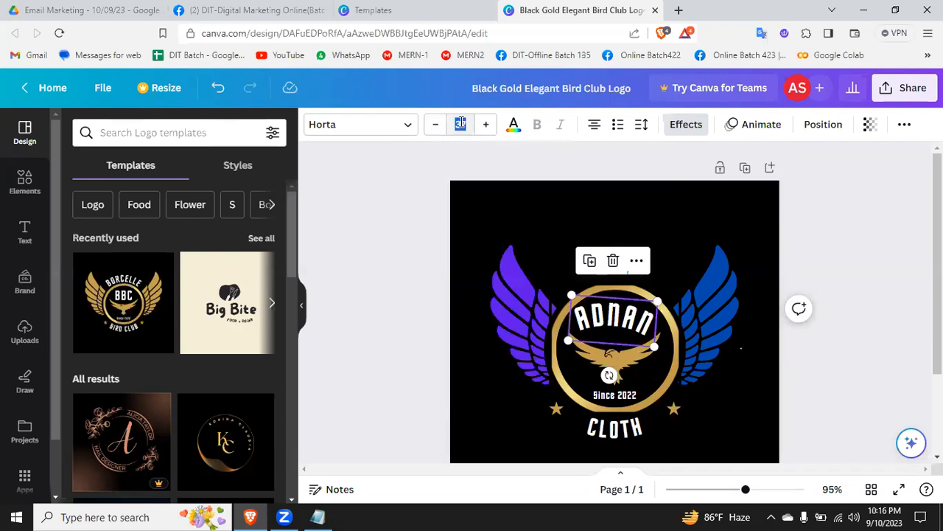
{"action": "type", "text": "30"}
{"action": "key", "text": "Return"}
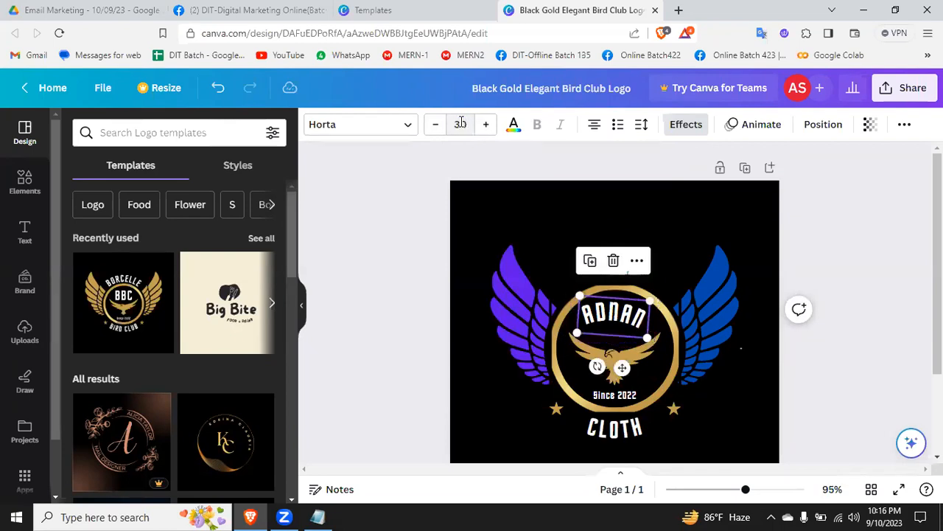
Step: Rotate the curved first name counterclockwise so it sits nearly level above the bird
{"action": "left_click_drag", "start_coordinate": [597, 366], "coordinate": [615, 380]}
{"action": "left_click", "coordinate": [859, 358]}
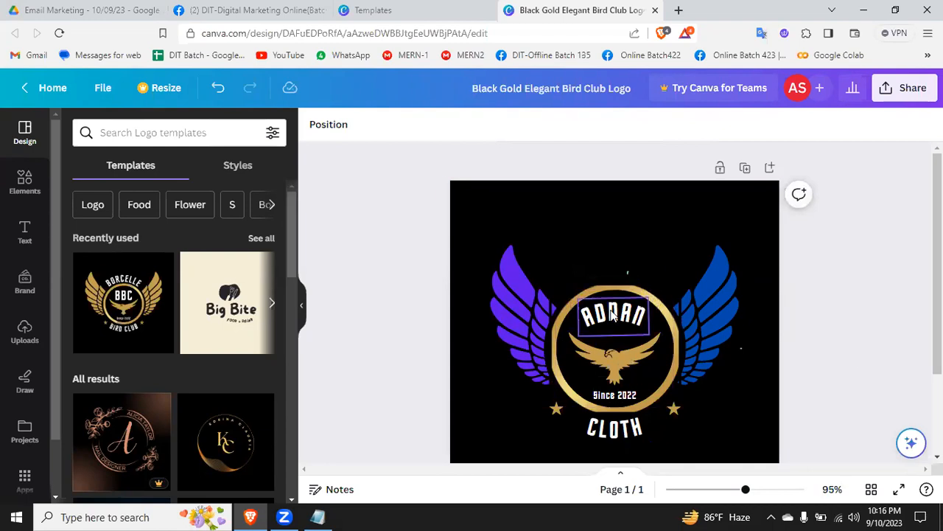
{"action": "left_click", "coordinate": [649, 311]}
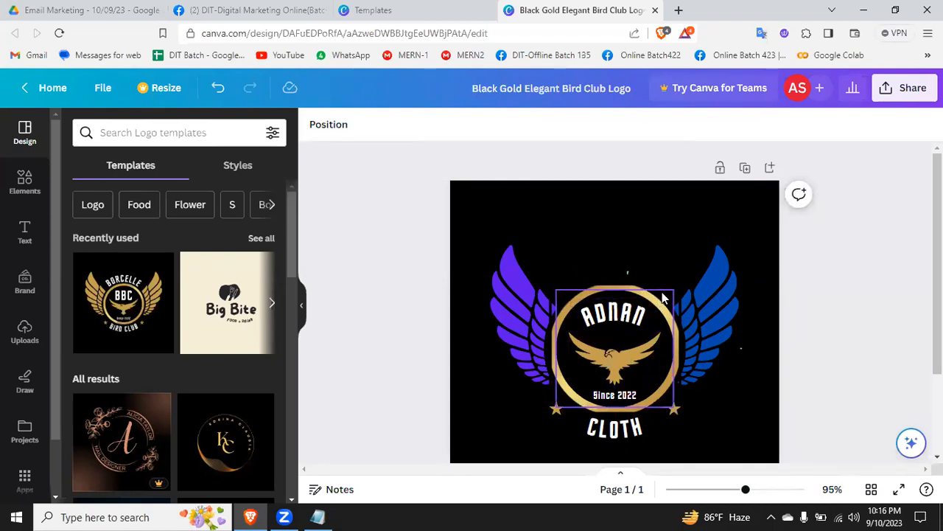
Step: Recolor the golden bird inside the ring to white
{"action": "mouse_move", "coordinate": [671, 295]}
{"action": "left_mouse_down"}
{"action": "mouse_move", "coordinate": [661, 302]}
{"action": "mouse_move", "coordinate": [667, 289]}
{"action": "left_mouse_up"}
{"action": "left_click", "coordinate": [599, 350]}
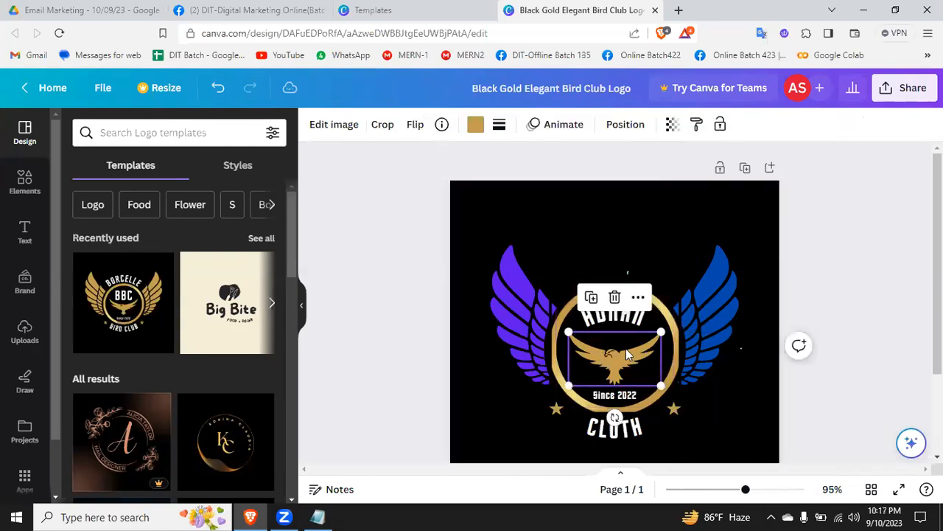
{"action": "left_click", "coordinate": [475, 125]}
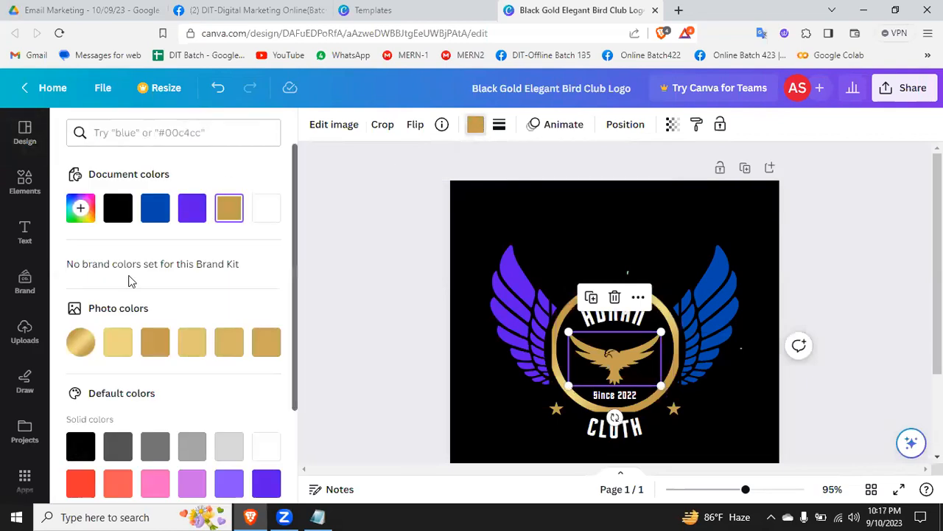
{"action": "left_click", "coordinate": [265, 445]}
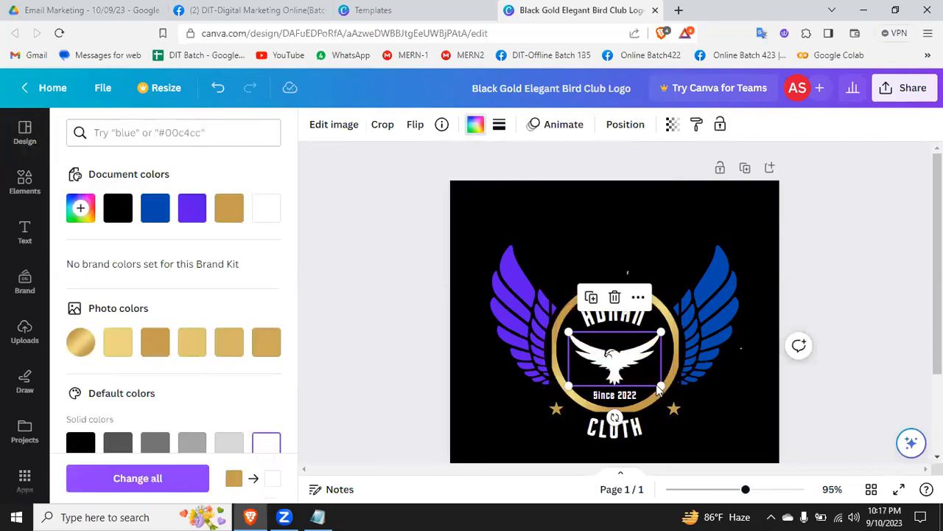
{"action": "left_click", "coordinate": [737, 407]}
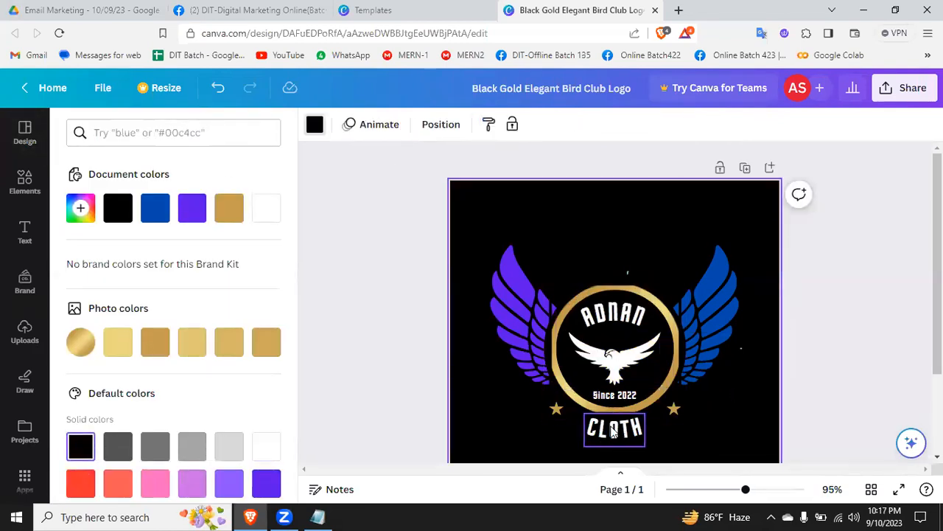
Step: Change the curved first name above the bird to the purple used on the wing
{"action": "double_click", "coordinate": [625, 315]}
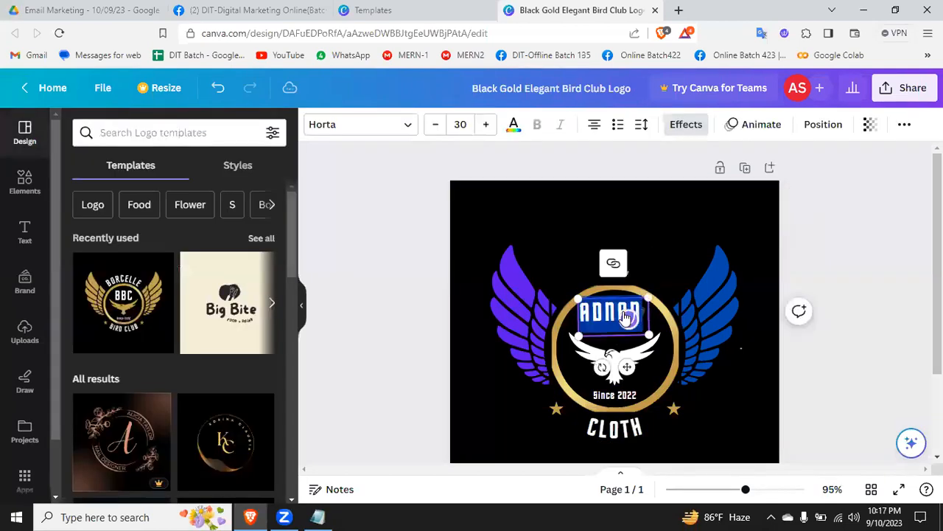
{"action": "left_click", "coordinate": [514, 132]}
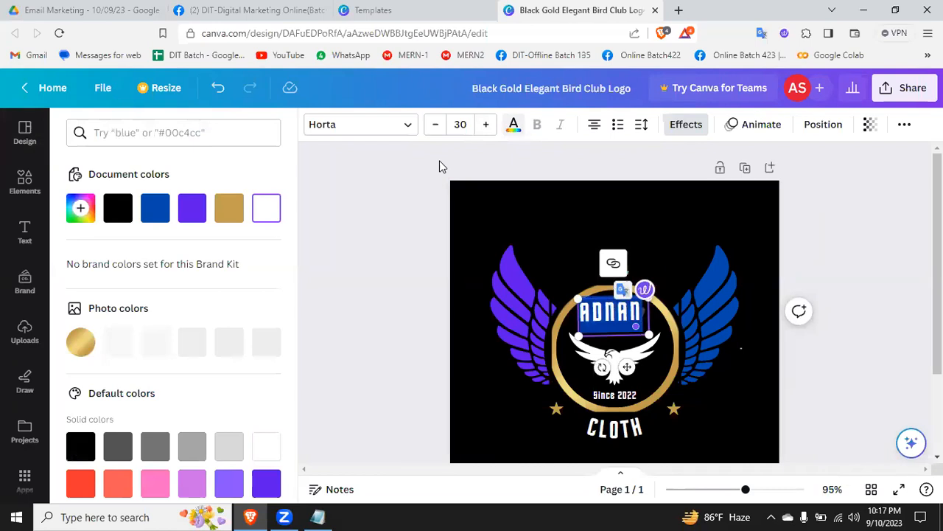
{"action": "left_click", "coordinate": [192, 208]}
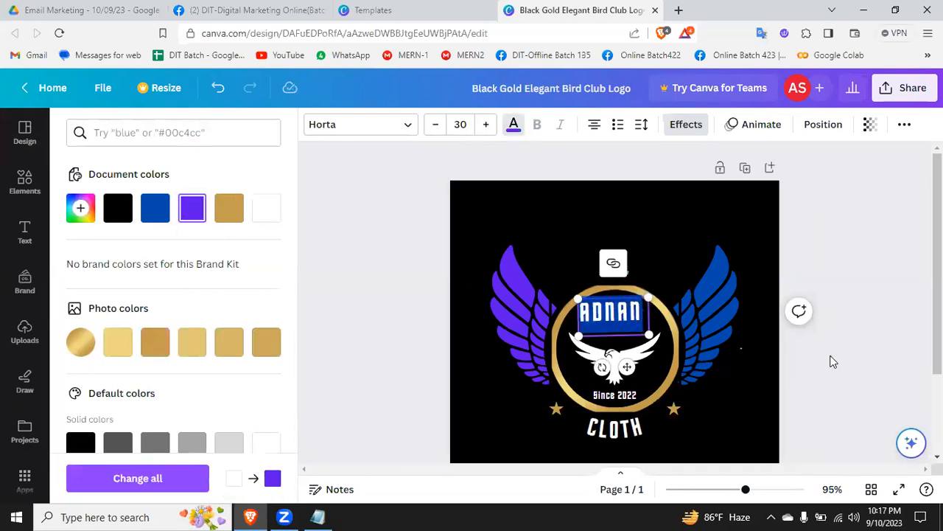
{"action": "left_click", "coordinate": [832, 360]}
Step: Change the "Since 2022" text below the bird to the blue used on the other wing
{"action": "left_click", "coordinate": [616, 291]}
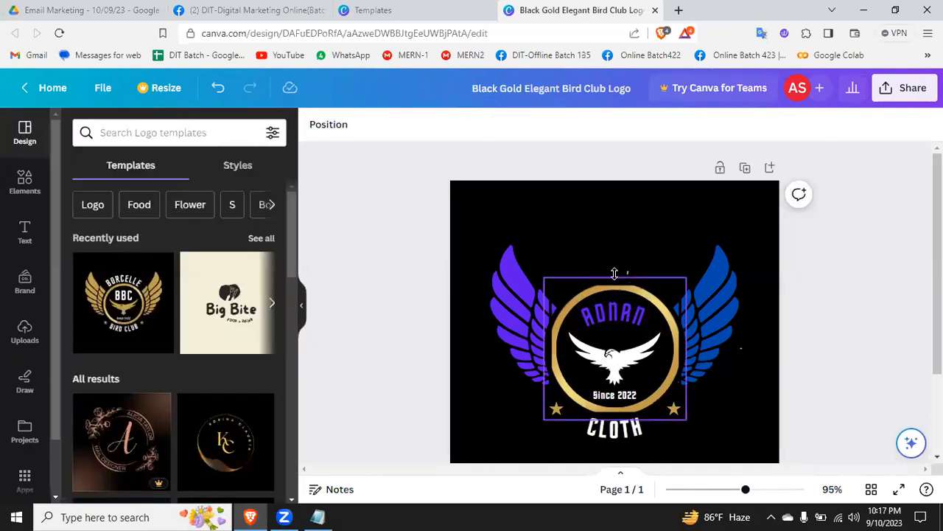
{"action": "left_click", "coordinate": [616, 394]}
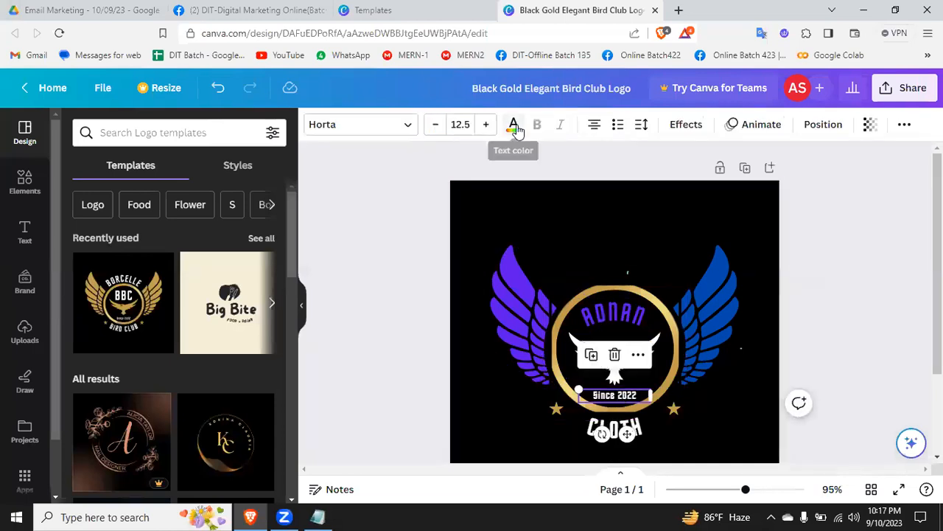
{"action": "left_click", "coordinate": [514, 125]}
{"action": "left_click", "coordinate": [155, 207]}
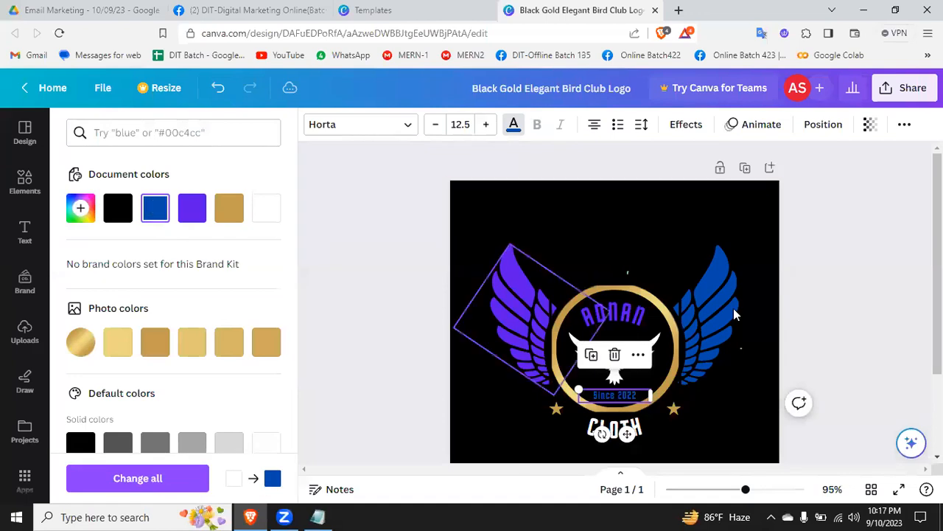
{"action": "left_click", "coordinate": [848, 300]}
{"action": "left_click", "coordinate": [847, 300]}
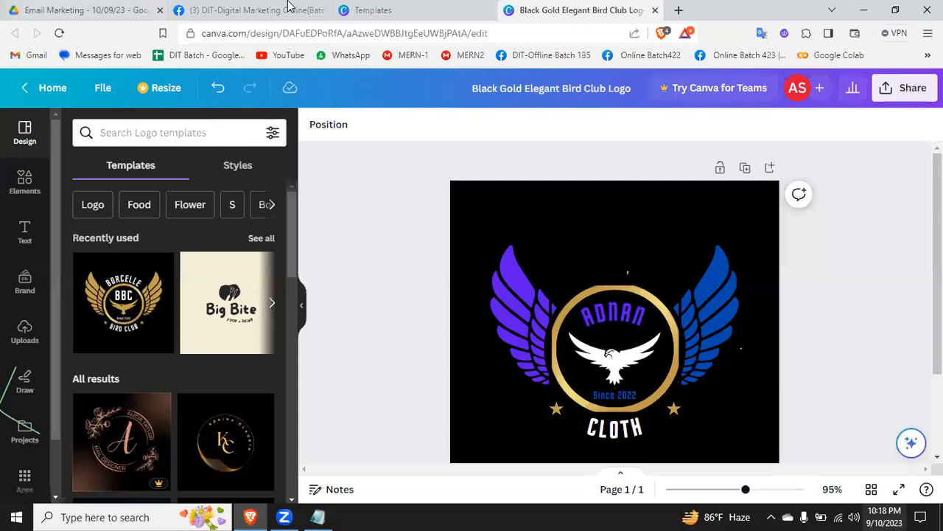
{"action": "left_click", "coordinate": [619, 315]}
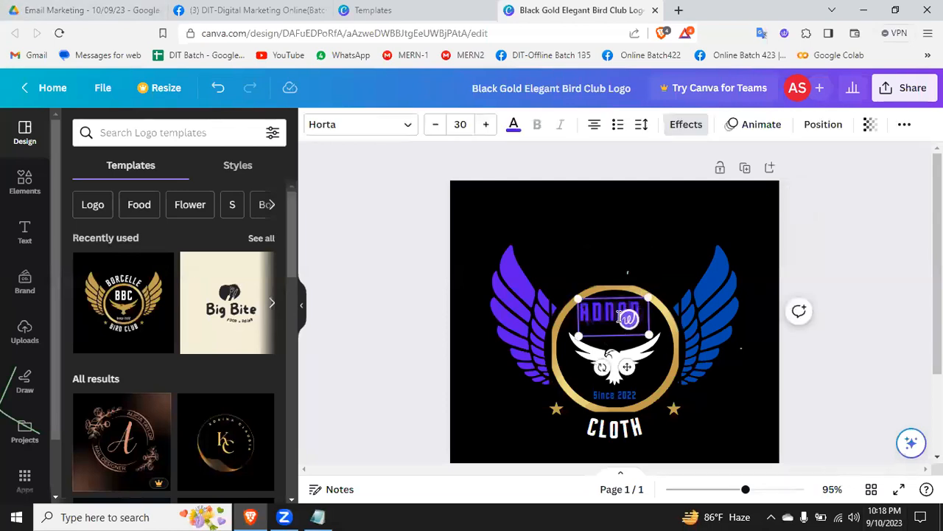
{"action": "double_click", "coordinate": [619, 316]}
{"action": "key", "text": "BackSpace"}
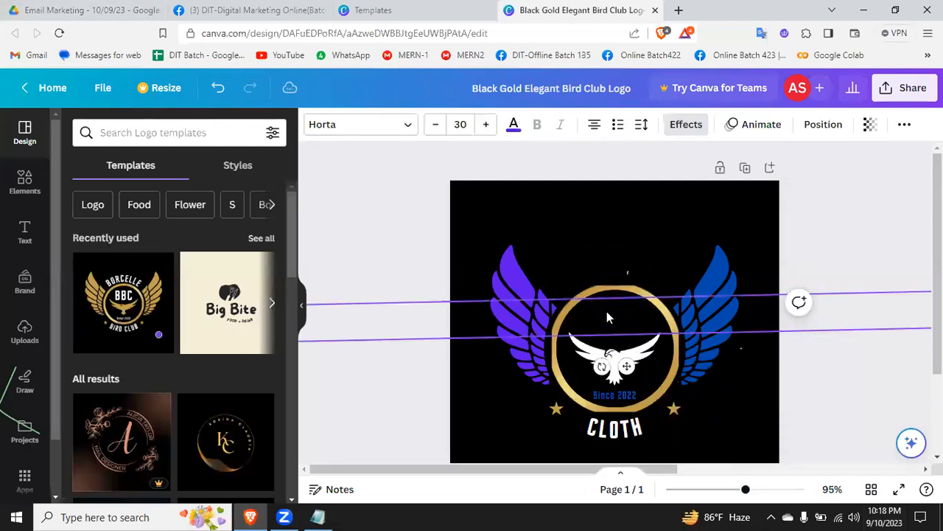
{"action": "key", "text": "ctrl+z"}
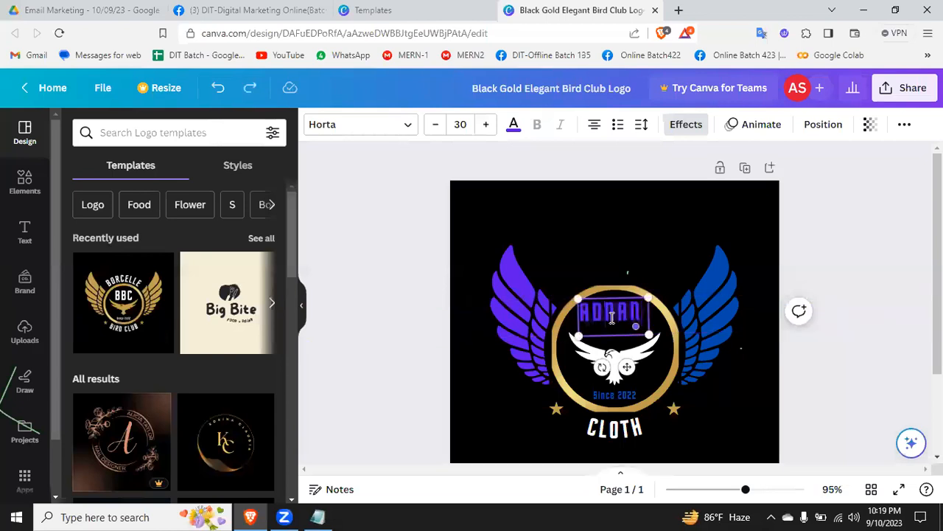
Step: Replace the curved first name above the bird with a different name in capitals
{"action": "double_click", "coordinate": [612, 319]}
{"action": "key", "text": "BackSpace"}
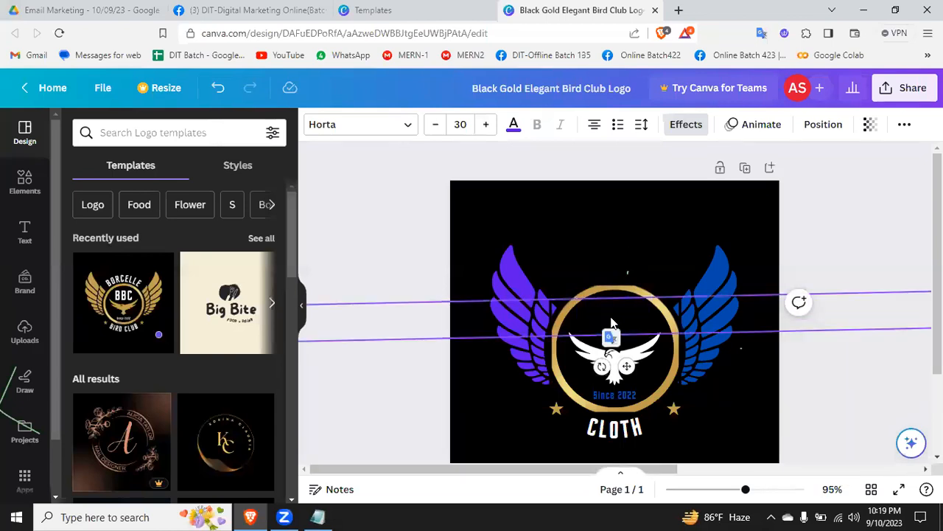
{"action": "type", "text": "SH"}
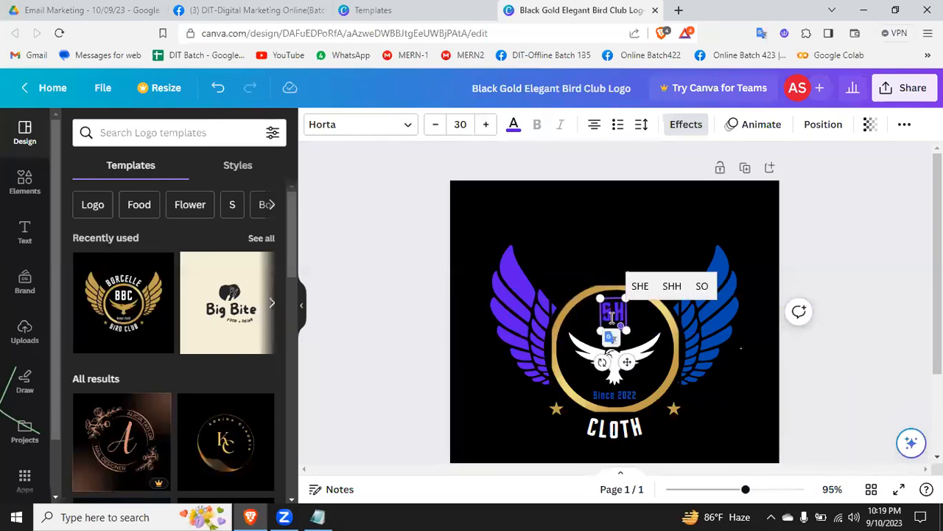
{"action": "type", "text": "IMUL"}
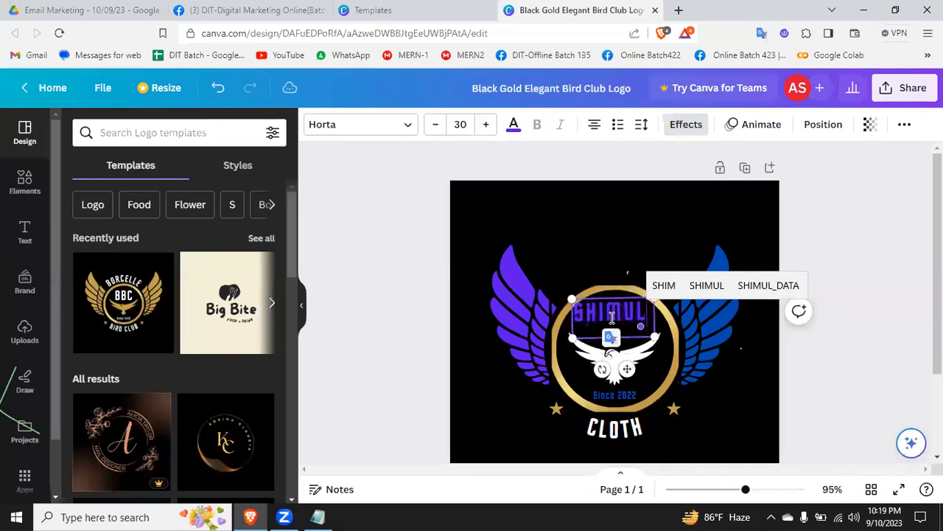
{"action": "left_click", "coordinate": [862, 341]}
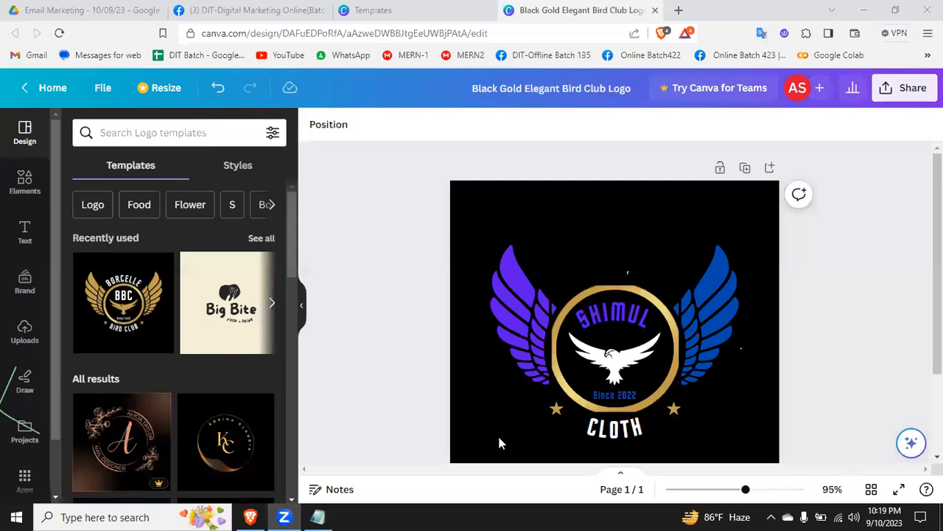
{"action": "left_click", "coordinate": [855, 302]}
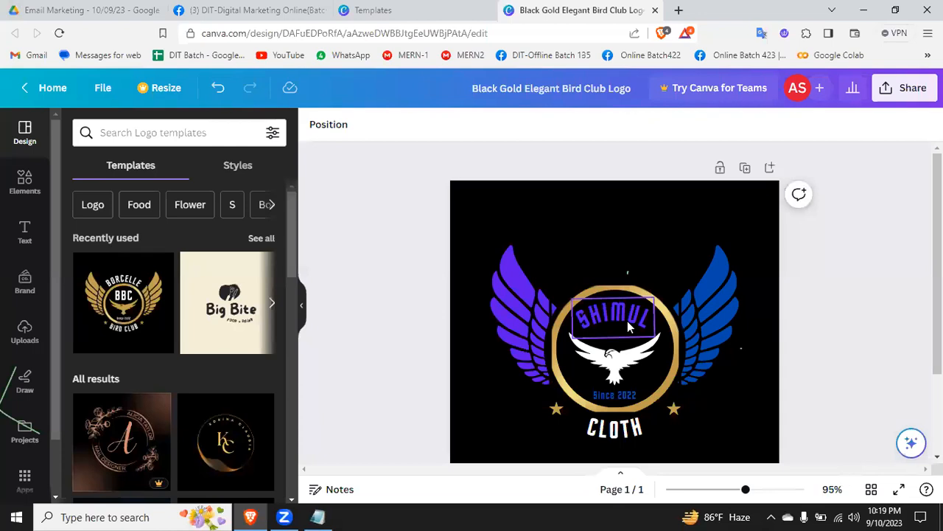
Step: Search the logo templates for "food logo" and browse the designs offered
{"action": "left_click", "coordinate": [154, 132]}
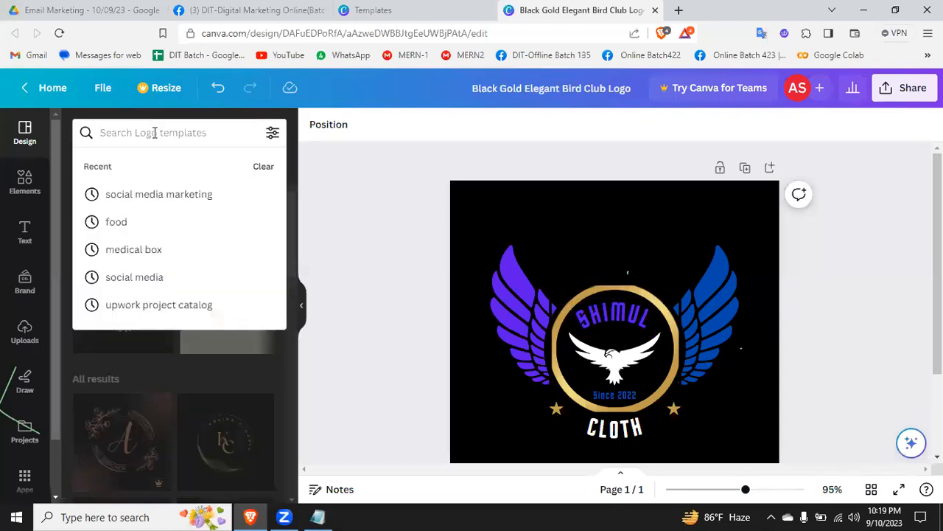
{"action": "type", "text": "food"}
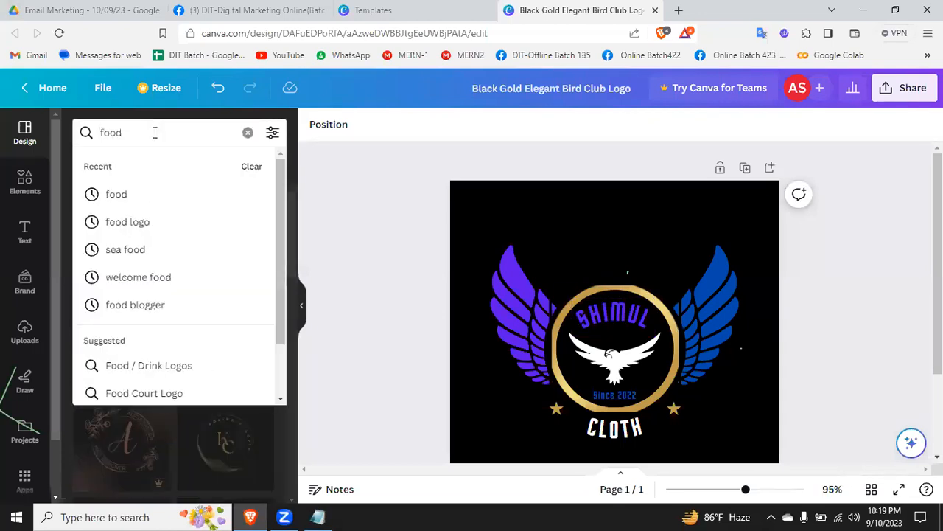
{"action": "left_click", "coordinate": [135, 221]}
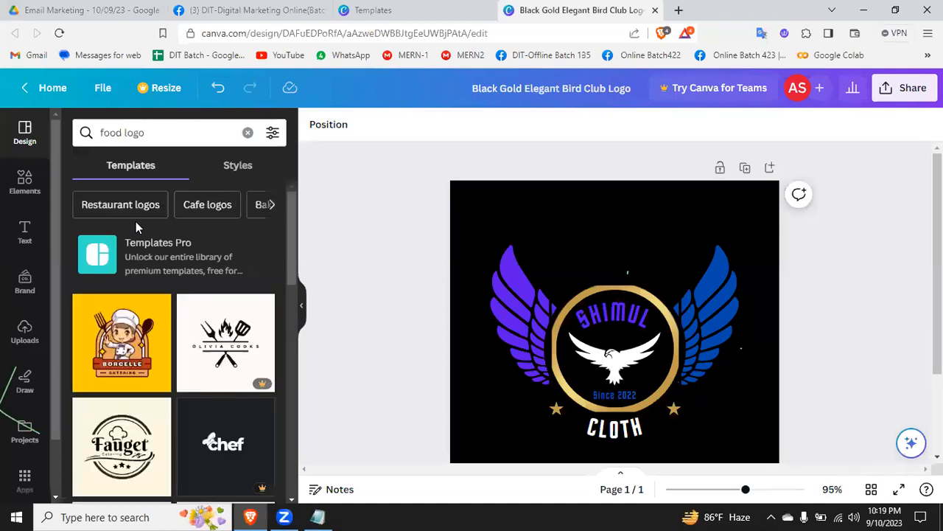
{"action": "scroll", "coordinate": [127, 376], "scroll_direction": "down", "scroll_amount": 5}
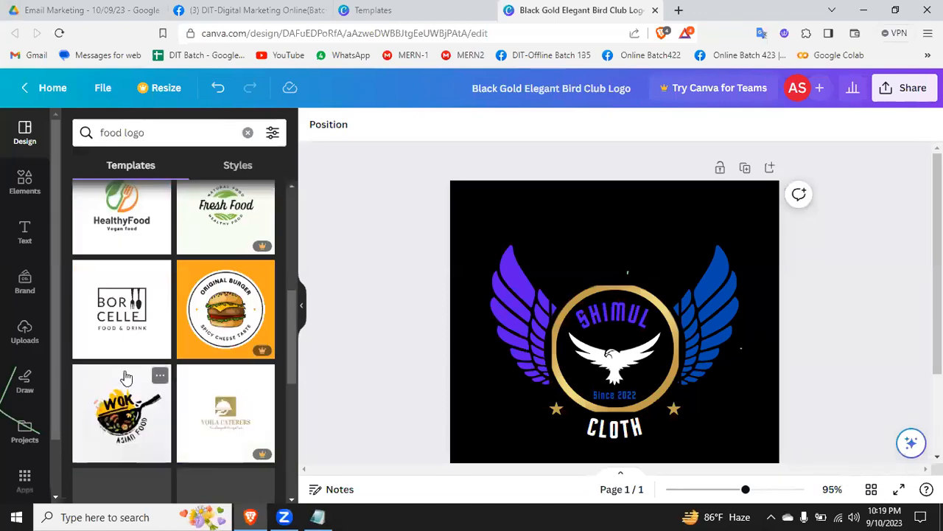
{"action": "scroll", "coordinate": [124, 381], "scroll_direction": "up", "scroll_amount": 5}
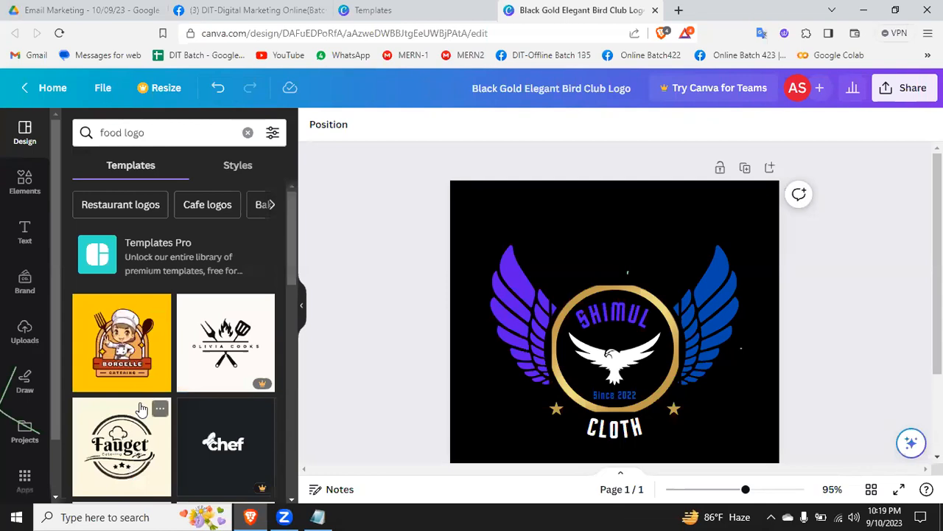
{"action": "scroll", "coordinate": [126, 362], "scroll_direction": "down", "scroll_amount": 5}
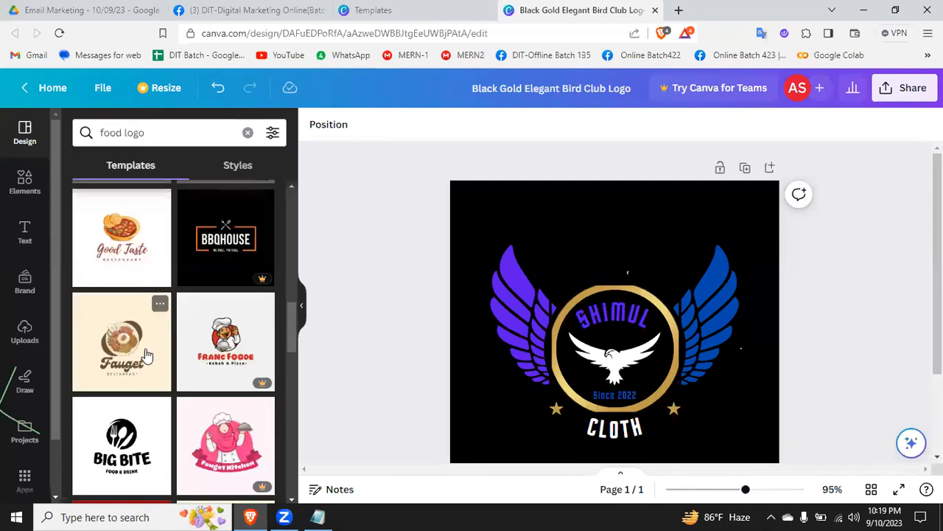
{"action": "scroll", "coordinate": [205, 451], "scroll_direction": "down", "scroll_amount": 2}
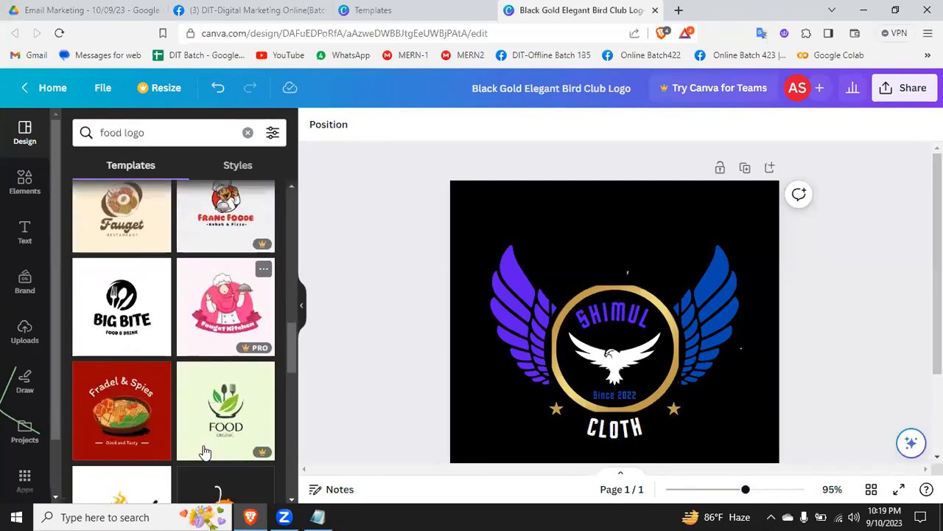
{"action": "scroll", "coordinate": [205, 451], "scroll_direction": "down", "scroll_amount": 2}
{"action": "scroll", "coordinate": [236, 416], "scroll_direction": "down", "scroll_amount": 3}
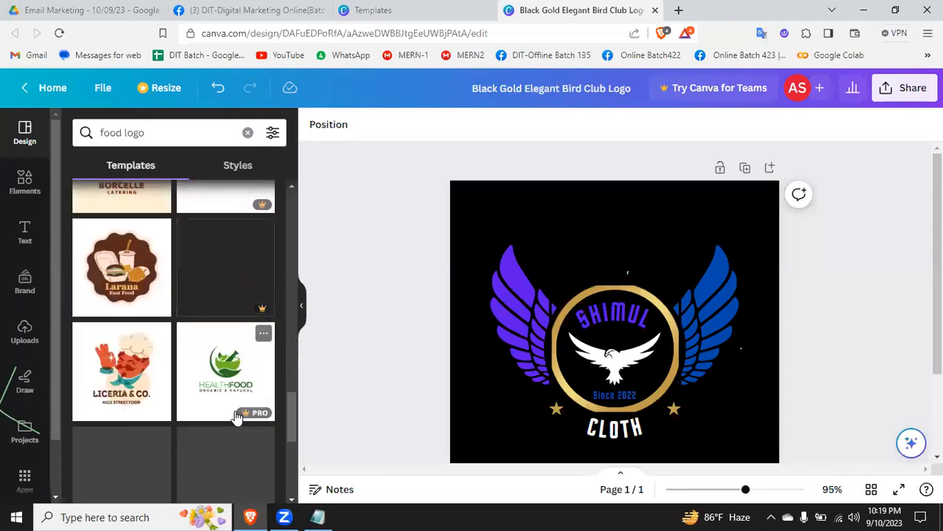
{"action": "scroll", "coordinate": [144, 394], "scroll_direction": "up", "scroll_amount": 15}
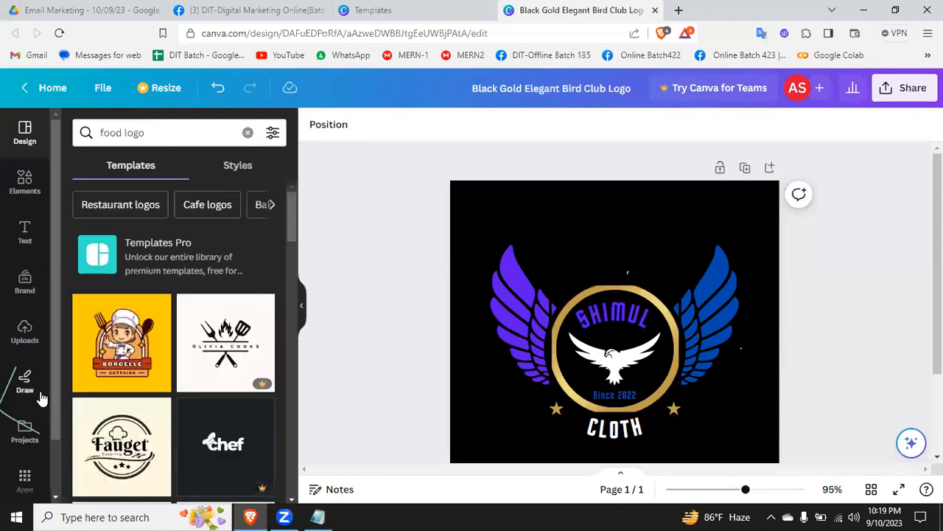
Step: Replace the current page with the Red and Yellow Catering Flat Illustrative Food Place Logo template
{"action": "left_click", "coordinate": [126, 344]}
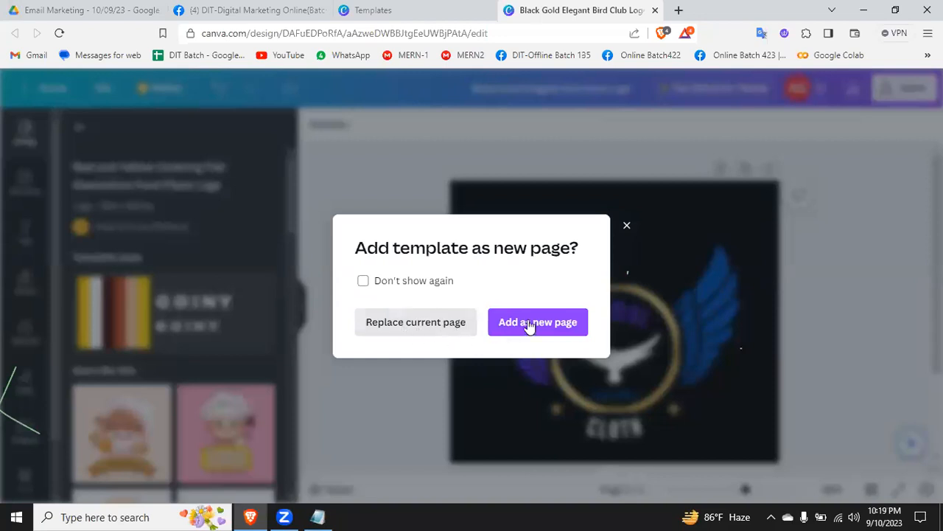
{"action": "left_click", "coordinate": [438, 322]}
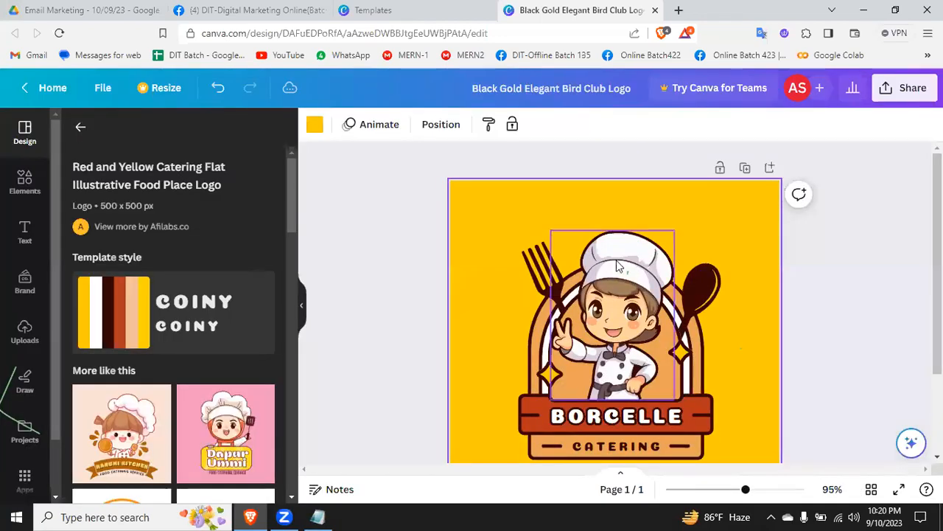
{"action": "left_click", "coordinate": [864, 333]}
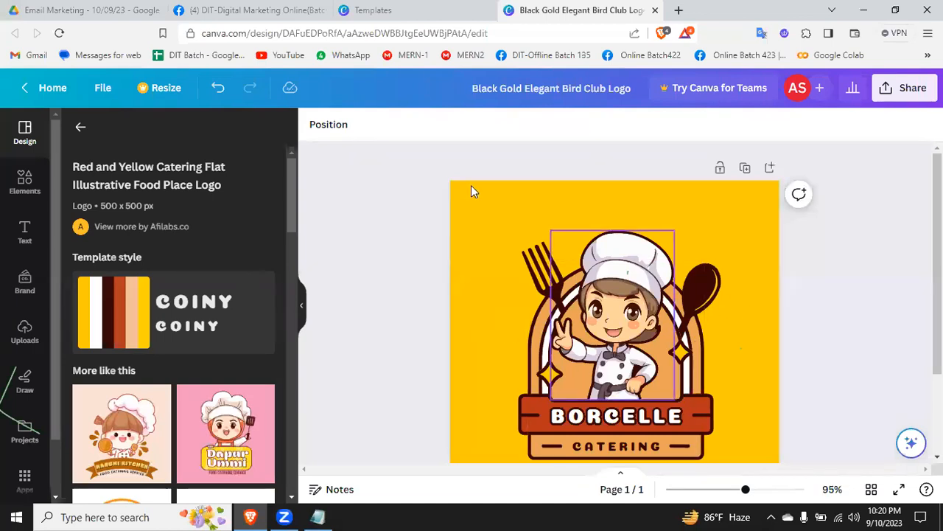
{"action": "left_click", "coordinate": [486, 217]}
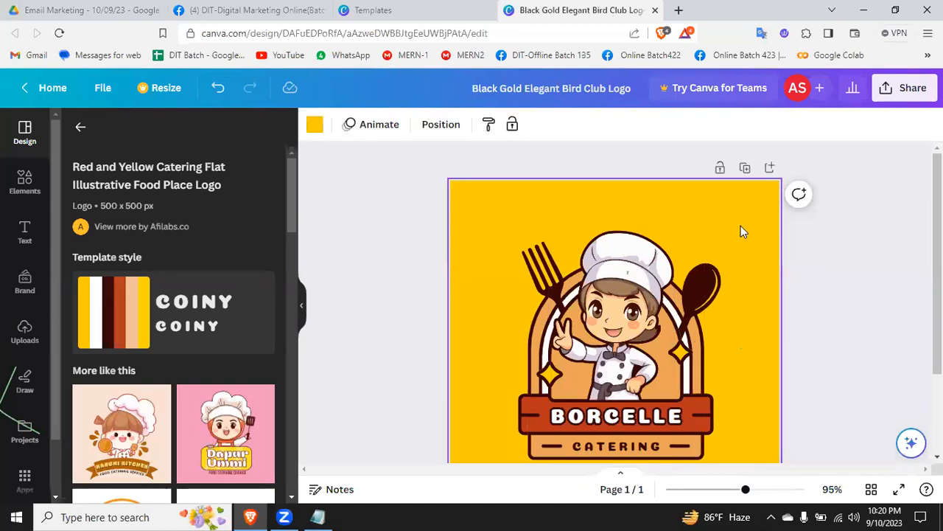
{"action": "left_click", "coordinate": [890, 299]}
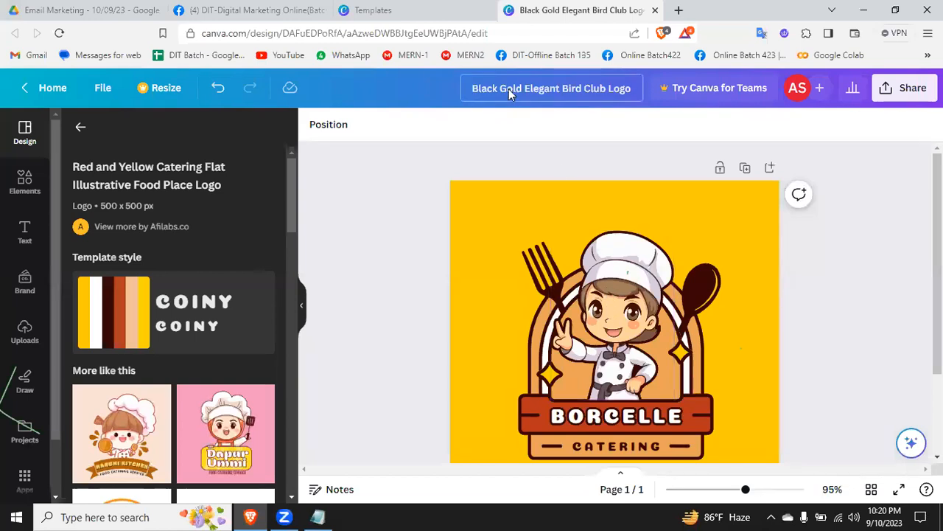
Step: Replace the "BORCELLE" text on the red banner with the owner's first name in capitals
{"action": "double_click", "coordinate": [628, 417]}
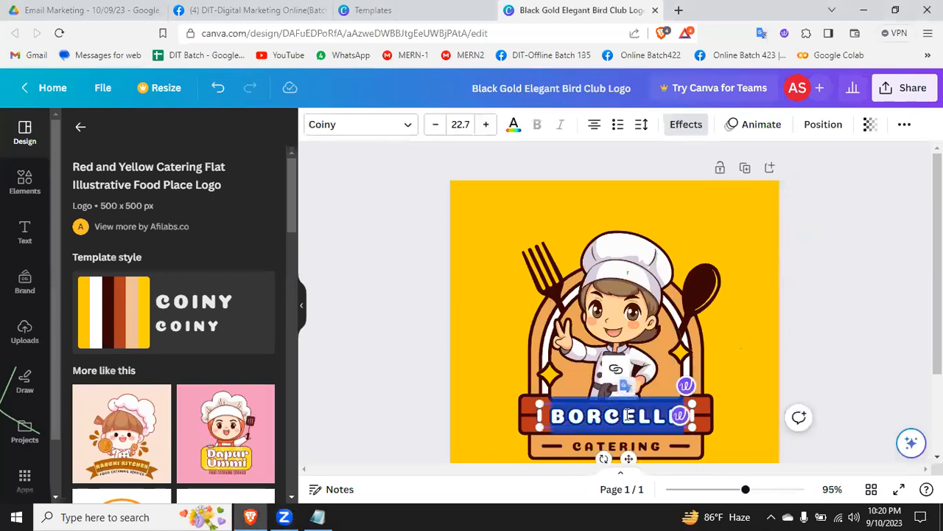
{"action": "type", "text": "ADNAN"}
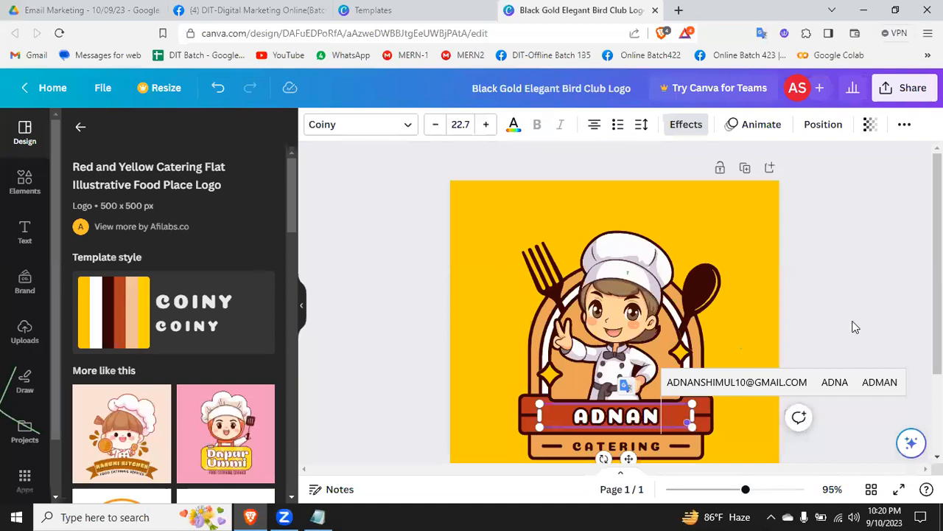
Step: Delete the "CATERING" text beneath the red banner
{"action": "left_click", "coordinate": [855, 326]}
{"action": "left_click", "coordinate": [616, 444]}
{"action": "double_click", "coordinate": [616, 445]}
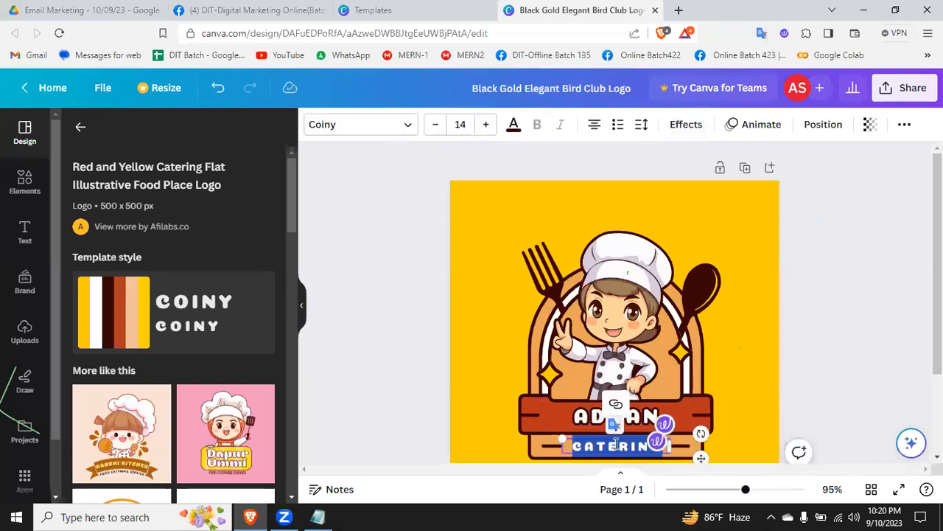
{"action": "key", "text": "BackSpace"}
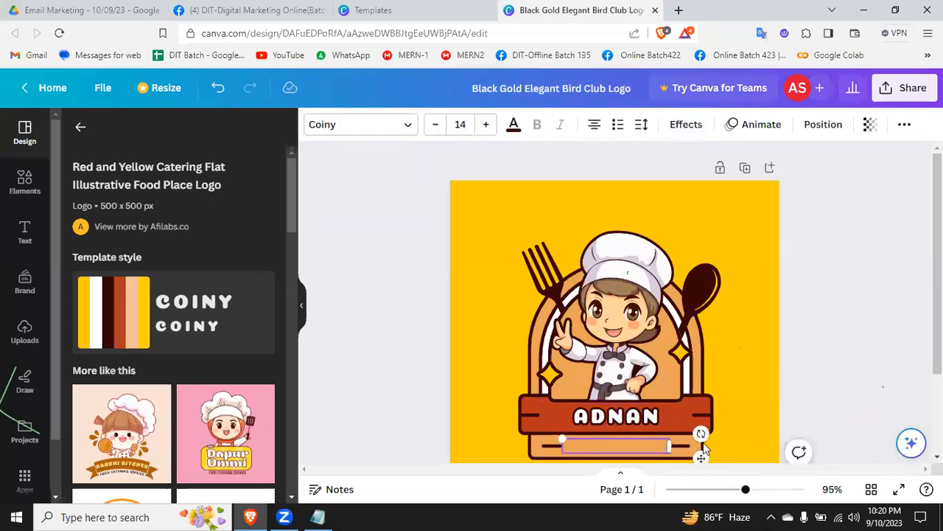
{"action": "left_click", "coordinate": [638, 446]}
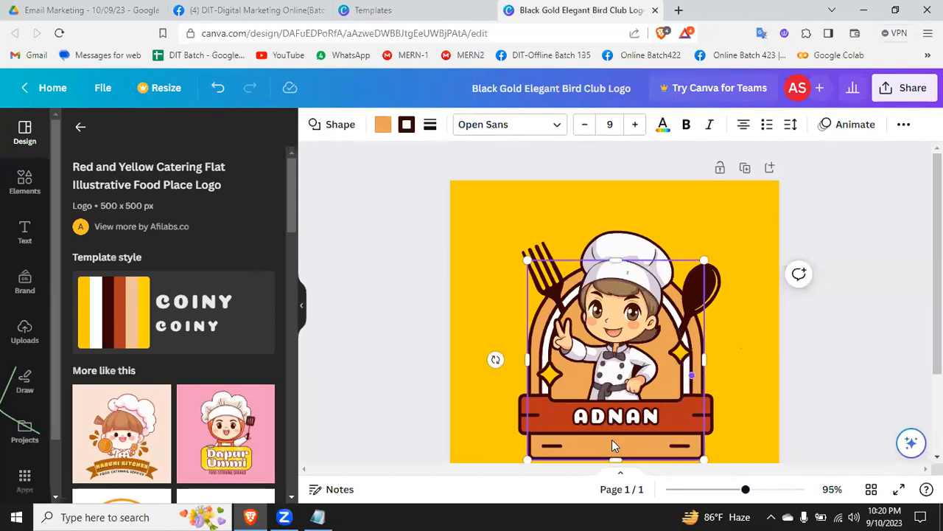
{"action": "left_click", "coordinate": [870, 358]}
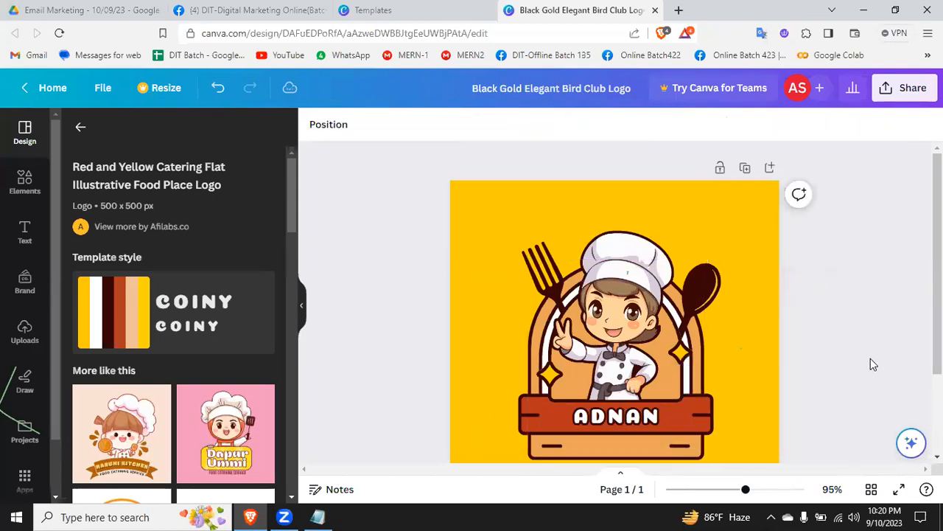
Step: Recolor both the spoon and the fork behind the chef white
{"action": "left_click", "coordinate": [703, 290]}
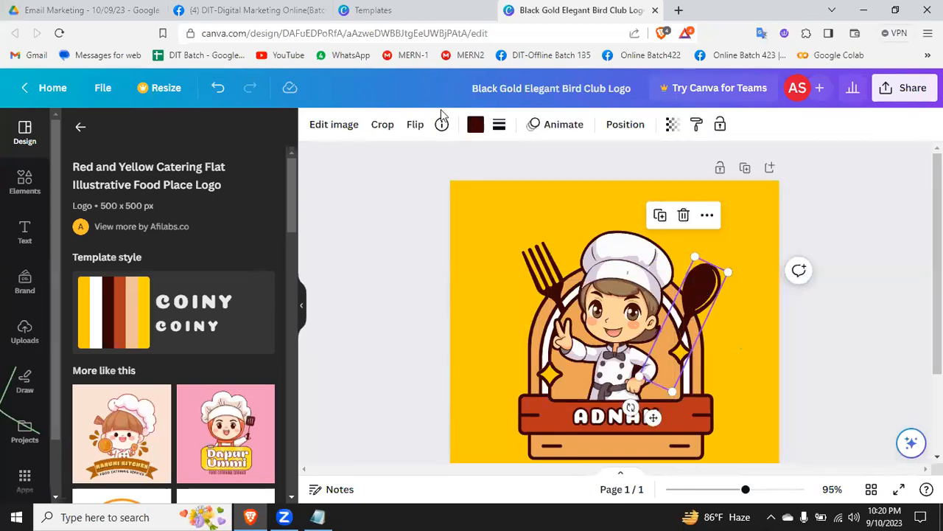
{"action": "left_click", "coordinate": [475, 125]}
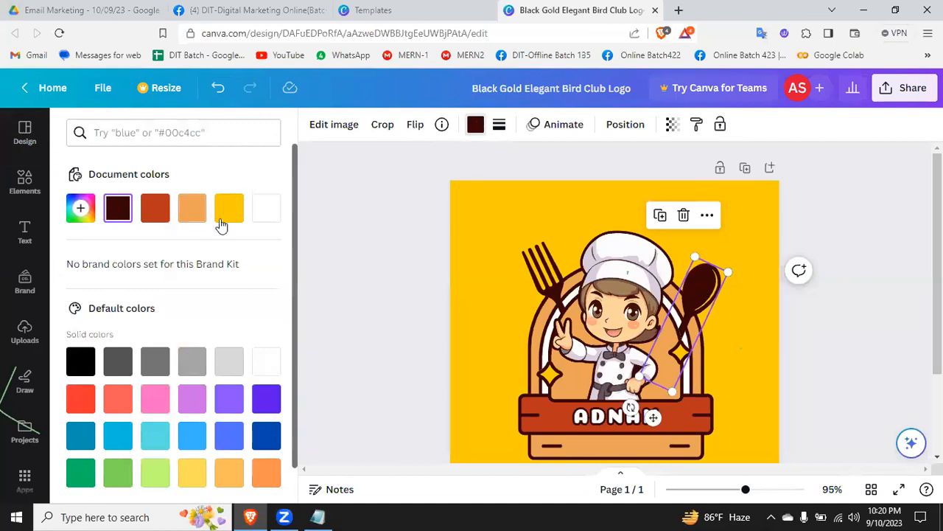
{"action": "left_click", "coordinate": [257, 214]}
{"action": "left_click", "coordinate": [540, 271]}
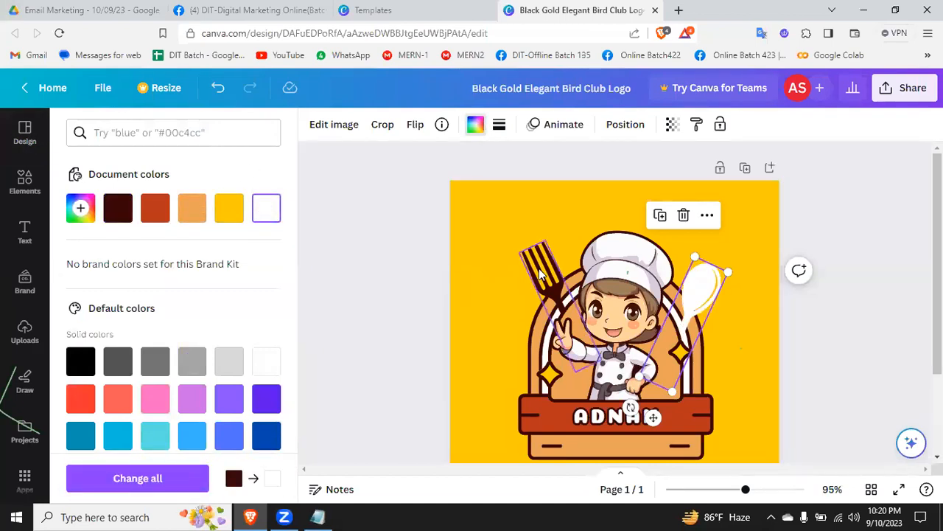
{"action": "left_click", "coordinate": [476, 123]}
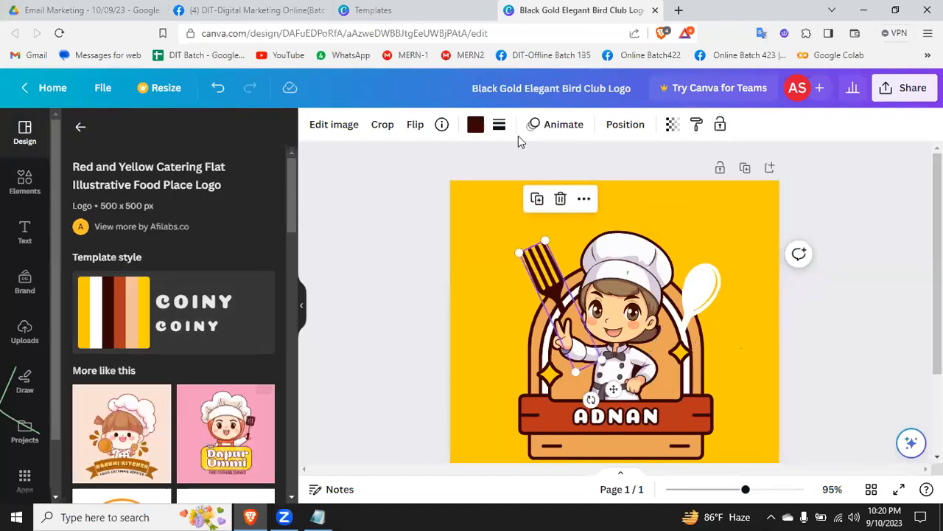
{"action": "left_click", "coordinate": [476, 123]}
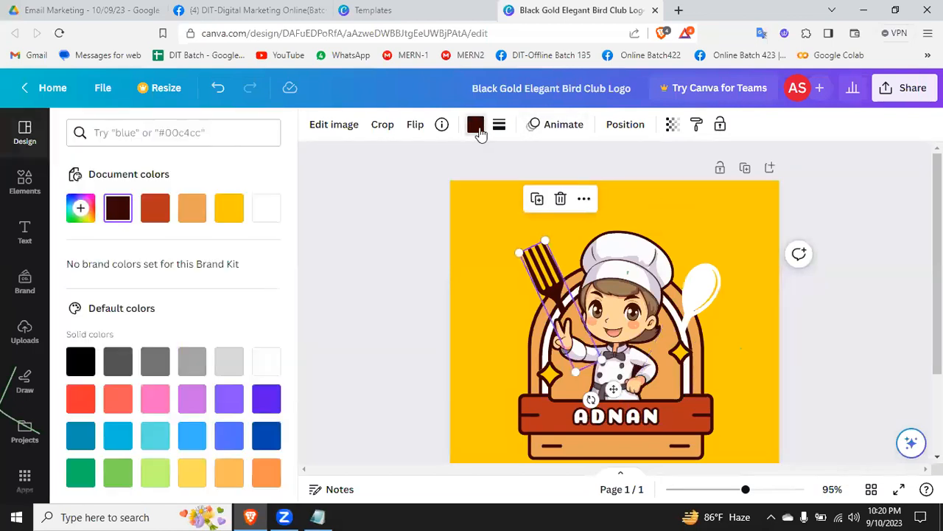
{"action": "left_click", "coordinate": [267, 210]}
{"action": "left_click", "coordinate": [888, 307]}
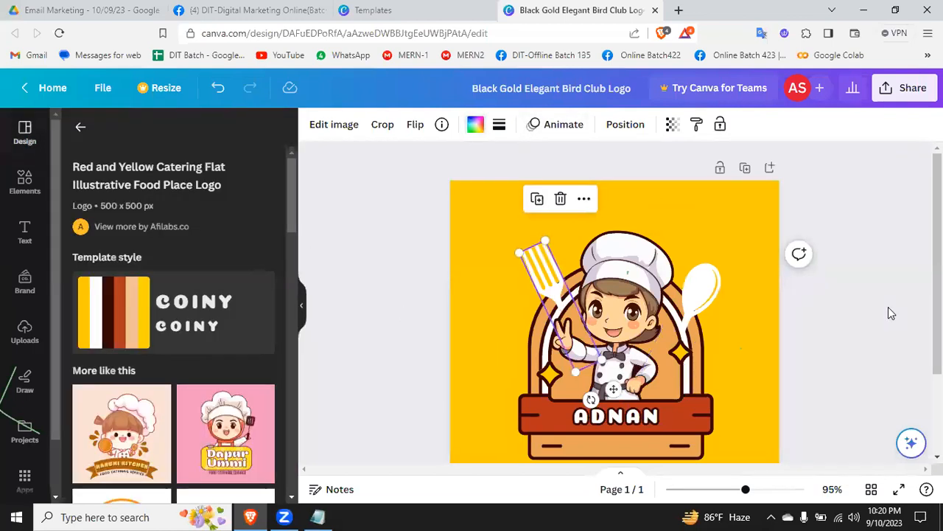
{"action": "left_click", "coordinate": [886, 307]}
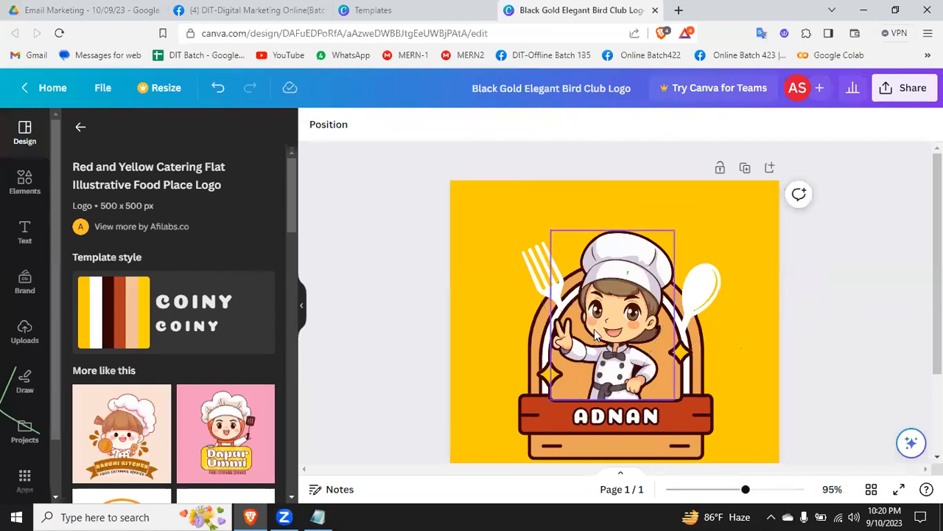
Step: Try red and coral fills on the star below the chef's raised hand, settling on dark blue
{"action": "left_click", "coordinate": [549, 375]}
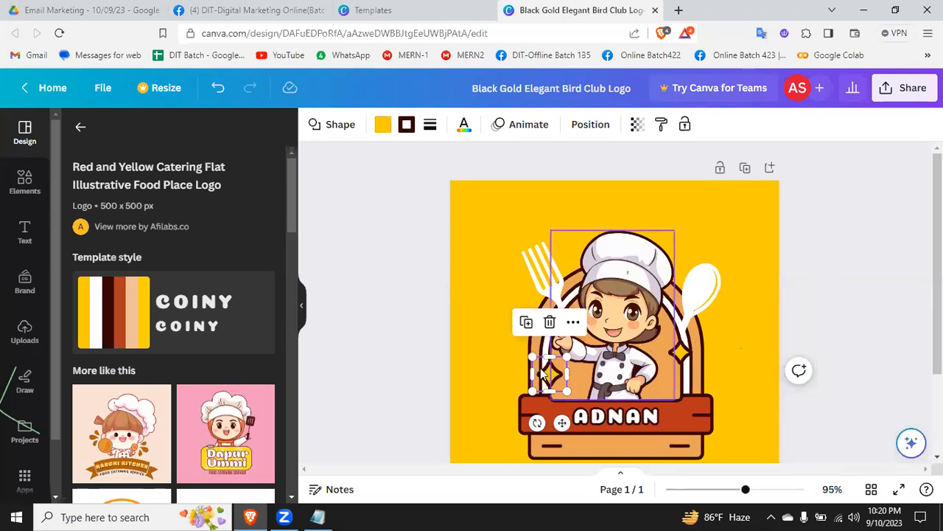
{"action": "left_click", "coordinate": [382, 125]}
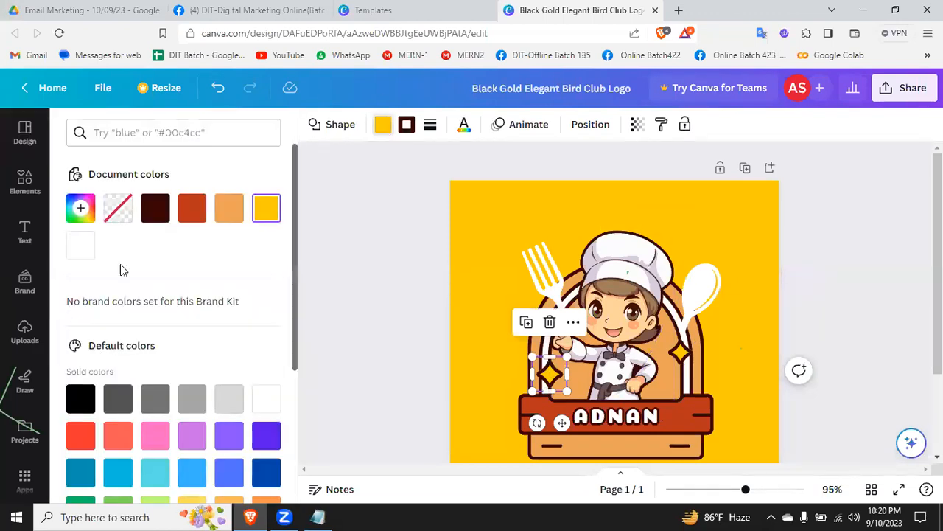
{"action": "left_click", "coordinate": [191, 208]}
{"action": "scroll", "coordinate": [139, 427], "scroll_direction": "down", "scroll_amount": 3}
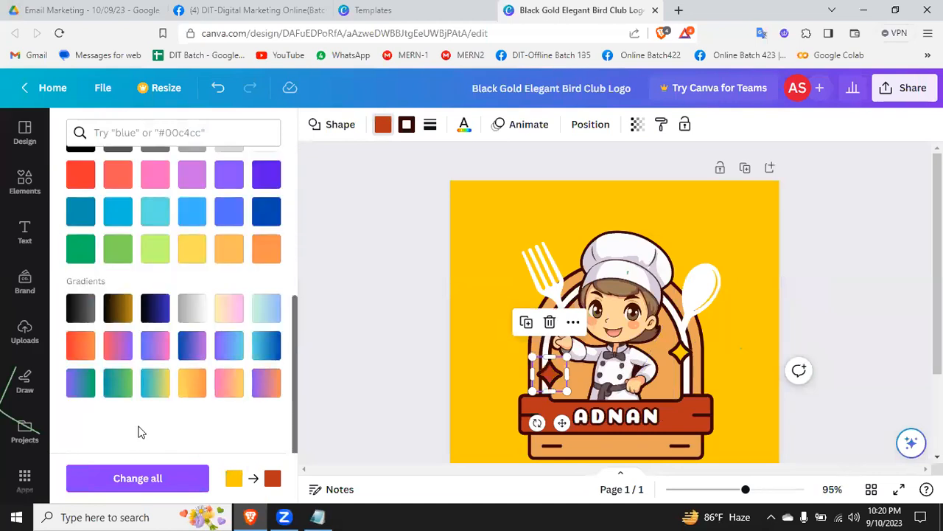
{"action": "left_click", "coordinate": [119, 174]}
{"action": "scroll", "coordinate": [162, 289], "scroll_direction": "up", "scroll_amount": 3}
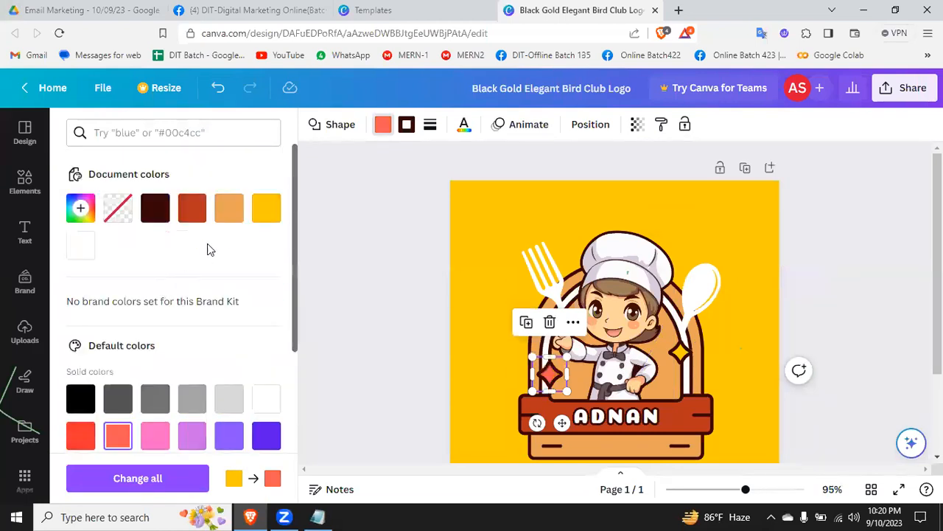
{"action": "scroll", "coordinate": [243, 258], "scroll_direction": "down", "scroll_amount": 3}
{"action": "left_click", "coordinate": [260, 212]}
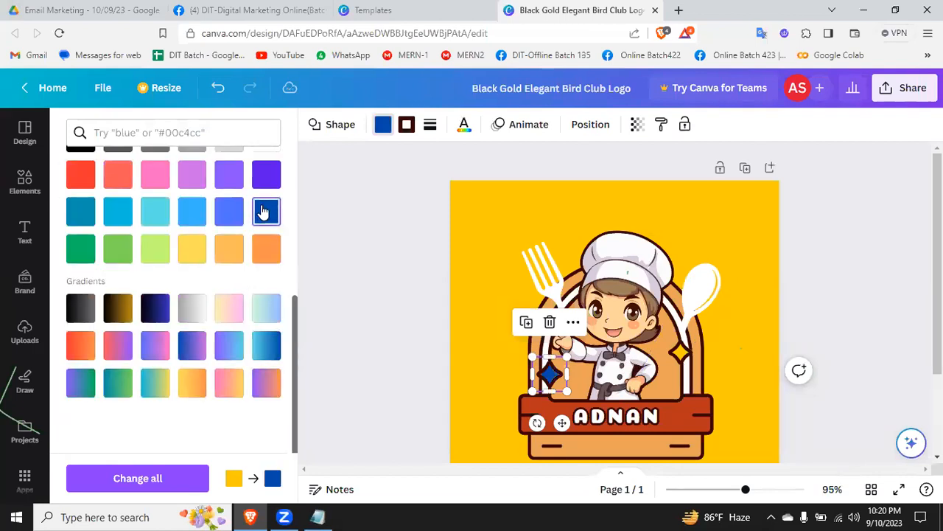
Step: Fill the star beneath the spoon with the same dark blue as the other star
{"action": "left_click", "coordinate": [678, 352]}
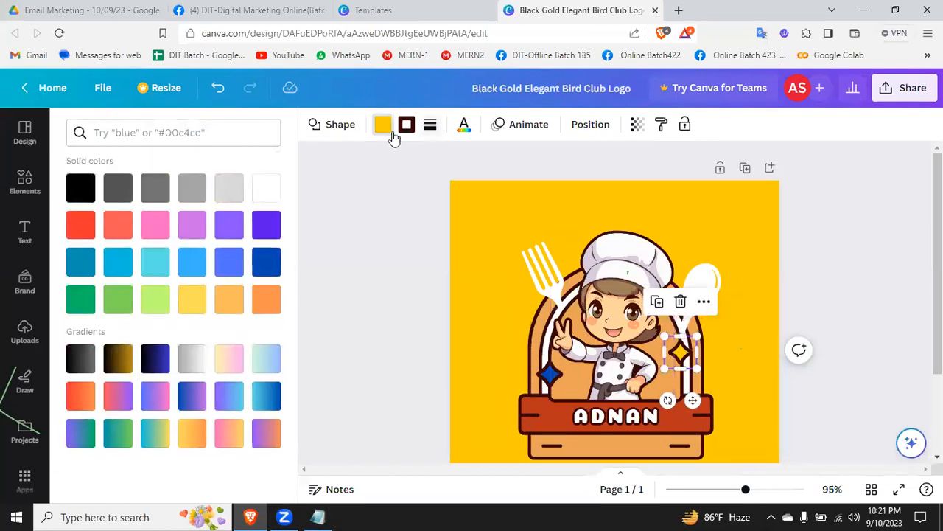
{"action": "left_click", "coordinate": [383, 125]}
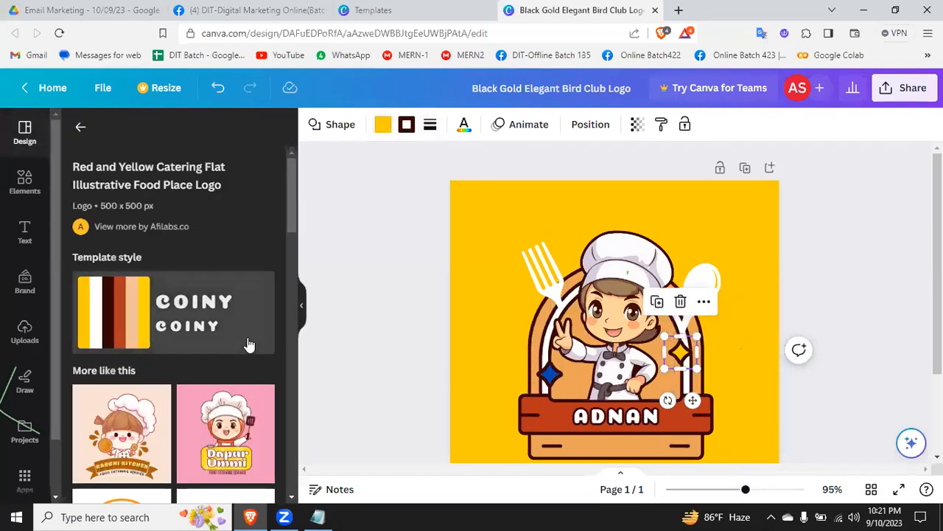
{"action": "left_click", "coordinate": [383, 125]}
{"action": "left_click", "coordinate": [266, 473]}
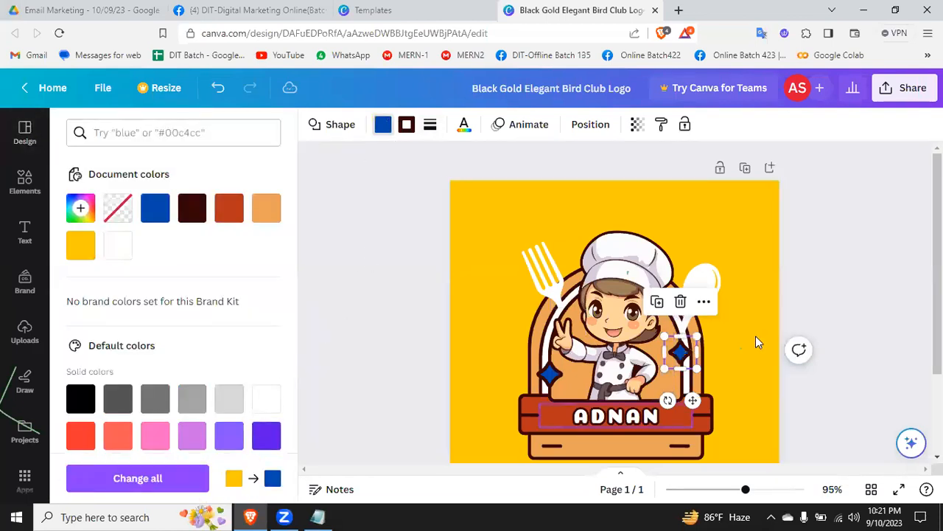
{"action": "left_click", "coordinate": [879, 264]}
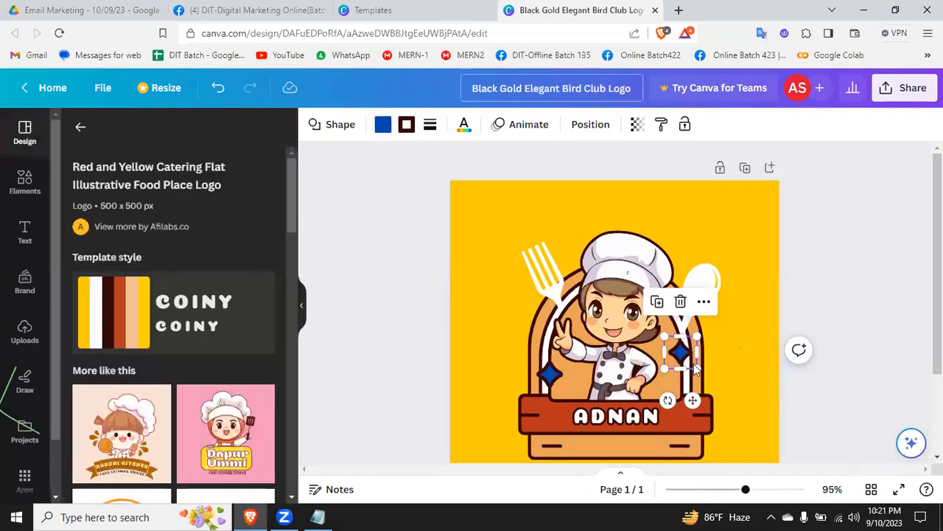
Step: Try solid black and a black-to-gold gradient as the page background, settling on the light green-to-blue gradient
{"action": "left_click", "coordinate": [688, 234]}
{"action": "scroll", "coordinate": [613, 291], "scroll_direction": "down", "scroll_amount": 3}
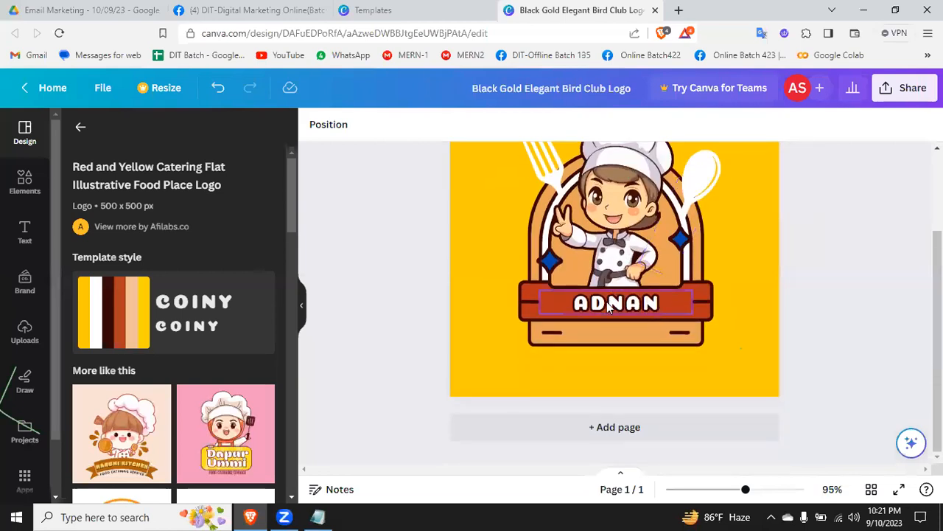
{"action": "scroll", "coordinate": [606, 302], "scroll_direction": "up", "scroll_amount": 3}
{"action": "left_click", "coordinate": [712, 203]}
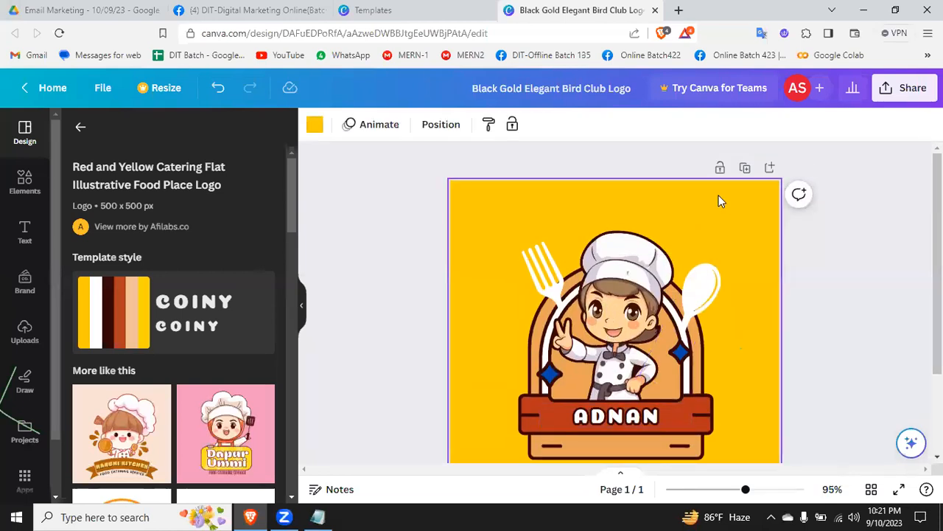
{"action": "left_click", "coordinate": [315, 124]}
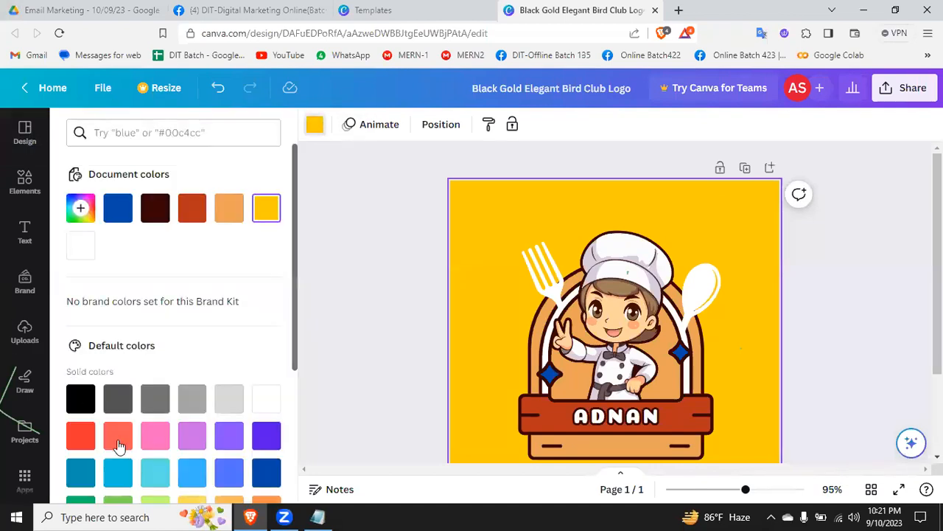
{"action": "left_click", "coordinate": [79, 400]}
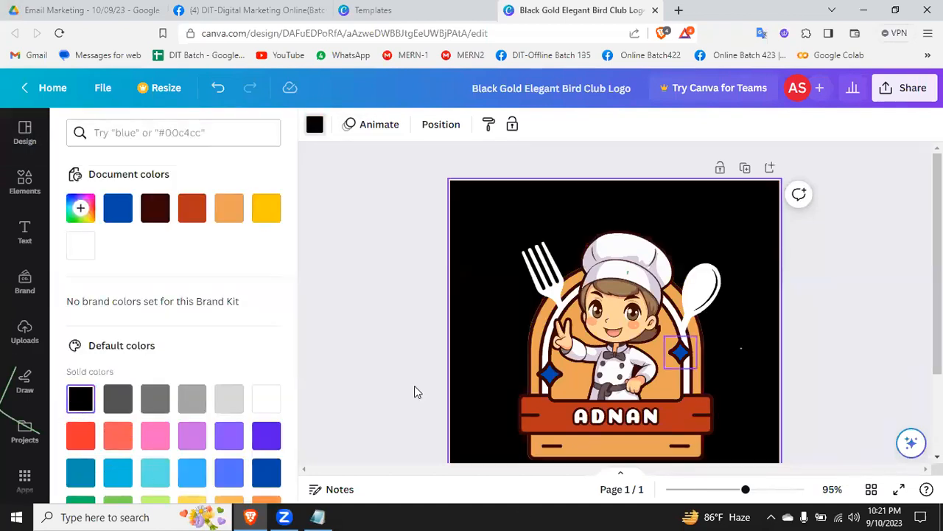
{"action": "scroll", "coordinate": [177, 478], "scroll_direction": "down", "scroll_amount": 3}
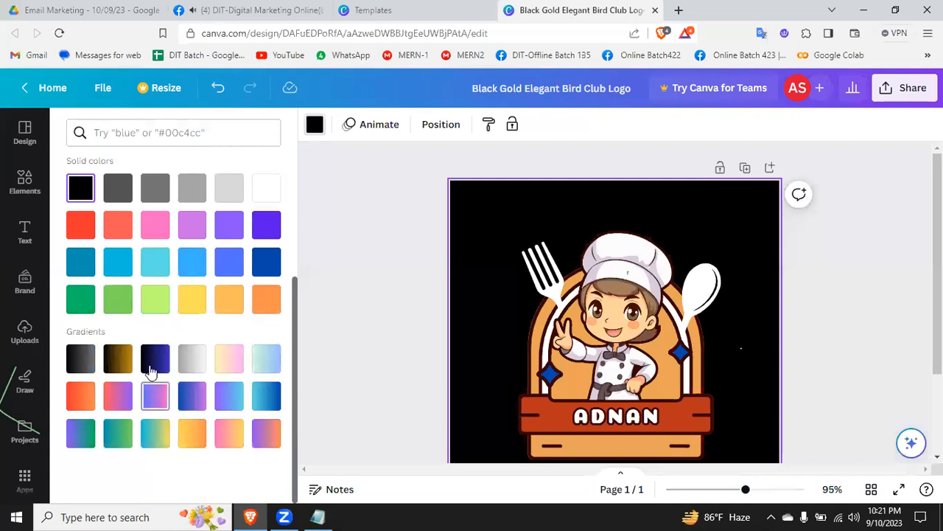
{"action": "left_click", "coordinate": [121, 358]}
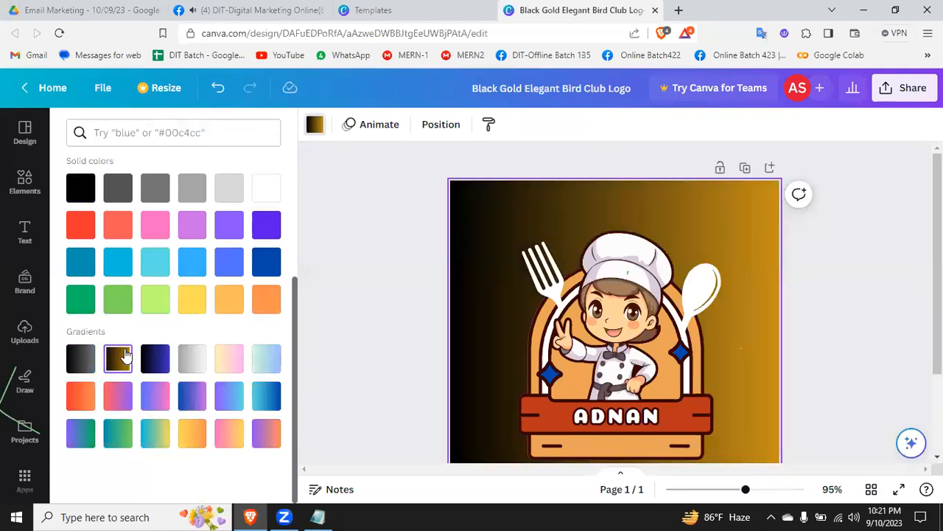
{"action": "left_click", "coordinate": [271, 362]}
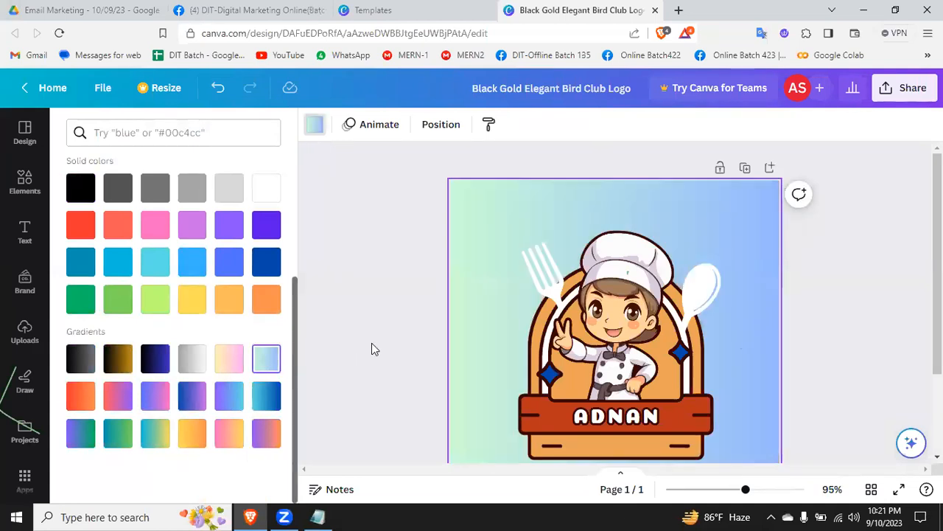
{"action": "left_click", "coordinate": [891, 251]}
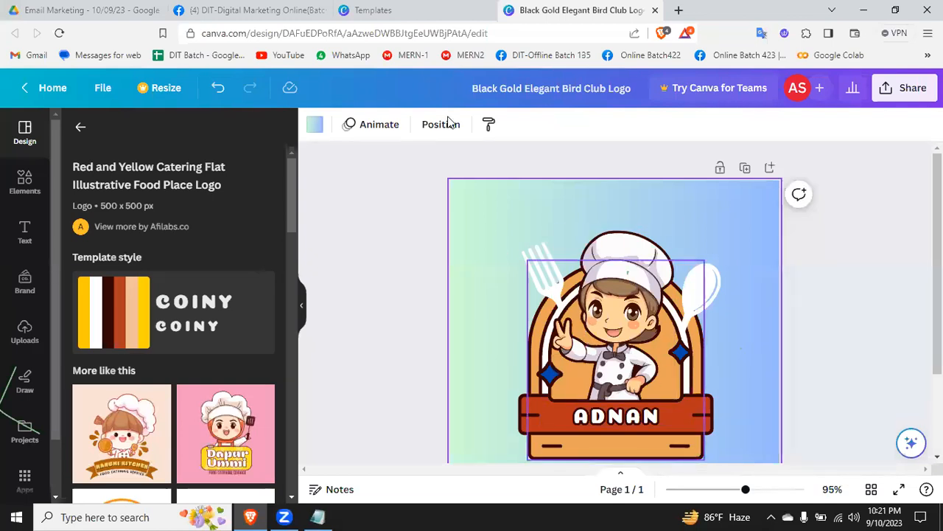
Step: Return to the home page and create a new blank 500 × 500 px Logo design
{"action": "left_click", "coordinate": [49, 87]}
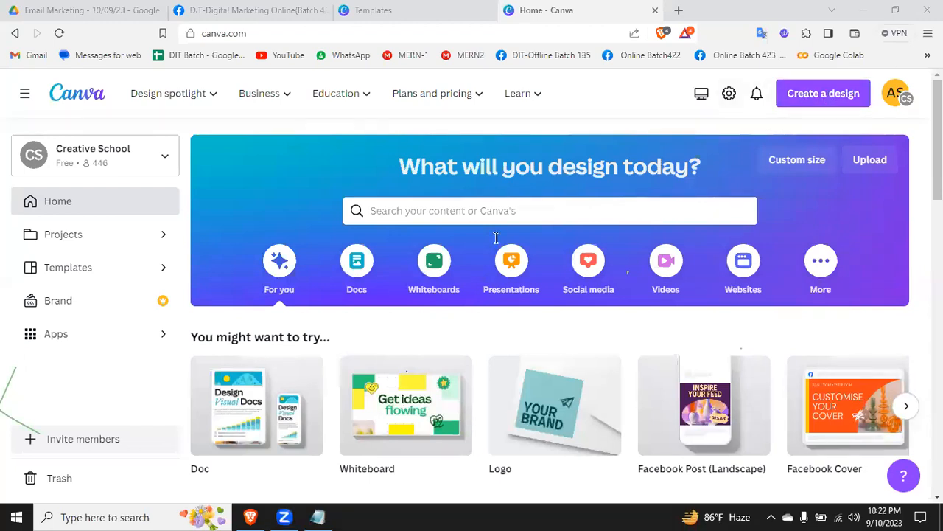
{"action": "left_click", "coordinate": [464, 214]}
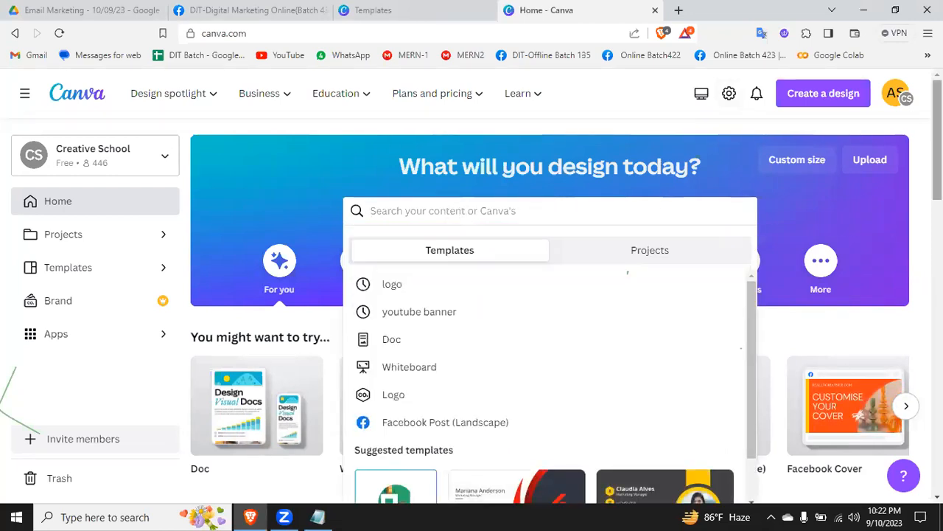
{"action": "left_click", "coordinate": [937, 140]}
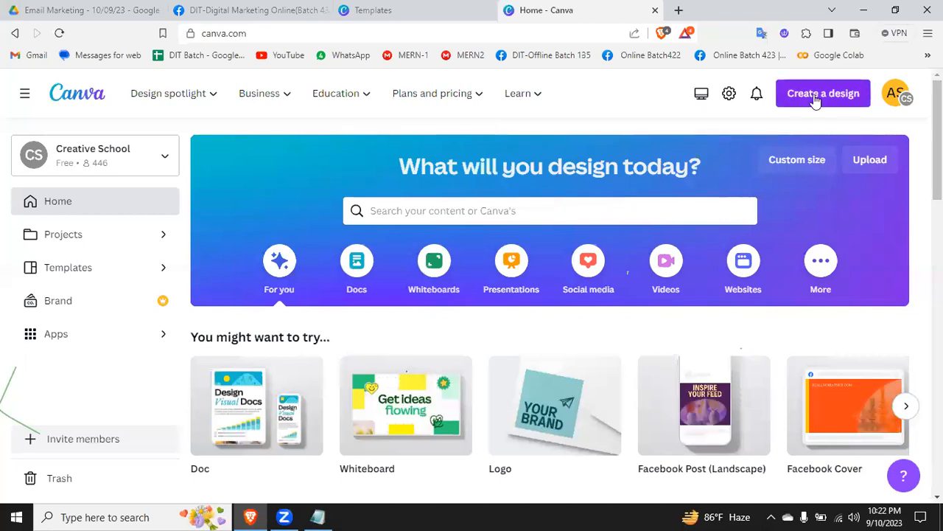
{"action": "left_click", "coordinate": [840, 96]}
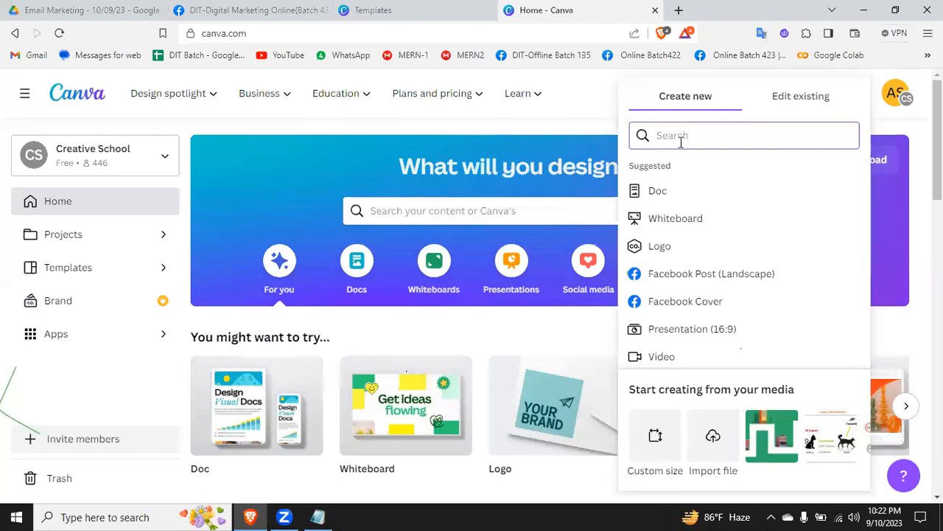
{"action": "type", "text": "logo"}
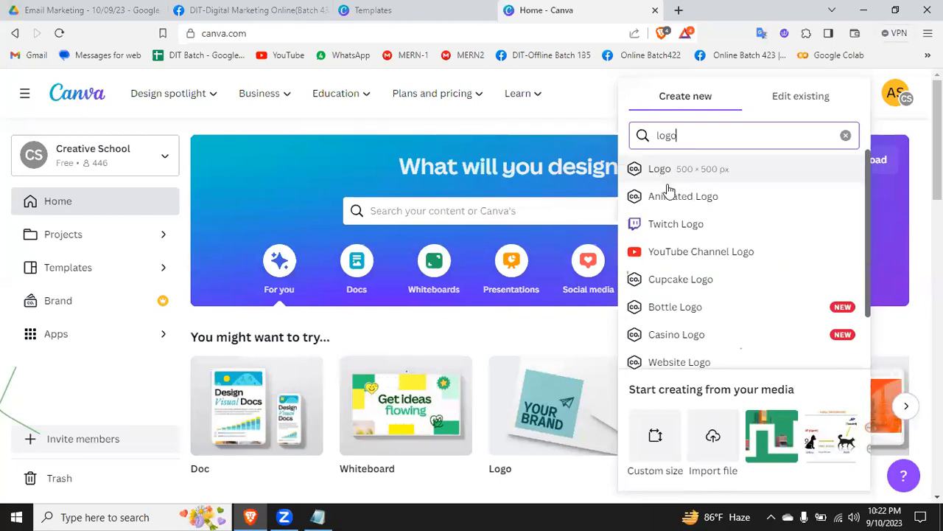
{"action": "left_click", "coordinate": [669, 169]}
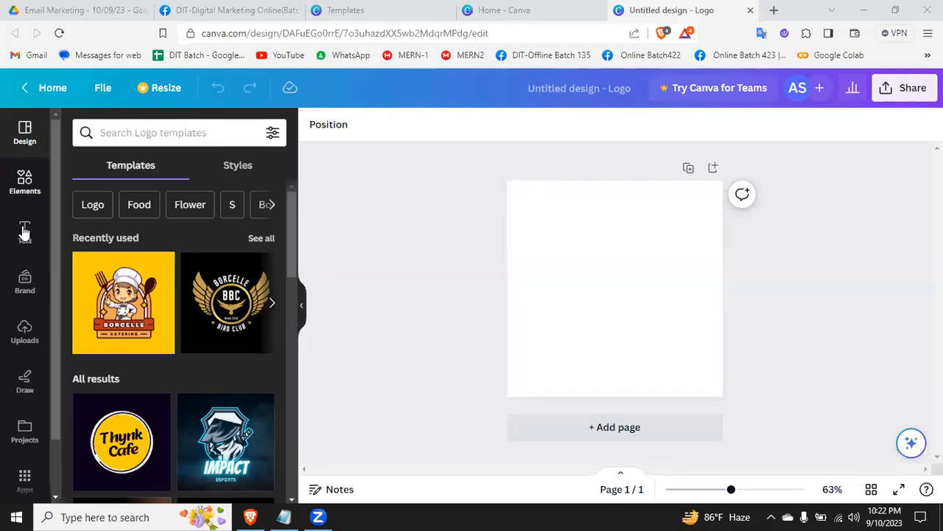
Step: Add the uploaded photo of the woman pointing against a yellow background to the blank page
{"action": "left_click", "coordinate": [24, 333]}
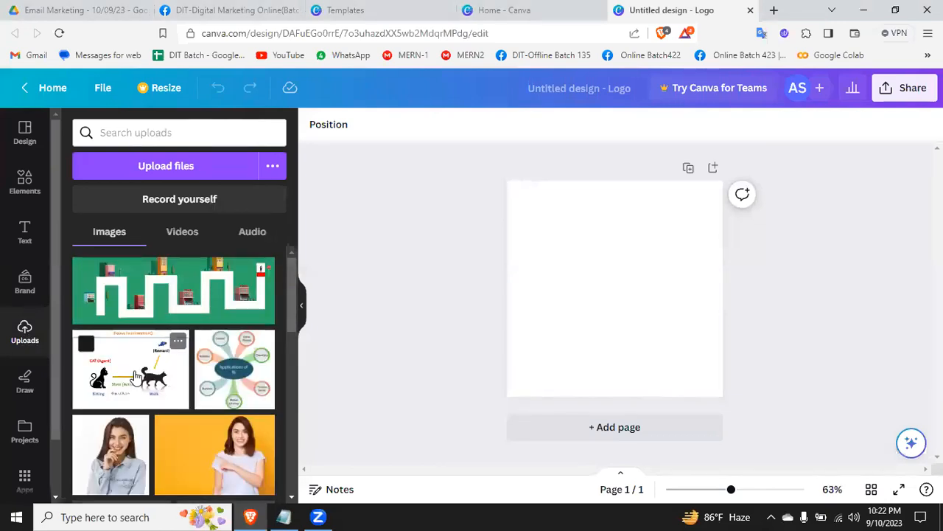
{"action": "scroll", "coordinate": [137, 372], "scroll_direction": "down", "scroll_amount": 5}
{"action": "scroll", "coordinate": [143, 378], "scroll_direction": "up", "scroll_amount": 5}
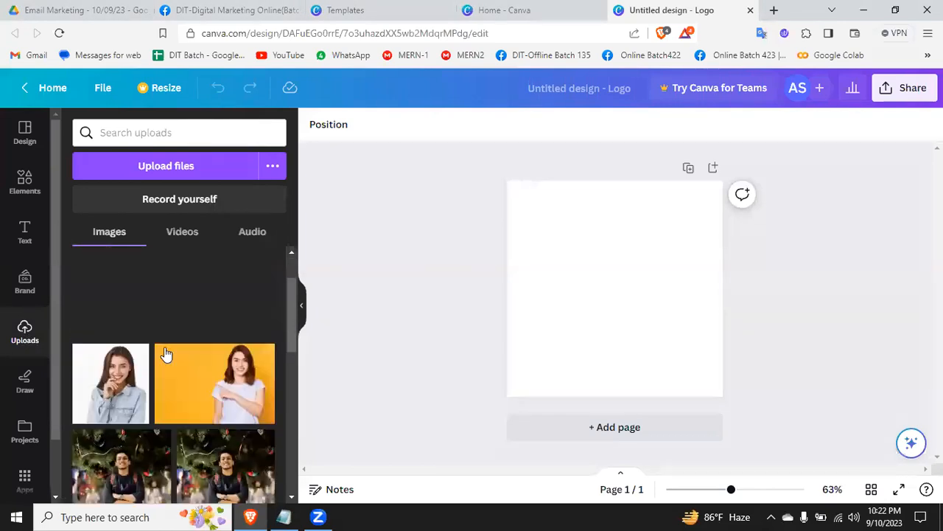
{"action": "scroll", "coordinate": [180, 339], "scroll_direction": "down", "scroll_amount": 2}
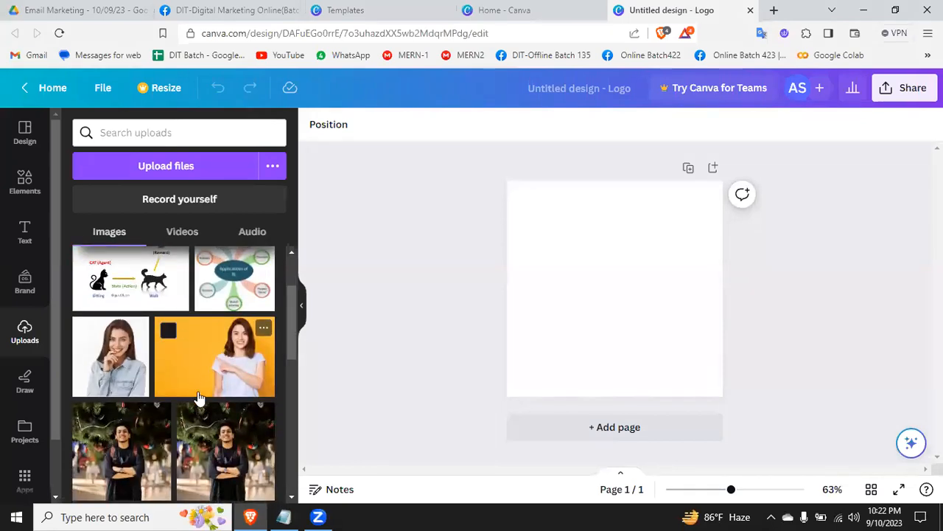
{"action": "scroll", "coordinate": [199, 397], "scroll_direction": "down", "scroll_amount": 3}
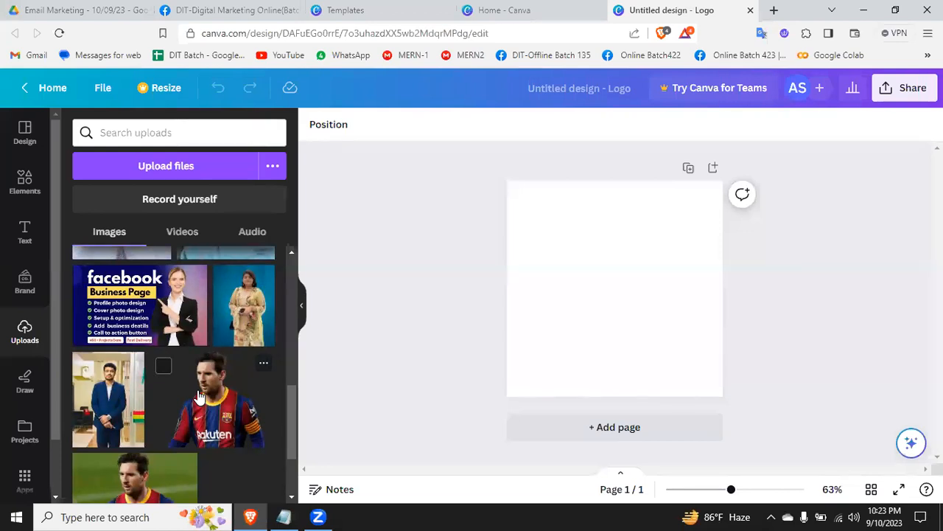
{"action": "scroll", "coordinate": [199, 396], "scroll_direction": "down", "scroll_amount": 2}
{"action": "scroll", "coordinate": [200, 400], "scroll_direction": "up", "scroll_amount": 5}
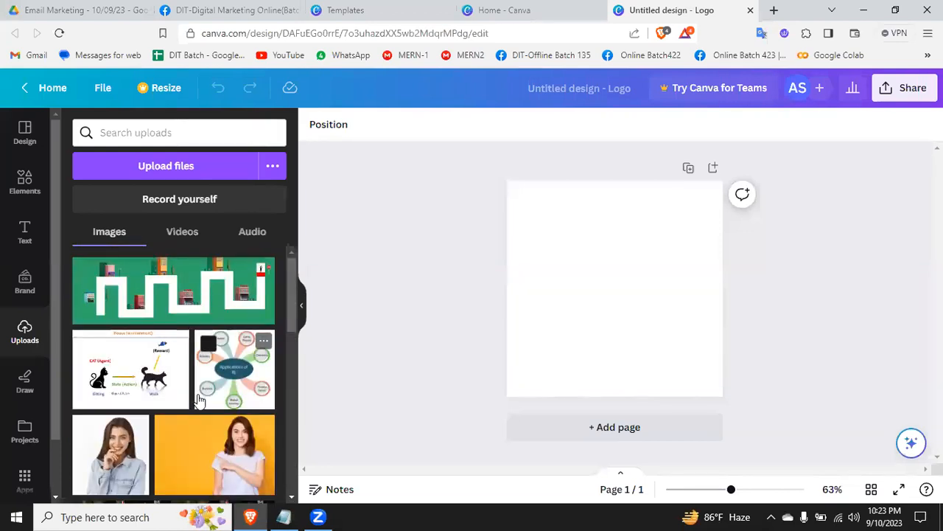
{"action": "left_click", "coordinate": [205, 464]}
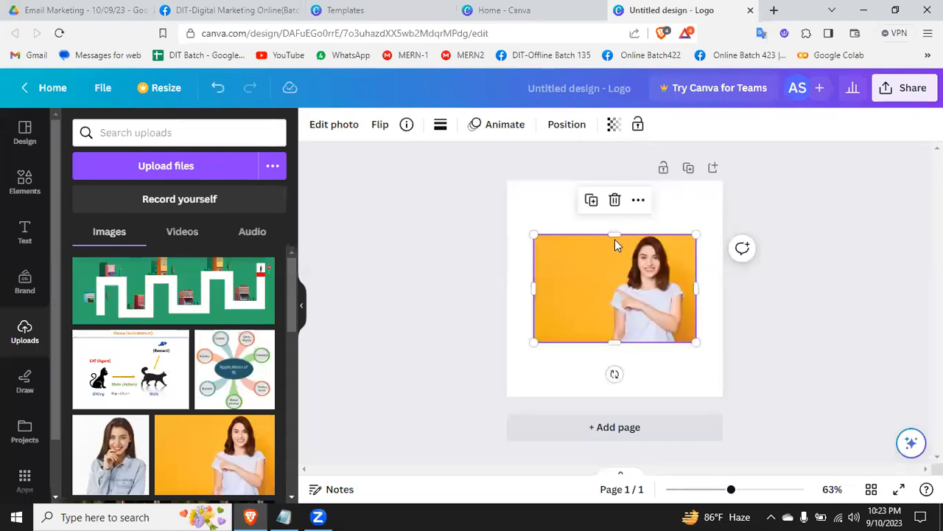
Step: Extend the photo's edges on all four sides until it covers the whole square page
{"action": "left_click_drag", "start_coordinate": [616, 230], "coordinate": [617, 182]}
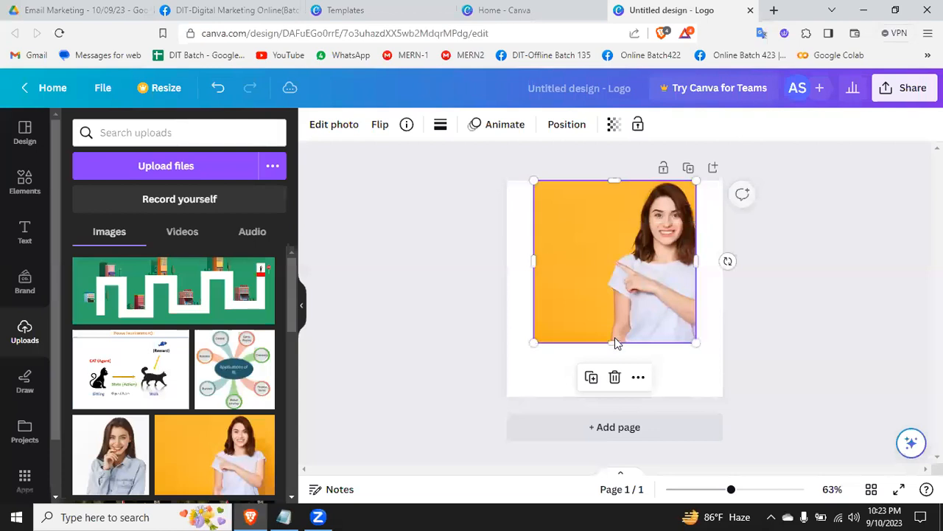
{"action": "left_click_drag", "start_coordinate": [614, 342], "coordinate": [623, 374]}
{"action": "left_click_drag", "start_coordinate": [623, 391], "coordinate": [623, 396]}
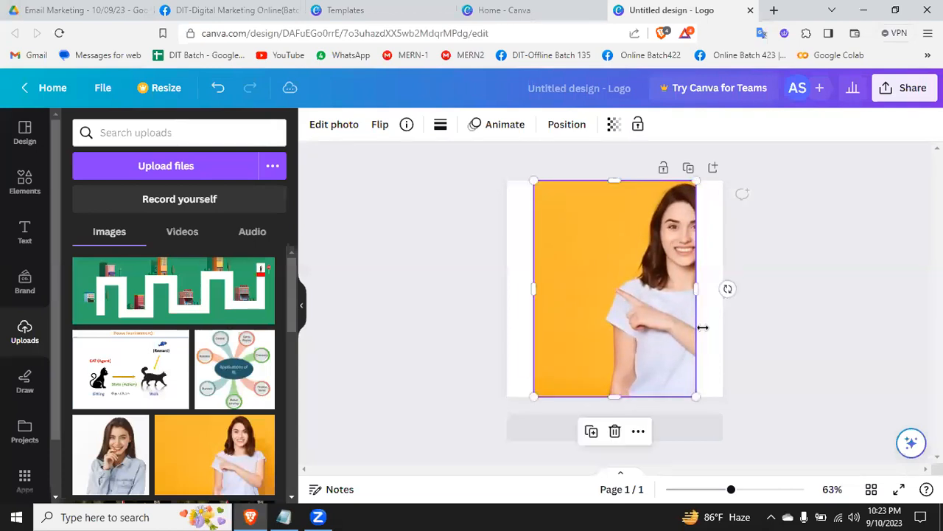
{"action": "left_click_drag", "start_coordinate": [696, 292], "coordinate": [716, 294]}
{"action": "left_click_drag", "start_coordinate": [532, 288], "coordinate": [507, 288]}
{"action": "left_click", "coordinate": [805, 295]}
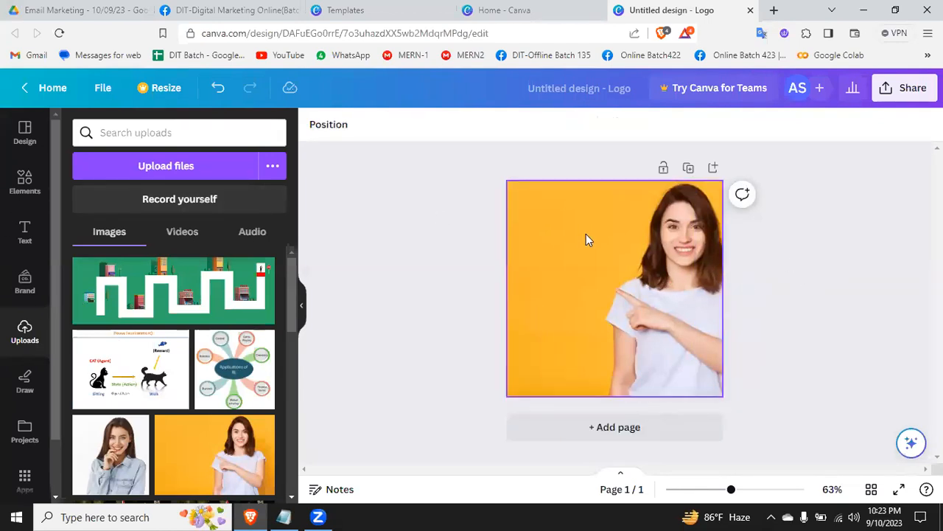
Step: Upload the PNG portrait of the man with crossed arms from the Desktop folder to the image uploads
{"action": "left_click", "coordinate": [553, 251]}
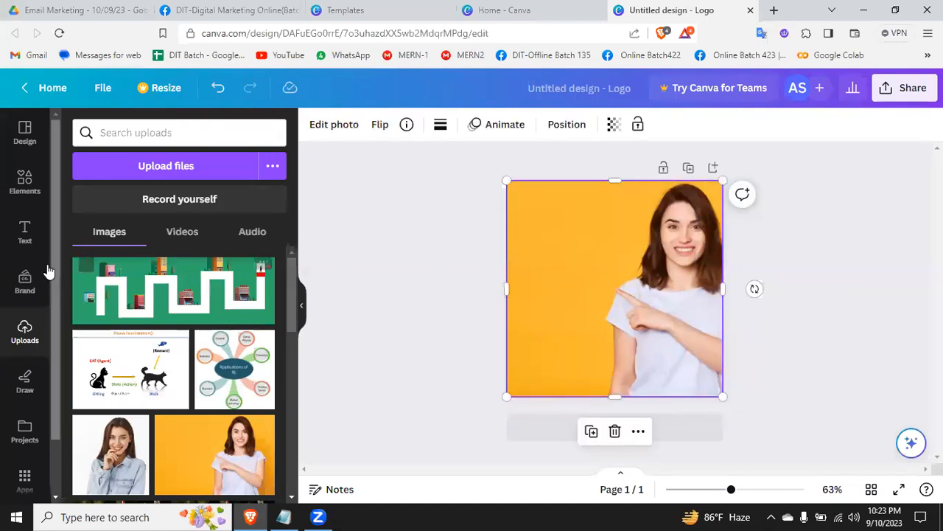
{"action": "left_click", "coordinate": [25, 225]}
{"action": "left_click", "coordinate": [36, 324]}
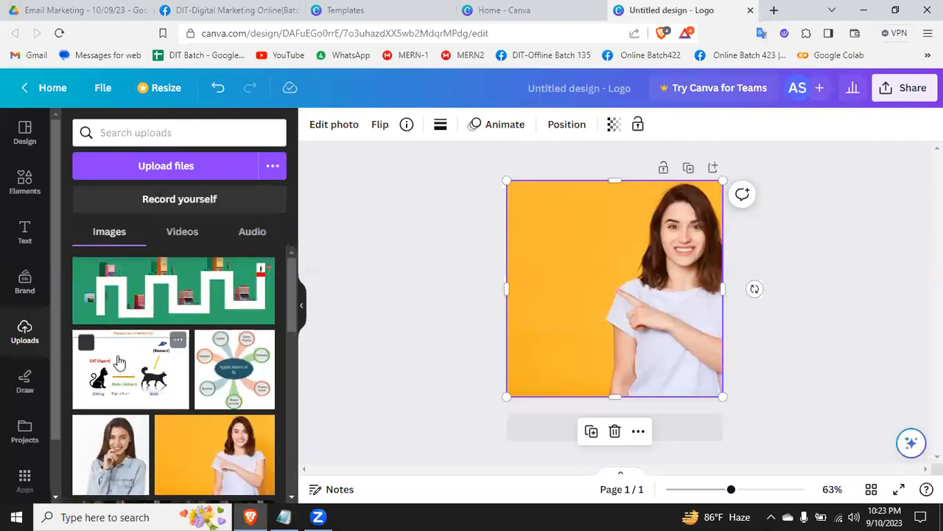
{"action": "left_click", "coordinate": [163, 166]}
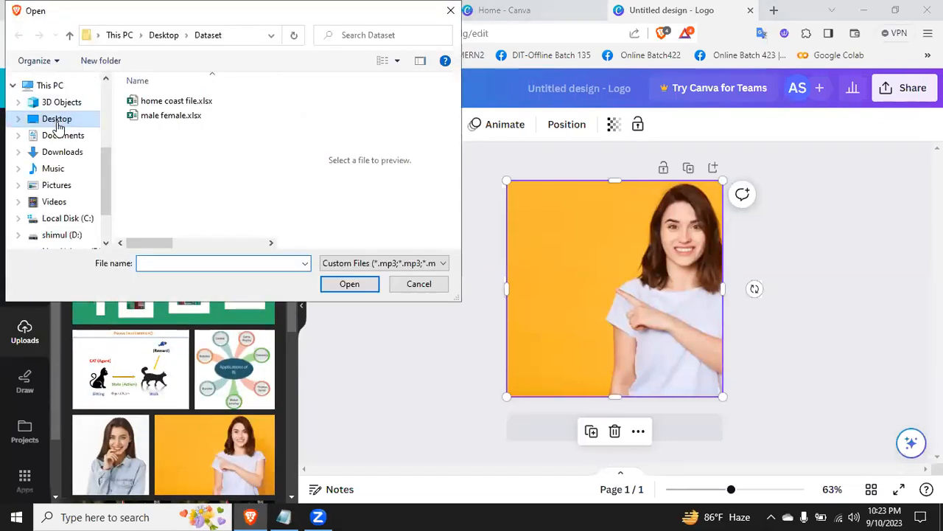
{"action": "left_click", "coordinate": [62, 120]}
{"action": "left_click_drag", "start_coordinate": [270, 122], "coordinate": [267, 198]}
{"action": "left_click", "coordinate": [185, 158]}
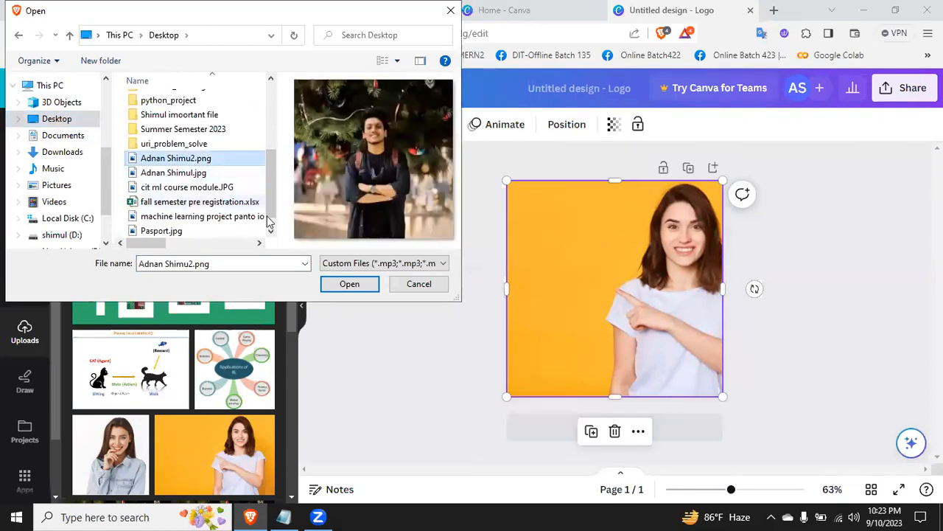
{"action": "left_click", "coordinate": [350, 285]}
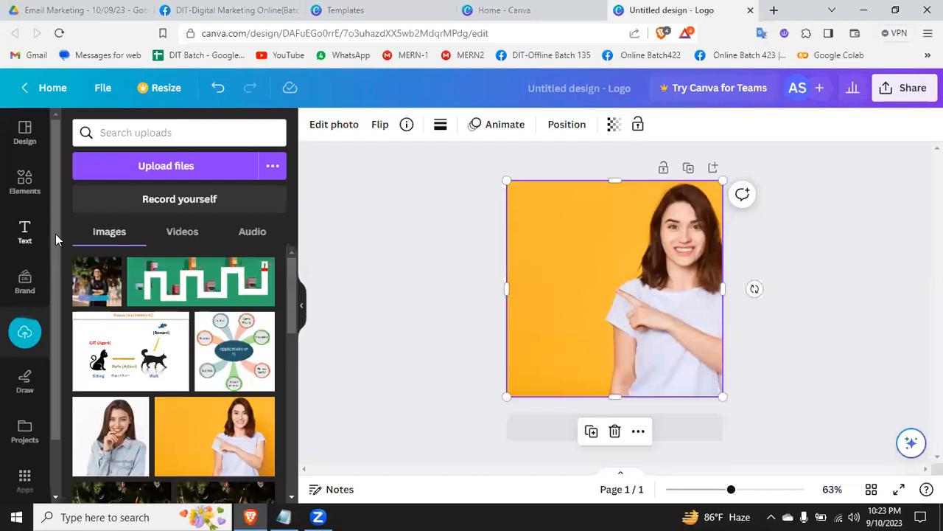
Step: Add a default heading text over the yellow area beside the woman's face
{"action": "left_click", "coordinate": [24, 231]}
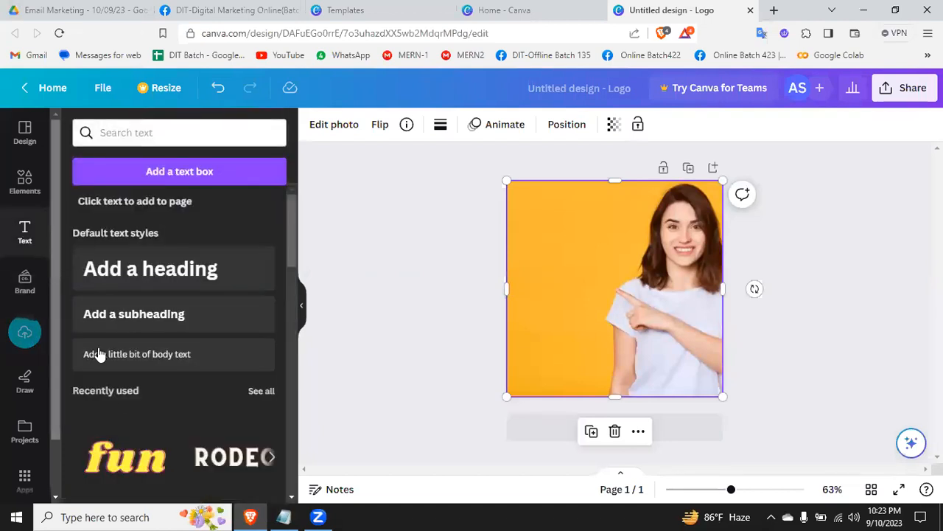
{"action": "left_click_drag", "start_coordinate": [127, 460], "coordinate": [88, 431]}
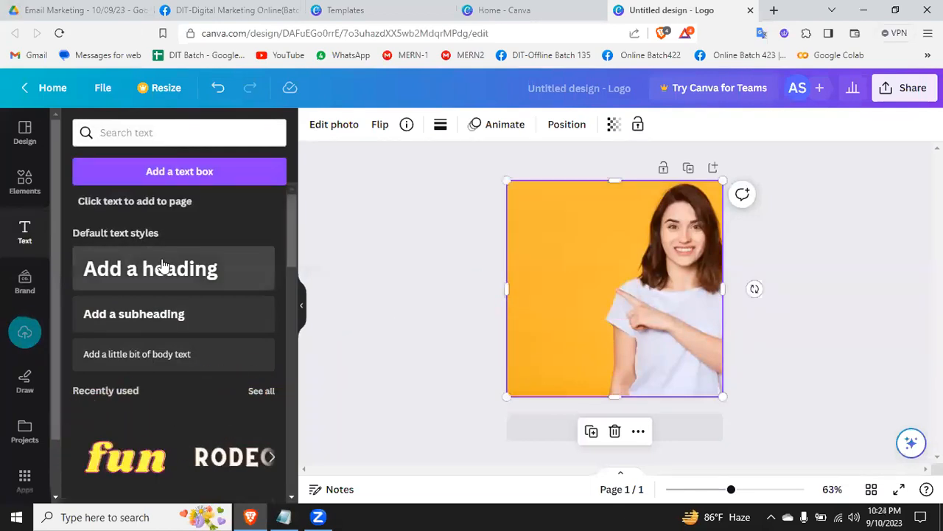
{"action": "left_click_drag", "start_coordinate": [118, 271], "coordinate": [545, 234]}
{"action": "left_click_drag", "start_coordinate": [678, 244], "coordinate": [625, 234]}
{"action": "mouse_move", "coordinate": [581, 267]}
{"action": "left_mouse_down"}
{"action": "mouse_move", "coordinate": [584, 287]}
{"action": "mouse_move", "coordinate": [579, 280]}
{"action": "left_mouse_up"}
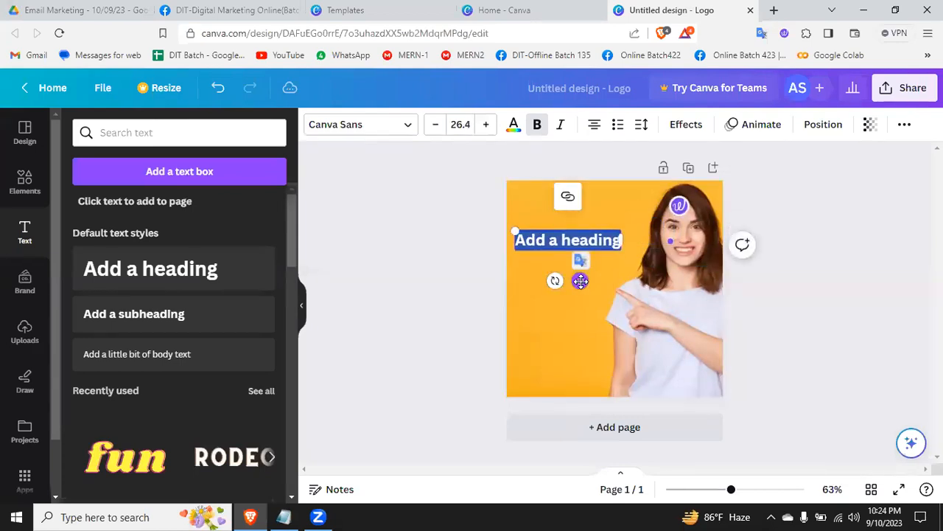
Step: Replace the heading text with the owner's first name followed by "Food", and "Factory" on a second line
{"action": "triple_click", "coordinate": [580, 236]}
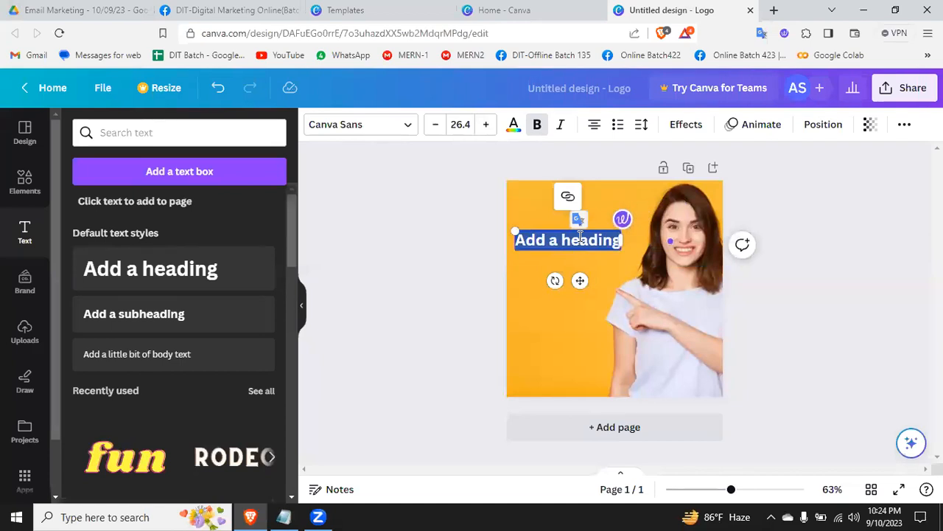
{"action": "type", "text": "Adnan"}
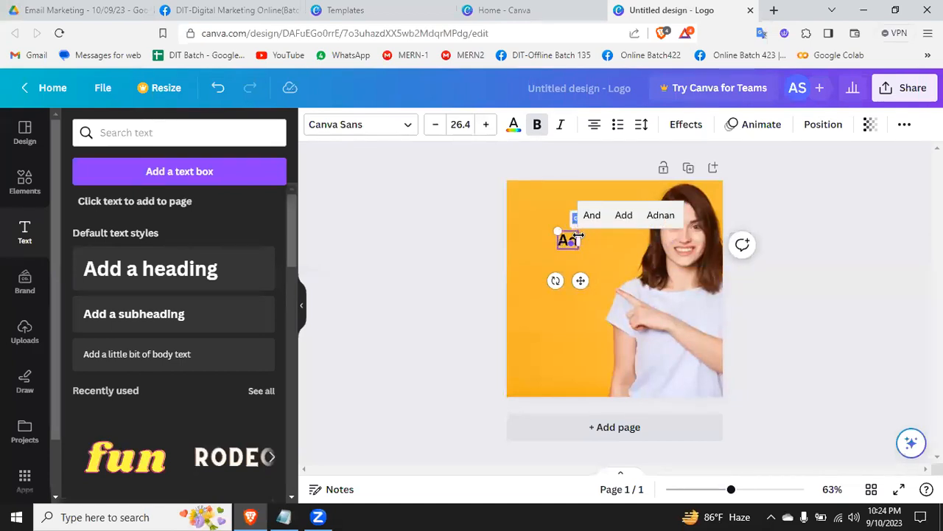
{"action": "type", "text": " Foof"}
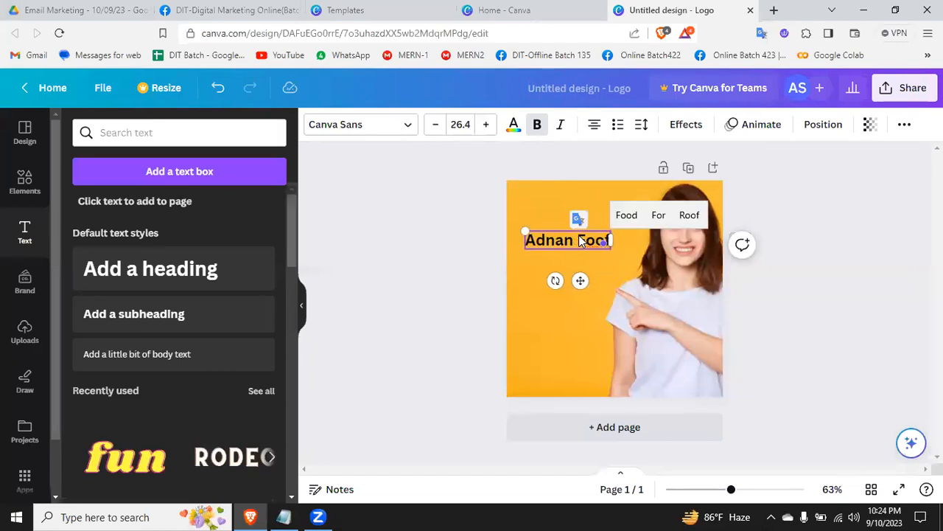
{"action": "key", "text": "Return"}
{"action": "type", "text": "Fac"}
{"action": "key", "text": "BackSpace"}
{"action": "key", "text": "BackSpace"}
{"action": "key", "text": "BackSpace"}
{"action": "key", "text": "BackSpace"}
{"action": "key", "text": "BackSpace"}
{"action": "type", "text": "d"}
{"action": "key", "text": "Return"}
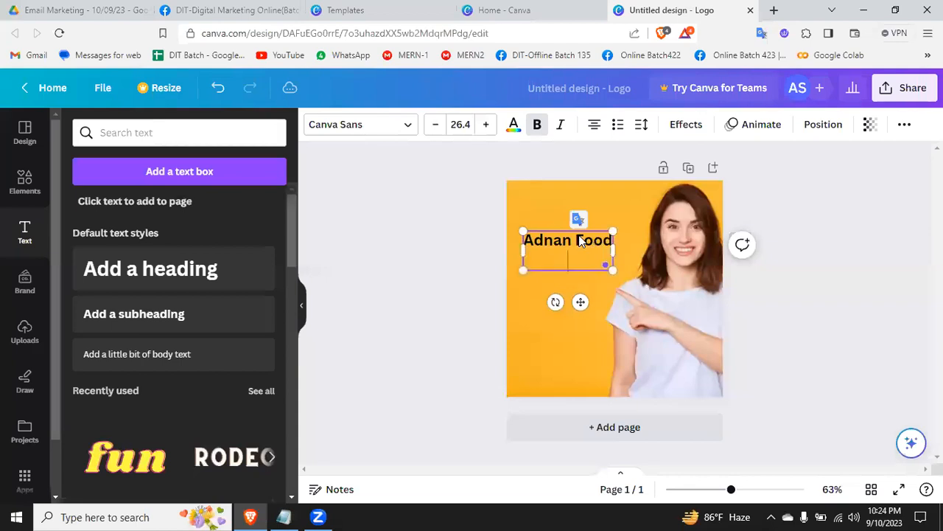
{"action": "type", "text": "Factory"}
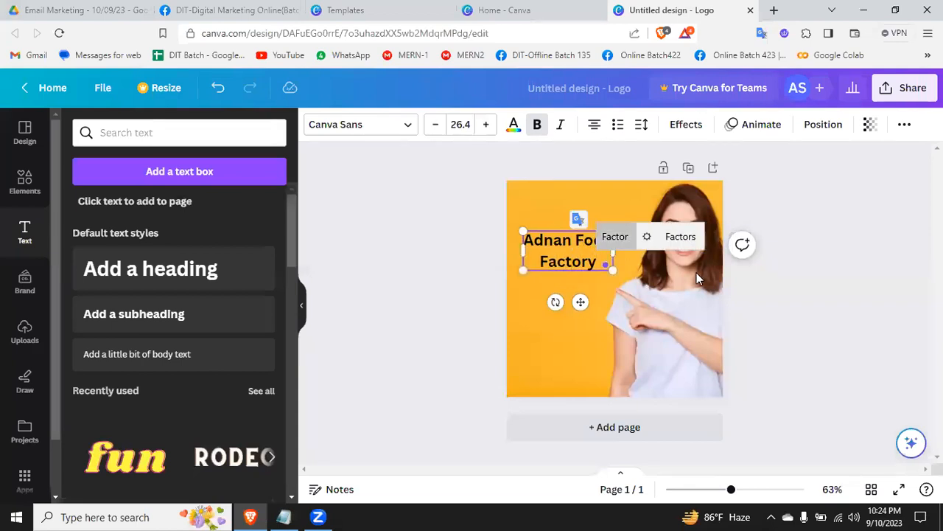
{"action": "left_click", "coordinate": [858, 349]}
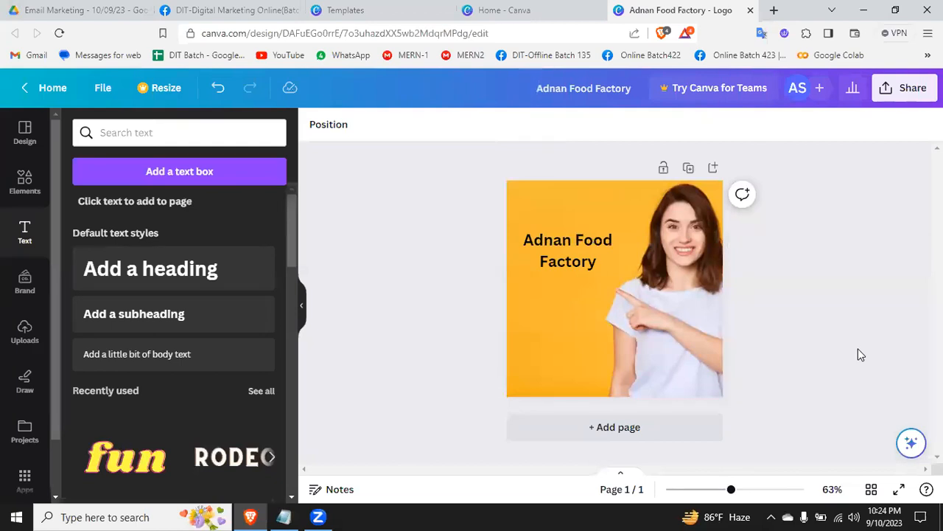
Step: Try the two-line heading without bold, restore the bold, and increase its font size to 31.4
{"action": "left_click", "coordinate": [567, 247]}
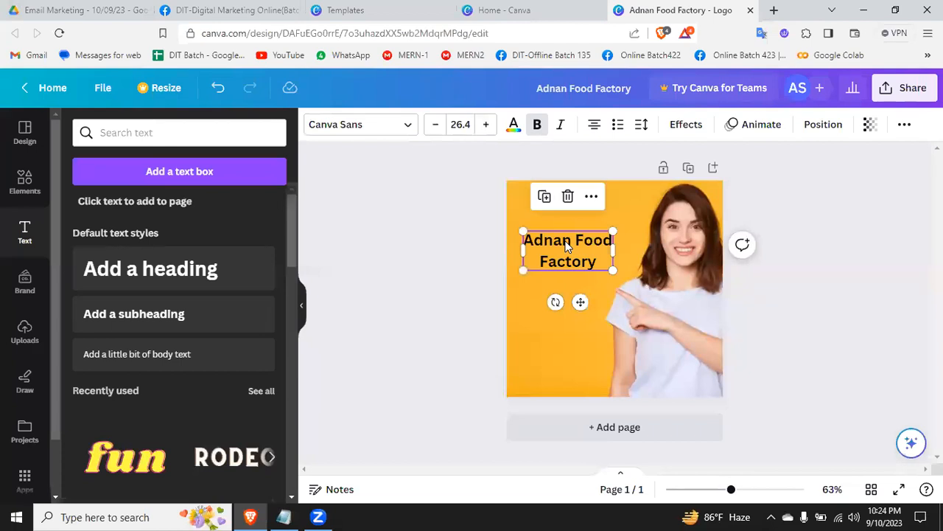
{"action": "double_click", "coordinate": [567, 262]}
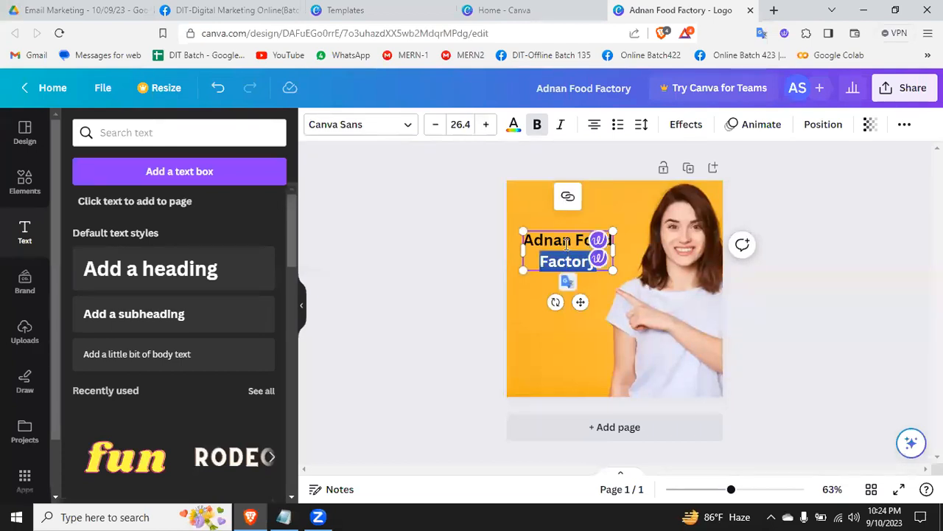
{"action": "triple_click", "coordinate": [565, 243]}
{"action": "left_click_drag", "start_coordinate": [596, 262], "coordinate": [524, 236]}
{"action": "left_click", "coordinate": [538, 126]}
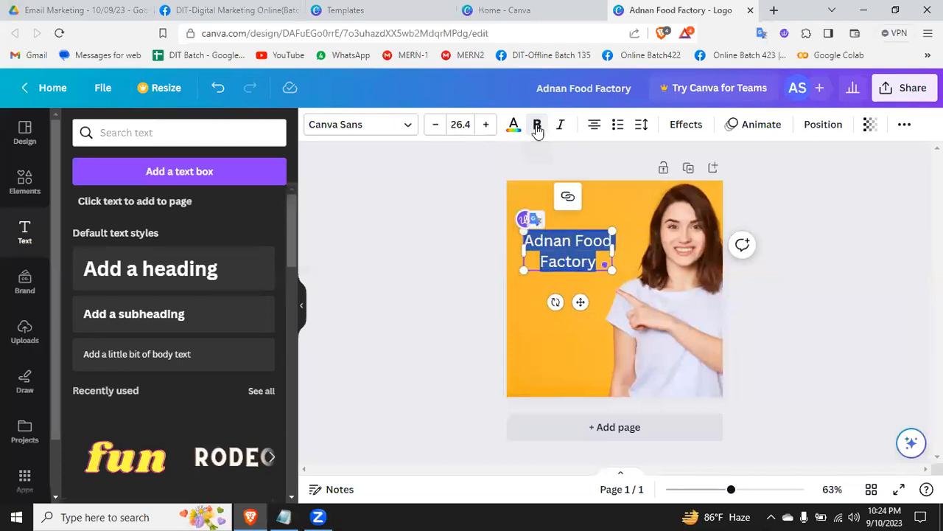
{"action": "left_click", "coordinate": [537, 126]}
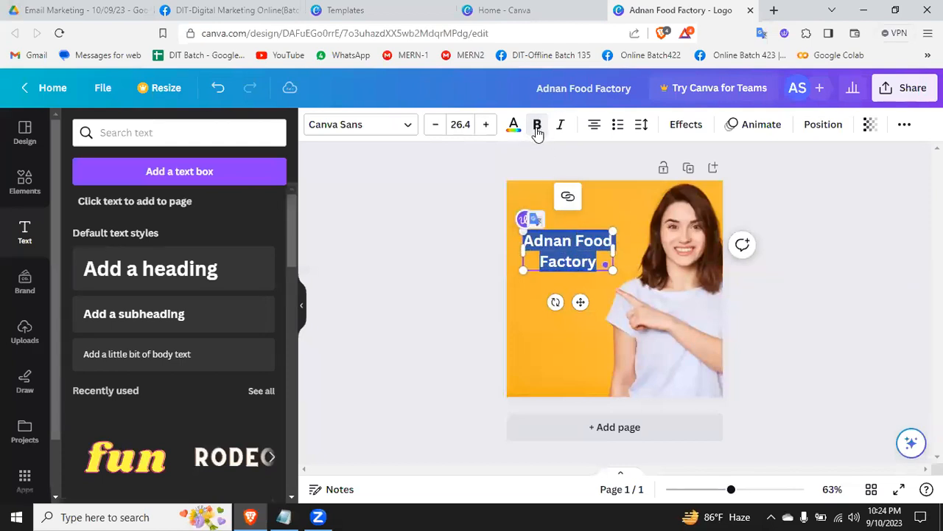
{"action": "left_click", "coordinate": [486, 123]}
{"action": "left_click", "coordinate": [486, 124]}
{"action": "left_click", "coordinate": [486, 124]}
{"action": "left_click", "coordinate": [486, 123]}
{"action": "left_click", "coordinate": [486, 123]}
{"action": "left_click", "coordinate": [835, 298]}
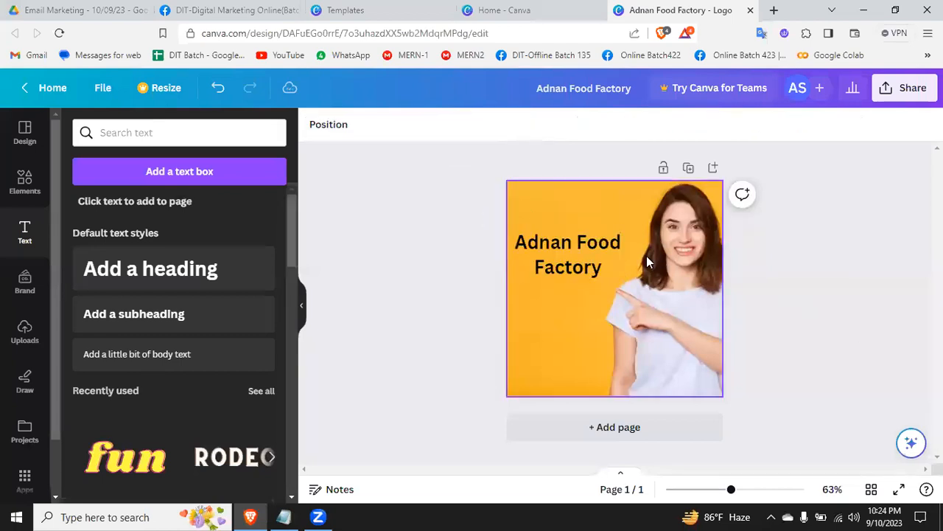
Step: Tighten the heading's line spacing to 0.98 and its letter spacing to -38
{"action": "left_click", "coordinate": [564, 253]}
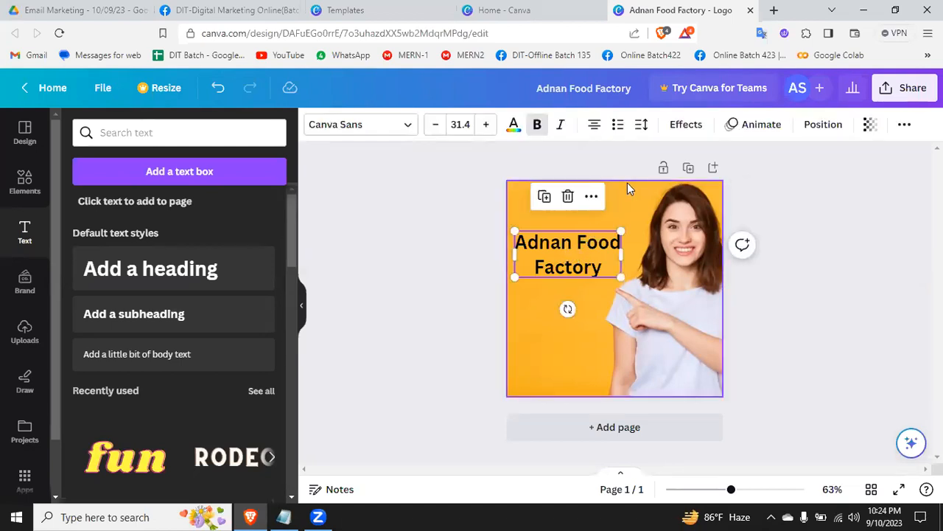
{"action": "left_click", "coordinate": [641, 126]}
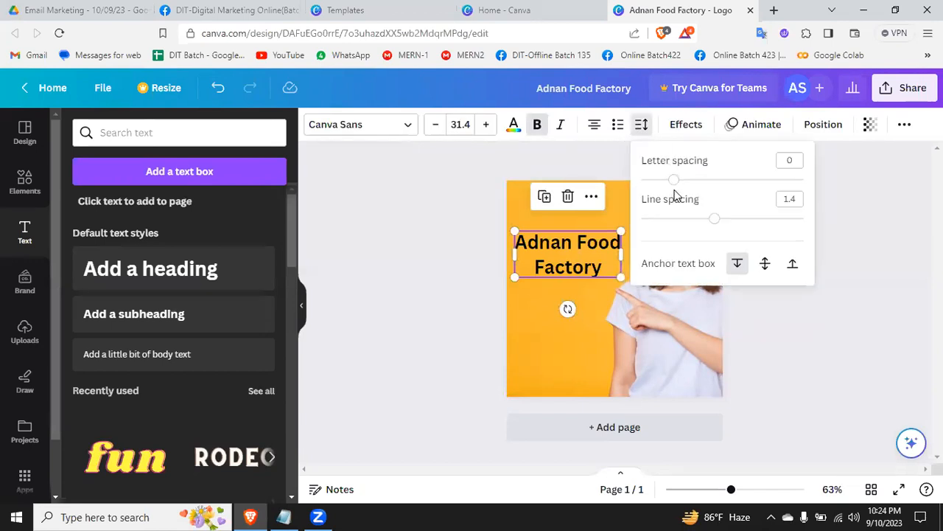
{"action": "left_click_drag", "start_coordinate": [715, 219], "coordinate": [680, 219]}
{"action": "left_click_drag", "start_coordinate": [674, 181], "coordinate": [668, 184]}
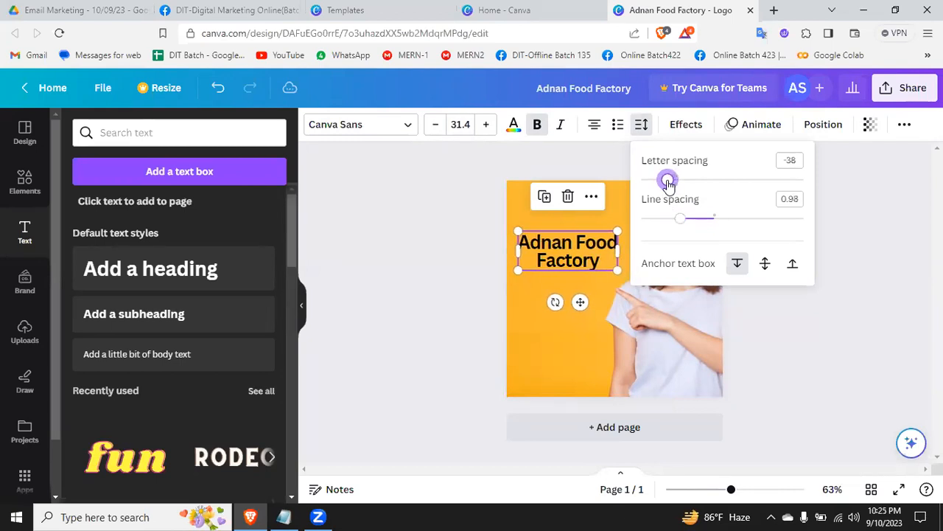
{"action": "left_click", "coordinate": [793, 322]}
Step: Try the Glitch text effect on the heading and settle on the Neon effect
{"action": "left_click", "coordinate": [603, 300]}
{"action": "left_click", "coordinate": [589, 254]}
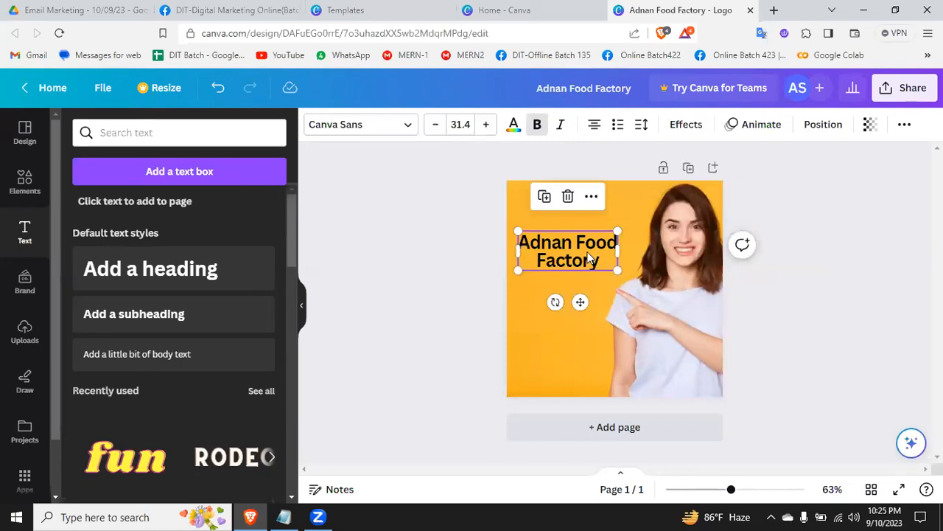
{"action": "left_click", "coordinate": [685, 125]}
{"action": "left_click", "coordinate": [171, 382]}
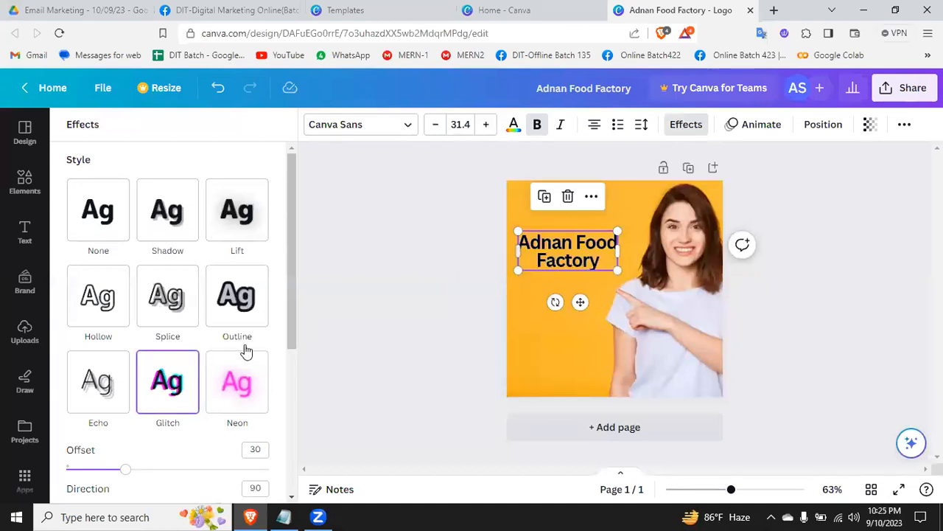
{"action": "left_click", "coordinate": [244, 389]}
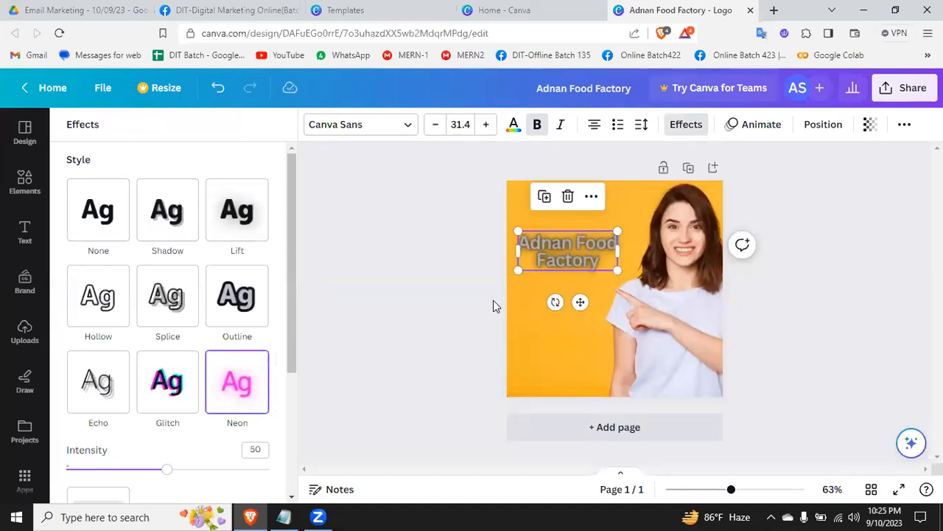
{"action": "left_click", "coordinate": [801, 255]}
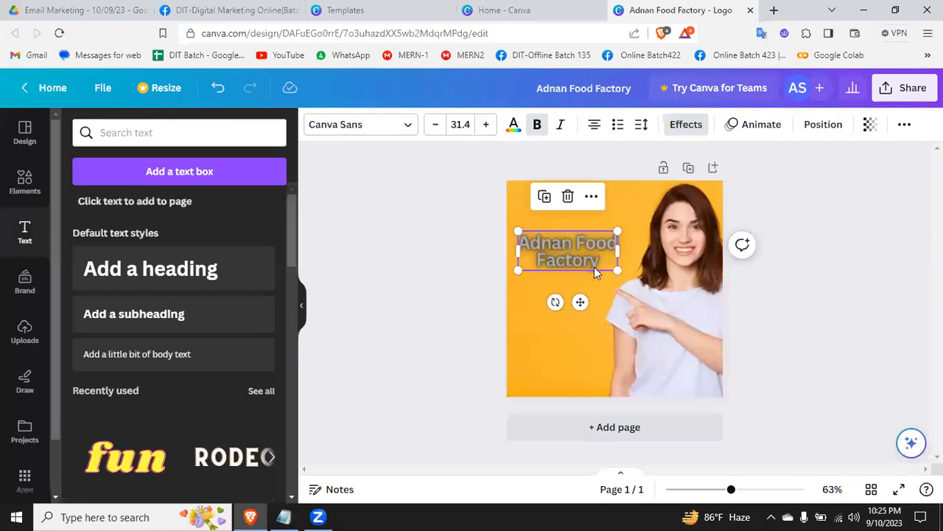
Step: Increase the two-line heading's font size to 35.4
{"action": "left_click", "coordinate": [410, 247]}
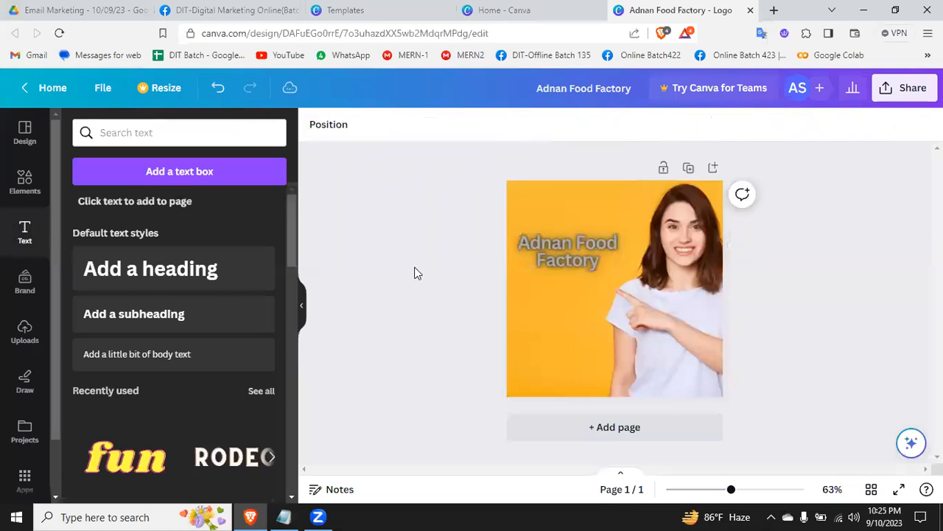
{"action": "left_click", "coordinate": [561, 250]}
{"action": "left_click", "coordinate": [485, 124]}
{"action": "left_click", "coordinate": [485, 124]}
{"action": "left_click", "coordinate": [485, 124]}
{"action": "left_click", "coordinate": [485, 124]}
{"action": "left_click", "coordinate": [816, 249]}
Step: Move the heading to the upper part of the yellow area, beside the woman's head
{"action": "left_click_drag", "start_coordinate": [569, 255], "coordinate": [565, 283]}
{"action": "left_click", "coordinate": [771, 300]}
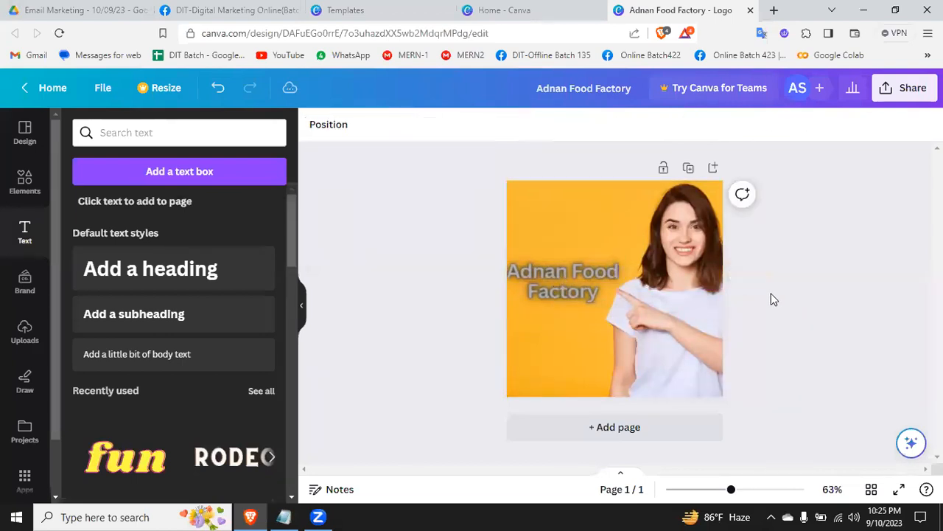
{"action": "left_click", "coordinate": [592, 281]}
{"action": "left_click_drag", "start_coordinate": [562, 274], "coordinate": [578, 216]}
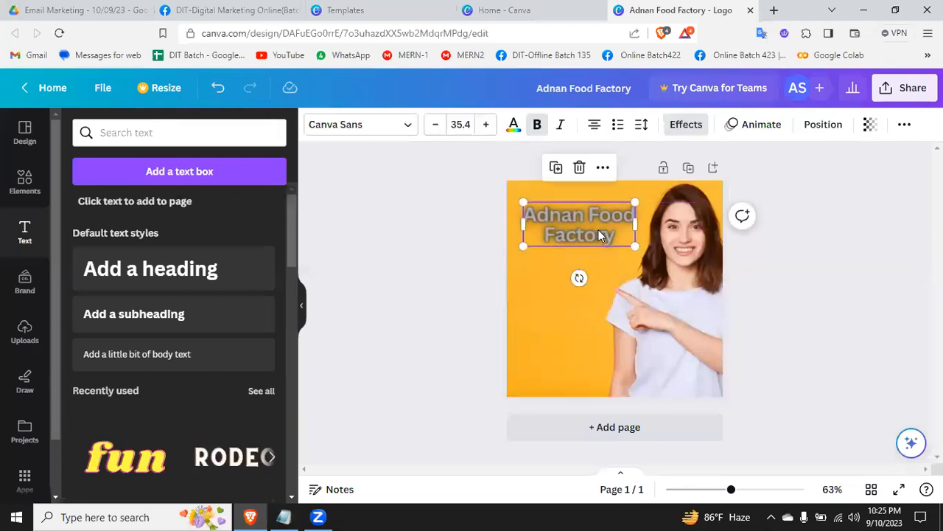
Step: Delete the heading and undo the deletion, repeating this twice
{"action": "left_click", "coordinate": [580, 169]}
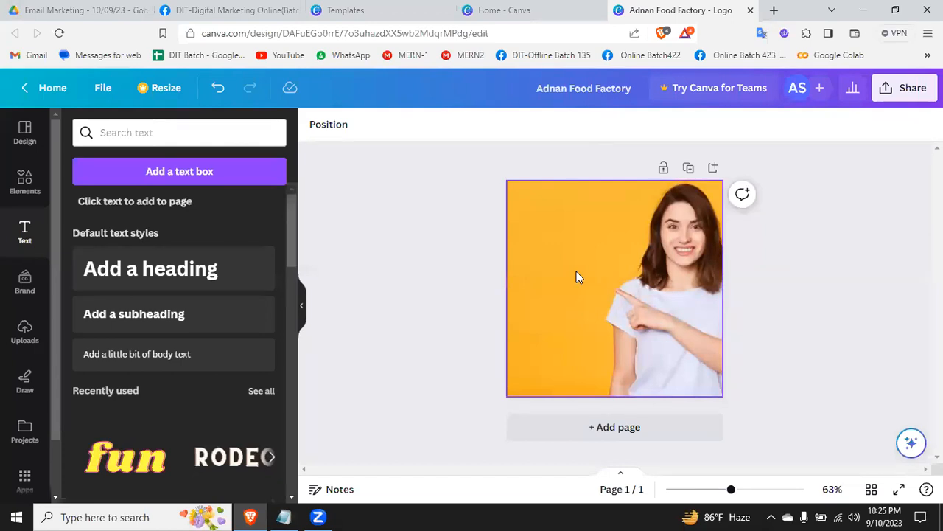
{"action": "left_click", "coordinate": [220, 93]}
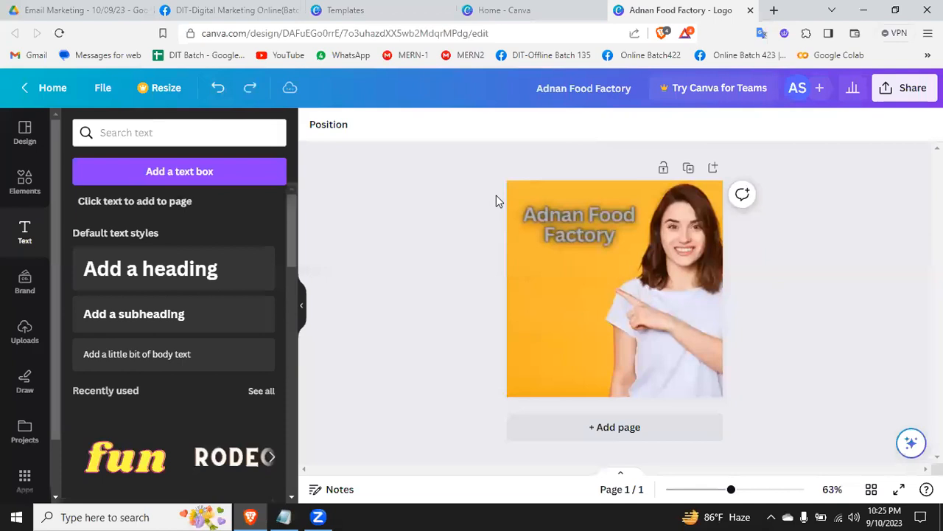
{"action": "left_click", "coordinate": [594, 218]}
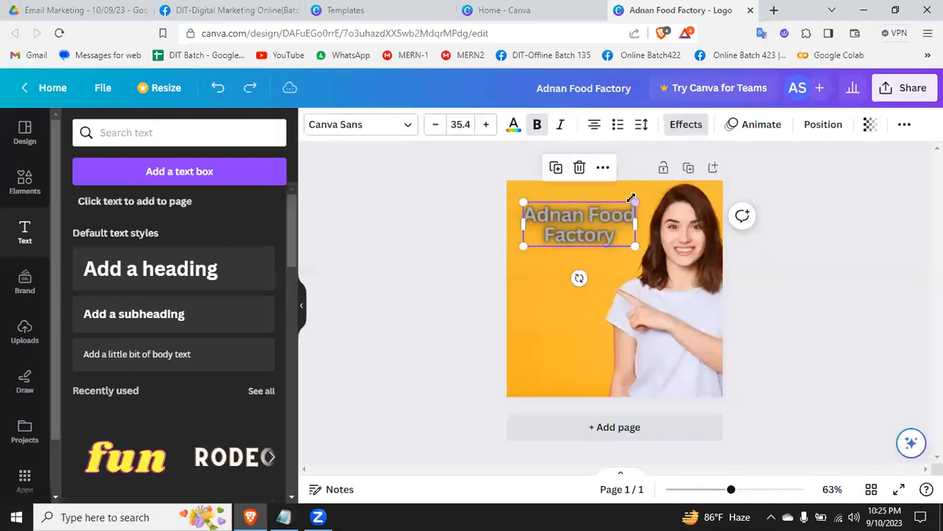
{"action": "left_click", "coordinate": [579, 164]}
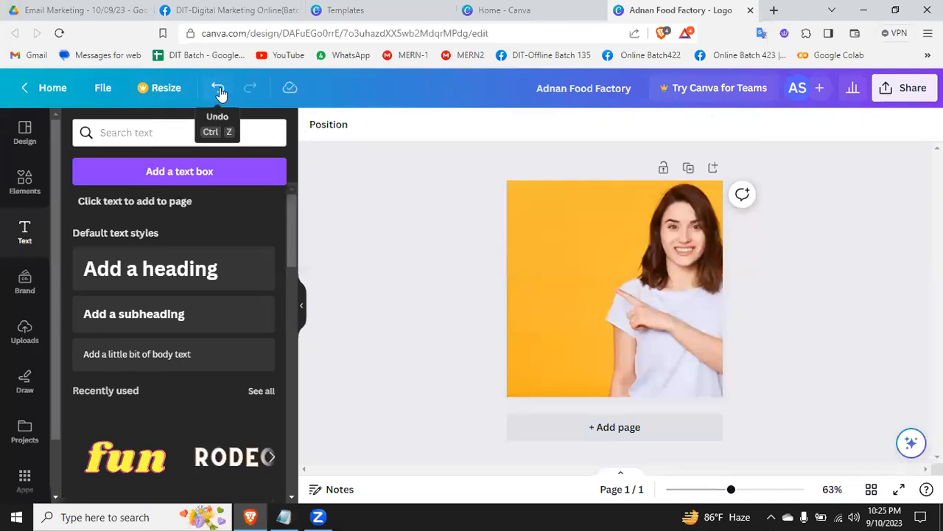
{"action": "left_click", "coordinate": [221, 93]}
Step: Remove the heading and the background photo by moving each off the page, and undo both removals
{"action": "left_click_drag", "start_coordinate": [578, 213], "coordinate": [369, 229]}
{"action": "left_click", "coordinate": [601, 244]}
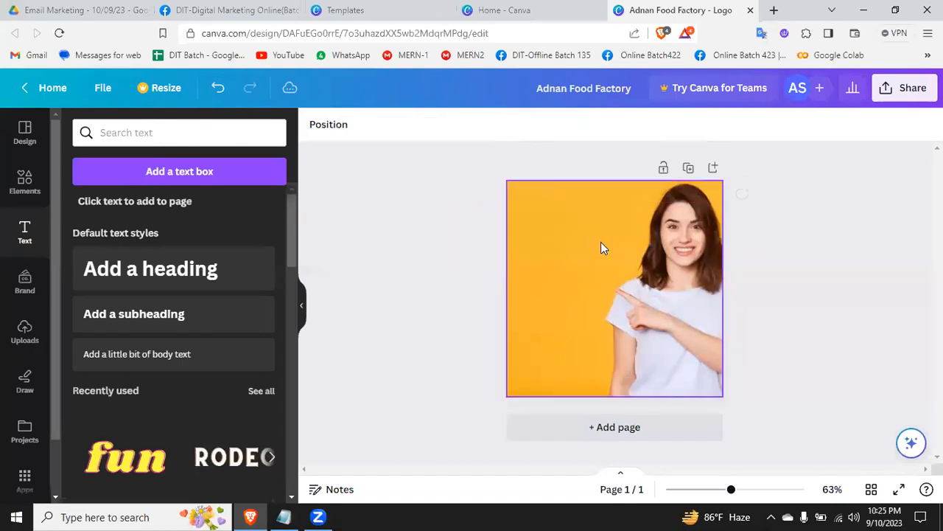
{"action": "left_click", "coordinate": [681, 253]}
{"action": "left_click_drag", "start_coordinate": [671, 253], "coordinate": [11, 369]}
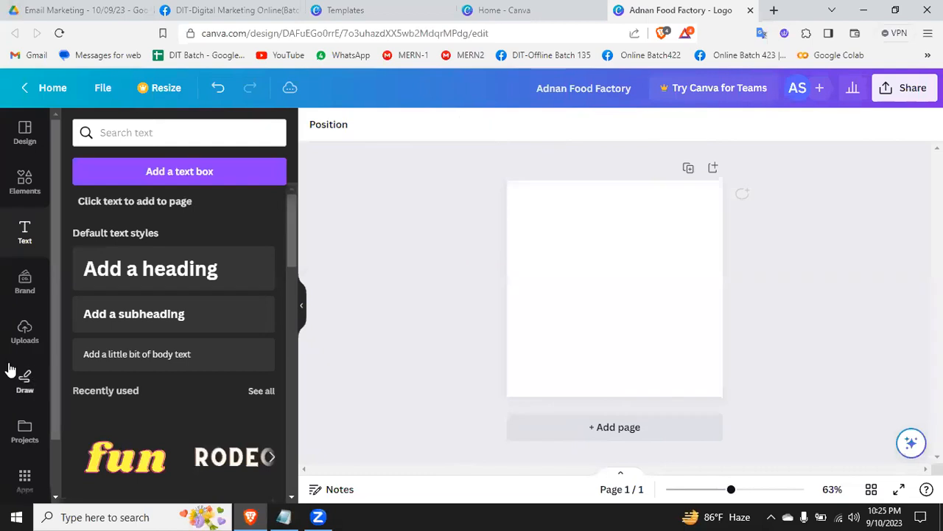
{"action": "left_click", "coordinate": [218, 87]}
{"action": "left_click", "coordinate": [218, 88]}
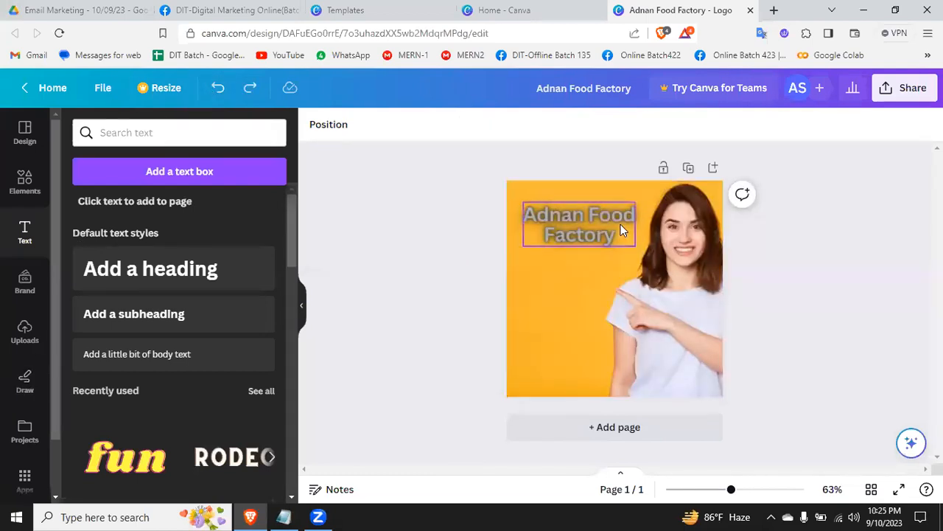
Step: Move the heading off the page, try moving the photo off in both directions, and undo the changes
{"action": "left_click_drag", "start_coordinate": [610, 212], "coordinate": [381, 222]}
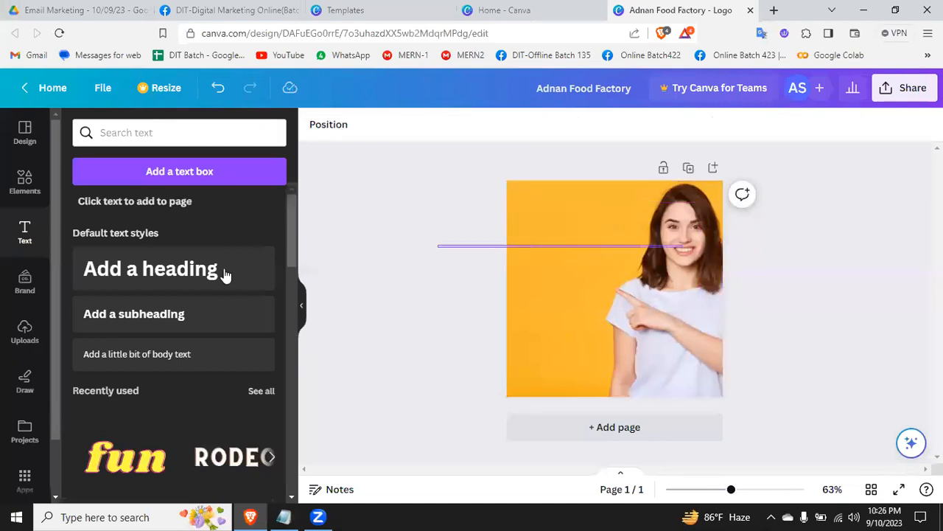
{"action": "left_click_drag", "start_coordinate": [659, 298], "coordinate": [370, 370]}
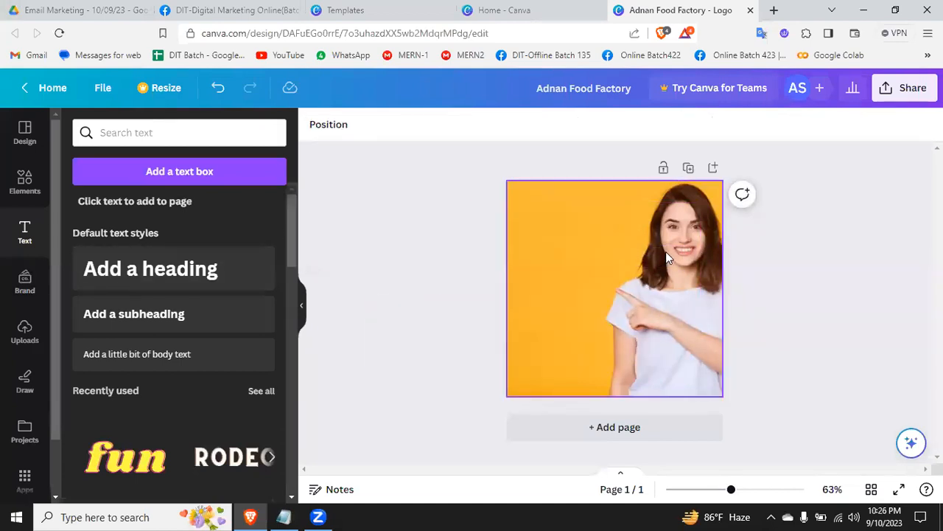
{"action": "left_click_drag", "start_coordinate": [690, 237], "coordinate": [177, 254]}
{"action": "left_click", "coordinate": [631, 321]}
{"action": "left_click_drag", "start_coordinate": [674, 323], "coordinate": [940, 328]}
{"action": "key", "text": "ctrl+z"}
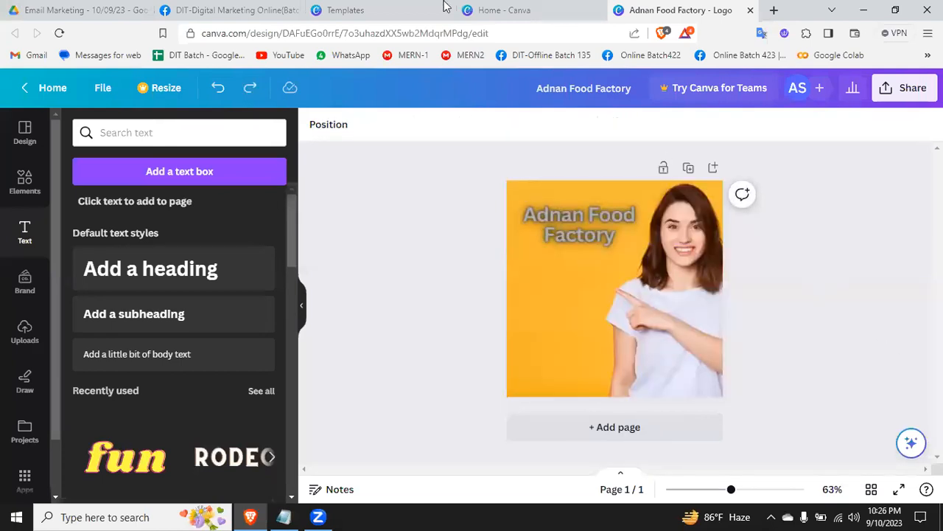
Step: Remove the heading by moving it off the page, and close the logo design
{"action": "left_click_drag", "start_coordinate": [617, 212], "coordinate": [388, 257]}
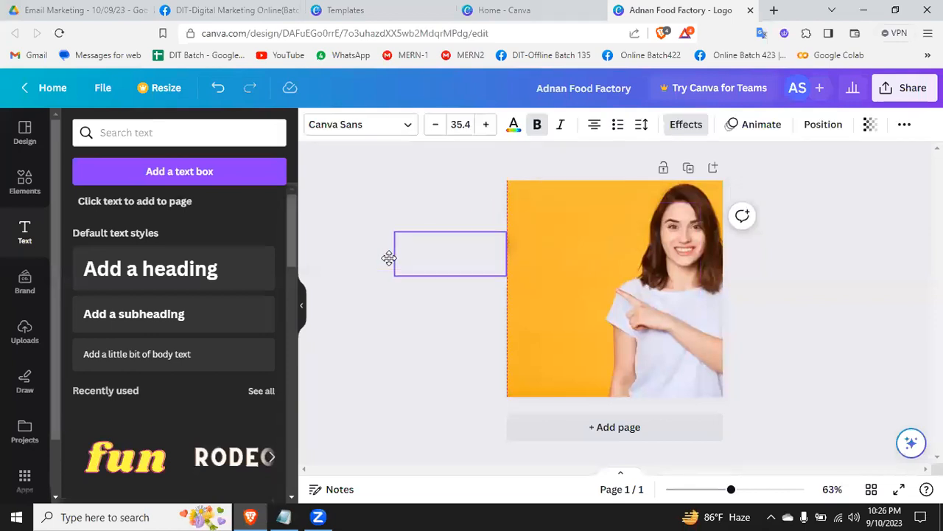
{"action": "left_click", "coordinate": [24, 332]}
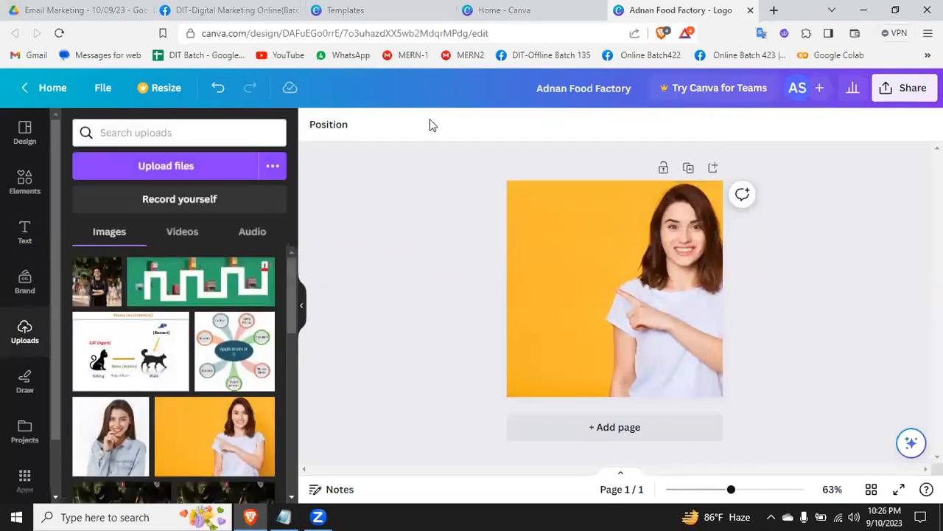
{"action": "left_click", "coordinate": [504, 9]}
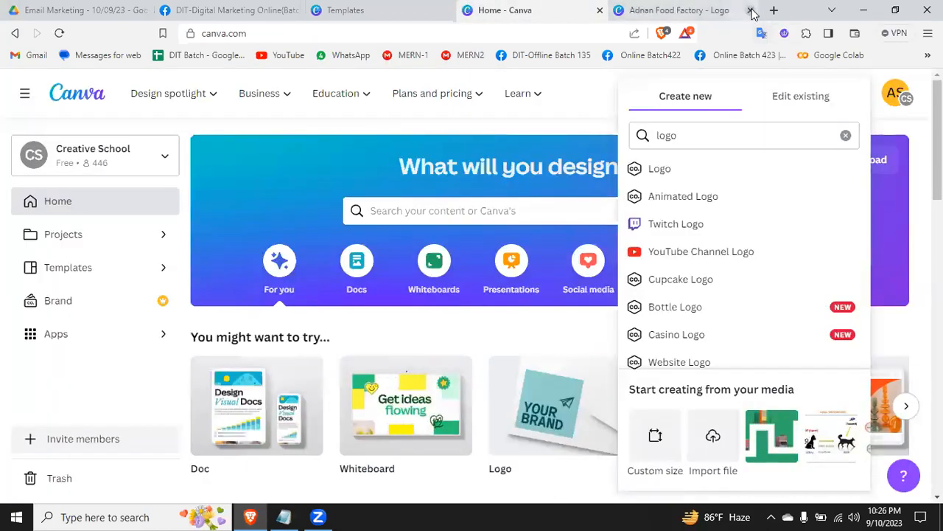
{"action": "left_click", "coordinate": [751, 10]}
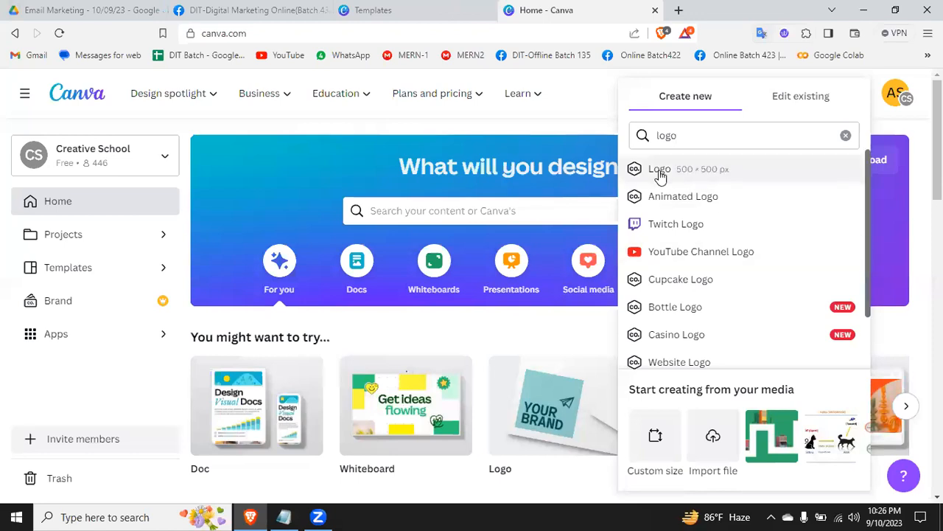
Step: Create a blank 500 × 500 px Logo design and close it again
{"action": "left_click", "coordinate": [693, 172]}
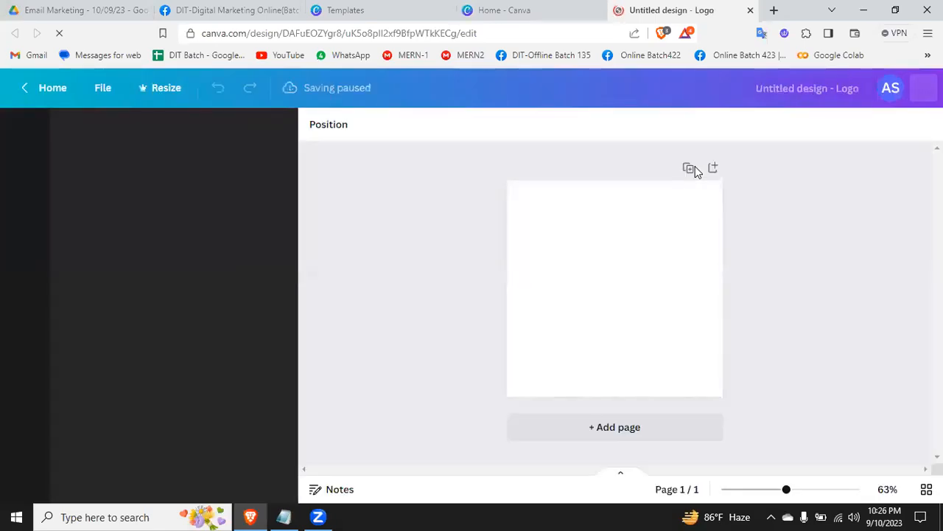
{"action": "left_click", "coordinate": [531, 10]}
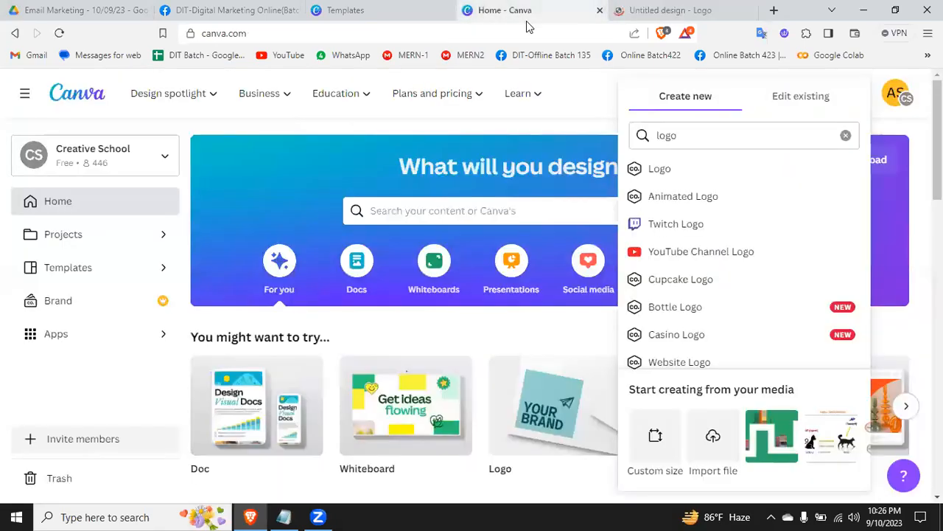
{"action": "left_click", "coordinate": [750, 10]}
Step: Clear the logo search among the design types and check the Canva design topic list in Notepad
{"action": "left_click", "coordinate": [845, 135]}
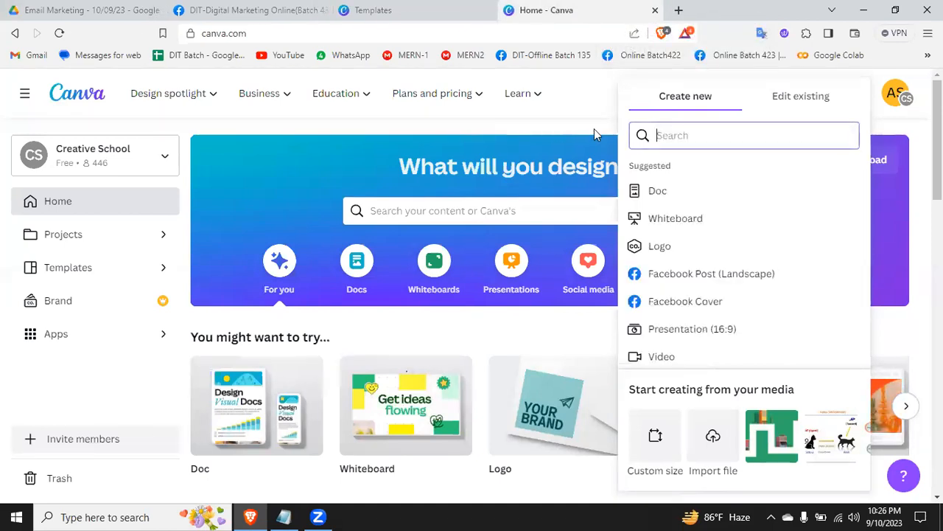
{"action": "left_click", "coordinate": [578, 107]}
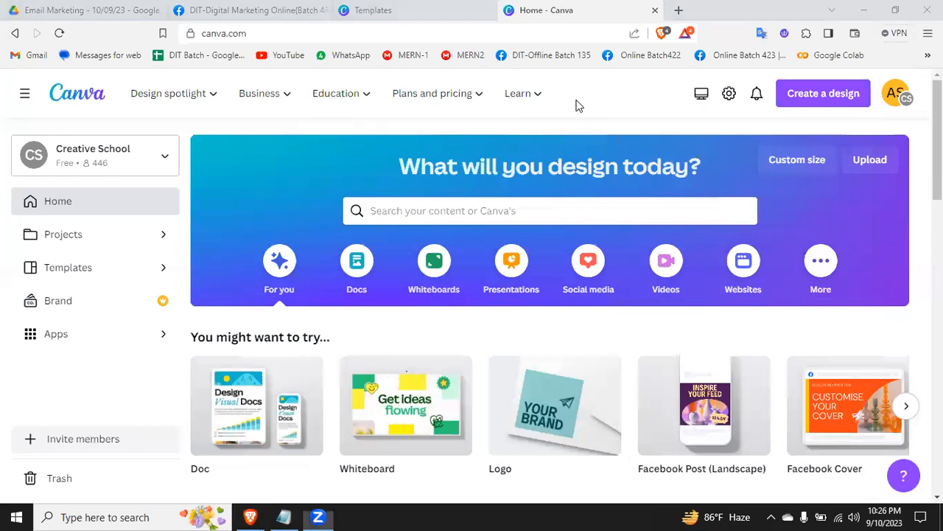
{"action": "left_click", "coordinate": [284, 517]}
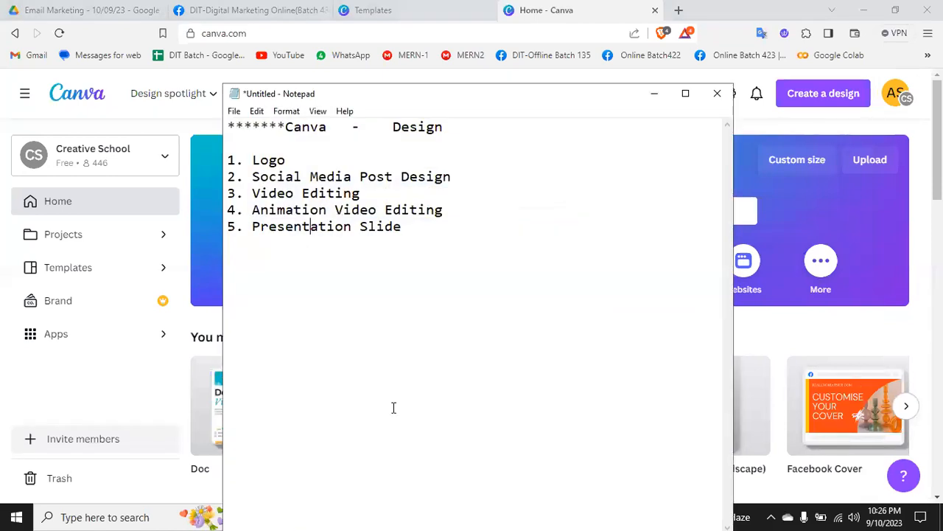
{"action": "left_click", "coordinate": [736, 7]}
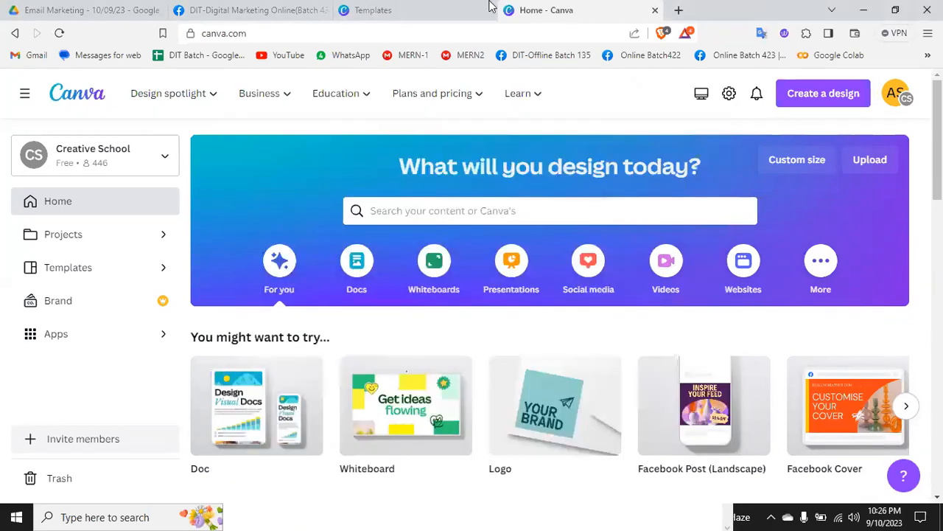
Step: Switch to Facebook, search for "burger" and restrict the results to posts
{"action": "left_click", "coordinate": [267, 6]}
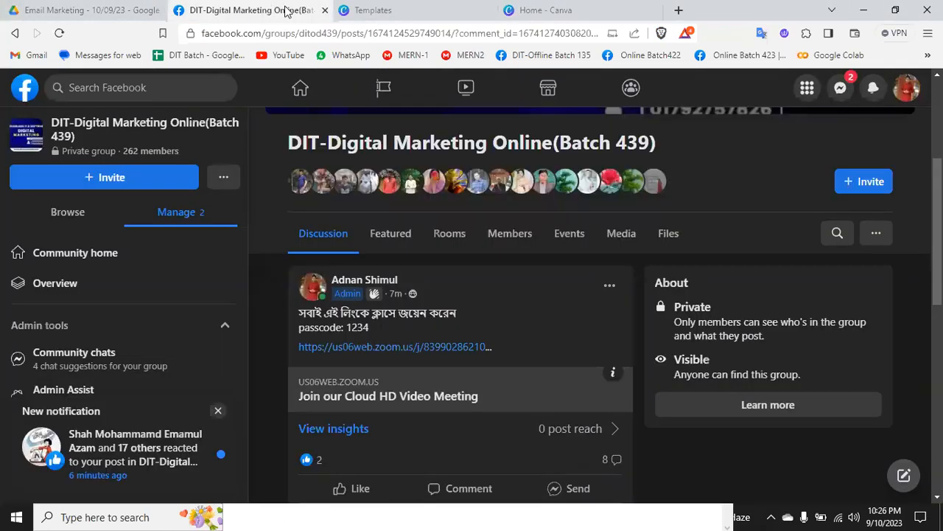
{"action": "left_click", "coordinate": [195, 87]}
{"action": "type", "text": "burger"}
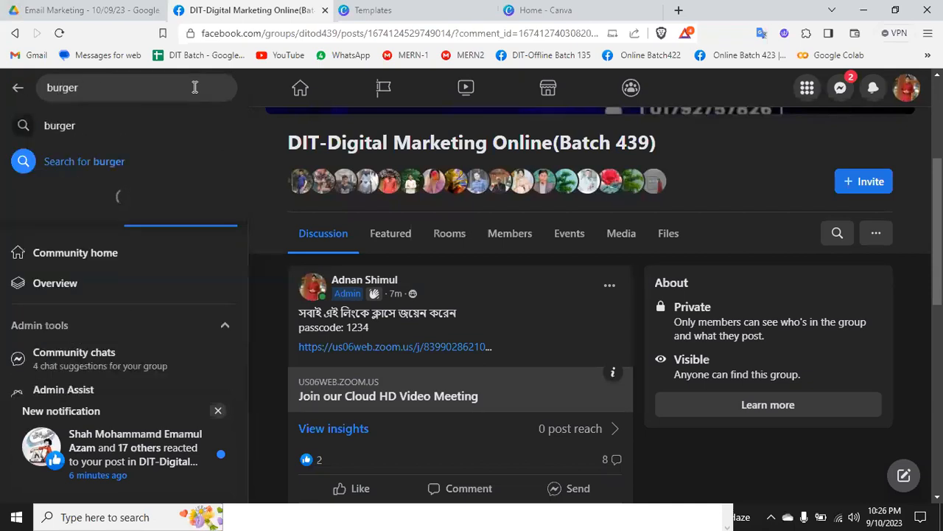
{"action": "key", "text": "Return"}
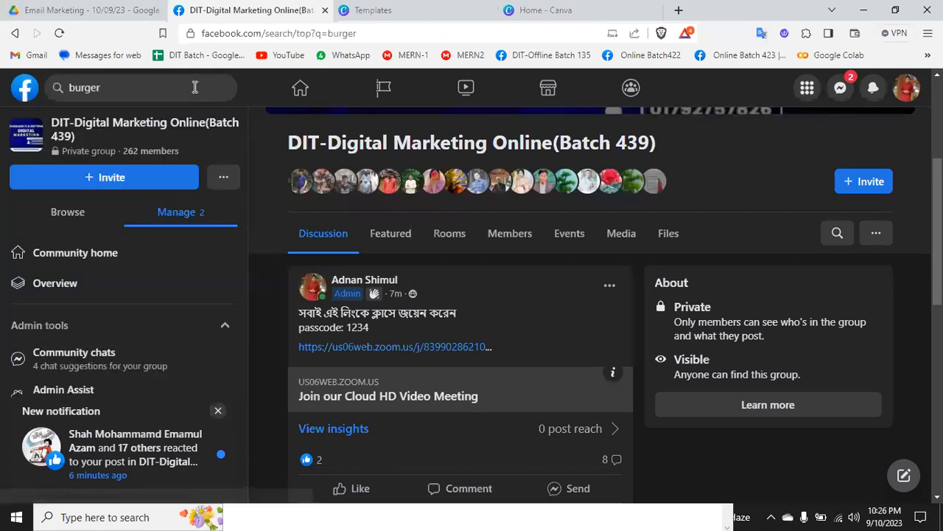
{"action": "left_click", "coordinate": [78, 231]}
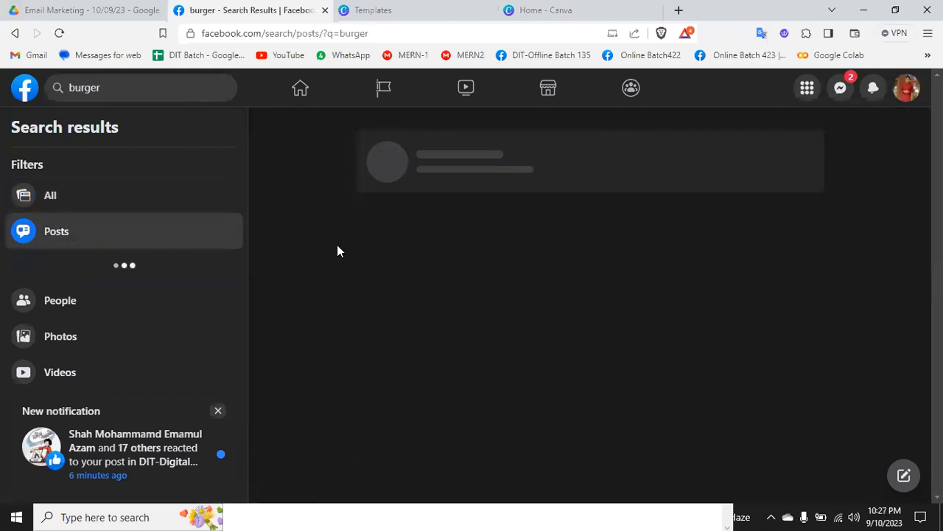
Step: Examine the food photos and restaurant promotions in the burger post results, and dismiss the new notification
{"action": "scroll", "coordinate": [338, 248], "scroll_direction": "down", "scroll_amount": 10}
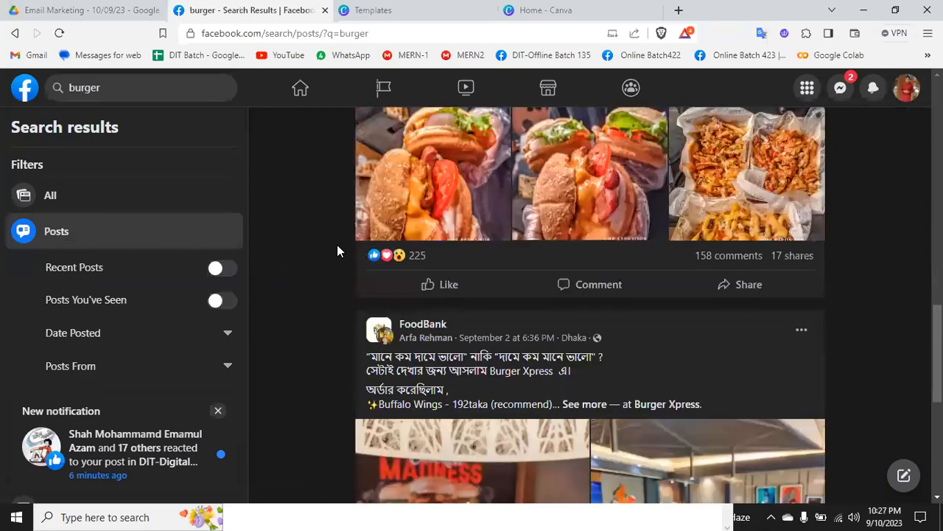
{"action": "scroll", "coordinate": [337, 250], "scroll_direction": "down", "scroll_amount": 6}
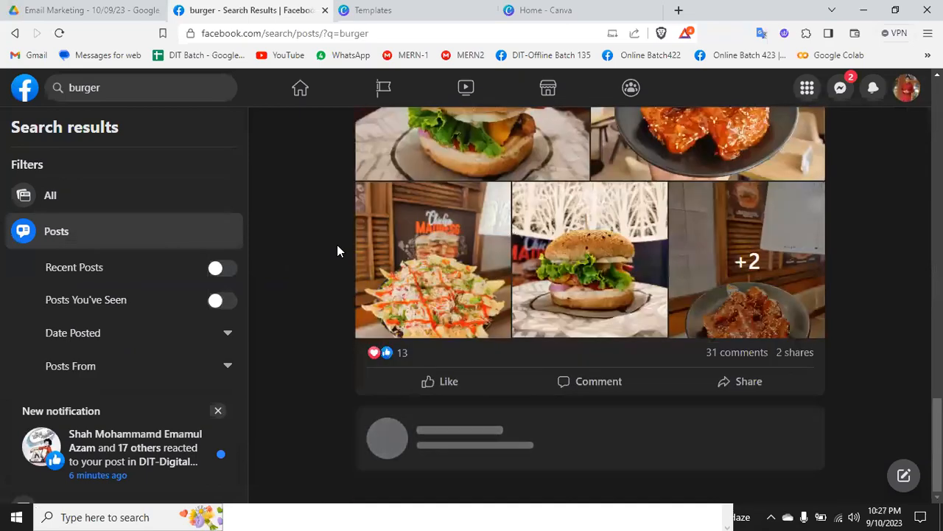
{"action": "scroll", "coordinate": [337, 251], "scroll_direction": "up", "scroll_amount": 2}
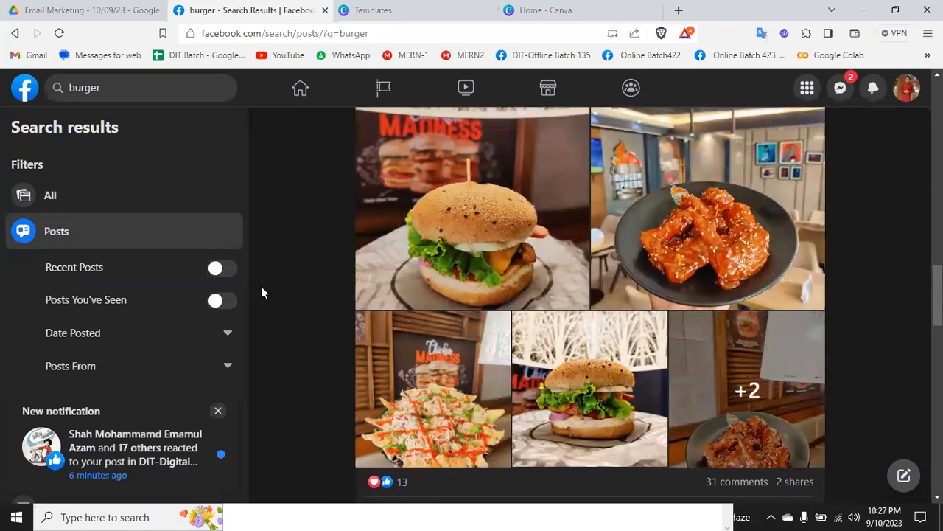
{"action": "scroll", "coordinate": [262, 287], "scroll_direction": "up", "scroll_amount": 1}
{"action": "scroll", "coordinate": [261, 287], "scroll_direction": "down", "scroll_amount": 10}
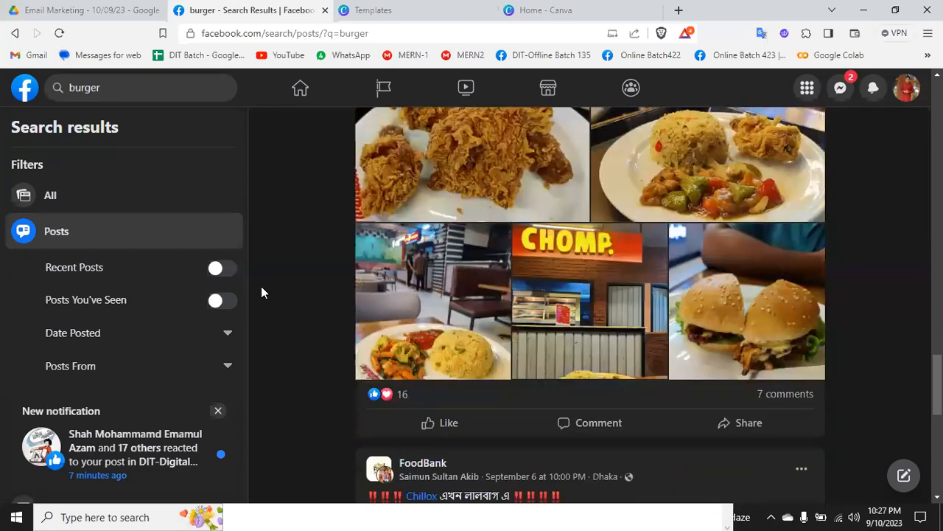
{"action": "scroll", "coordinate": [262, 288], "scroll_direction": "down", "scroll_amount": 9}
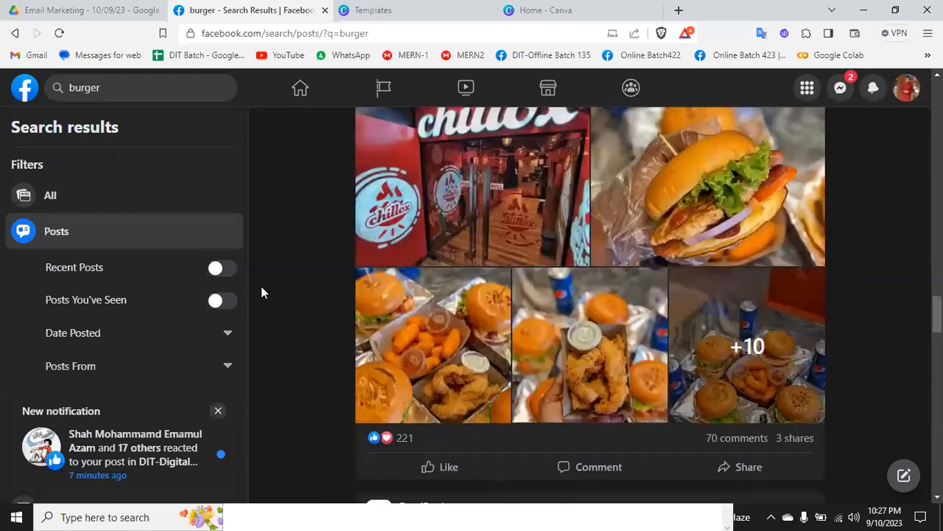
{"action": "scroll", "coordinate": [260, 292], "scroll_direction": "up", "scroll_amount": 1}
{"action": "scroll", "coordinate": [340, 362], "scroll_direction": "down", "scroll_amount": 10}
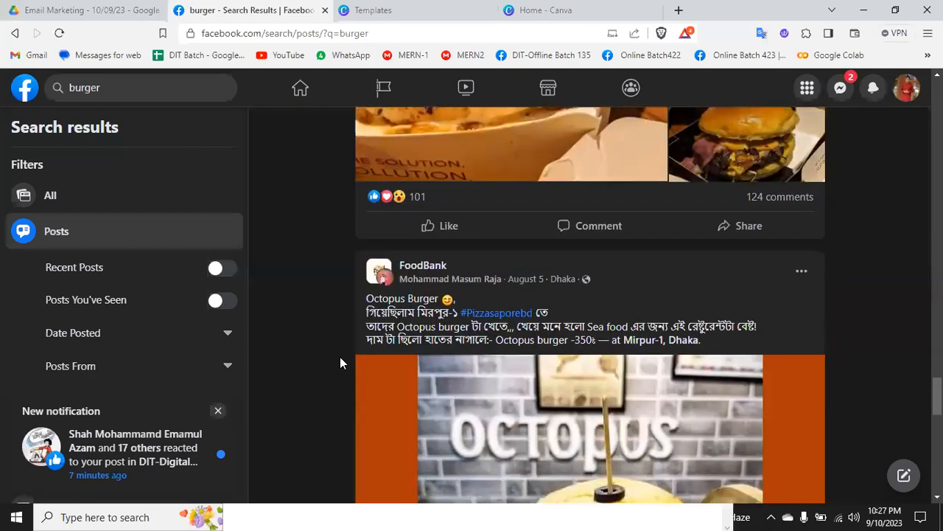
{"action": "scroll", "coordinate": [340, 357], "scroll_direction": "down", "scroll_amount": 12}
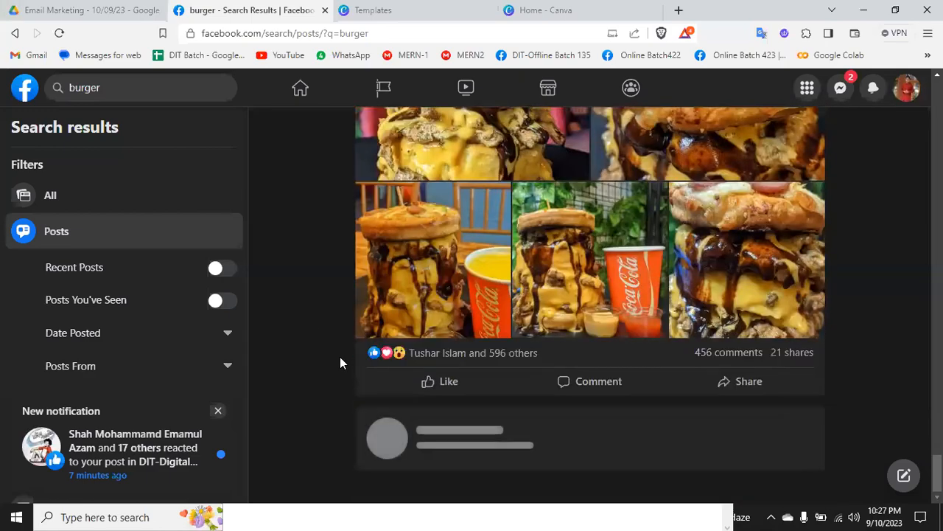
{"action": "left_click", "coordinate": [219, 415]}
{"action": "scroll", "coordinate": [218, 415], "scroll_direction": "down", "scroll_amount": 3}
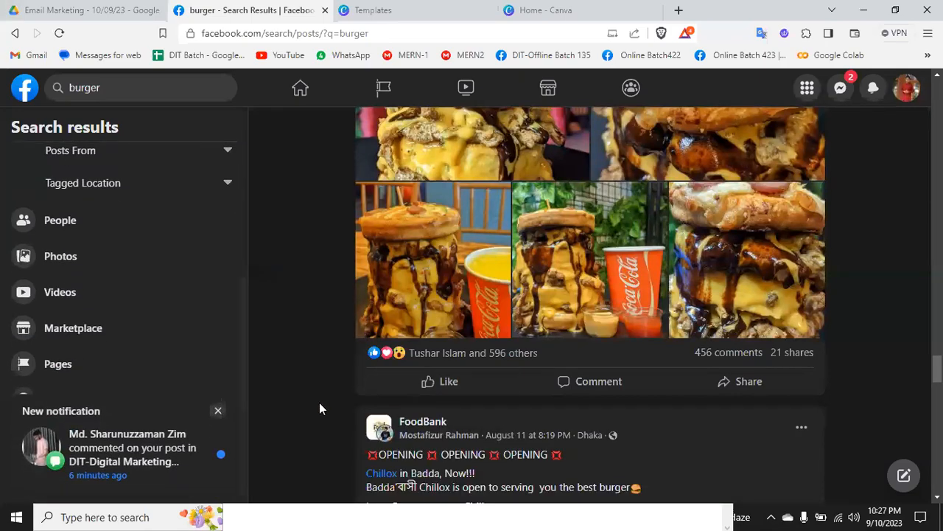
Step: Examine the Burger LAB Mega Deal promotion and further restaurant food photos among the FoodBank posts in the burger results
{"action": "scroll", "coordinate": [320, 403], "scroll_direction": "down", "scroll_amount": 15}
{"action": "scroll", "coordinate": [320, 404], "scroll_direction": "down", "scroll_amount": 2}
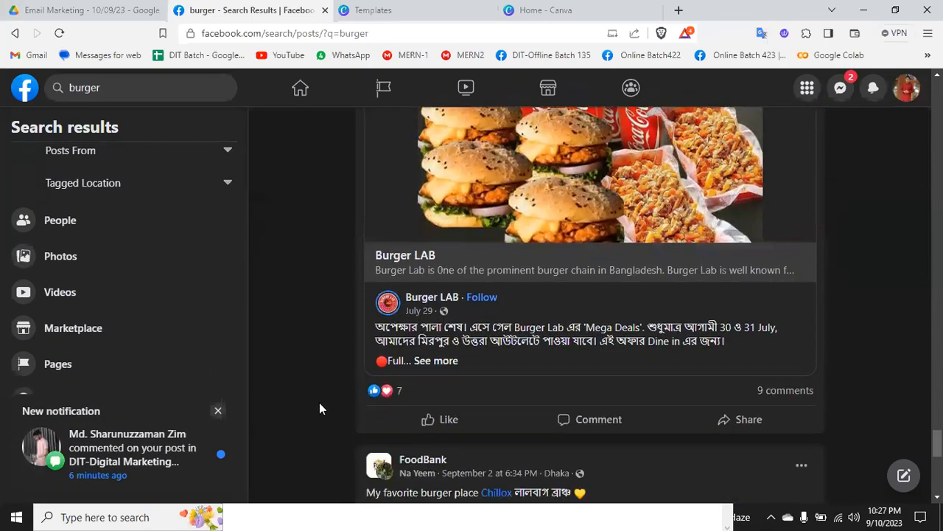
{"action": "scroll", "coordinate": [320, 406], "scroll_direction": "up", "scroll_amount": 1}
{"action": "scroll", "coordinate": [544, 331], "scroll_direction": "up", "scroll_amount": 3}
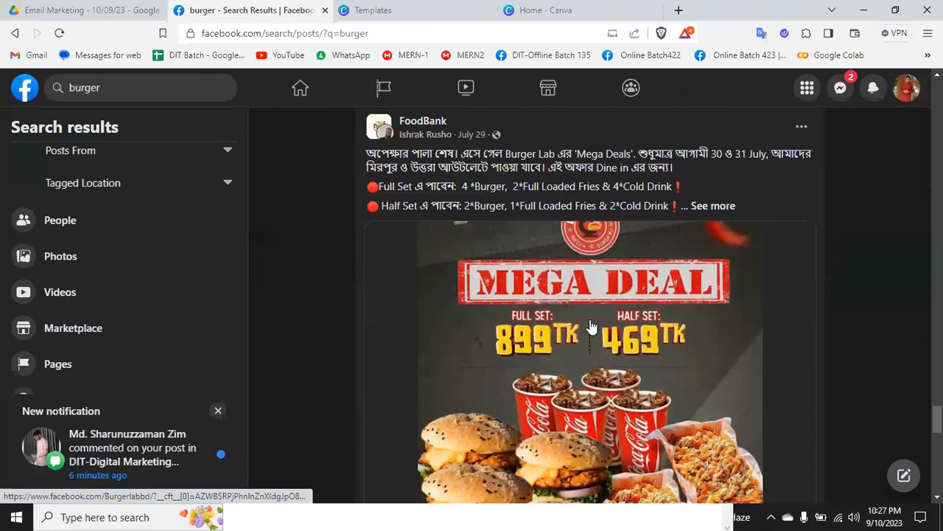
{"action": "scroll", "coordinate": [649, 302], "scroll_direction": "down", "scroll_amount": 10}
{"action": "scroll", "coordinate": [649, 302], "scroll_direction": "down", "scroll_amount": 15}
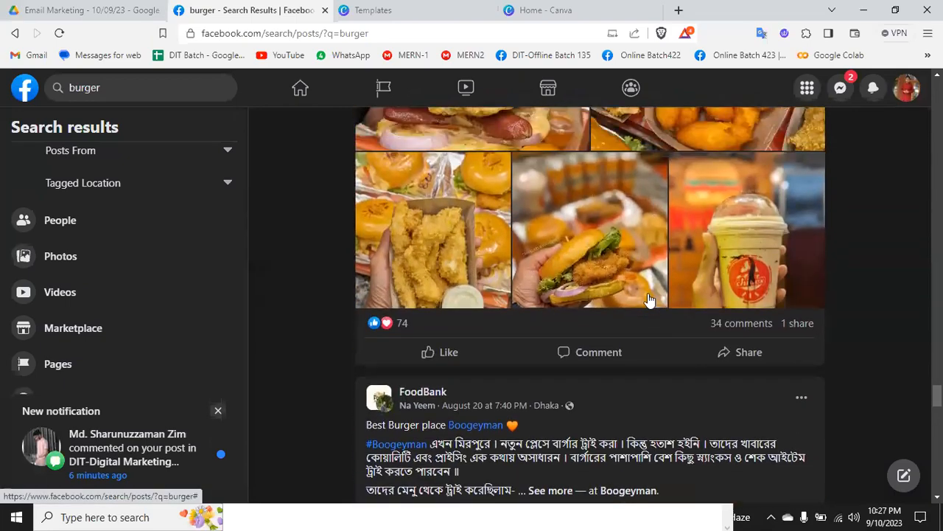
{"action": "scroll", "coordinate": [523, 346], "scroll_direction": "down", "scroll_amount": 11}
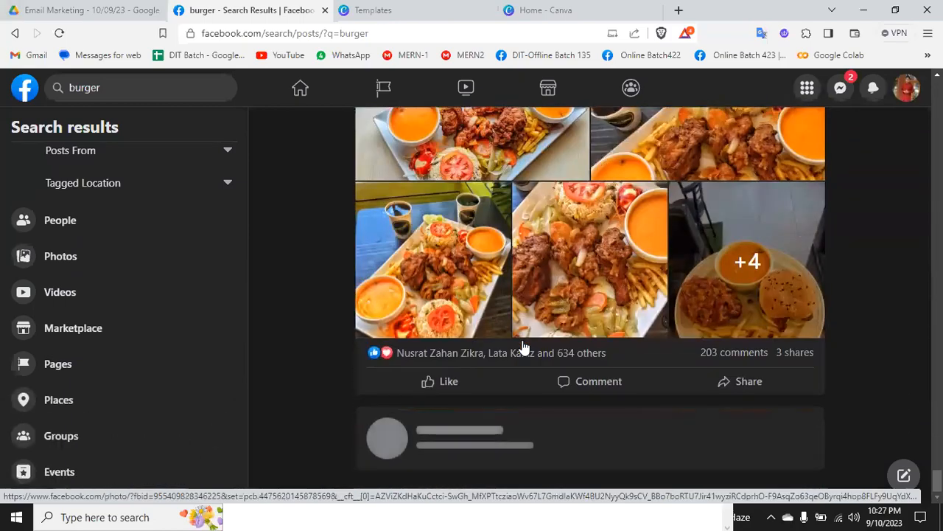
{"action": "scroll", "coordinate": [522, 346], "scroll_direction": "up", "scroll_amount": 2}
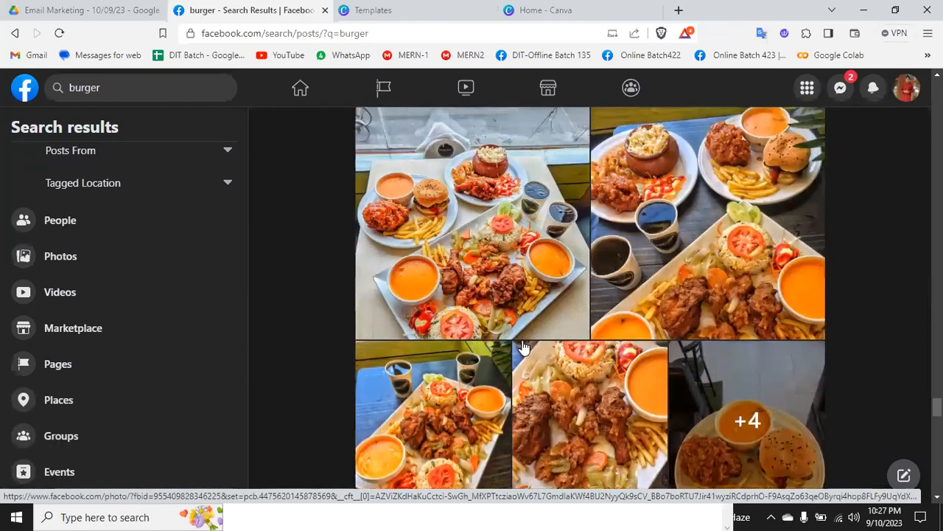
{"action": "scroll", "coordinate": [523, 346], "scroll_direction": "down", "scroll_amount": 11}
{"action": "scroll", "coordinate": [523, 346], "scroll_direction": "up", "scroll_amount": 1}
{"action": "scroll", "coordinate": [523, 346], "scroll_direction": "down", "scroll_amount": 15}
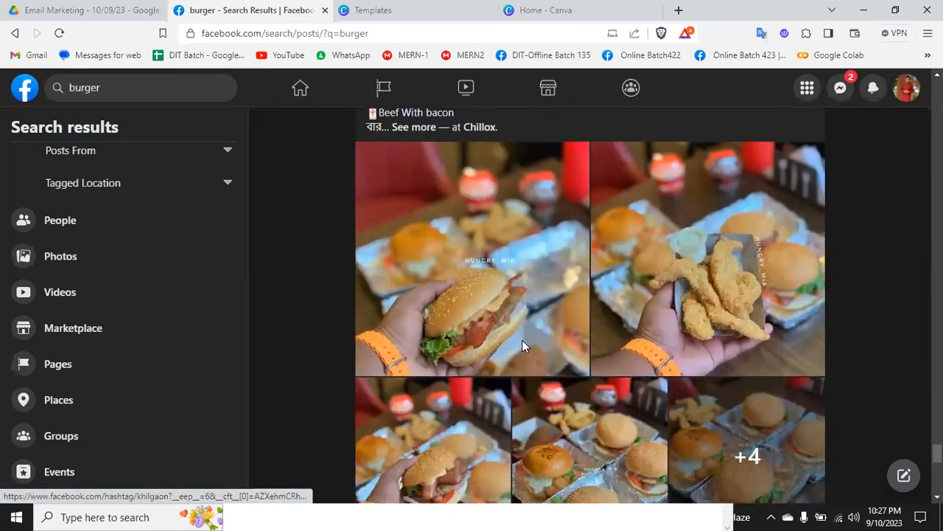
{"action": "scroll", "coordinate": [523, 346], "scroll_direction": "up", "scroll_amount": 2}
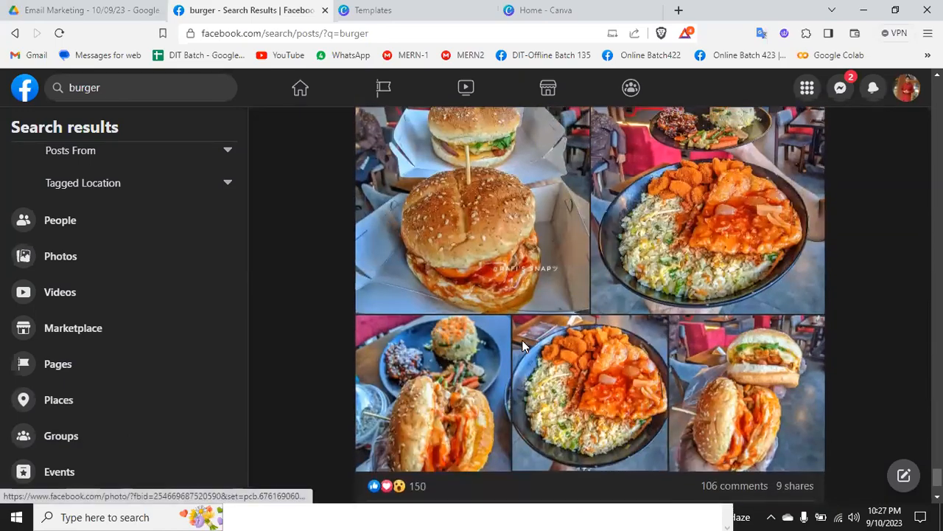
{"action": "scroll", "coordinate": [880, 293], "scroll_direction": "up", "scroll_amount": 3}
{"action": "scroll", "coordinate": [880, 293], "scroll_direction": "down", "scroll_amount": 18}
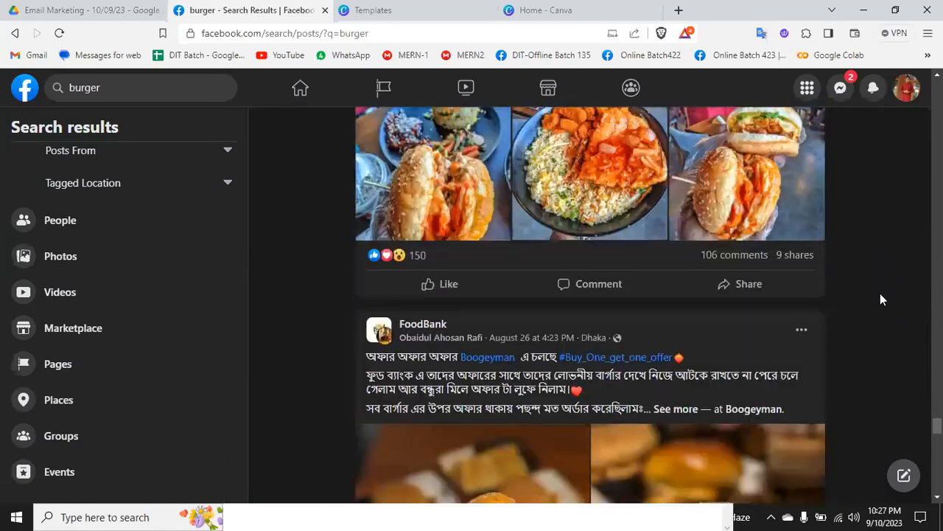
{"action": "scroll", "coordinate": [880, 299], "scroll_direction": "down", "scroll_amount": 7}
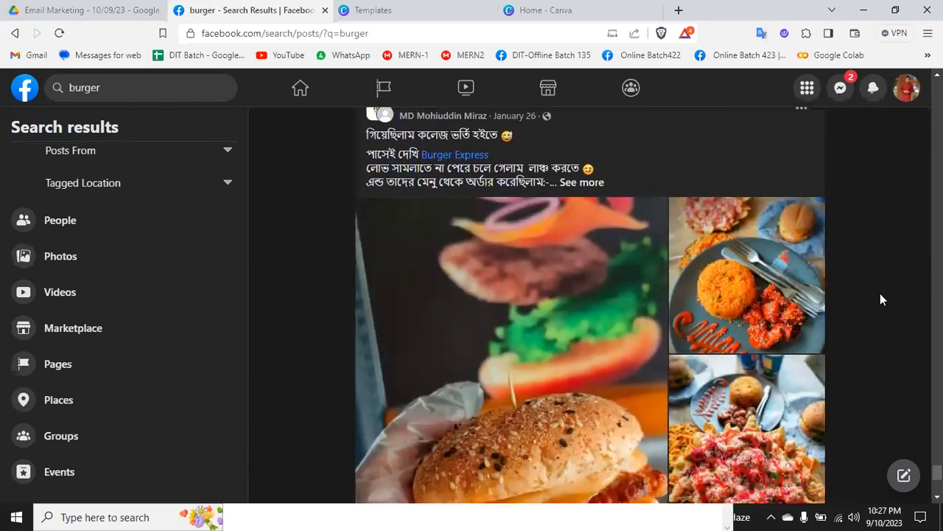
{"action": "scroll", "coordinate": [880, 299], "scroll_direction": "up", "scroll_amount": 2}
{"action": "scroll", "coordinate": [880, 293], "scroll_direction": "down", "scroll_amount": 2}
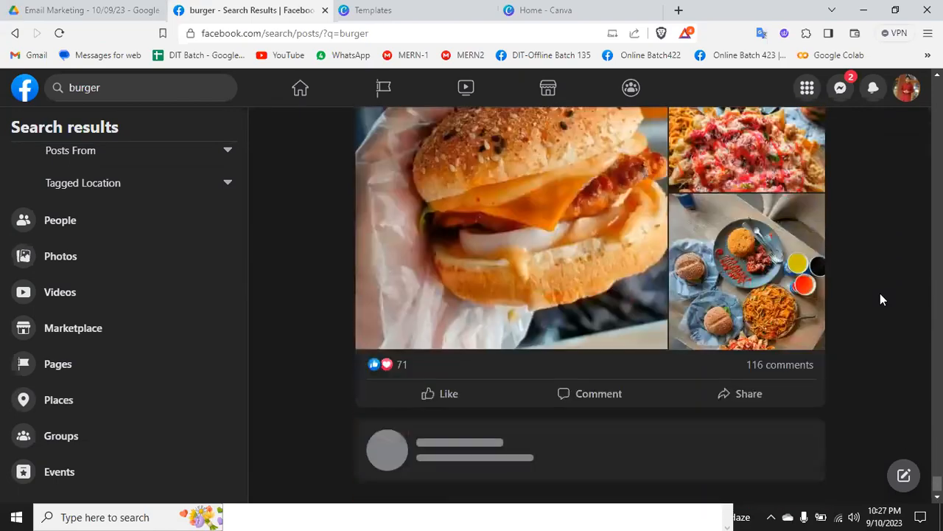
Step: Switch from the Facebook search results back to the Canva home page with its suggested design types
{"action": "left_click", "coordinate": [454, 5]}
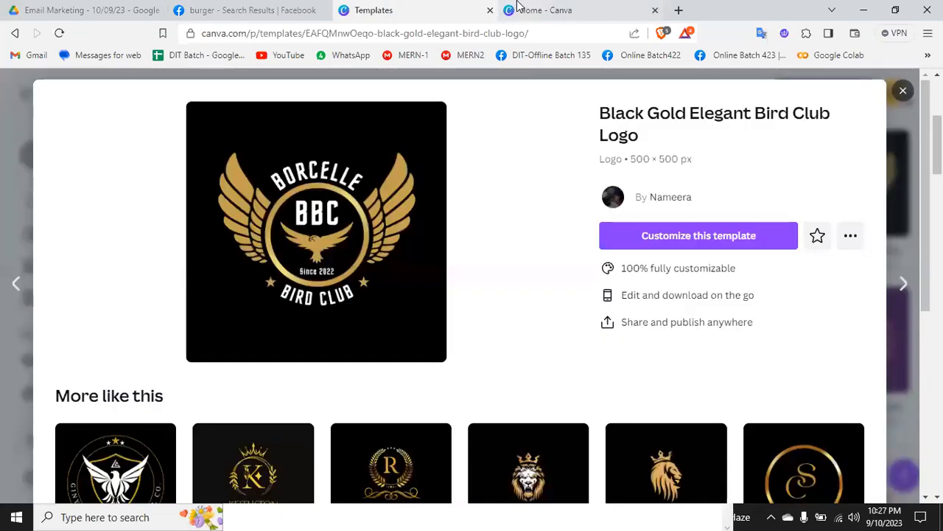
{"action": "left_click", "coordinate": [541, 11]}
{"action": "mouse_move", "coordinate": [521, 426]}
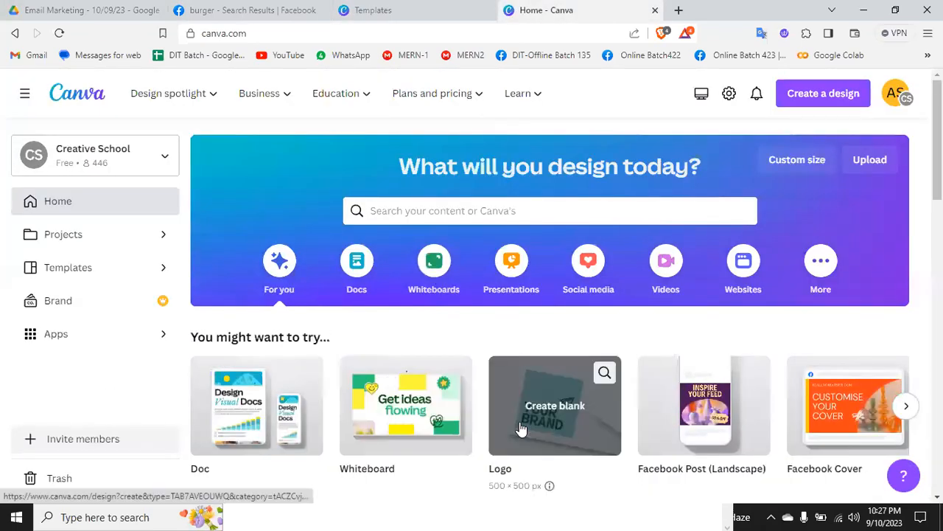
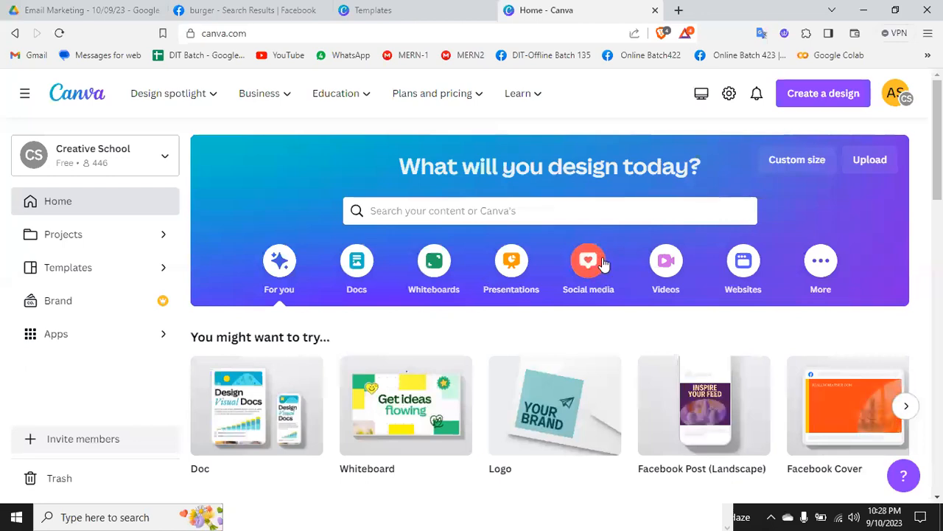
Step: Create a blank Facebook Post (Landscape) design from the popular social media design types
{"action": "mouse_move", "coordinate": [684, 411]}
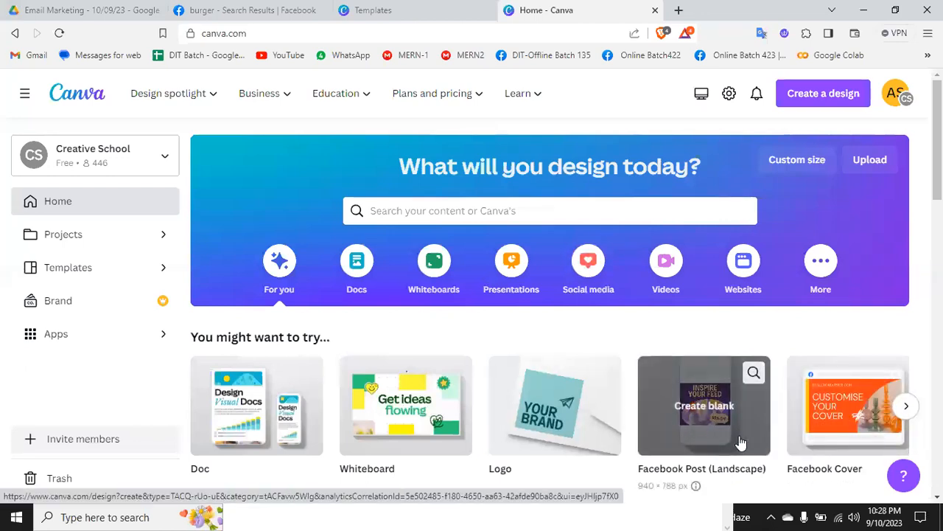
{"action": "left_click", "coordinate": [588, 269]}
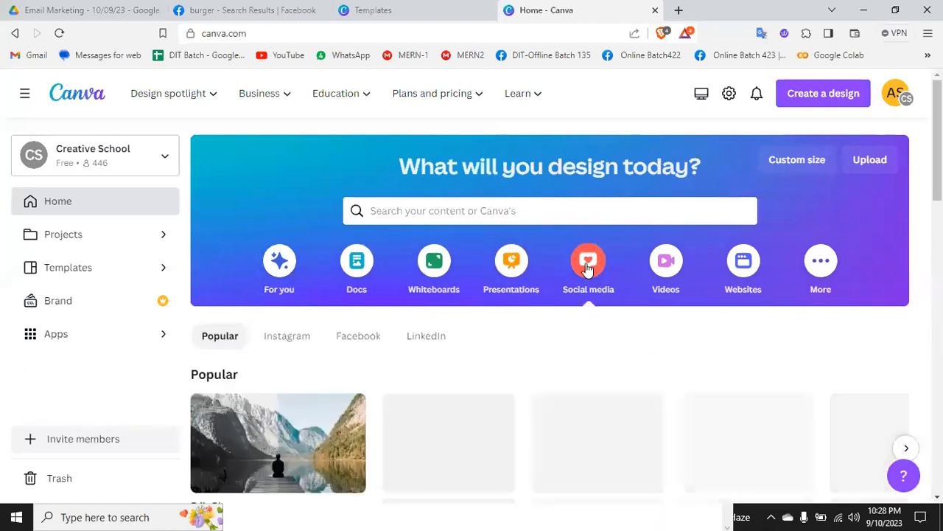
{"action": "scroll", "coordinate": [588, 269], "scroll_direction": "down", "scroll_amount": 2}
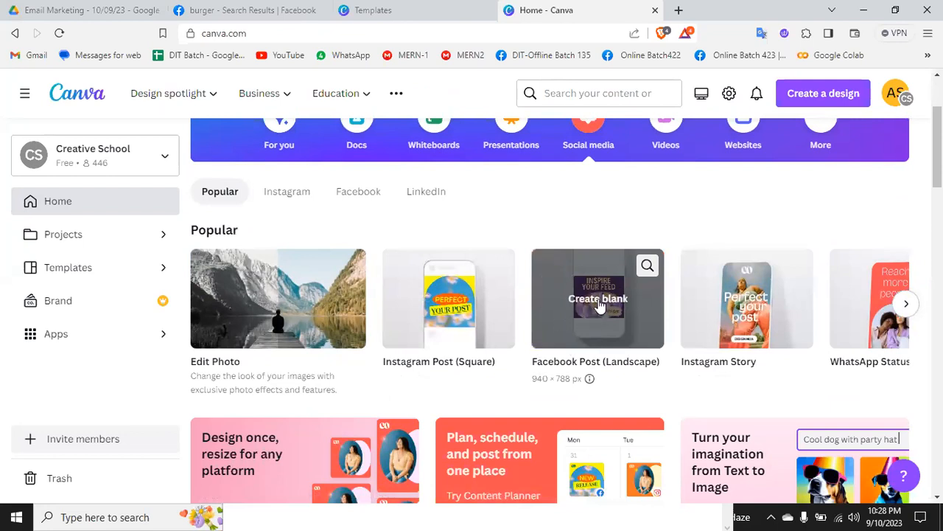
{"action": "left_click", "coordinate": [592, 299]}
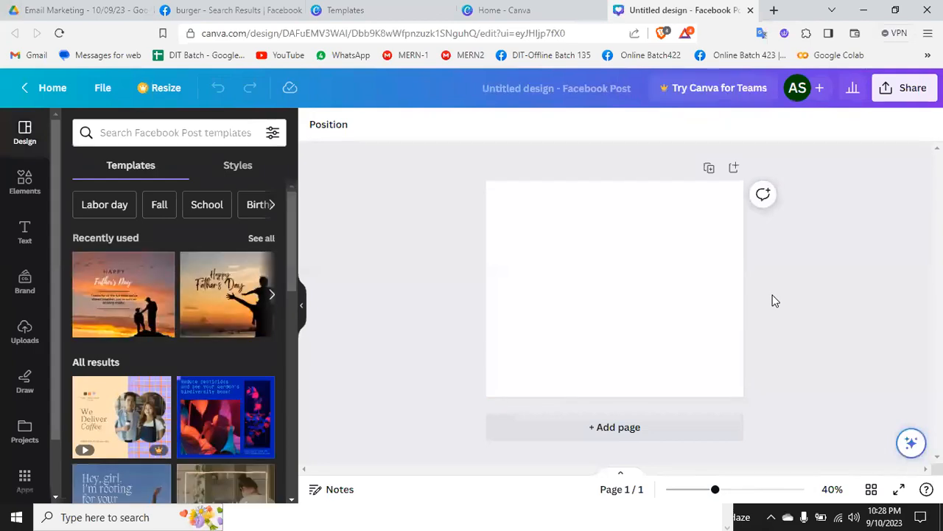
Step: Search the Facebook Post templates for "burger" and apply the black Special Burger template with the 30% off badge
{"action": "scroll", "coordinate": [169, 352], "scroll_direction": "down", "scroll_amount": 5}
{"action": "scroll", "coordinate": [169, 359], "scroll_direction": "up", "scroll_amount": 5}
{"action": "left_click", "coordinate": [170, 132]}
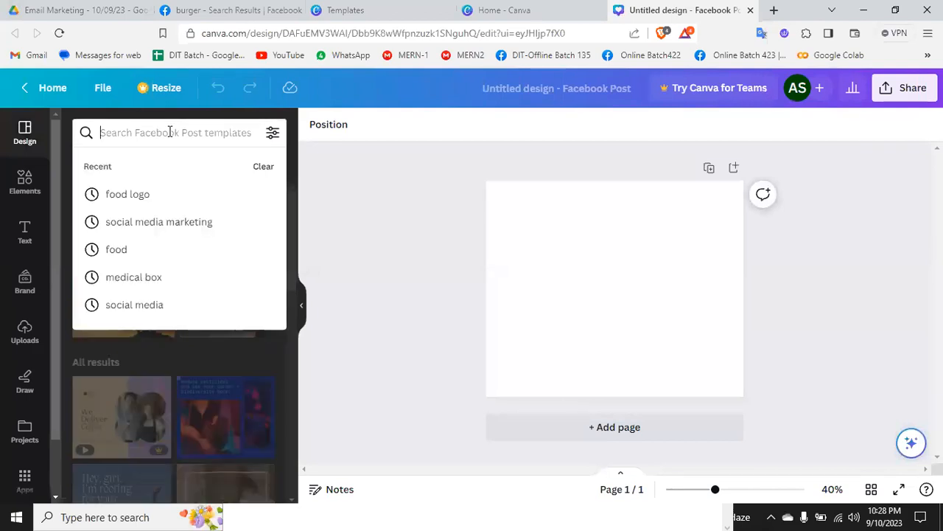
{"action": "type", "text": "burger"}
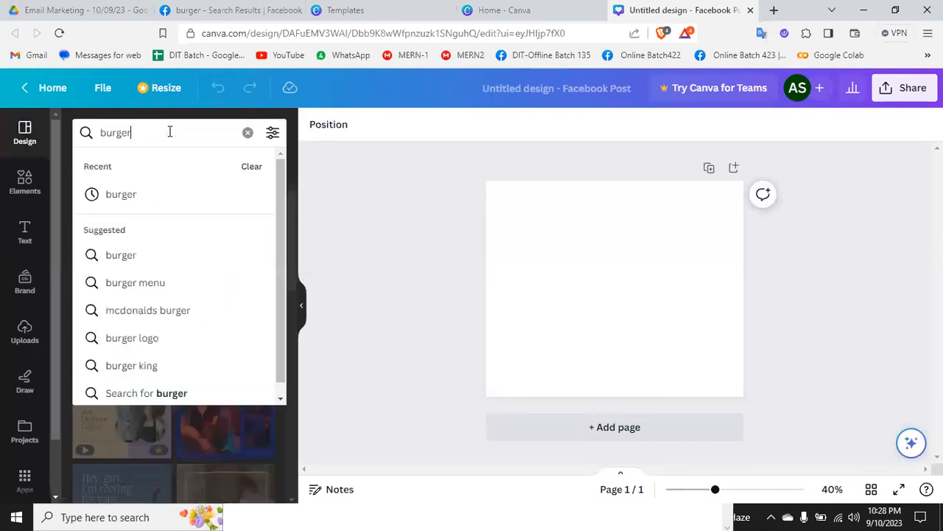
{"action": "key", "text": "Return"}
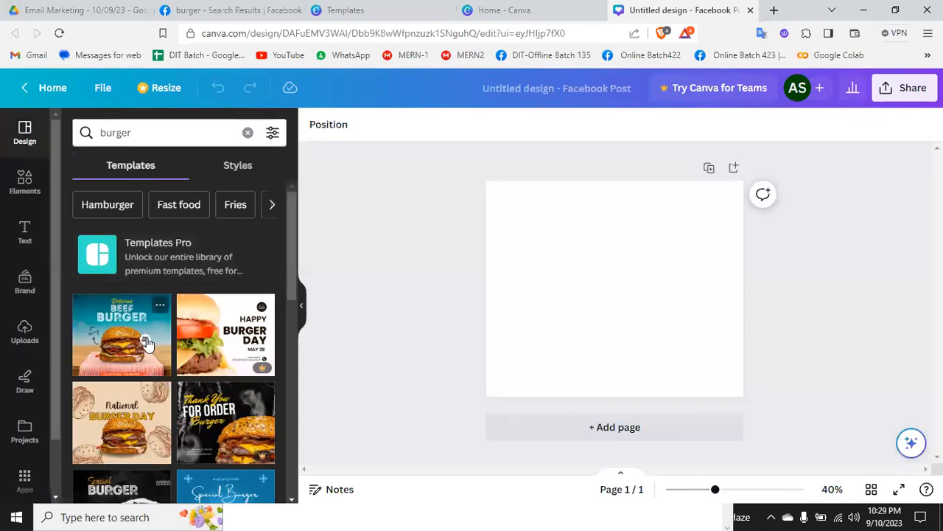
{"action": "scroll", "coordinate": [146, 342], "scroll_direction": "down", "scroll_amount": 2}
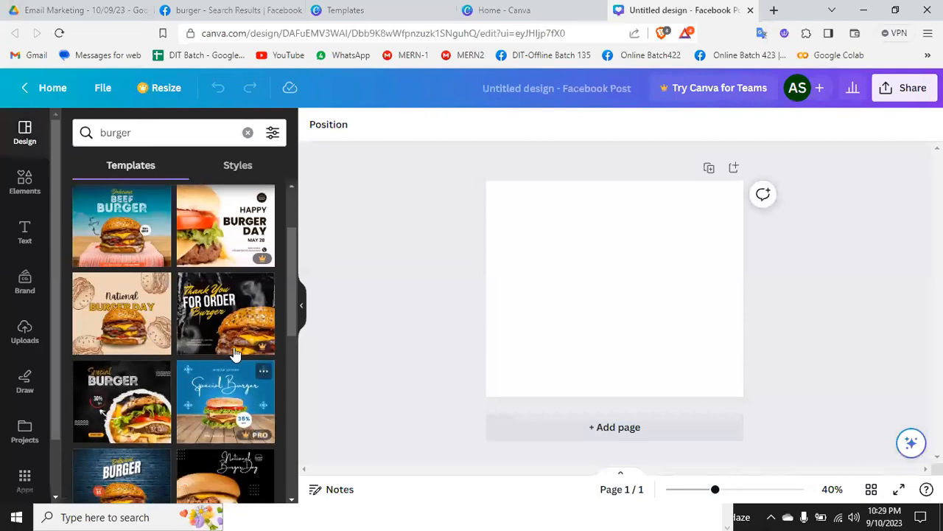
{"action": "left_click", "coordinate": [120, 420]}
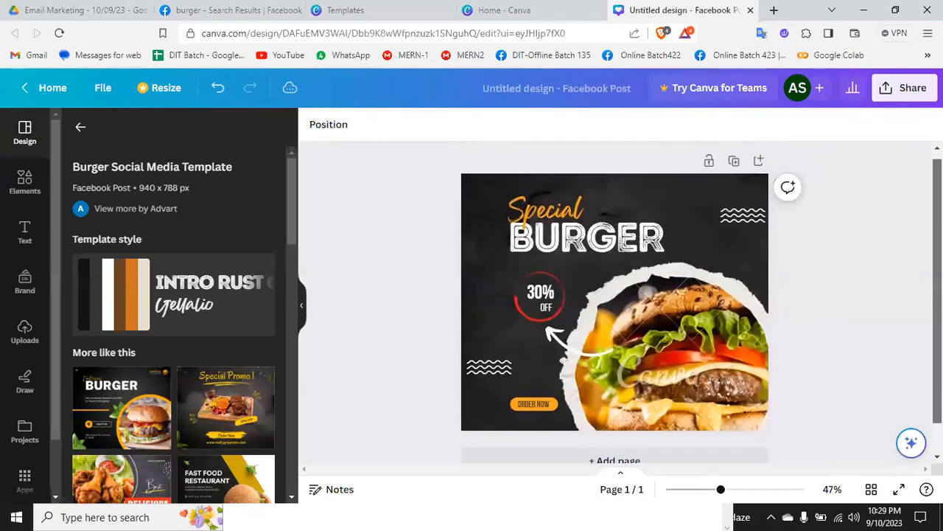
{"action": "left_click_drag", "start_coordinate": [689, 368], "coordinate": [657, 342]}
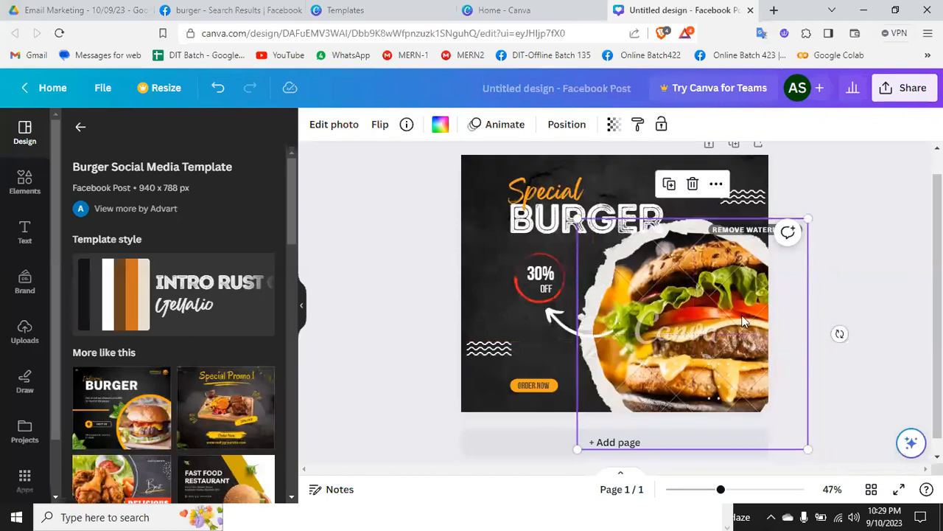
{"action": "mouse_move", "coordinate": [712, 289]}
{"action": "left_mouse_down"}
{"action": "mouse_move", "coordinate": [702, 348]}
{"action": "mouse_move", "coordinate": [601, 370]}
{"action": "mouse_move", "coordinate": [694, 289]}
{"action": "left_mouse_up"}
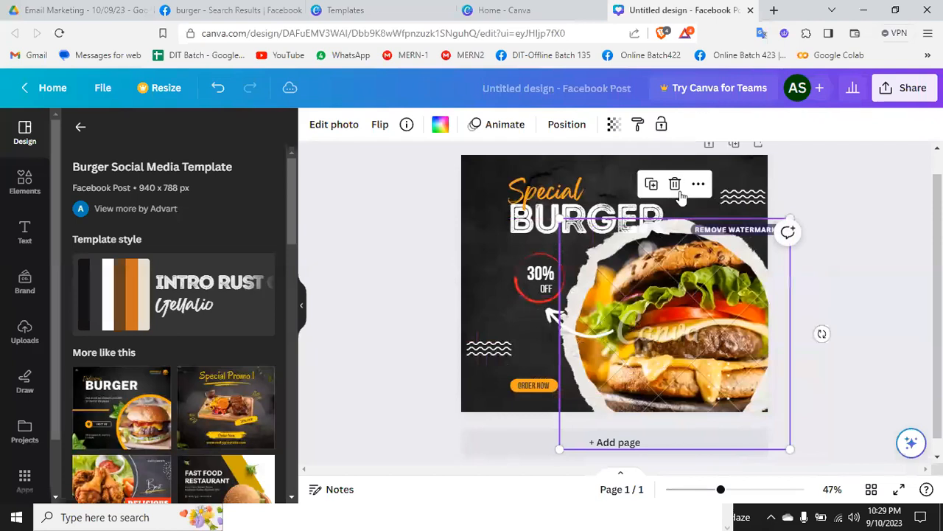
{"action": "left_click", "coordinate": [676, 185]}
{"action": "left_click", "coordinate": [682, 222]}
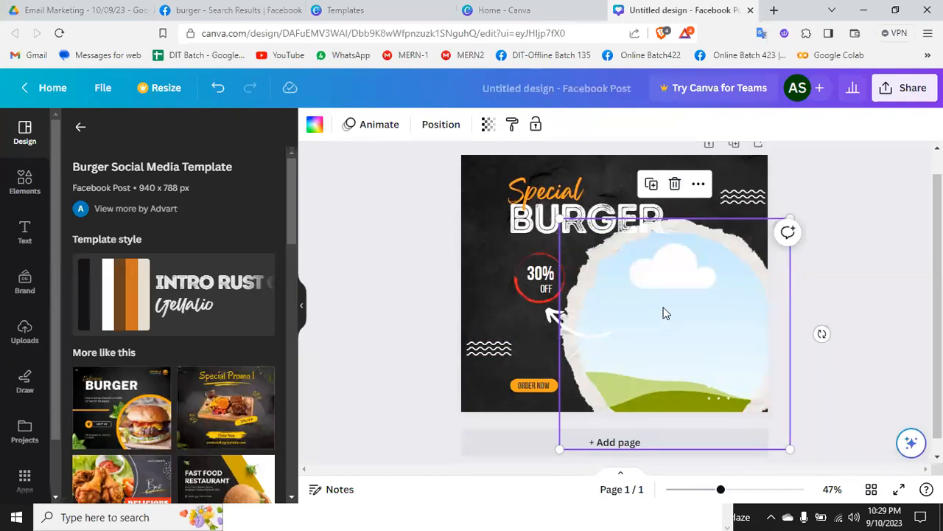
{"action": "key", "text": "ctrl+z"}
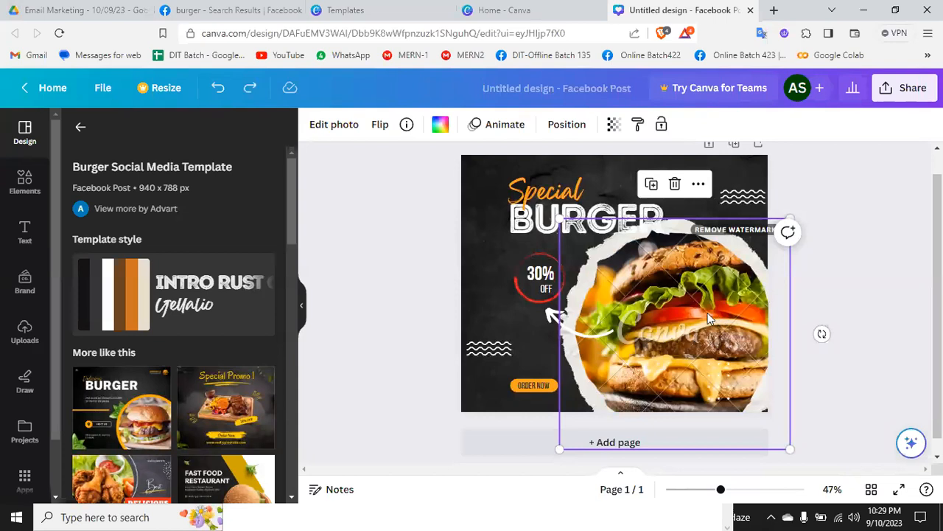
Step: Delete only the burger image from the torn-paper frame and search the elements for "burger" photos
{"action": "left_click", "coordinate": [674, 186]}
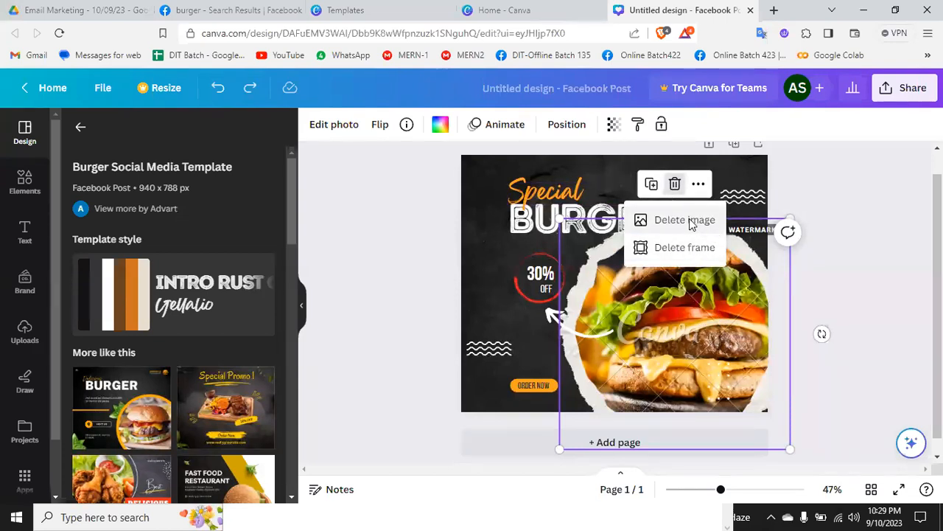
{"action": "left_click", "coordinate": [685, 221]}
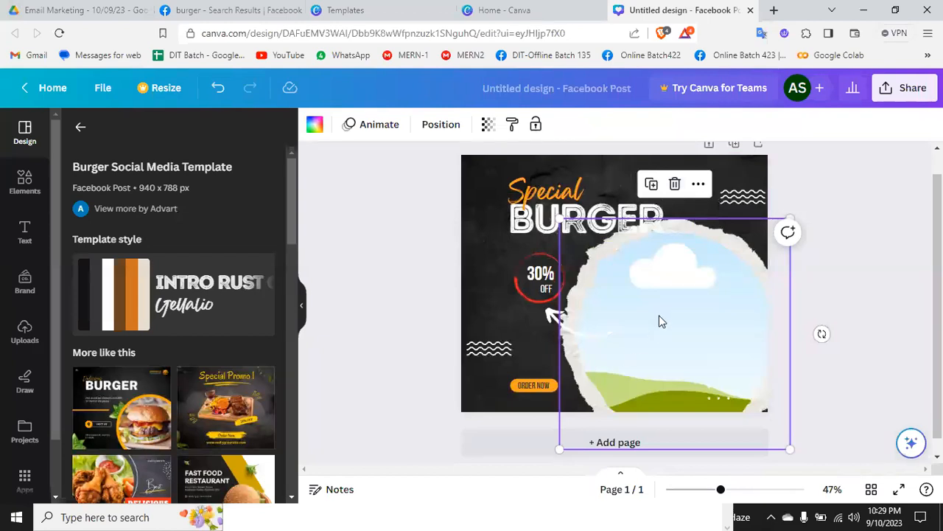
{"action": "left_click", "coordinate": [24, 184]}
{"action": "left_click", "coordinate": [171, 134]}
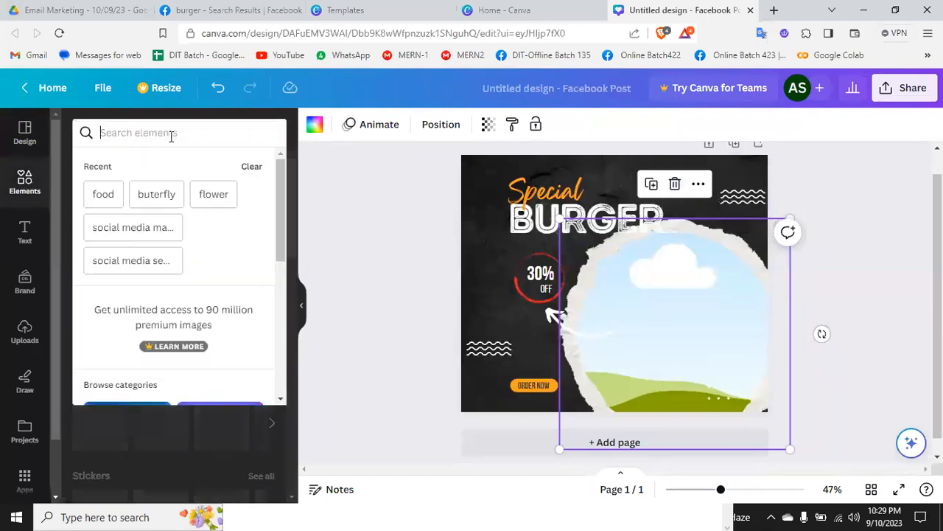
{"action": "type", "text": "burger"}
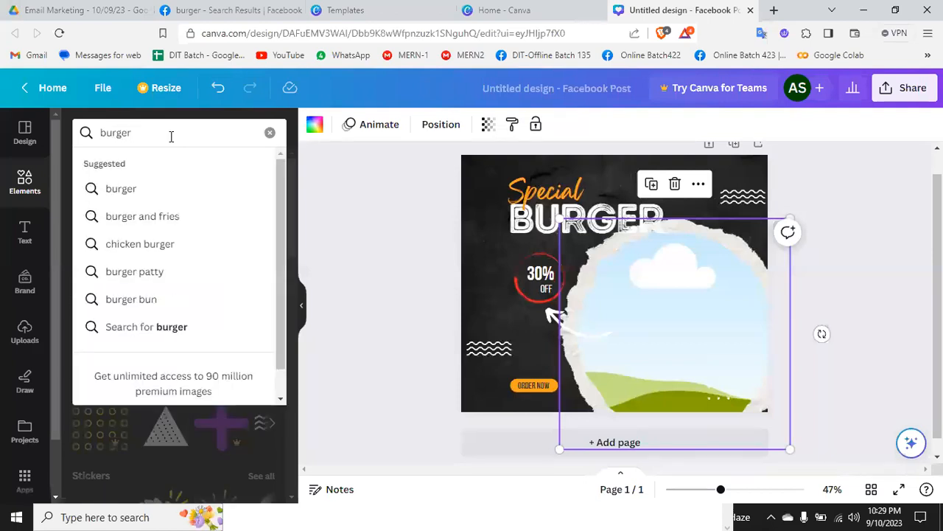
{"action": "key", "text": "Return"}
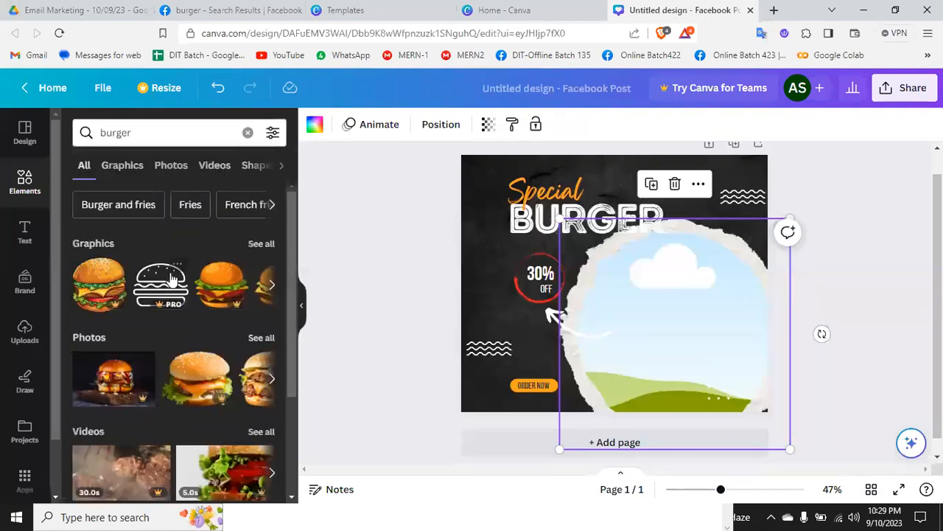
{"action": "left_click", "coordinate": [260, 338]}
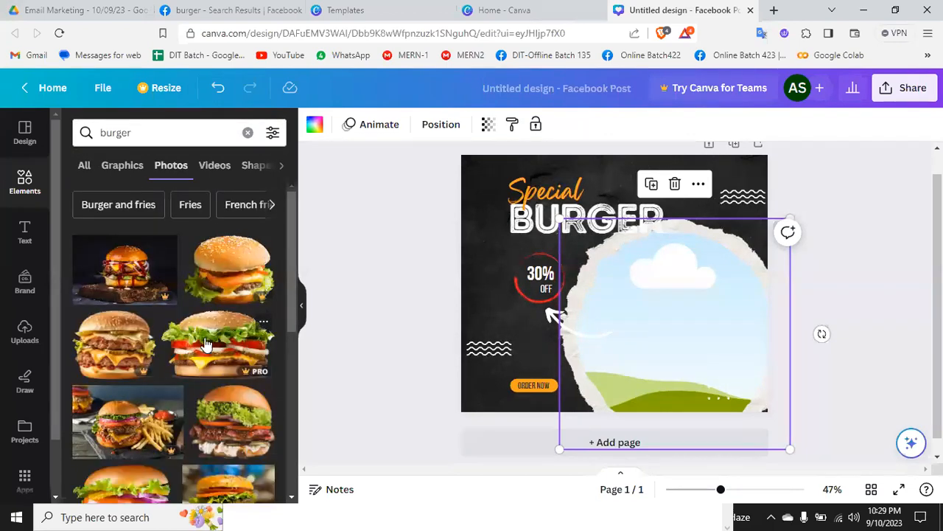
Step: Fill the torn-paper frame with the lettuce-topped burger photo and shrink the frame toward the post's bottom-right corner
{"action": "scroll", "coordinate": [127, 368], "scroll_direction": "down", "scroll_amount": 5}
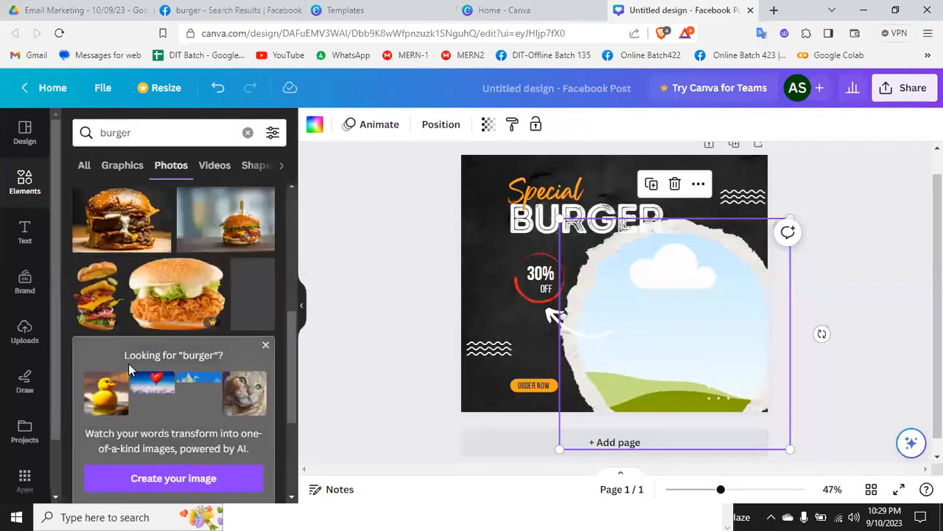
{"action": "left_click_drag", "start_coordinate": [122, 221], "coordinate": [624, 291]}
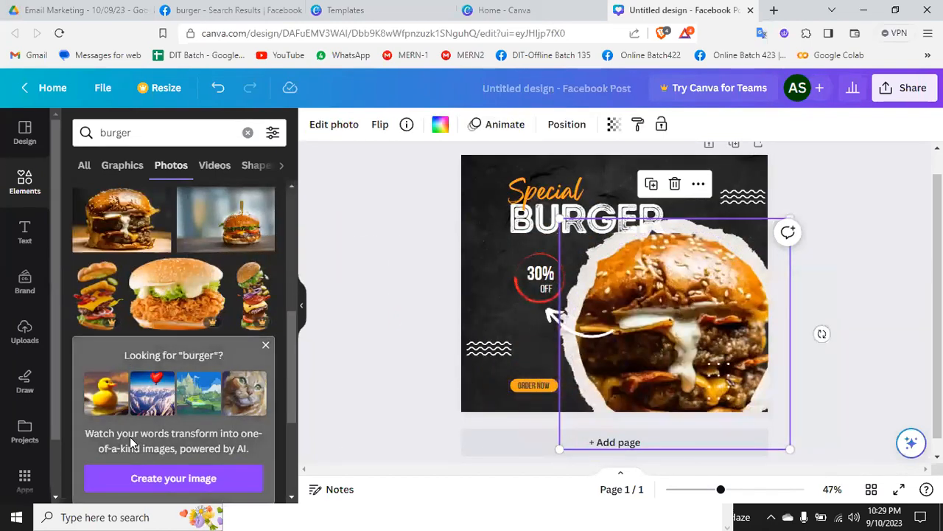
{"action": "left_click_drag", "start_coordinate": [217, 218], "coordinate": [608, 295]}
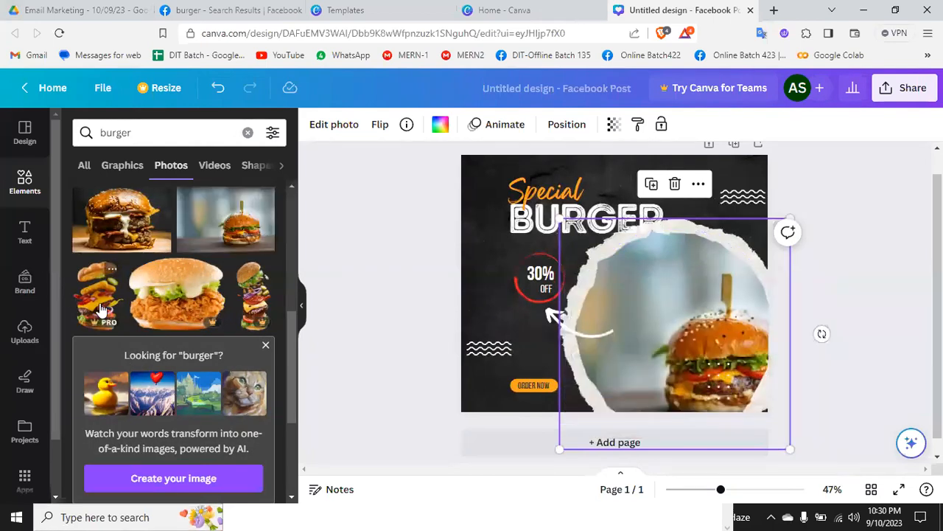
{"action": "scroll", "coordinate": [118, 311], "scroll_direction": "up", "scroll_amount": 5}
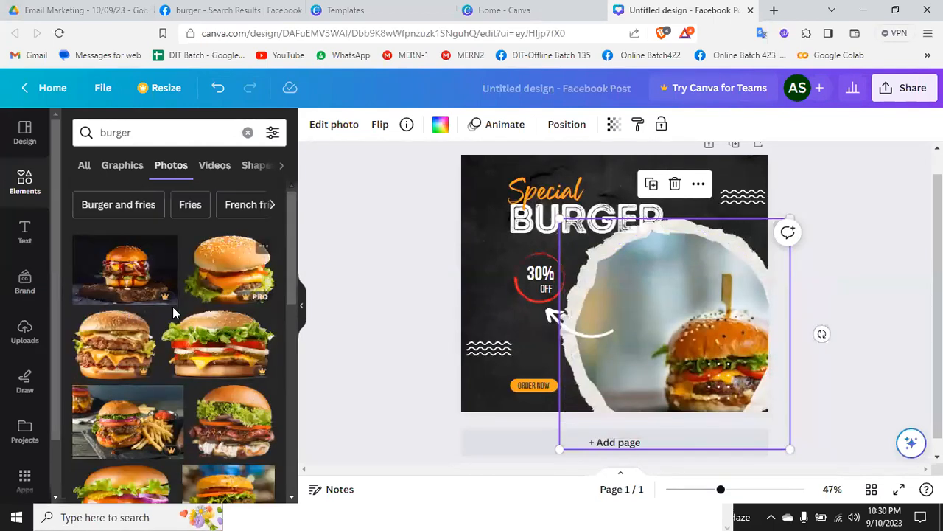
{"action": "left_click_drag", "start_coordinate": [233, 421], "coordinate": [627, 320]}
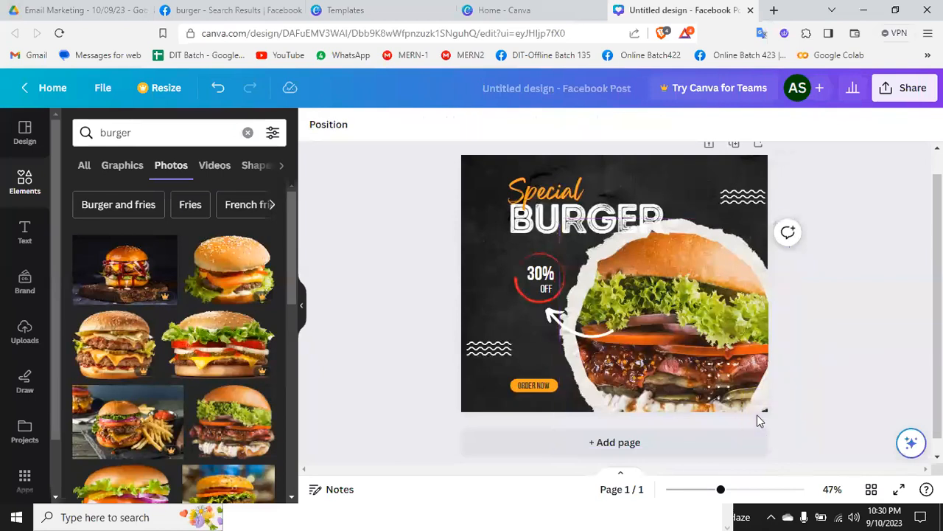
{"action": "left_click_drag", "start_coordinate": [560, 219], "coordinate": [604, 263]}
{"action": "left_click", "coordinate": [392, 335]}
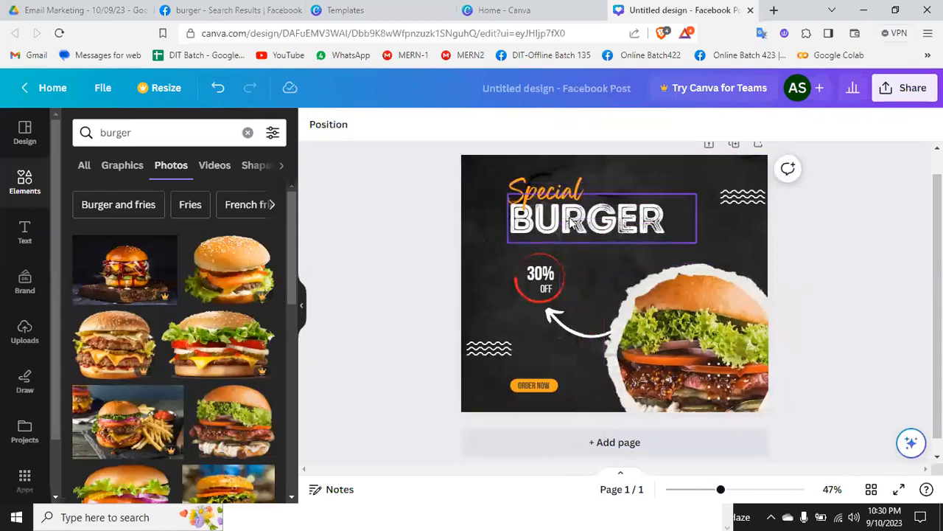
Step: Move the "Special" text slightly higher and reduce the size of the "BURGER" heading below it
{"action": "left_click", "coordinate": [545, 184]}
{"action": "left_click", "coordinate": [552, 225]}
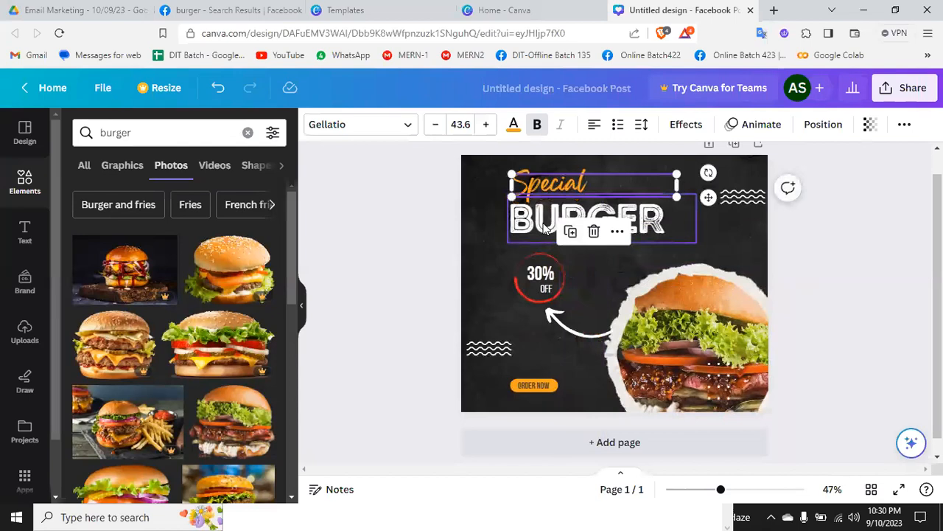
{"action": "left_click_drag", "start_coordinate": [694, 240], "coordinate": [670, 236]}
Step: Change the discount text inside the red circle to "20%"
{"action": "left_click", "coordinate": [549, 274]}
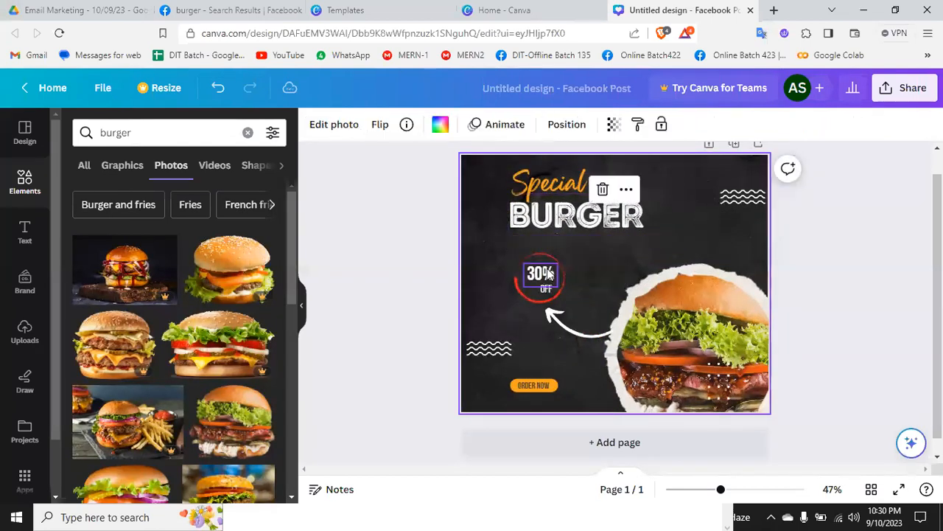
{"action": "left_click", "coordinate": [540, 274]}
{"action": "left_click", "coordinate": [538, 275]}
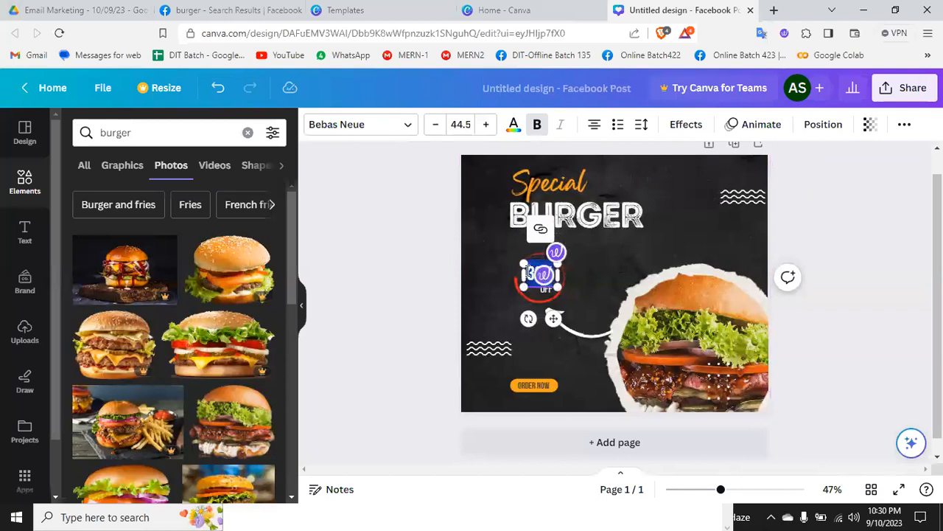
{"action": "left_click", "coordinate": [536, 274]}
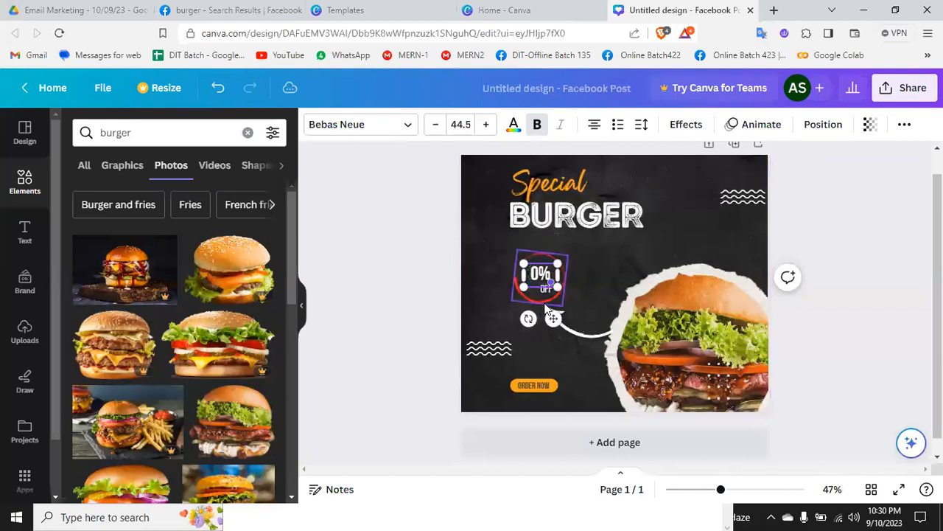
{"action": "left_click", "coordinate": [628, 246]}
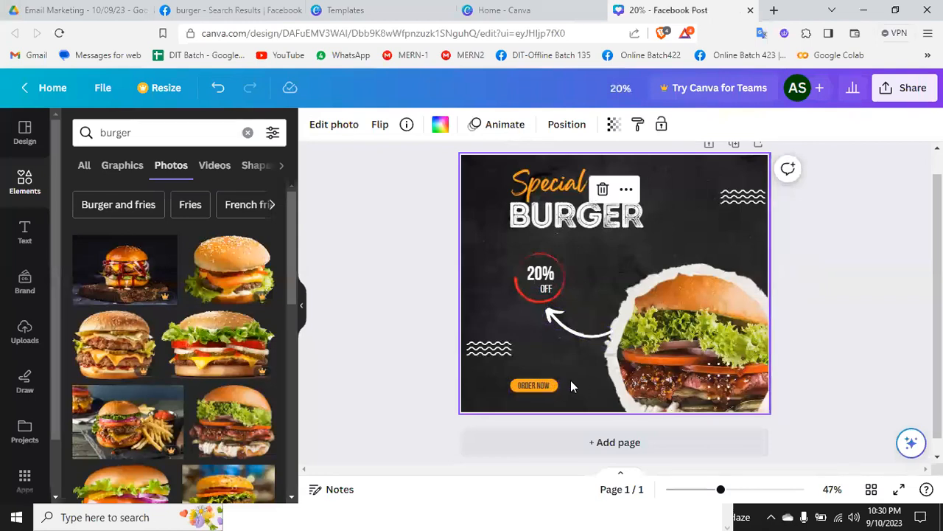
Step: Move the "ORDER NOW" button directly beneath the wavy lines at the post's left edge
{"action": "left_click_drag", "start_coordinate": [544, 381], "coordinate": [501, 366]}
{"action": "left_click", "coordinate": [693, 356]}
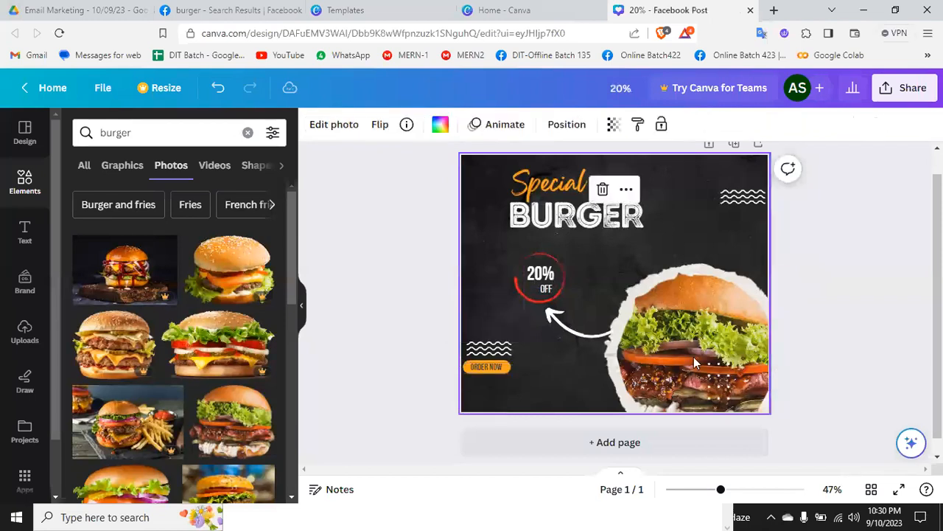
{"action": "left_click", "coordinate": [857, 276]}
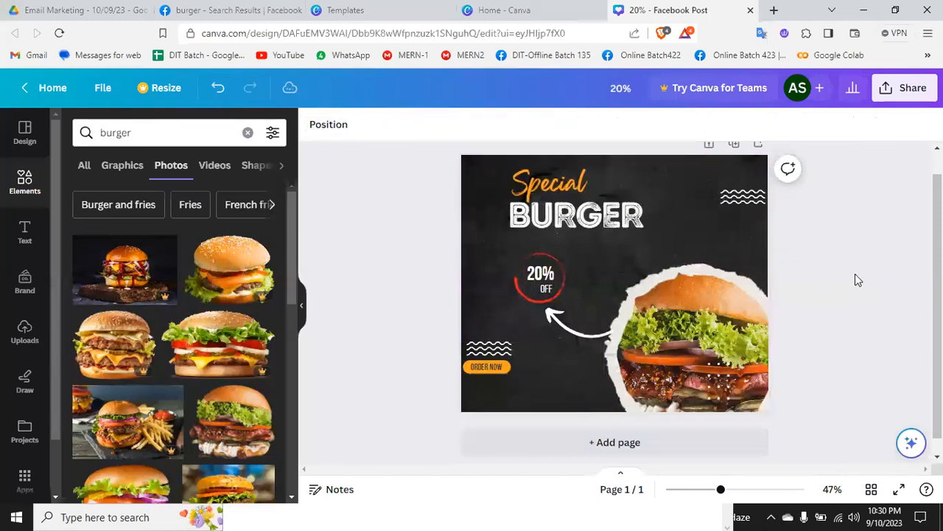
{"action": "left_click", "coordinate": [739, 173]}
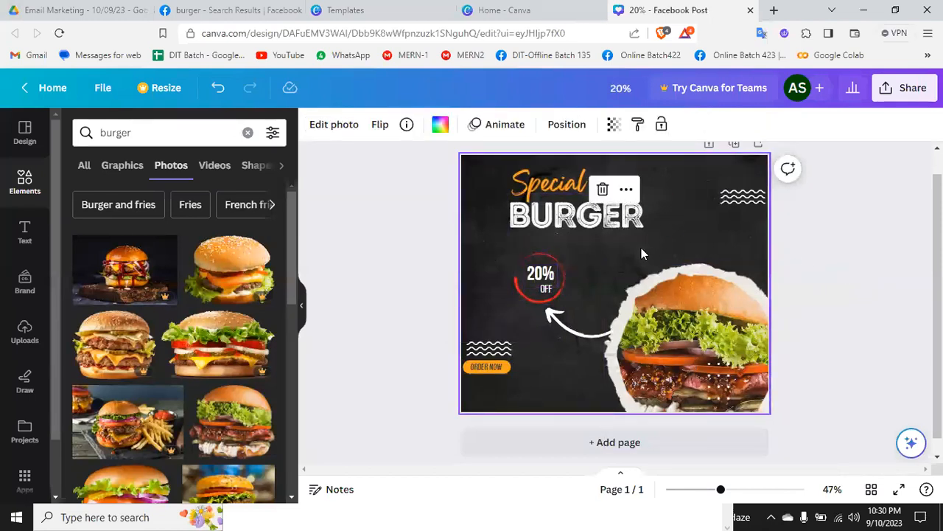
Step: Replace the current page with the "Special Promo !" Food Promotion template showing a wooden board of grilled food
{"action": "left_click", "coordinate": [26, 134]}
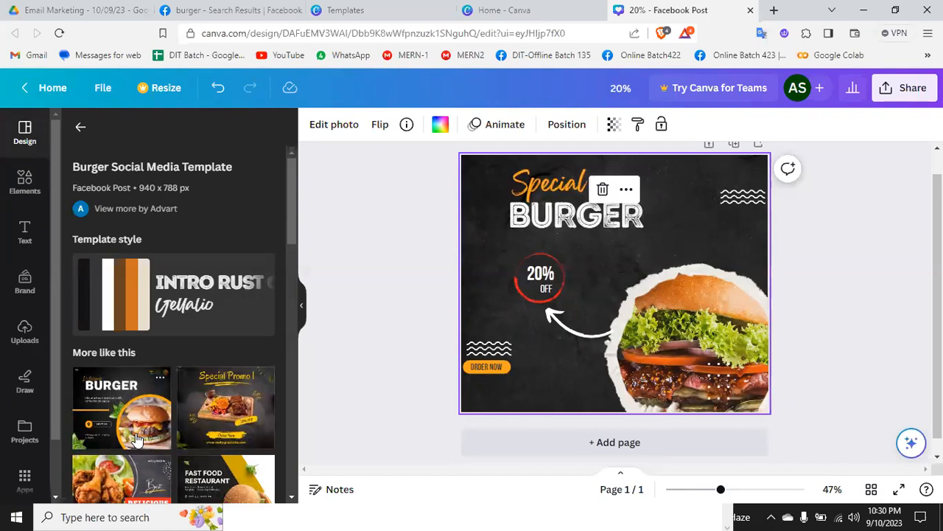
{"action": "left_click", "coordinate": [216, 421]}
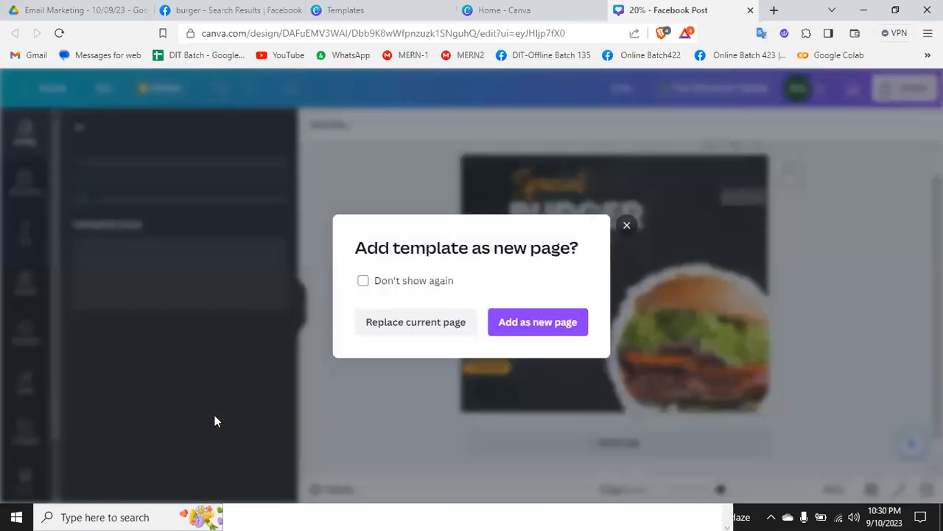
{"action": "left_click", "coordinate": [436, 331]}
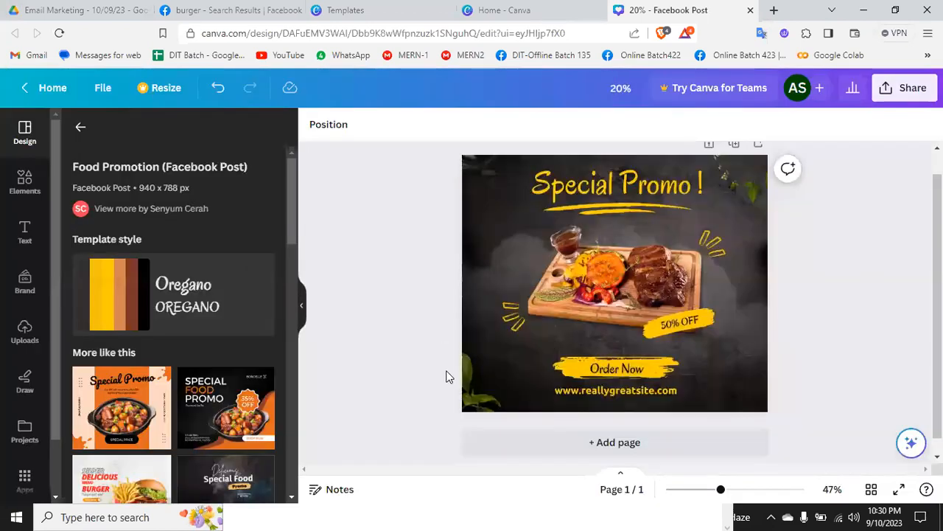
Step: Shift the food board photo slightly to the right within the Special Promo post
{"action": "left_click", "coordinate": [679, 287]}
{"action": "left_click", "coordinate": [876, 294]}
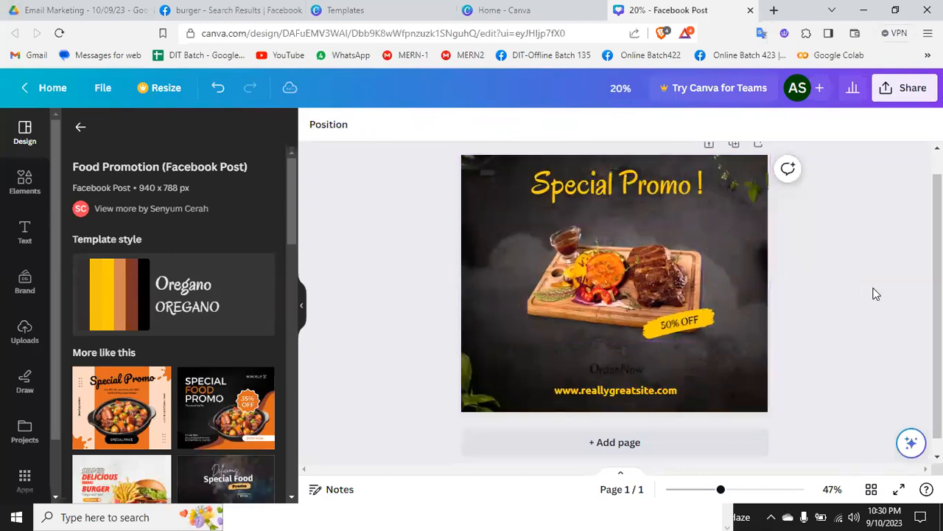
{"action": "left_click_drag", "start_coordinate": [598, 281], "coordinate": [557, 235]}
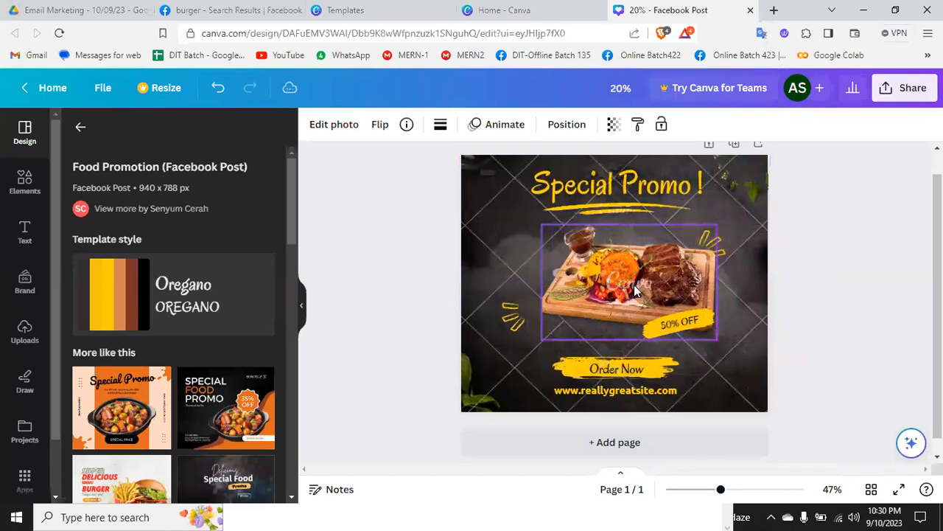
Step: Apply the Black Yellow Modern Delicious Burger Facebook Post template to the page
{"action": "scroll", "coordinate": [177, 435], "scroll_direction": "down", "scroll_amount": 5}
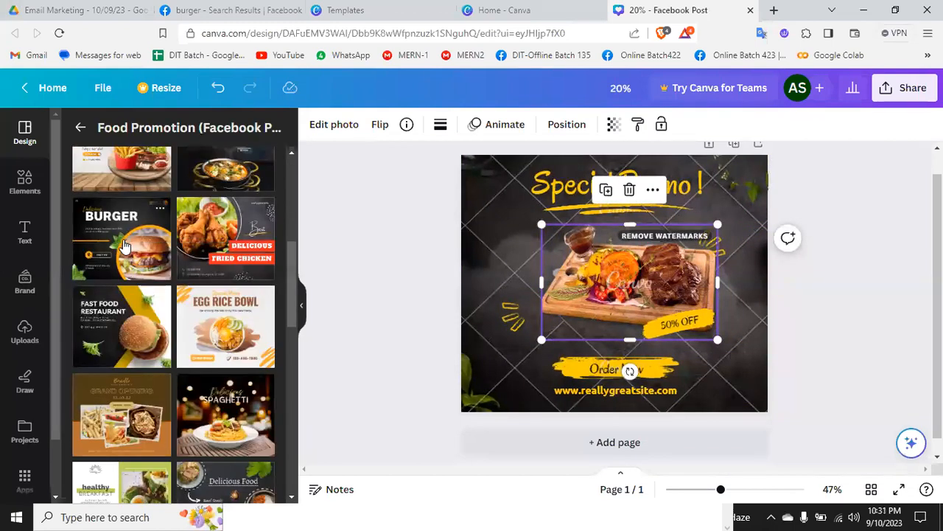
{"action": "left_click", "coordinate": [123, 245]}
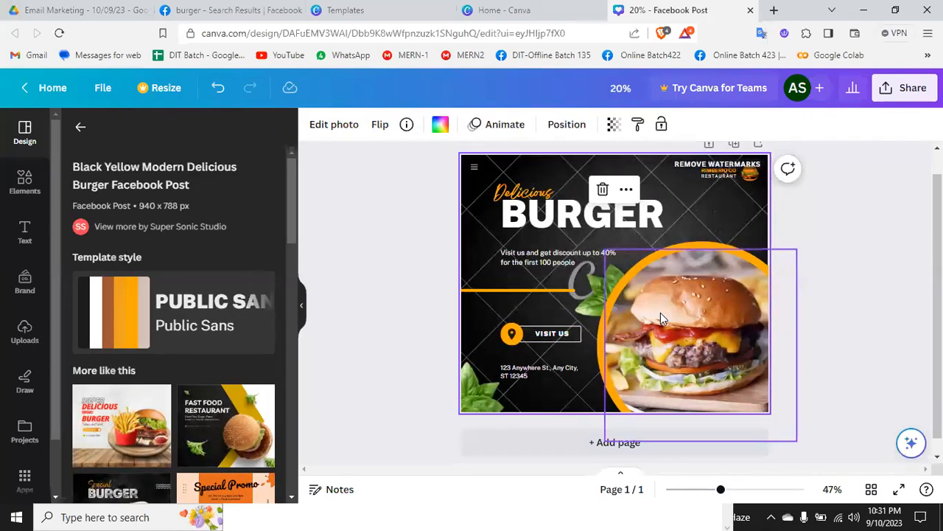
{"action": "left_click", "coordinate": [916, 300]}
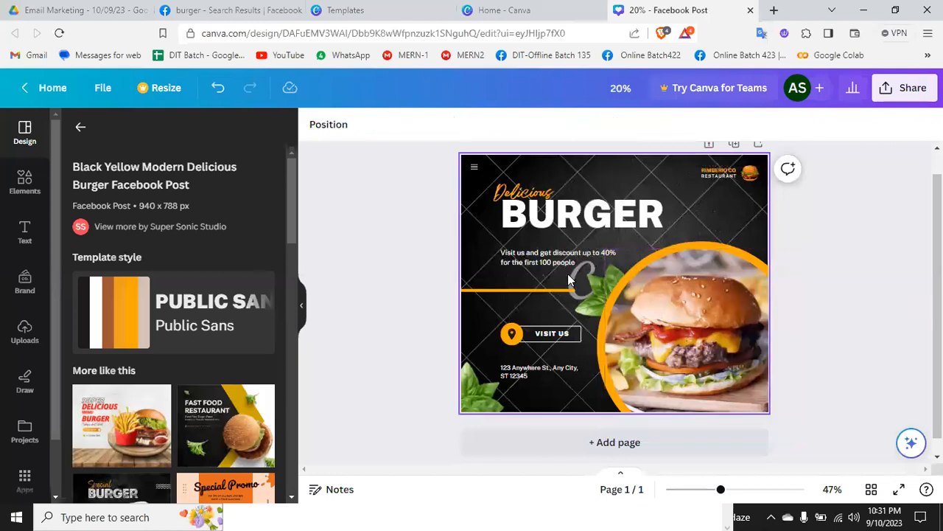
Step: Try rearranging the burger template's elements, dropping the green leaf image into the orange-ringed circular photo frame
{"action": "left_click", "coordinate": [588, 216]}
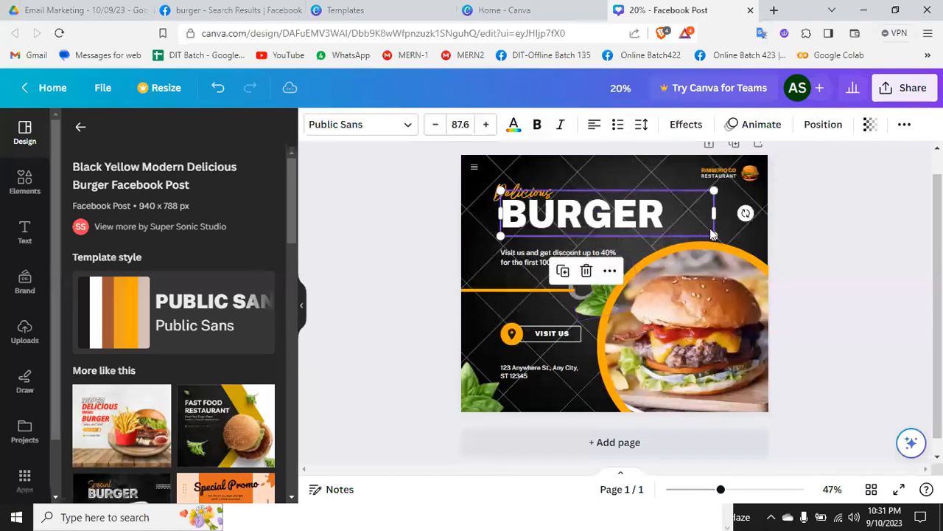
{"action": "left_click", "coordinate": [722, 316]}
{"action": "left_click", "coordinate": [577, 277]}
{"action": "left_click_drag", "start_coordinate": [591, 281], "coordinate": [609, 322]}
Step: Apply the Dark Burger Delivery Promotion Facebook Post template and move its burger photo off the page
{"action": "scroll", "coordinate": [100, 412], "scroll_direction": "down", "scroll_amount": 5}
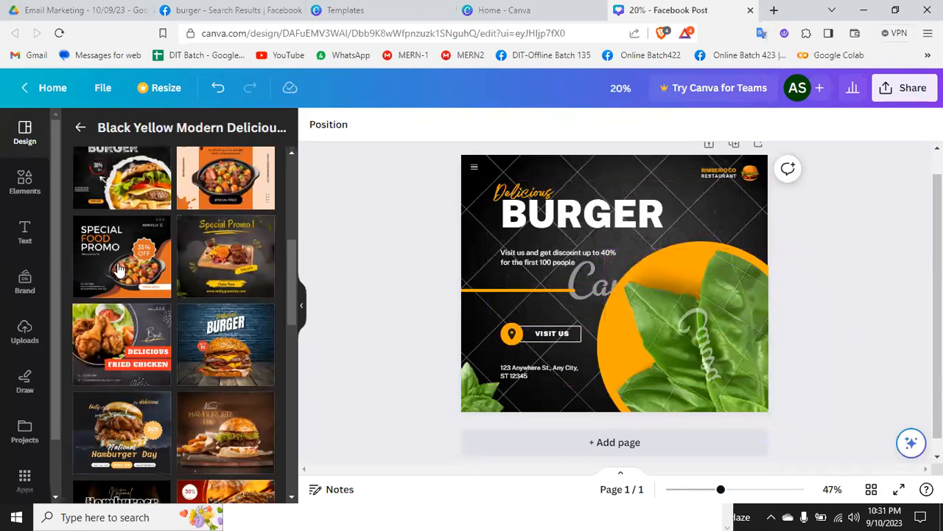
{"action": "left_click", "coordinate": [231, 333]}
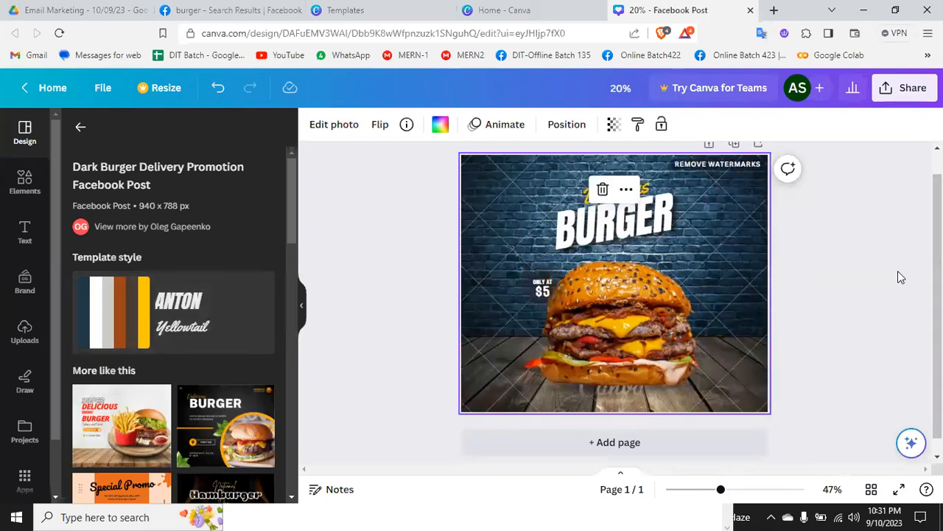
{"action": "left_click_drag", "start_coordinate": [741, 323], "coordinate": [501, 391]}
{"action": "left_click_drag", "start_coordinate": [610, 320], "coordinate": [804, 328]}
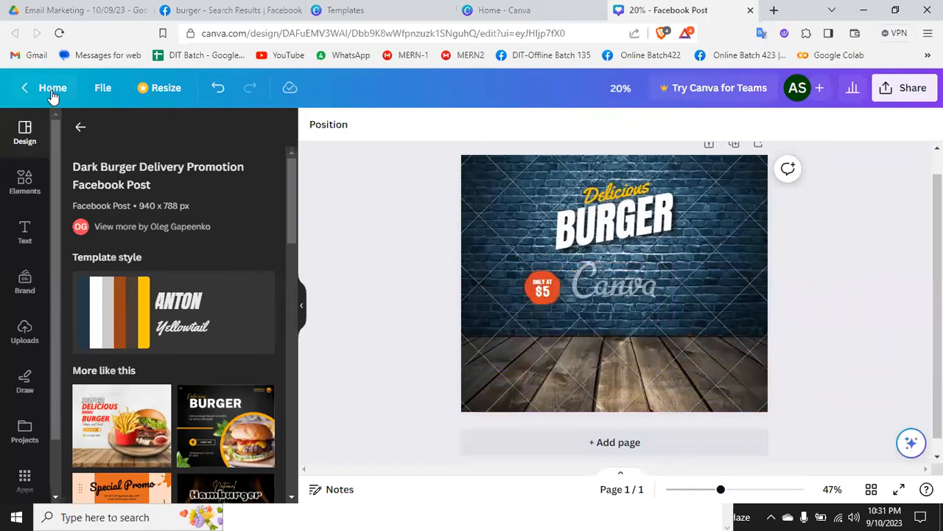
Step: Switch to the Canva home page, search templates for "facebook post" and browse the designs offered
{"action": "left_click", "coordinate": [510, 10]}
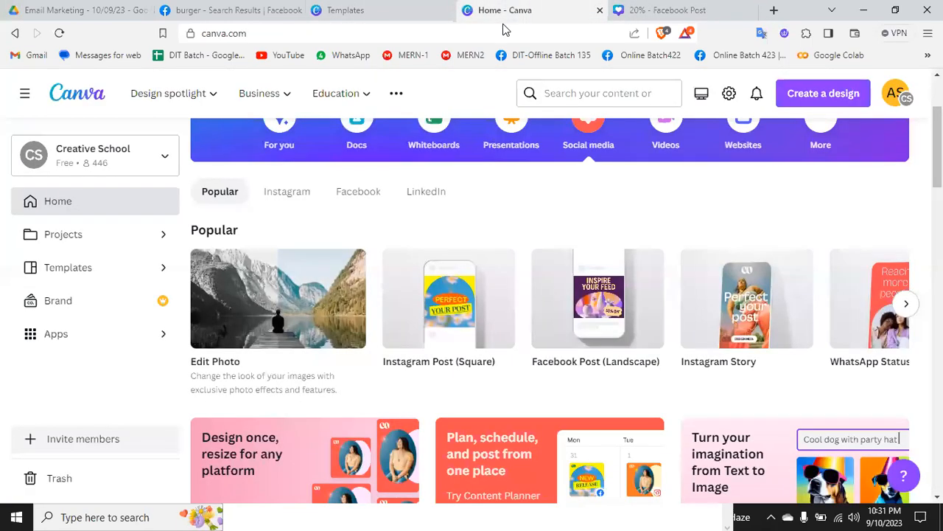
{"action": "scroll", "coordinate": [519, 303], "scroll_direction": "up", "scroll_amount": 2}
{"action": "left_click", "coordinate": [487, 209]}
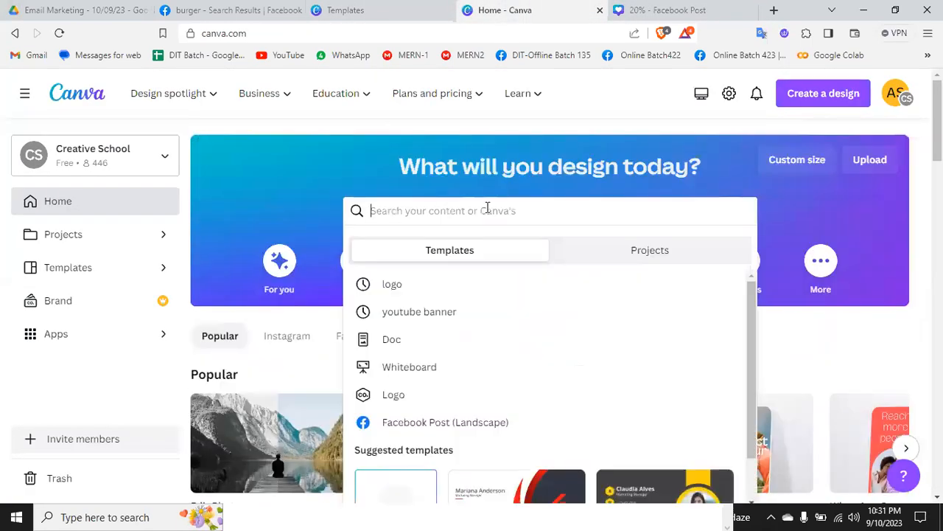
{"action": "type", "text": "face"}
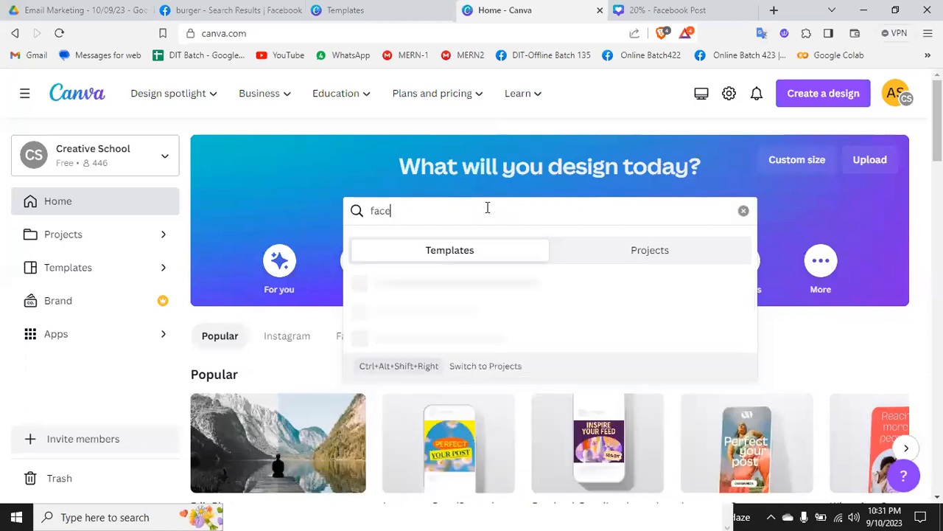
{"action": "type", "text": "b"}
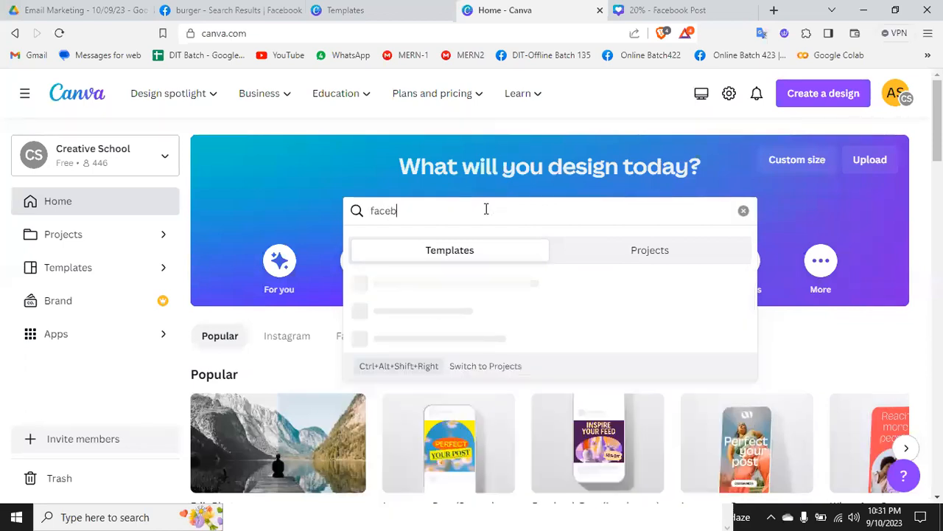
{"action": "type", "text": "ook pos"}
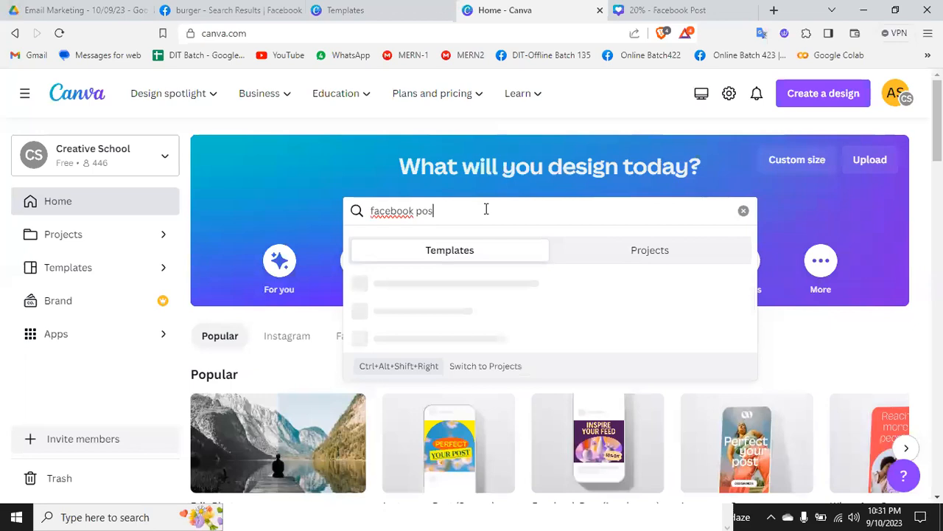
{"action": "type", "text": "t"}
{"action": "key", "text": "Return"}
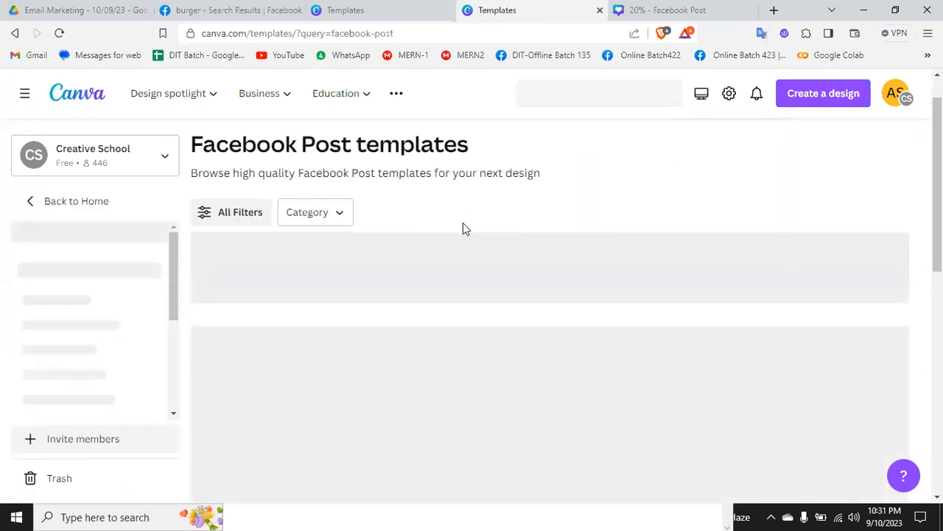
{"action": "scroll", "coordinate": [463, 229], "scroll_direction": "down", "scroll_amount": 1}
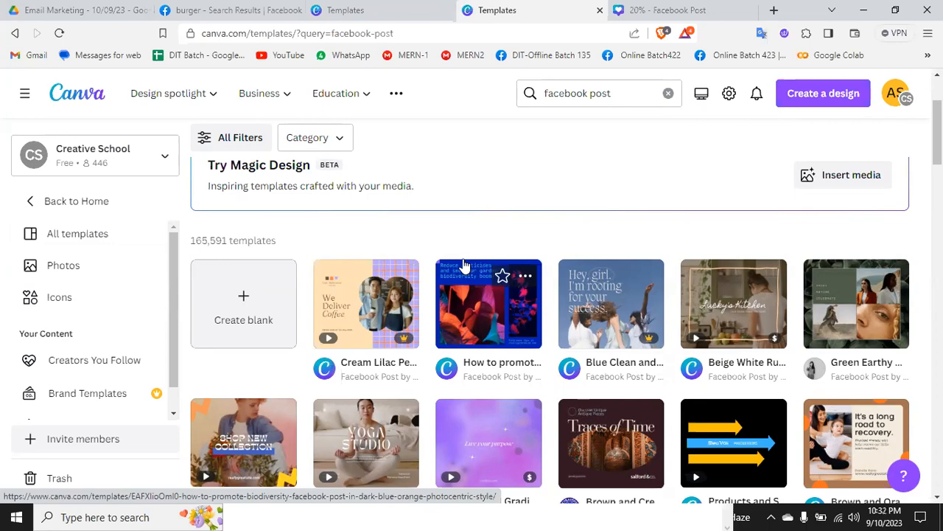
{"action": "scroll", "coordinate": [463, 261], "scroll_direction": "up", "scroll_amount": 2}
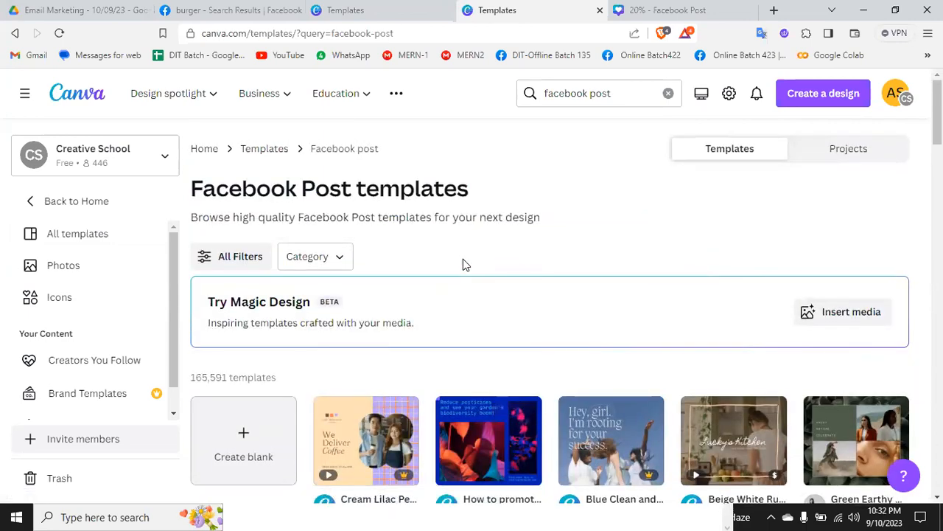
{"action": "scroll", "coordinate": [463, 262], "scroll_direction": "down", "scroll_amount": 5}
{"action": "scroll", "coordinate": [463, 264], "scroll_direction": "down", "scroll_amount": 2}
{"action": "scroll", "coordinate": [462, 264], "scroll_direction": "up", "scroll_amount": 6}
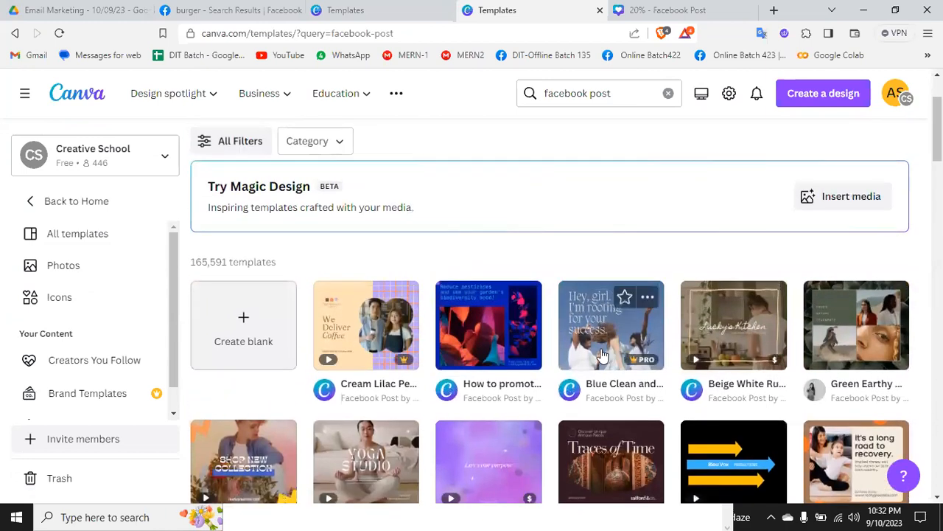
Step: Change the template search to "social media post"
{"action": "left_click", "coordinate": [581, 95]}
{"action": "key", "text": "BackSpace"}
{"action": "type", "text": "social media post"}
{"action": "key", "text": "Return"}
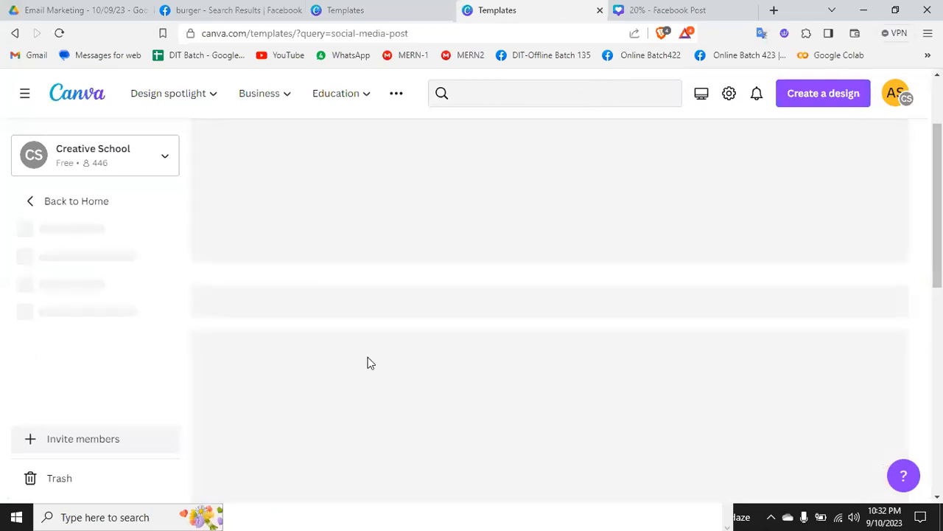
Step: Open the "sale bannner social media post" template with the Super Sale heading for customization
{"action": "scroll", "coordinate": [371, 364], "scroll_direction": "down", "scroll_amount": 3}
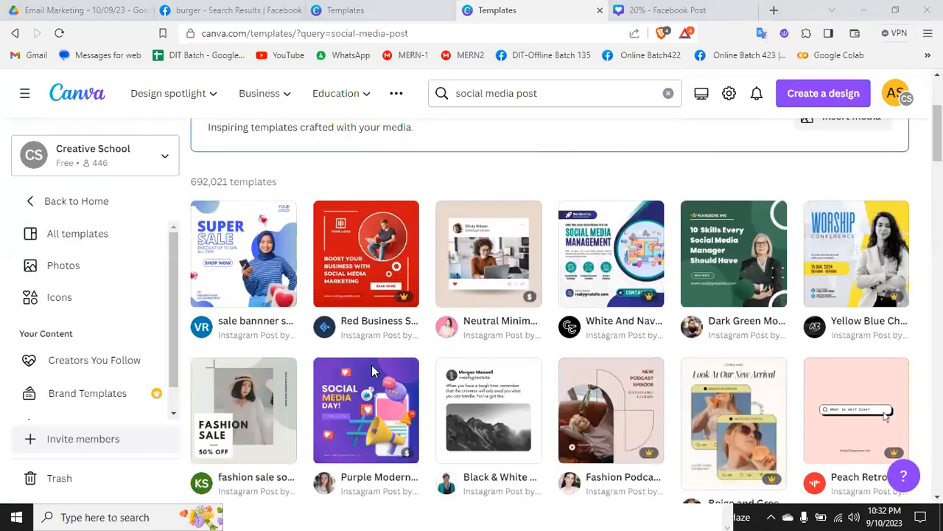
{"action": "left_click", "coordinate": [241, 256]}
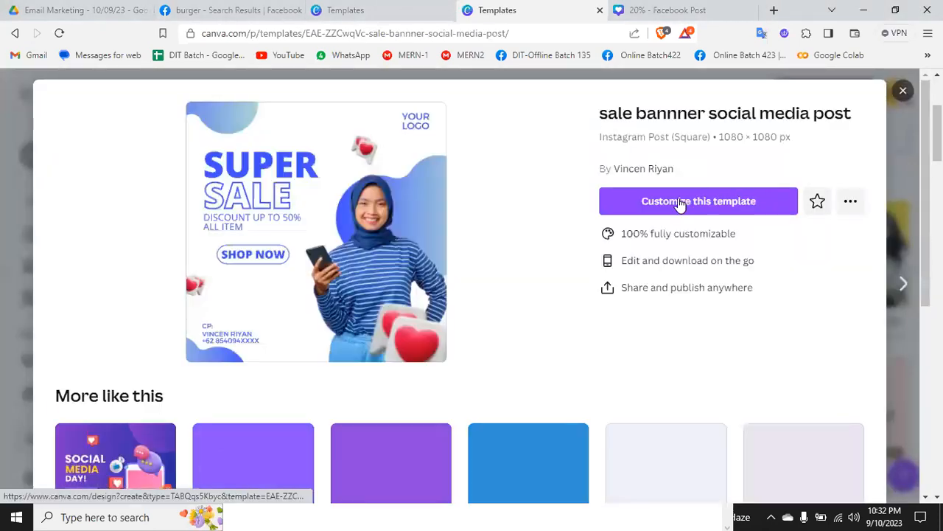
{"action": "left_click", "coordinate": [679, 203]}
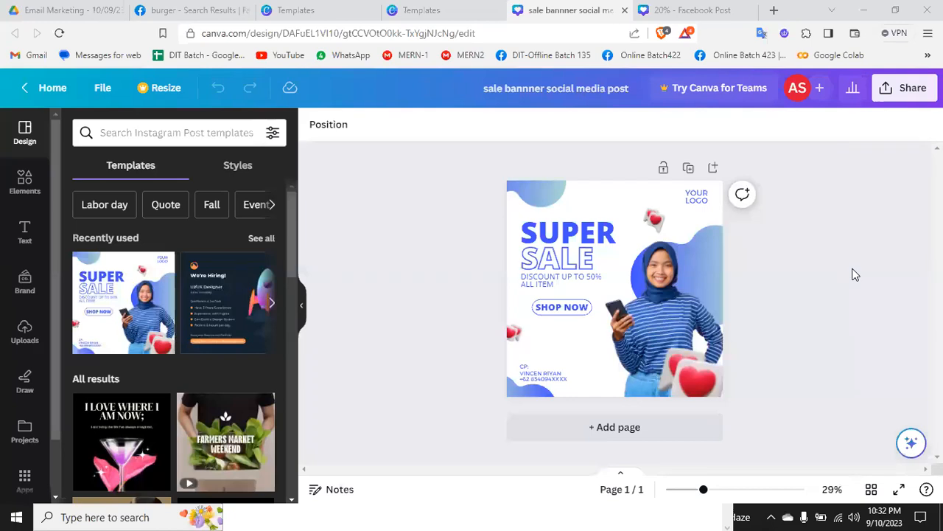
Step: Search the design's templates for "fashion" and apply the Fashion Promo Instagram Post template with three model photos
{"action": "left_click", "coordinate": [159, 136]}
{"action": "type", "text": "c"}
{"action": "key", "text": "BackSpace"}
{"action": "type", "text": "fas"}
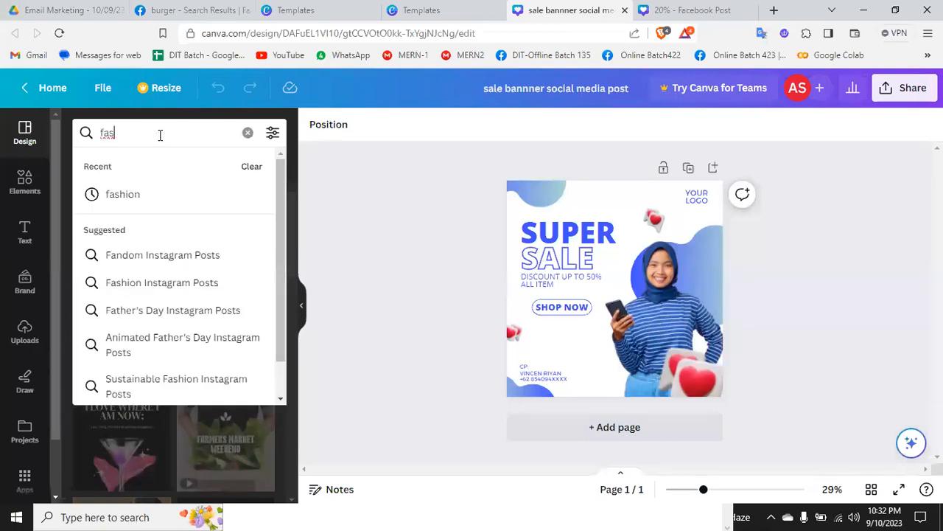
{"action": "type", "text": "hion"}
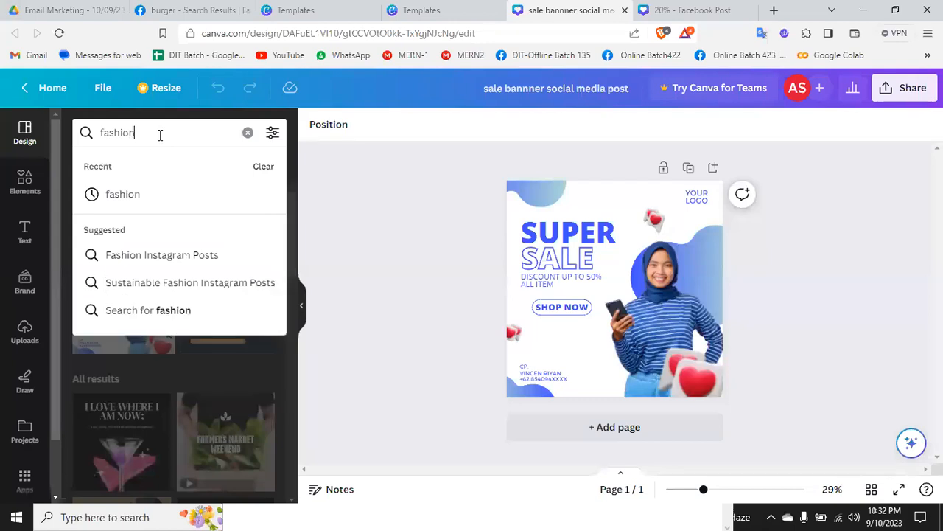
{"action": "key", "text": "Return"}
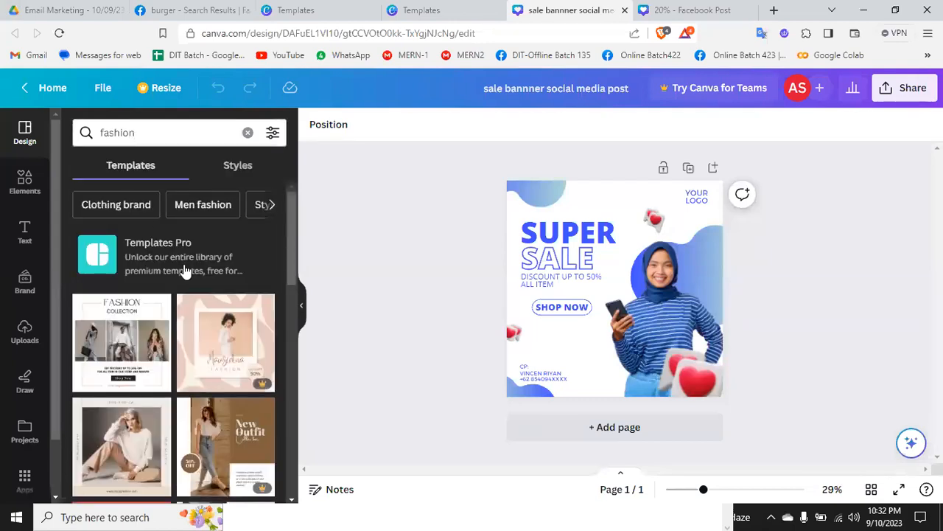
{"action": "left_click", "coordinate": [130, 325]}
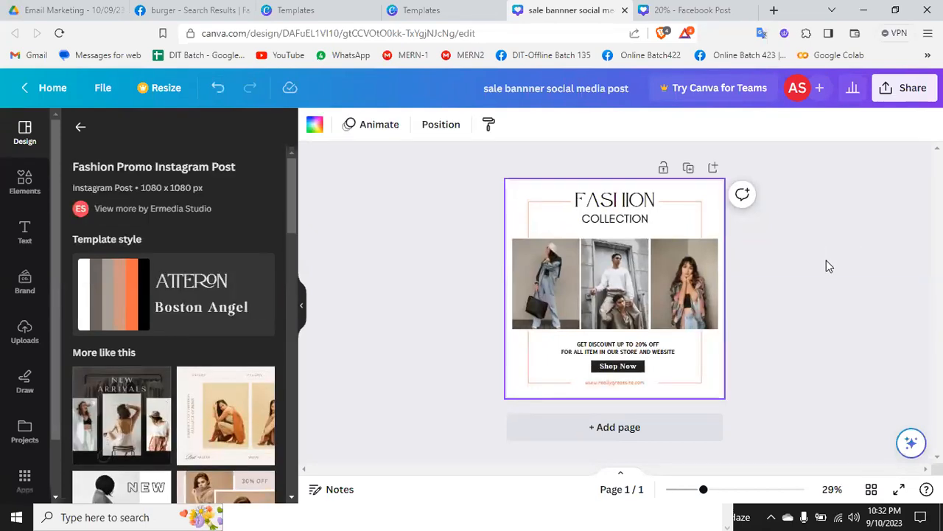
Step: Examine the Fashion Collection post up close and browse the similar templates suggested for it
{"action": "scroll", "coordinate": [826, 261], "scroll_direction": "up", "scroll_amount": 1}
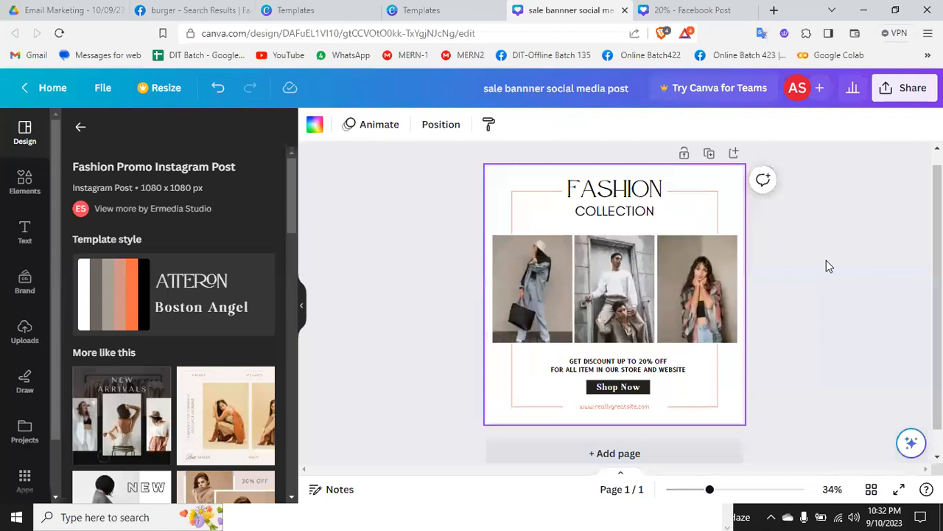
{"action": "scroll", "coordinate": [826, 260], "scroll_direction": "up", "scroll_amount": 2}
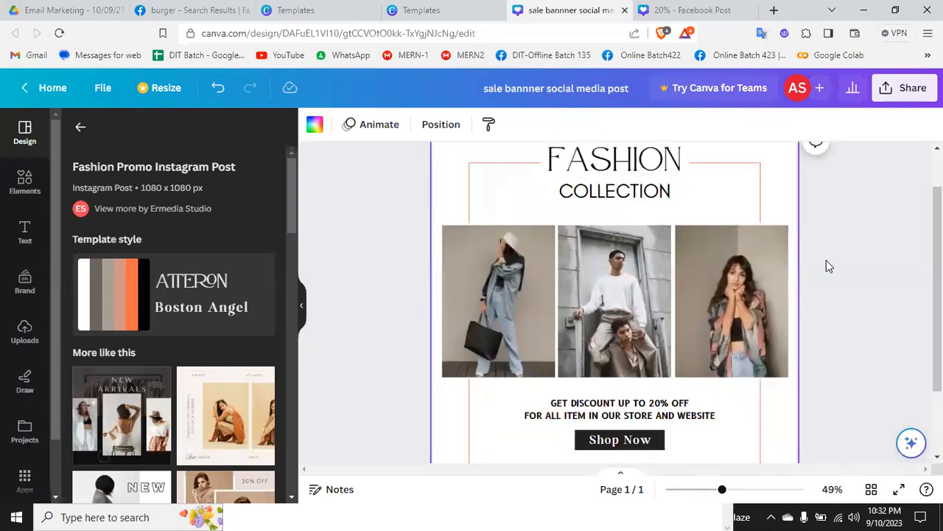
{"action": "scroll", "coordinate": [826, 266], "scroll_direction": "down", "scroll_amount": 1}
{"action": "scroll", "coordinate": [827, 266], "scroll_direction": "up", "scroll_amount": 1}
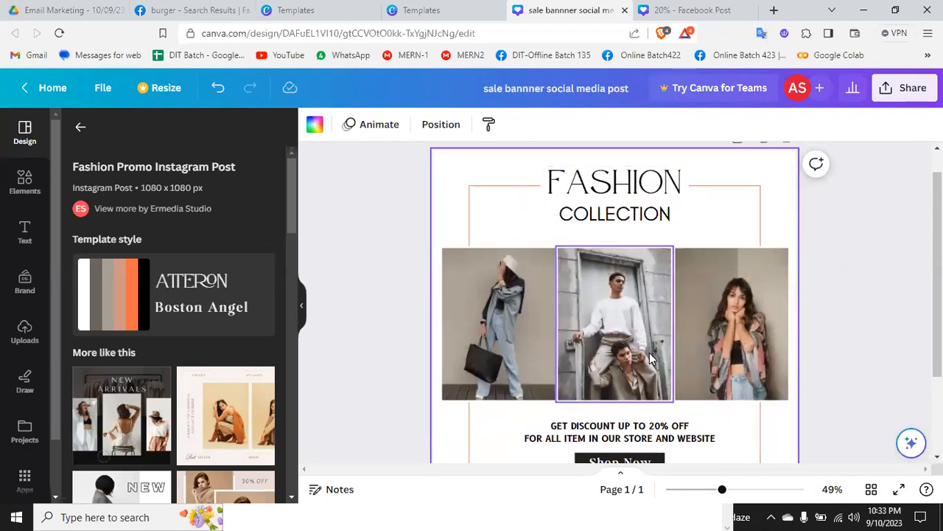
{"action": "scroll", "coordinate": [648, 337], "scroll_direction": "down", "scroll_amount": 1}
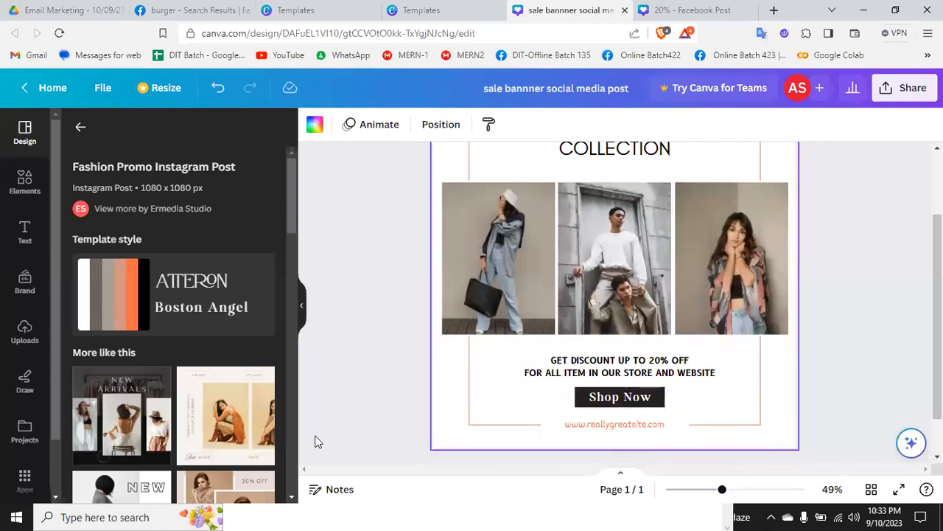
{"action": "scroll", "coordinate": [213, 415], "scroll_direction": "down", "scroll_amount": 6}
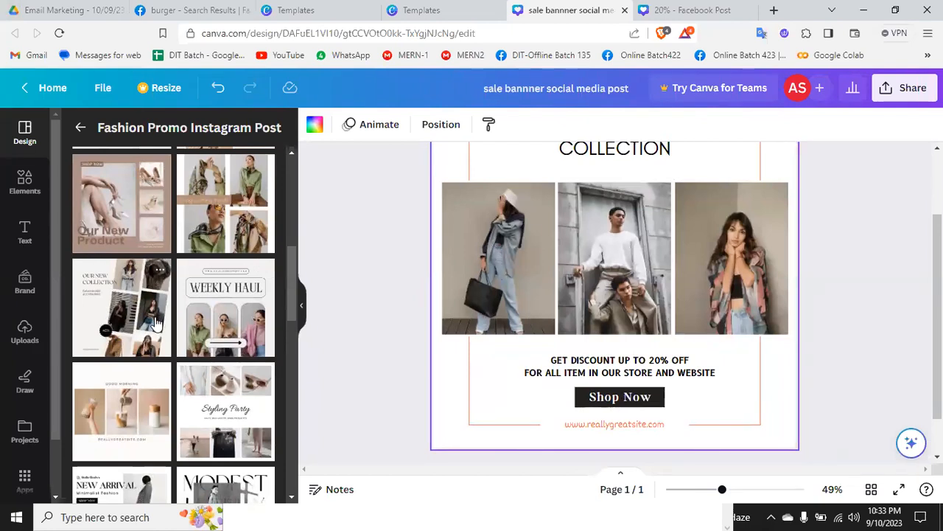
{"action": "scroll", "coordinate": [155, 322], "scroll_direction": "down", "scroll_amount": 3}
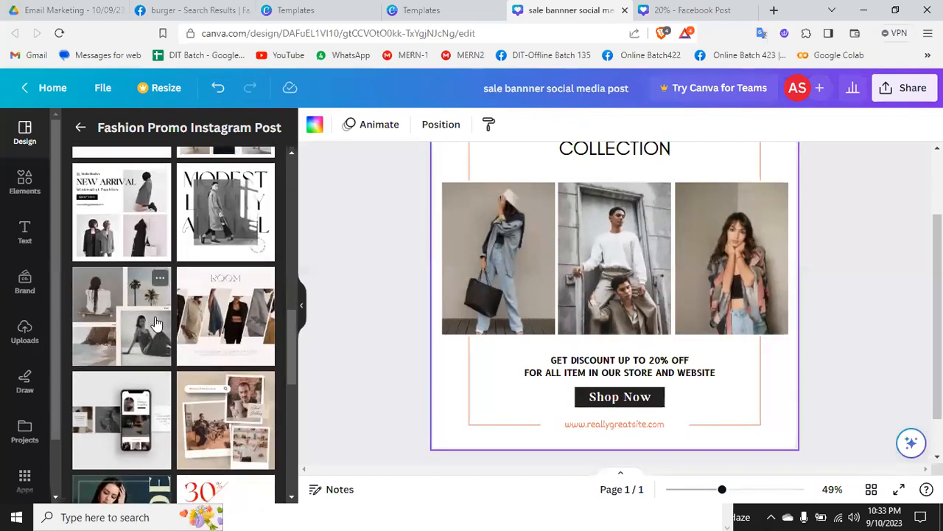
{"action": "scroll", "coordinate": [557, 322], "scroll_direction": "up", "scroll_amount": 2}
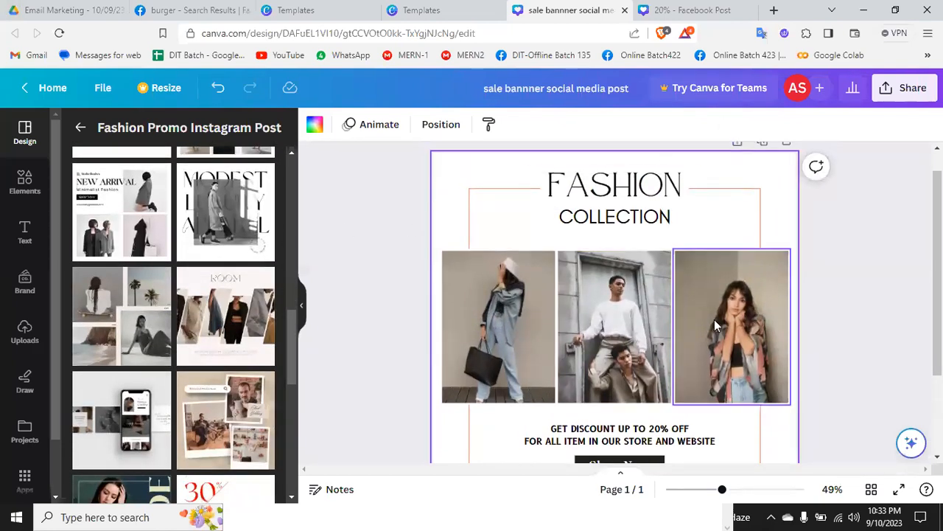
{"action": "scroll", "coordinate": [565, 367], "scroll_direction": "down", "scroll_amount": 2}
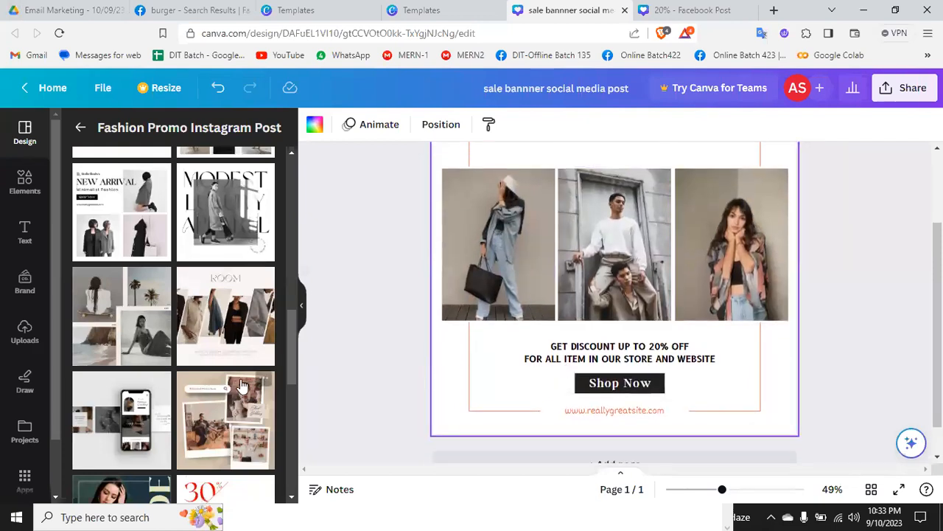
{"action": "scroll", "coordinate": [234, 398], "scroll_direction": "down", "scroll_amount": 2}
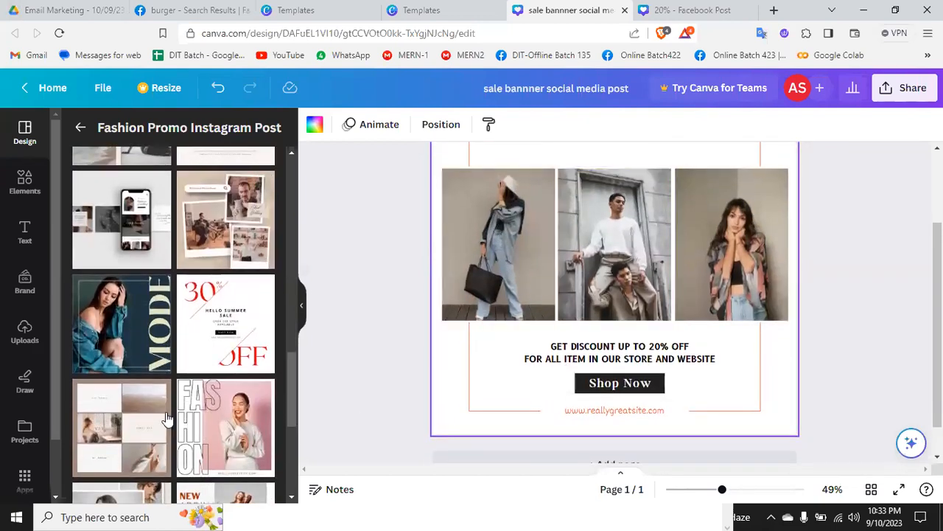
{"action": "scroll", "coordinate": [166, 417], "scroll_direction": "down", "scroll_amount": 2}
{"action": "scroll", "coordinate": [167, 418], "scroll_direction": "down", "scroll_amount": 5}
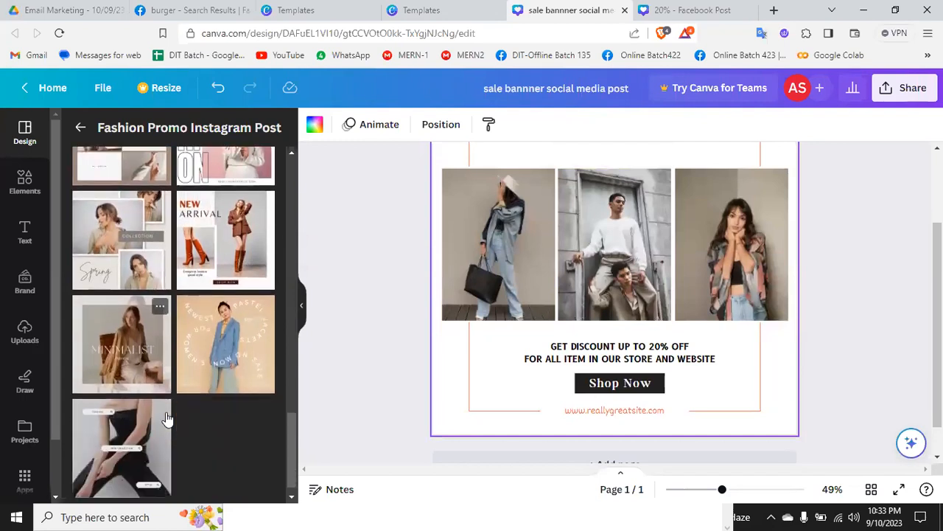
{"action": "scroll", "coordinate": [166, 418], "scroll_direction": "up", "scroll_amount": 10}
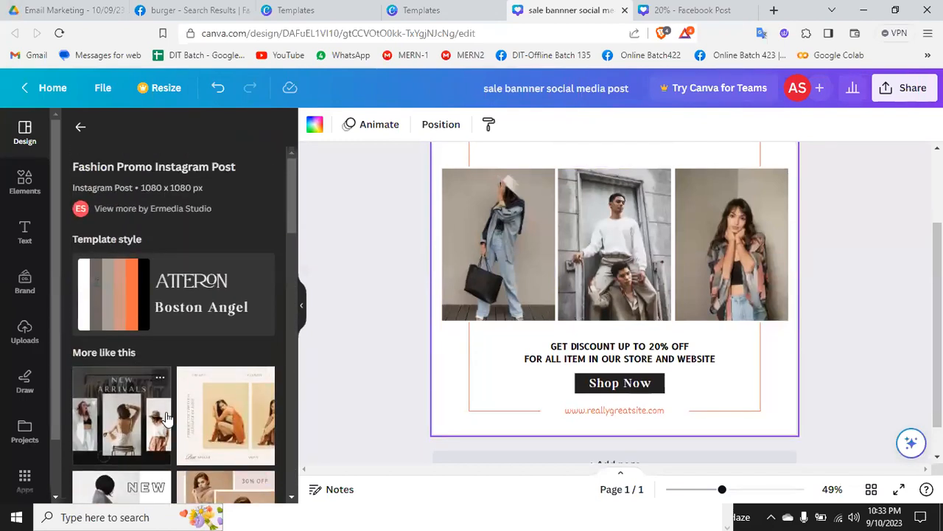
Step: Return to the template search and look for "social media marketing" templates
{"action": "left_click", "coordinate": [81, 130]}
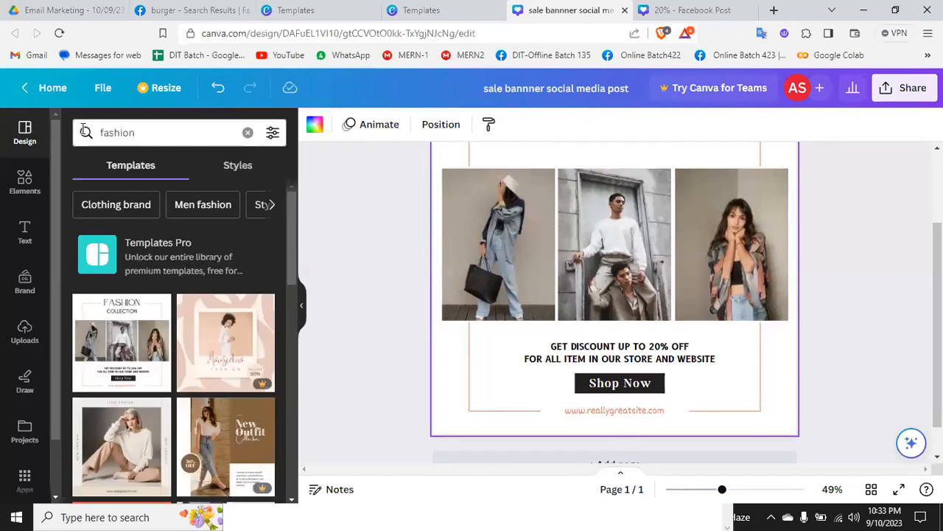
{"action": "double_click", "coordinate": [132, 133]}
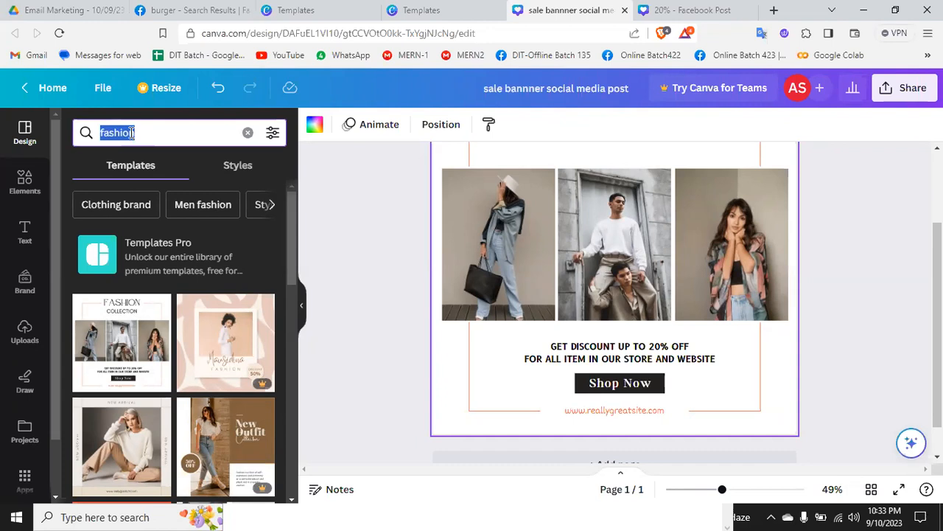
{"action": "type", "text": "social"}
{"action": "type", "text": " mei"}
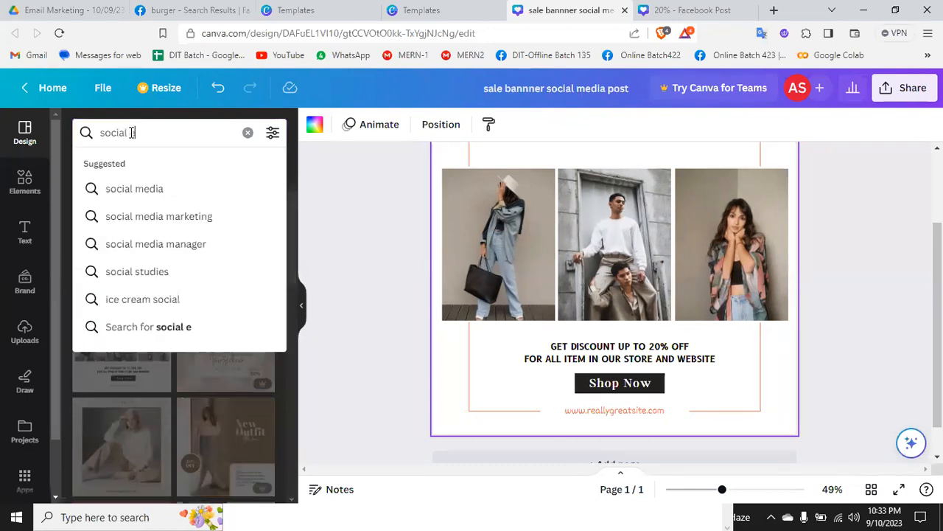
{"action": "key", "text": "BackSpace"}
{"action": "key", "text": "BackSpace"}
{"action": "key", "text": "BackSpace"}
{"action": "type", "text": "media"}
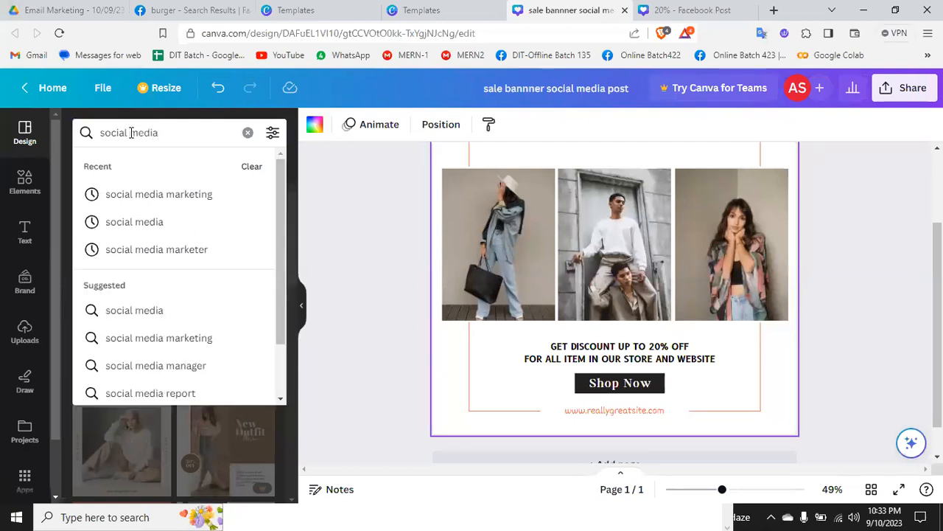
{"action": "left_click", "coordinate": [140, 193]}
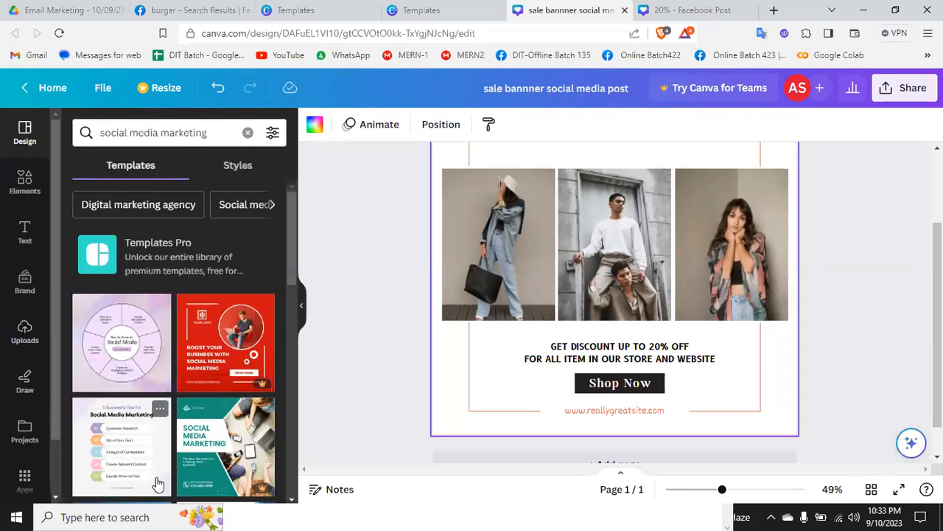
Step: Dismiss the upgrade offer for the green social media marketing template and apply the Digital Marketing Agency Instagram Post template instead
{"action": "left_click", "coordinate": [200, 461]}
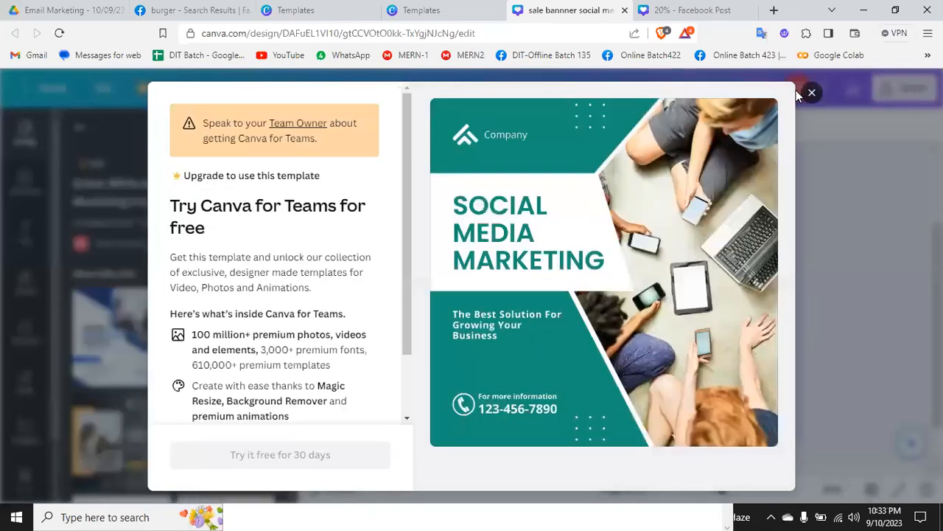
{"action": "left_click", "coordinate": [811, 91]}
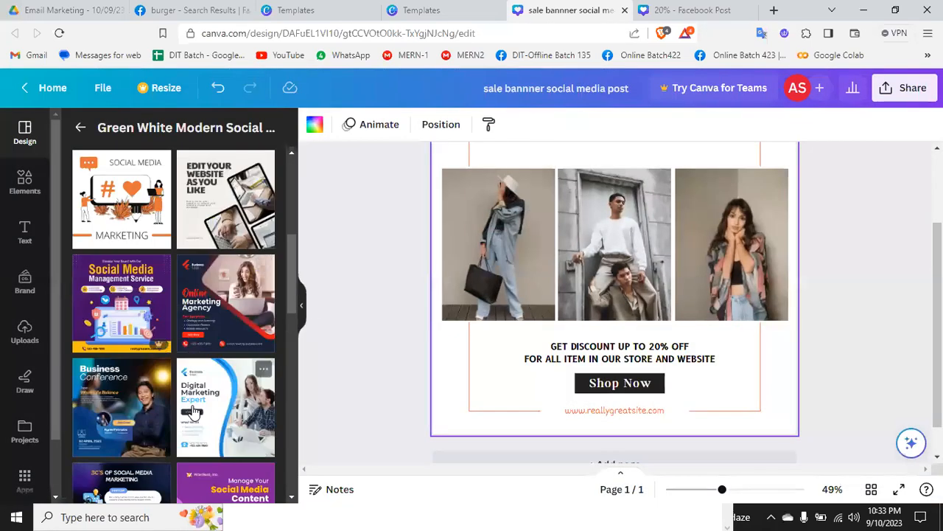
{"action": "left_click", "coordinate": [230, 289]}
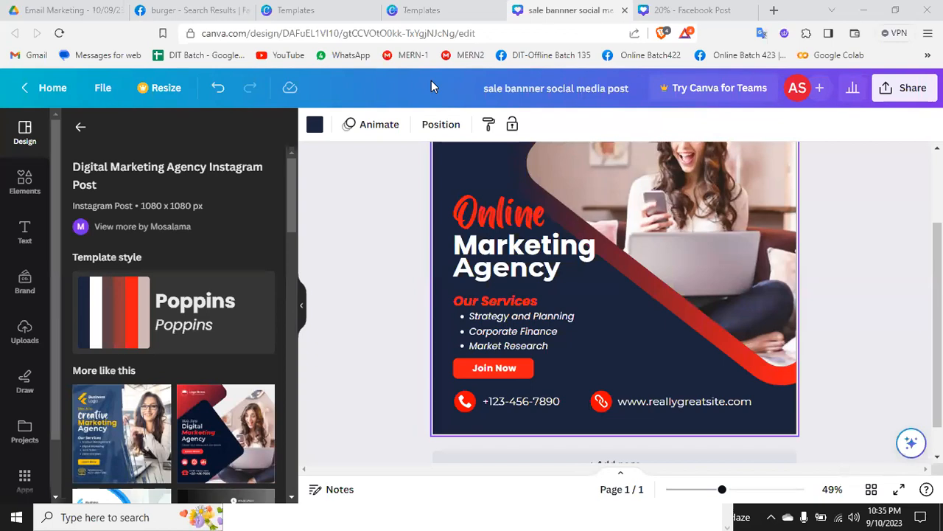
{"action": "scroll", "coordinate": [831, 259], "scroll_direction": "up", "scroll_amount": 1}
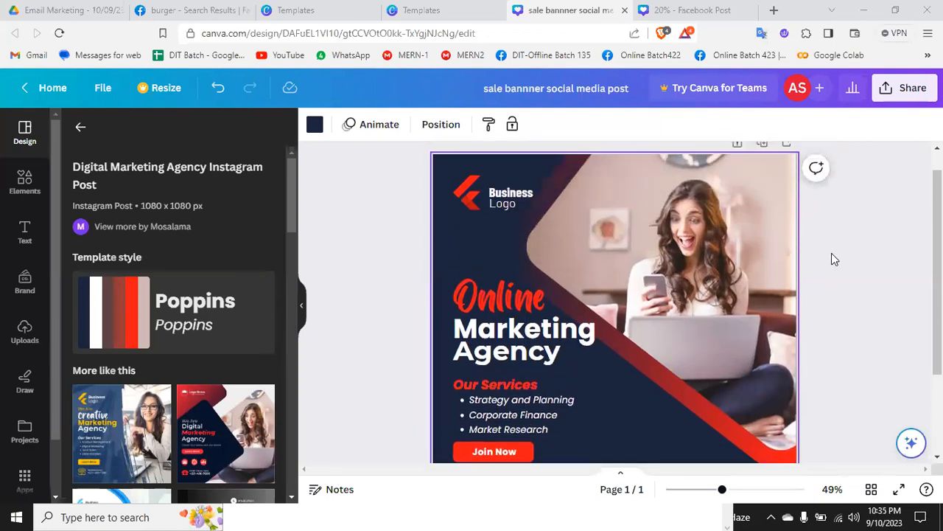
Step: Replace the design with the Modern Digital Marketing Agency Instagram Post template and select its photo to inspect the layout
{"action": "left_click", "coordinate": [145, 446]}
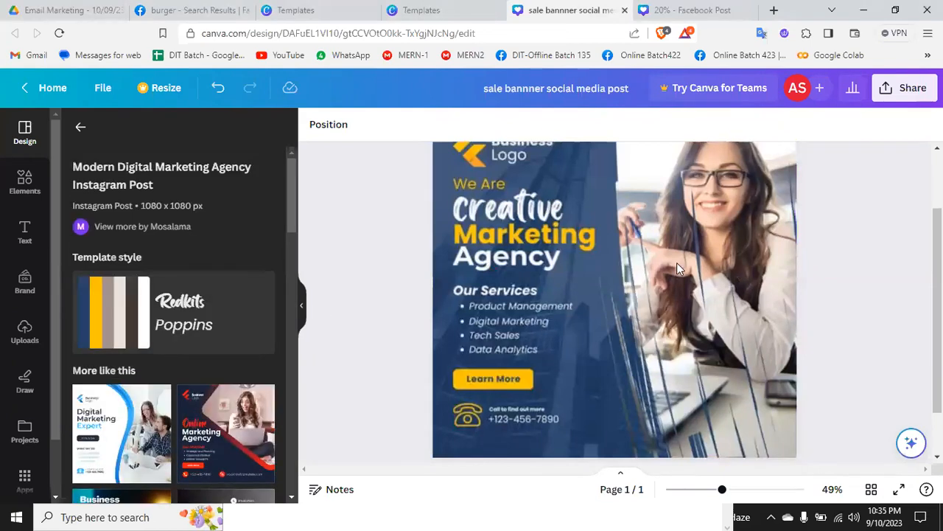
{"action": "left_click", "coordinate": [677, 263]}
{"action": "scroll", "coordinate": [848, 285], "scroll_direction": "up", "scroll_amount": 1}
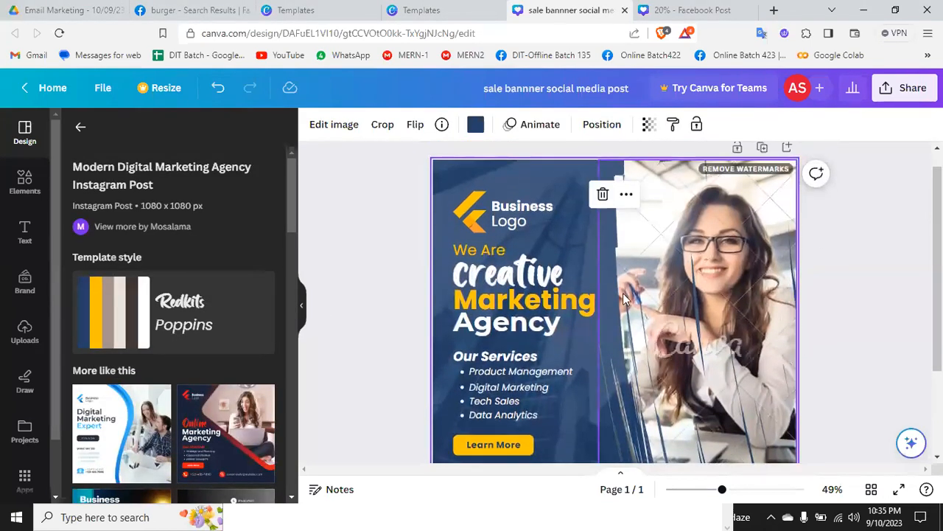
{"action": "scroll", "coordinate": [637, 307], "scroll_direction": "down", "scroll_amount": 3}
{"action": "scroll", "coordinate": [637, 306], "scroll_direction": "up", "scroll_amount": 3}
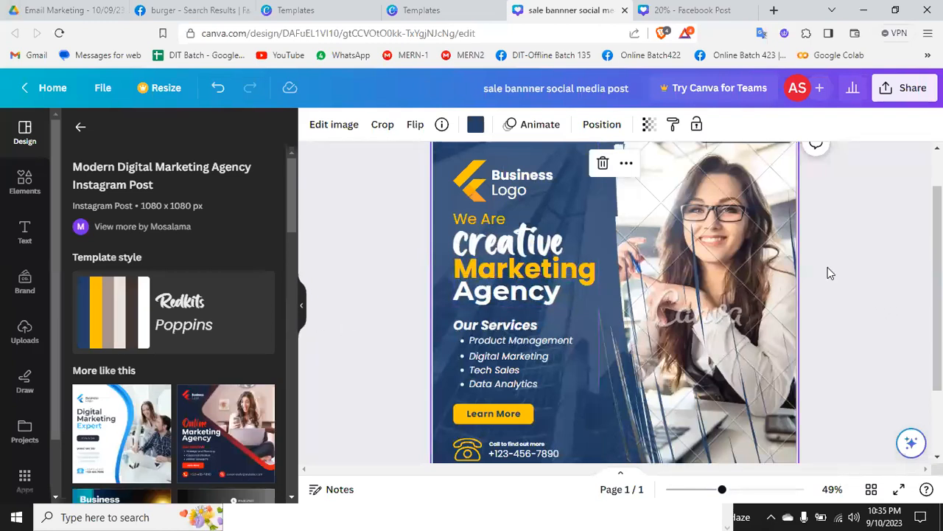
Step: Close the two open post designs, the sale banner template page and the bird club logo preview to return to the logo templates
{"action": "left_click", "coordinate": [624, 11]}
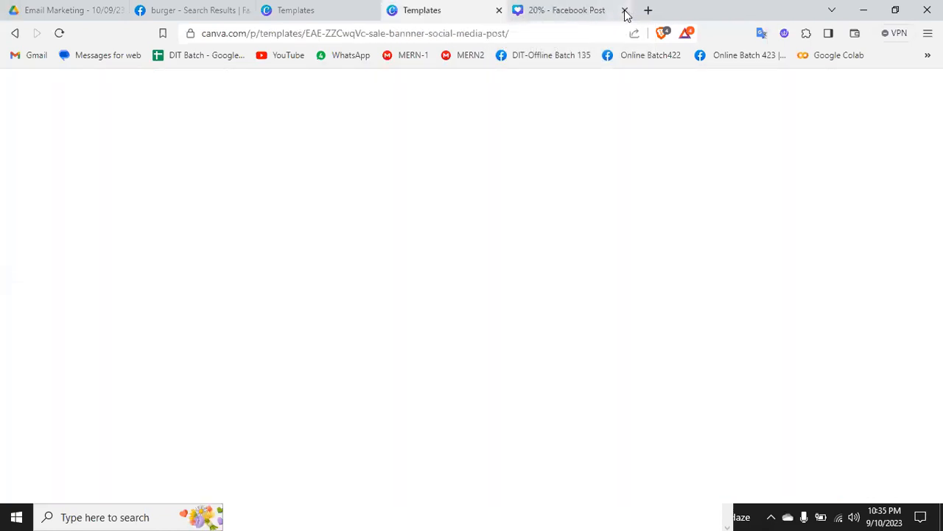
{"action": "left_click", "coordinate": [624, 10]}
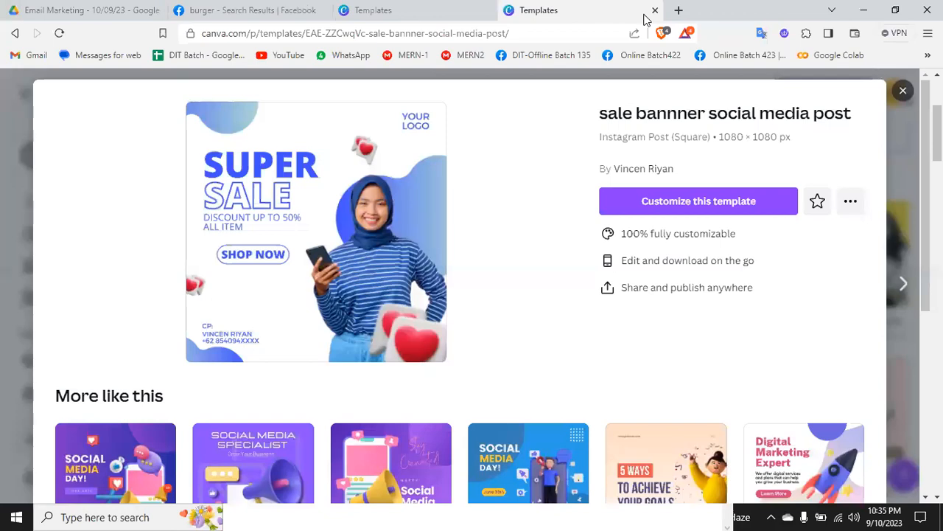
{"action": "left_click", "coordinate": [655, 11]}
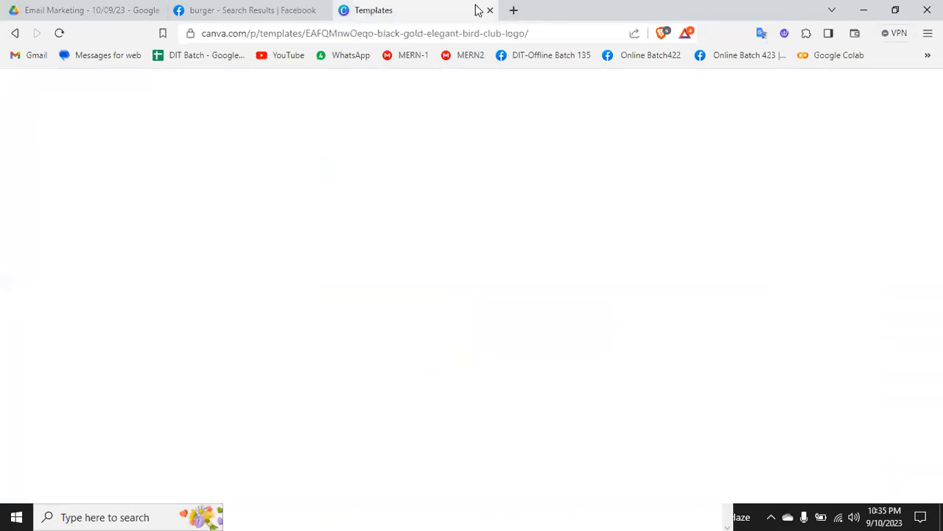
{"action": "left_click", "coordinate": [903, 89]}
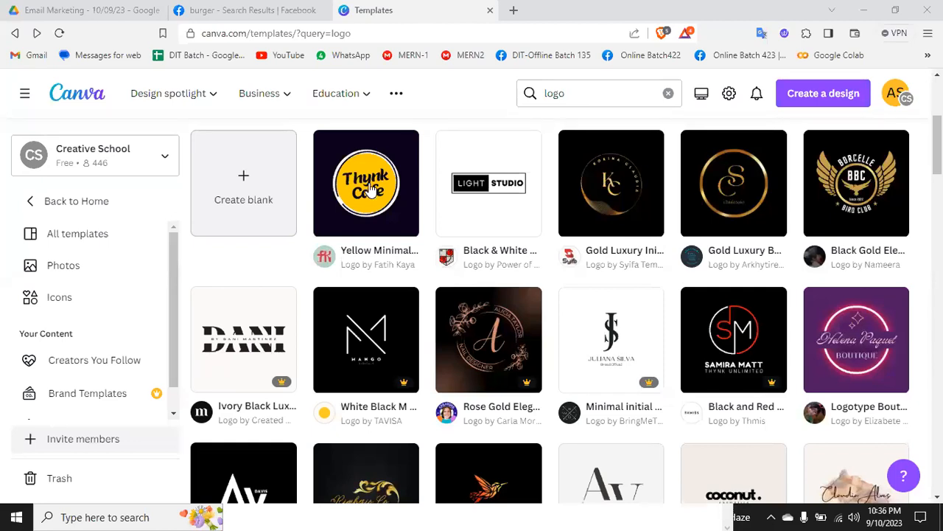
Step: Open the Gold Luxury Initial Circle Logo template for customization and replace it with the Red and Yellow Catering Flat Illustrative Food Place Logo
{"action": "left_click", "coordinate": [619, 179]}
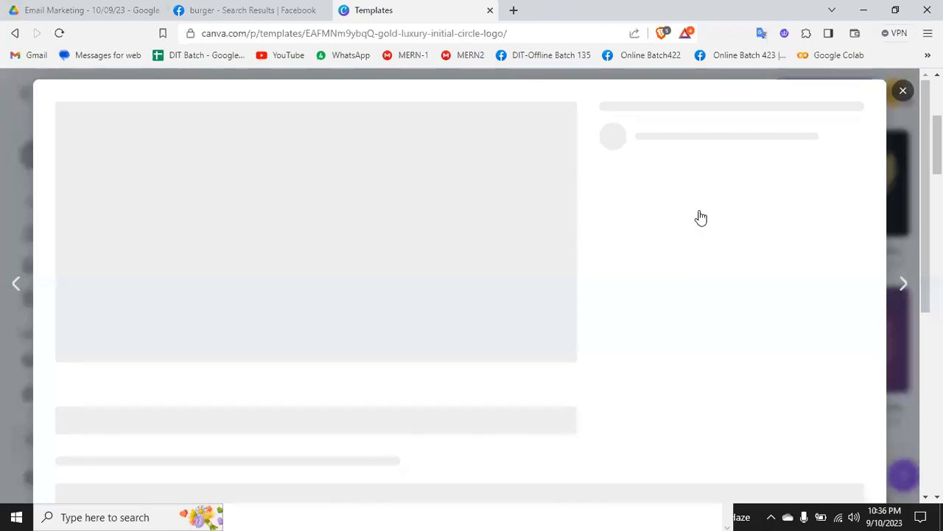
{"action": "left_click", "coordinate": [649, 201]}
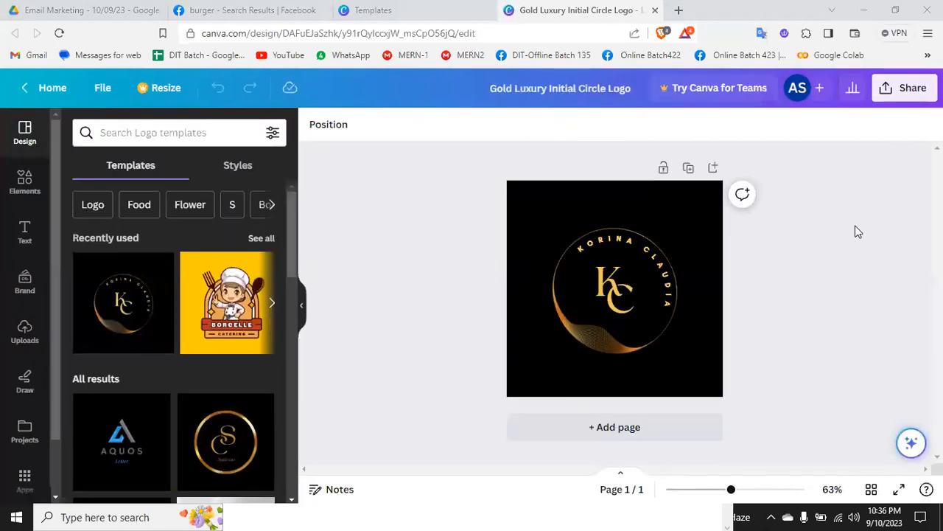
{"action": "left_click", "coordinate": [251, 299]}
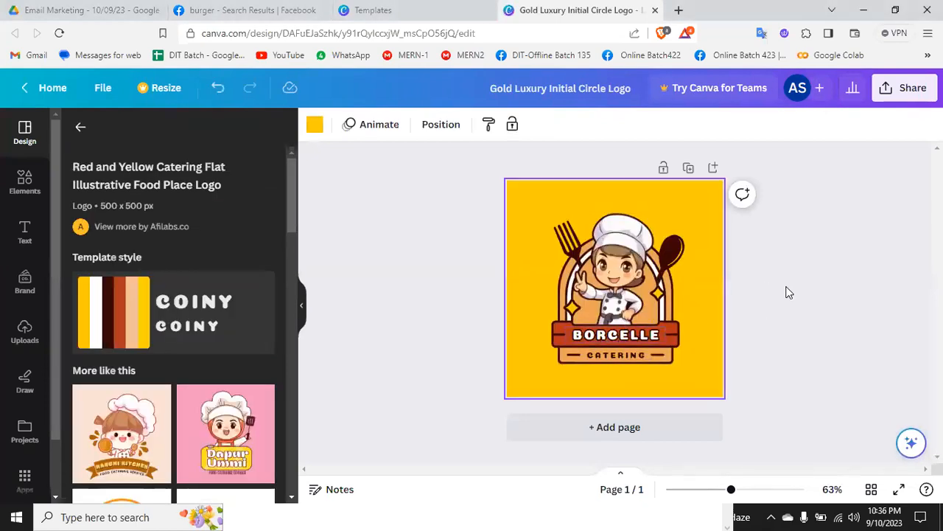
{"action": "left_click", "coordinate": [787, 291]}
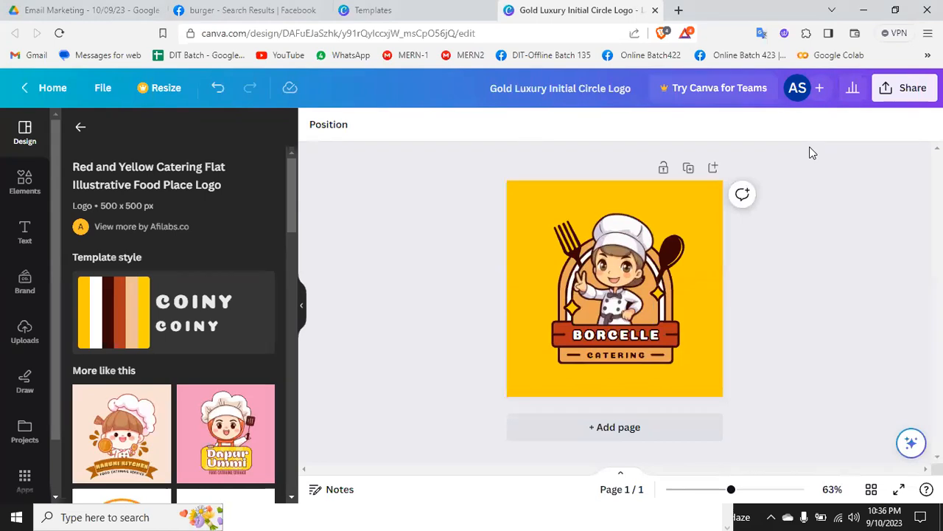
Step: Download the catering logo as a PNG and save it to the Desktop as Gold Luxury Initial Circle Logo.png
{"action": "left_click", "coordinate": [911, 89]}
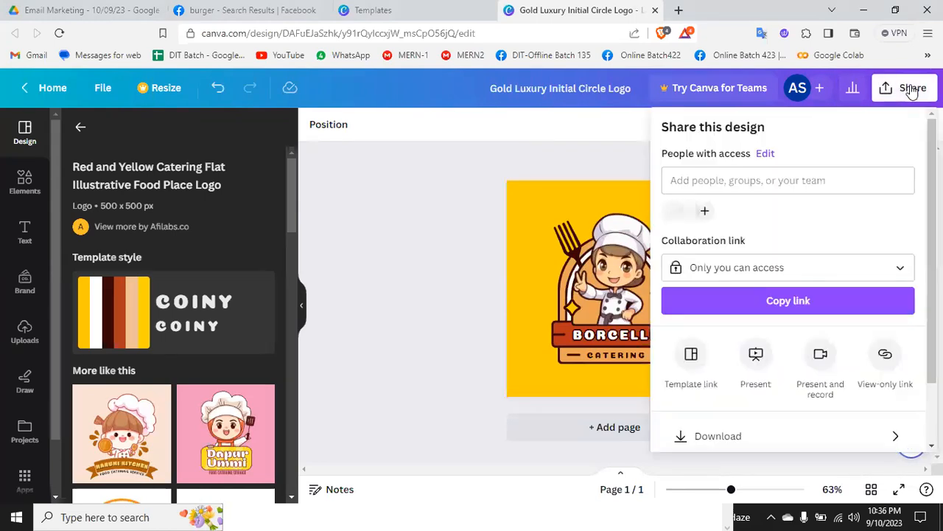
{"action": "scroll", "coordinate": [762, 320], "scroll_direction": "down", "scroll_amount": 2}
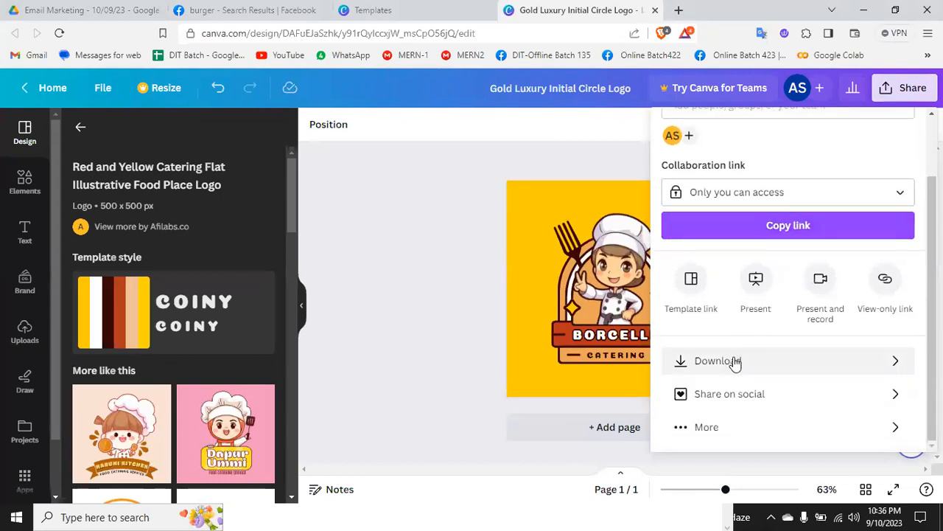
{"action": "left_click", "coordinate": [735, 361]}
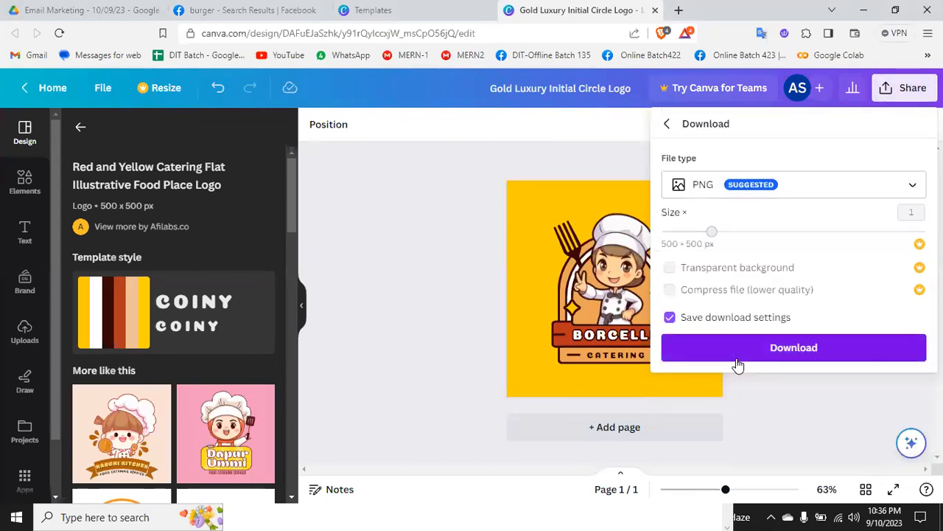
{"action": "left_click", "coordinate": [790, 187]}
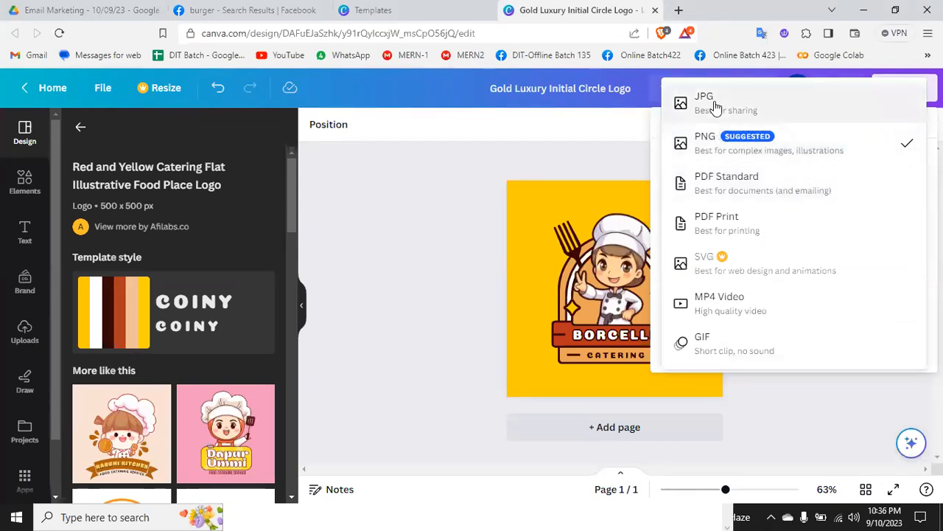
{"action": "left_click", "coordinate": [779, 147]}
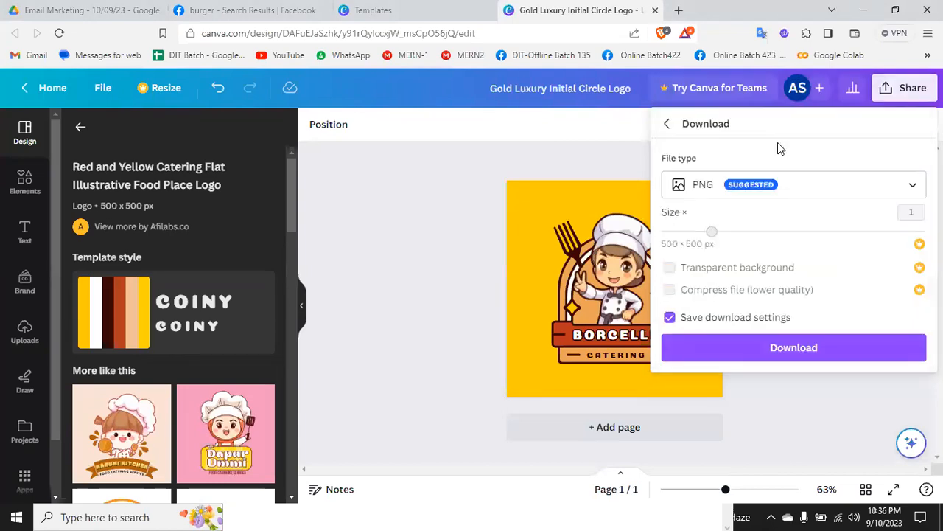
{"action": "left_click", "coordinate": [801, 351]}
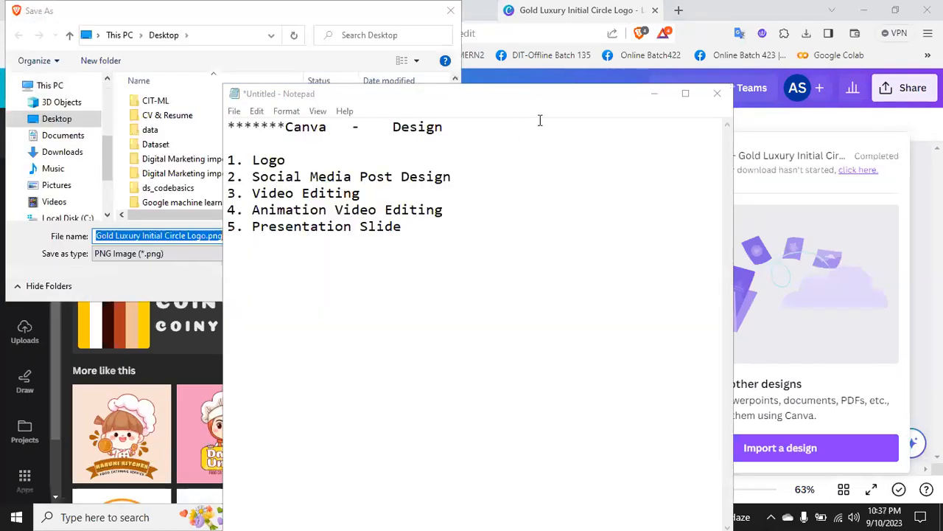
{"action": "left_click", "coordinate": [654, 94]}
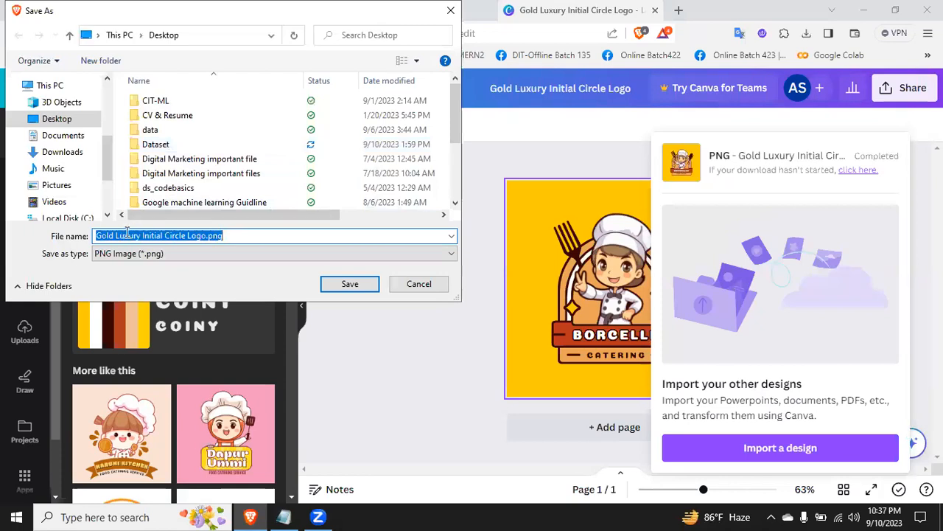
{"action": "left_click", "coordinate": [333, 283]}
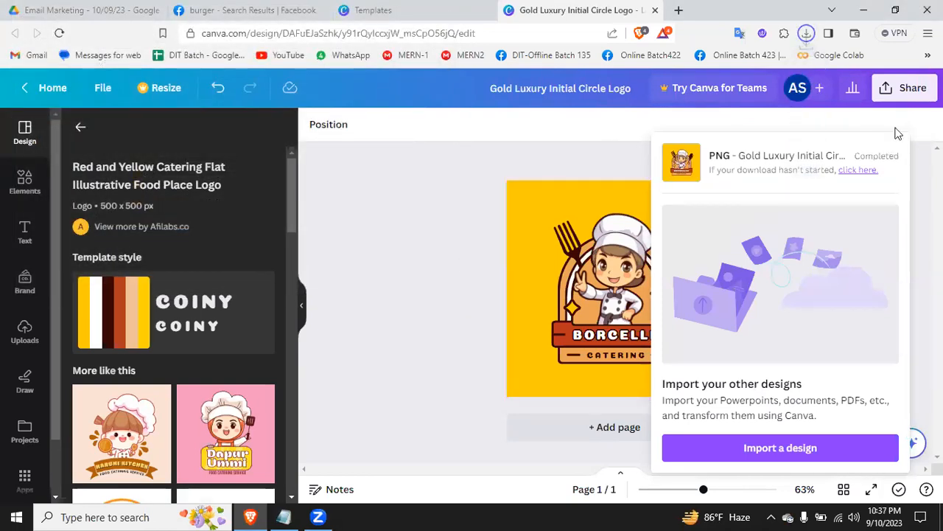
Step: Open the downloaded Gold Luxury Initial Circle Logo.png to check the image, and close the viewer
{"action": "left_click", "coordinate": [806, 33]}
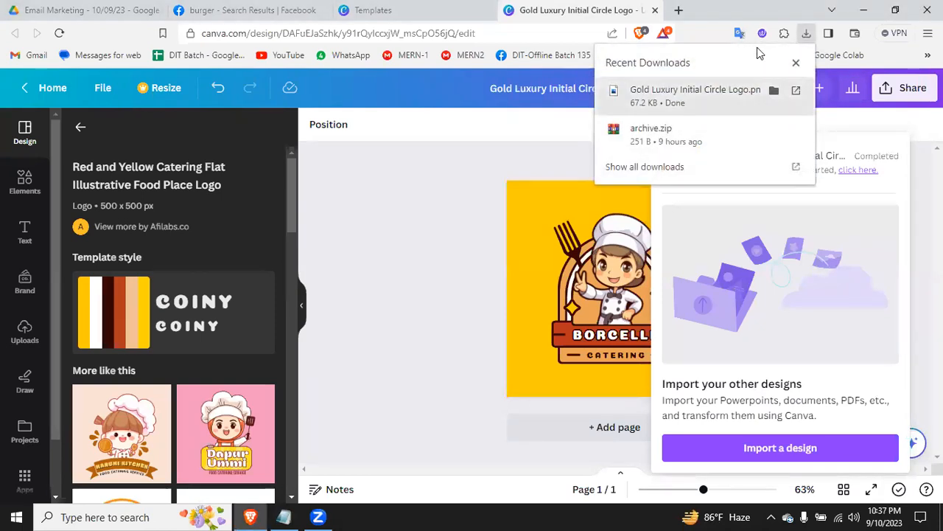
{"action": "key", "text": "Return"}
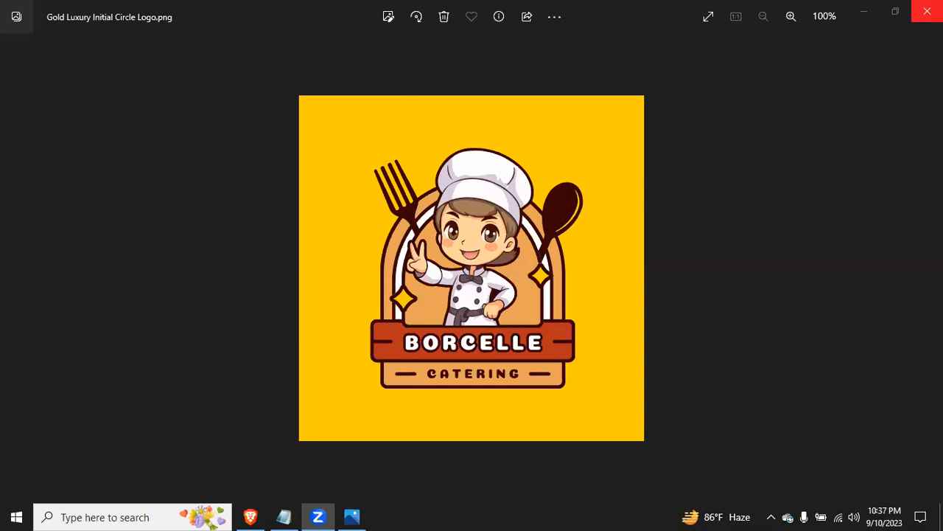
{"action": "left_click", "coordinate": [927, 10]}
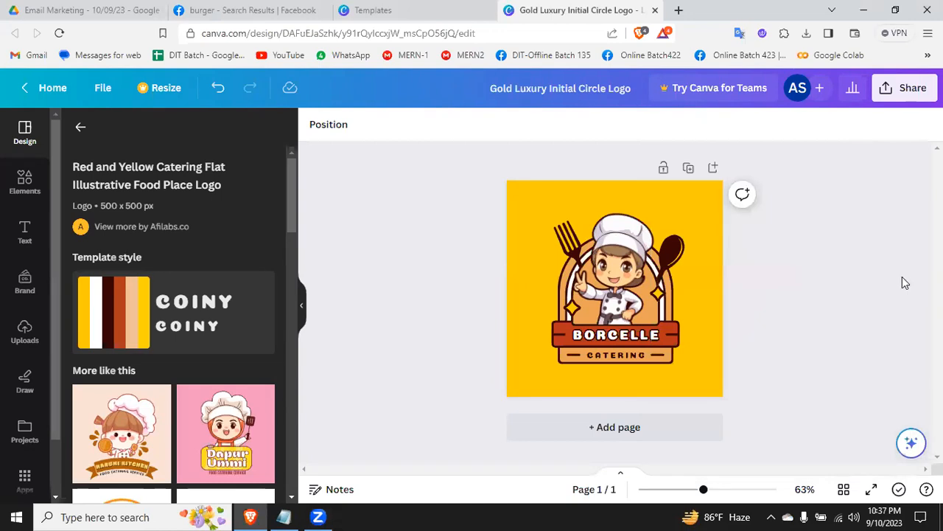
Step: Download the catering logo again as a PNG and save it in the Downloads folder as Gold Luxury Initial Circle Logo (1).png
{"action": "left_click", "coordinate": [903, 97]}
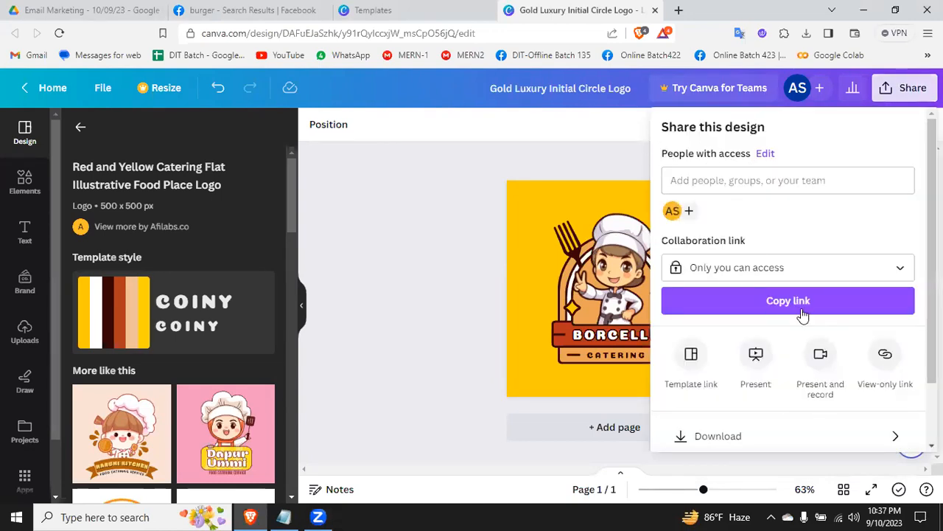
{"action": "left_click", "coordinate": [761, 441]}
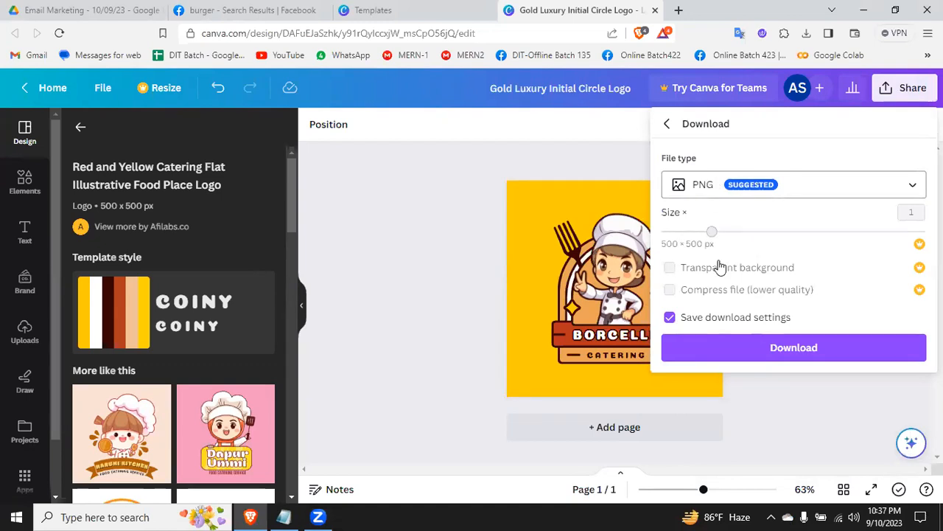
{"action": "left_click", "coordinate": [776, 345]}
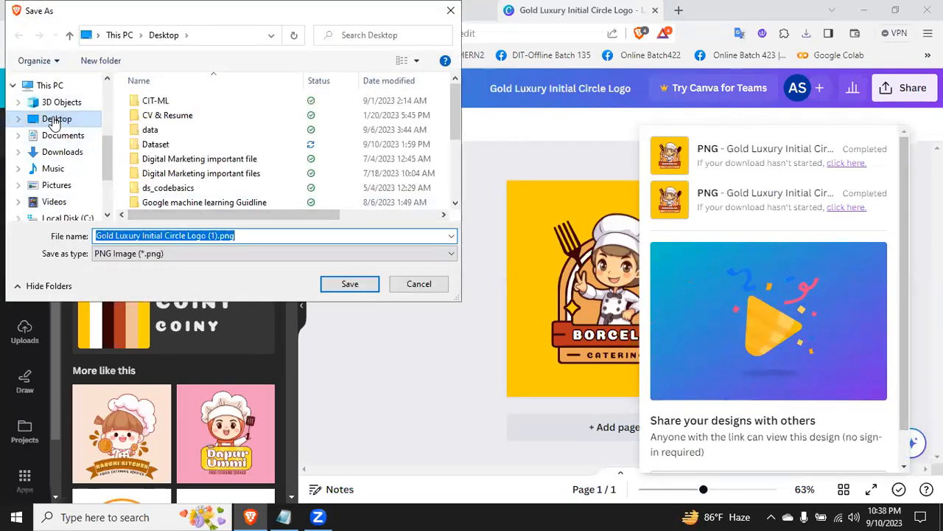
{"action": "left_click", "coordinate": [60, 152]}
{"action": "left_click", "coordinate": [185, 235]}
{"action": "left_click", "coordinate": [185, 235]}
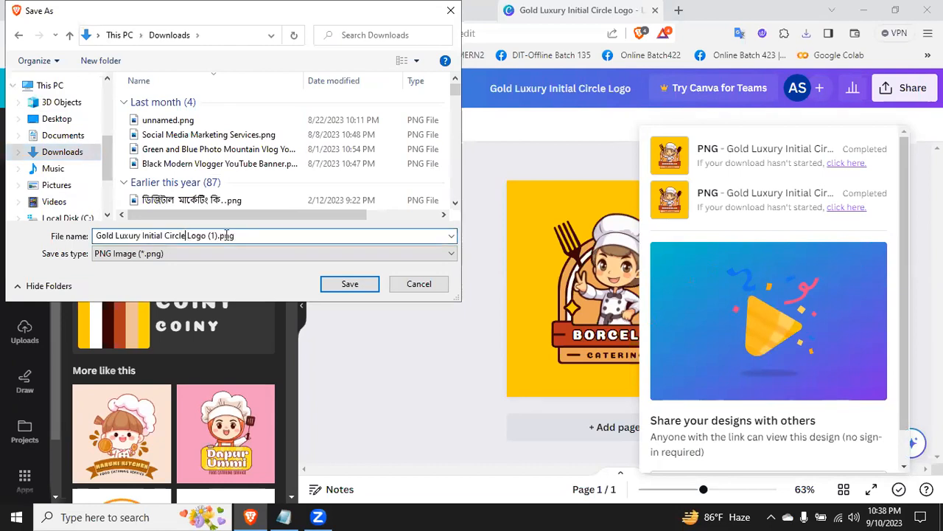
{"action": "left_click", "coordinate": [346, 285]}
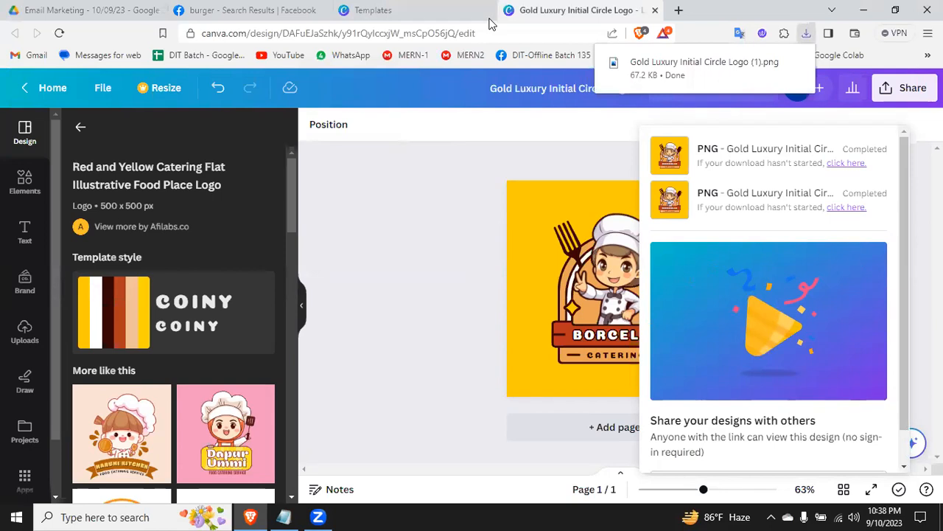
Step: Close the logo design and the Gold Luxury Initial Circle Logo preview, and return to the Canva home page
{"action": "left_click", "coordinate": [412, 9]}
{"action": "left_click", "coordinate": [655, 10]}
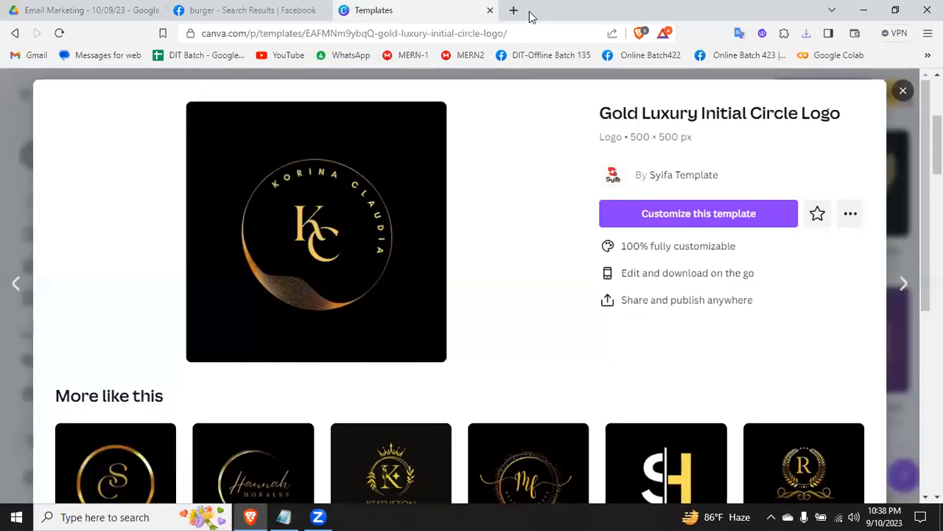
{"action": "left_click", "coordinate": [903, 91]}
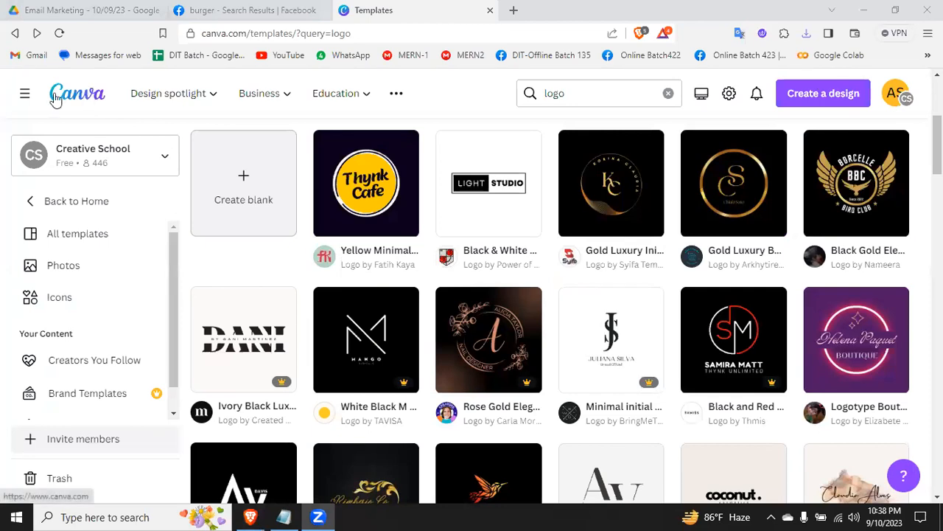
{"action": "left_click", "coordinate": [83, 93]}
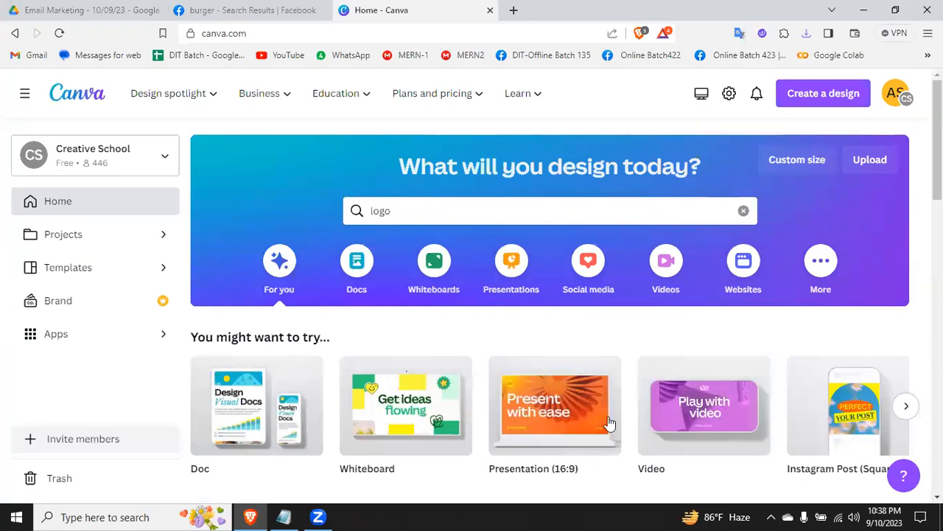
Step: Create a blank video design and search its video templates for "food"
{"action": "left_click", "coordinate": [684, 410]}
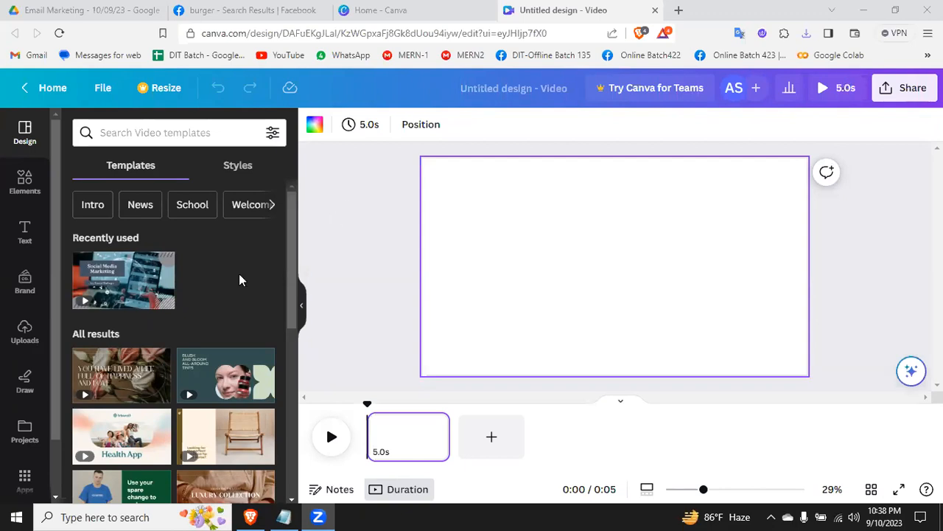
{"action": "scroll", "coordinate": [239, 277], "scroll_direction": "down", "scroll_amount": 10}
{"action": "scroll", "coordinate": [238, 277], "scroll_direction": "up", "scroll_amount": 10}
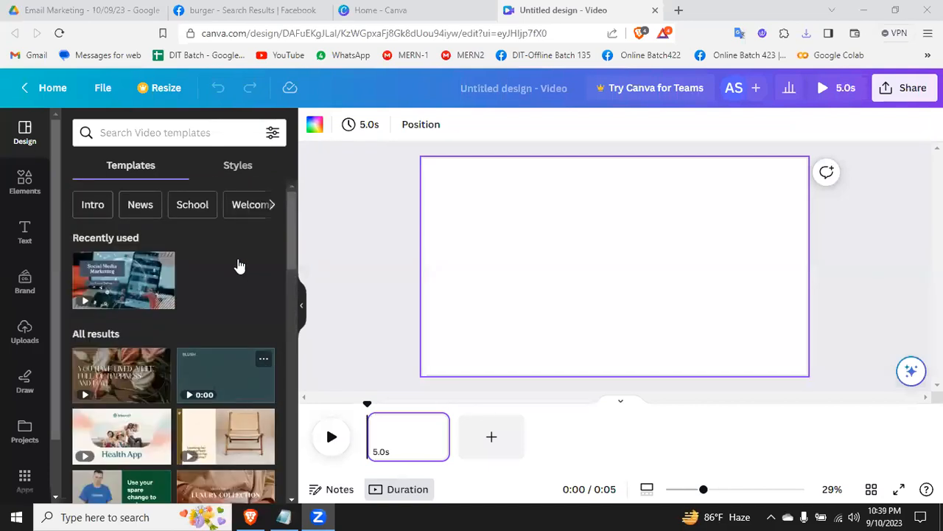
{"action": "left_click", "coordinate": [190, 139]}
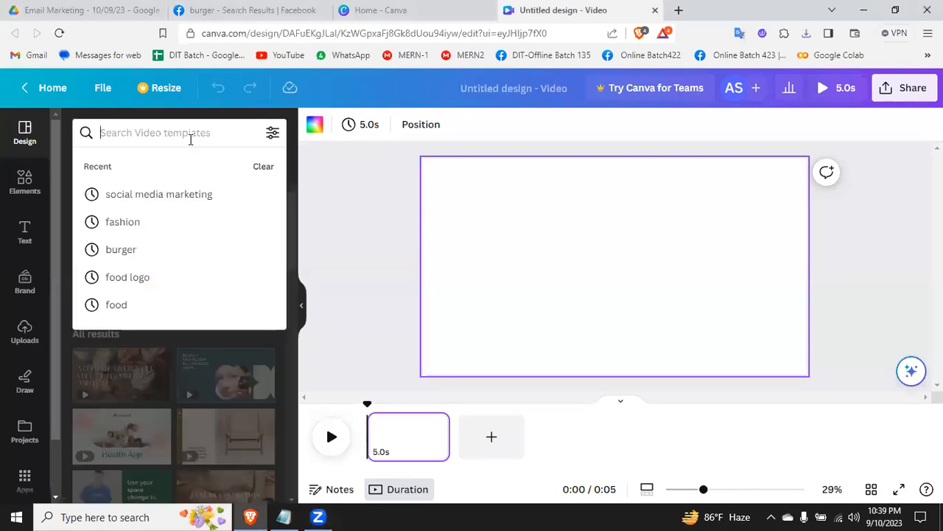
{"action": "type", "text": "food"}
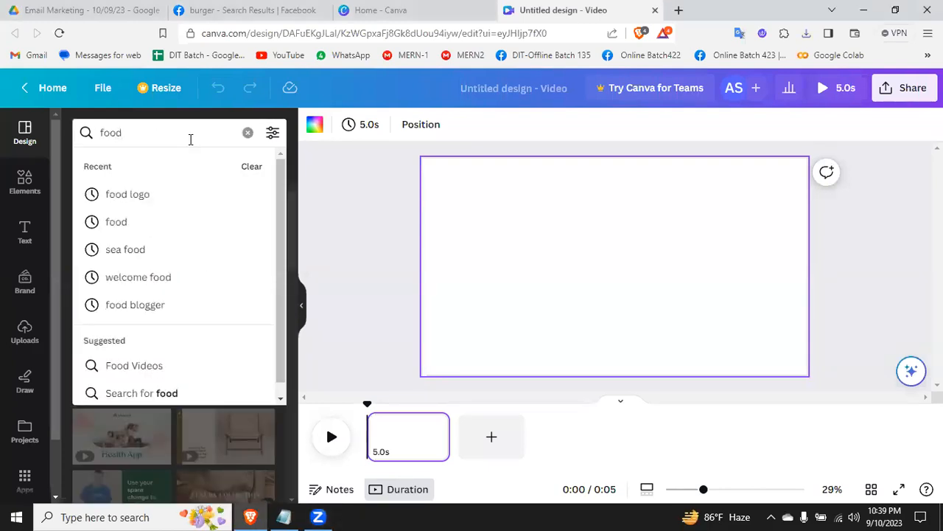
{"action": "left_click", "coordinate": [127, 225]}
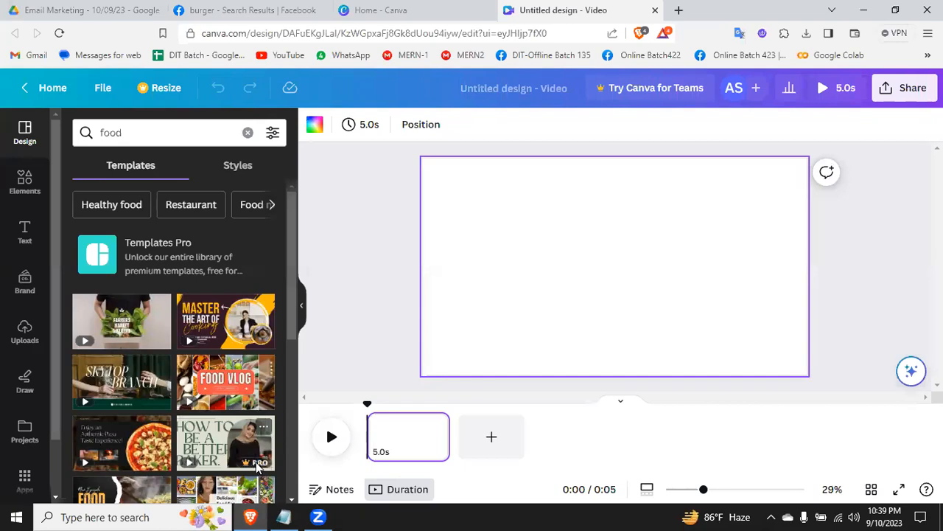
Step: Apply the first page of the Black Simple Pizza Food Channel Intro Outro template to the blank video page and play it
{"action": "left_click", "coordinate": [122, 446]}
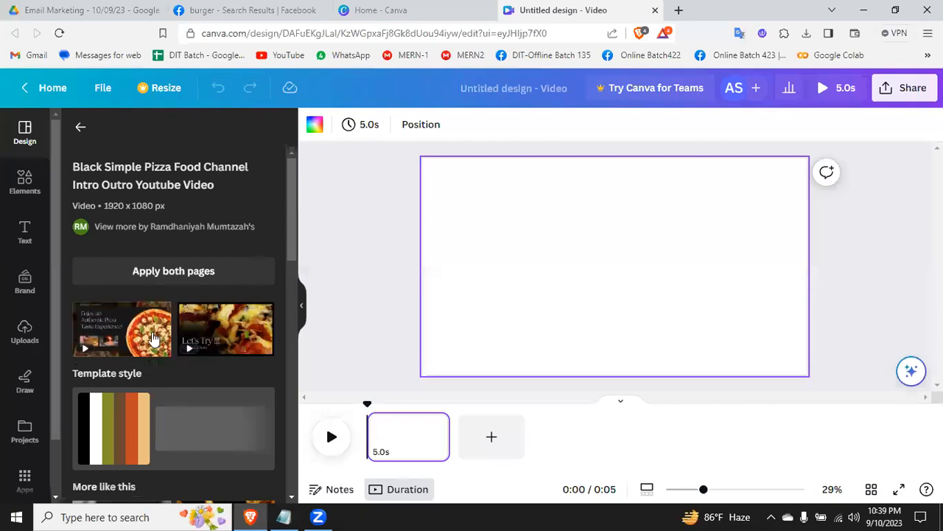
{"action": "scroll", "coordinate": [198, 359], "scroll_direction": "down", "scroll_amount": 3}
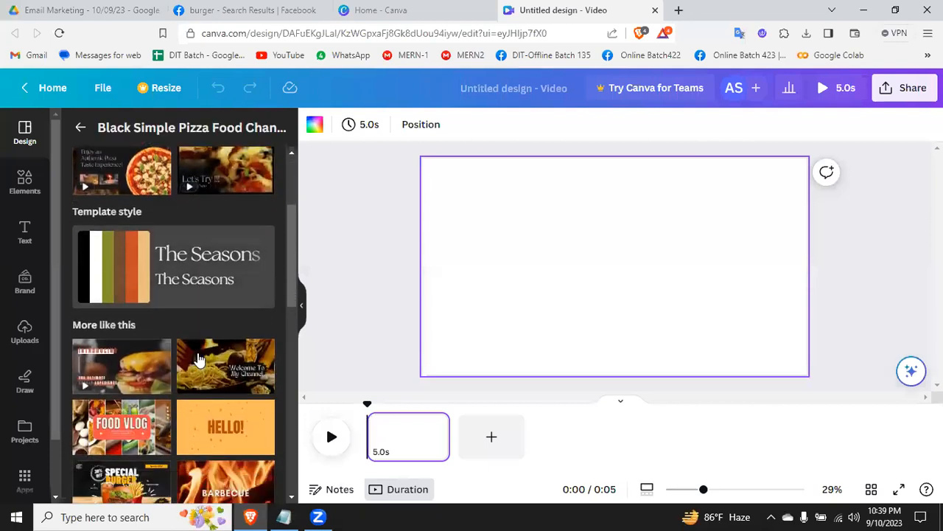
{"action": "left_click_drag", "start_coordinate": [104, 171], "coordinate": [387, 437]}
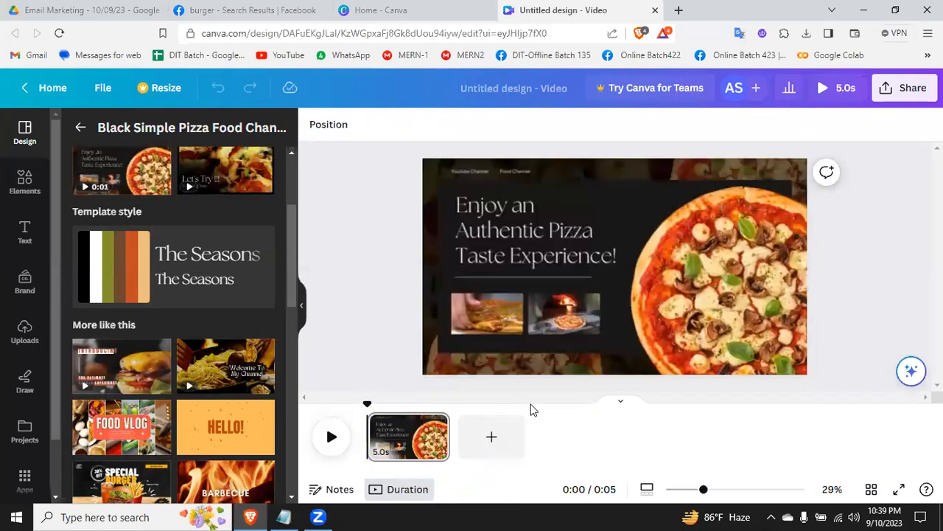
{"action": "left_click", "coordinate": [331, 436]}
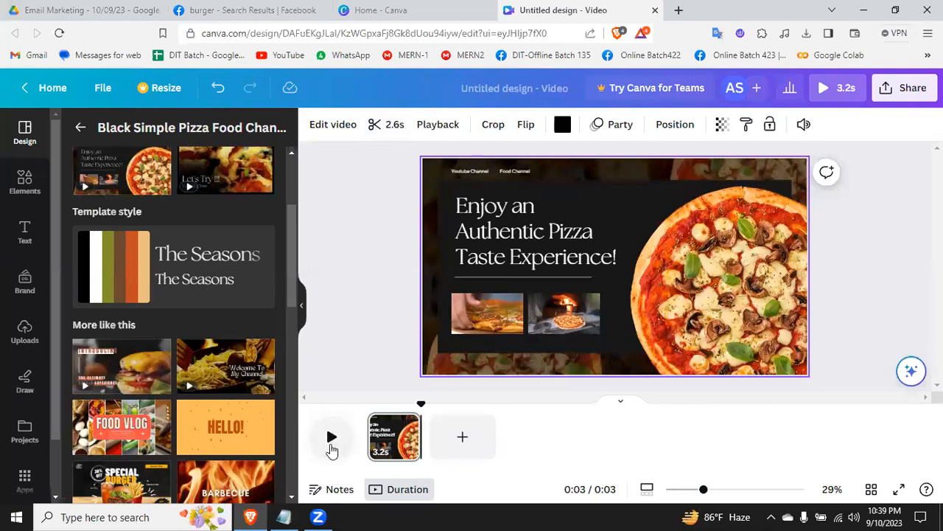
{"action": "left_click", "coordinate": [331, 437]}
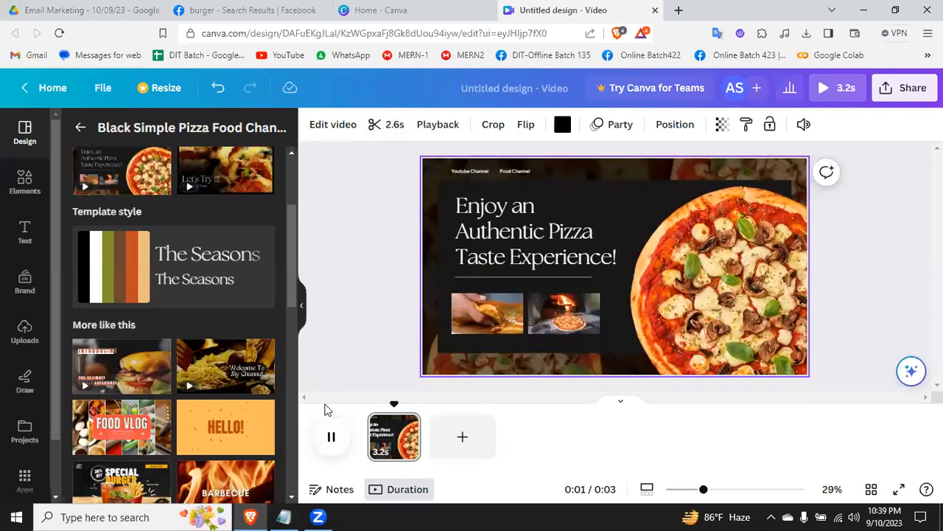
Step: Append the "Welcome To My Channel" and "Let's Cooking" pages of the Yellow Simple Cooking Pasta Intro Outro template to the video
{"action": "mouse_move", "coordinate": [147, 346]}
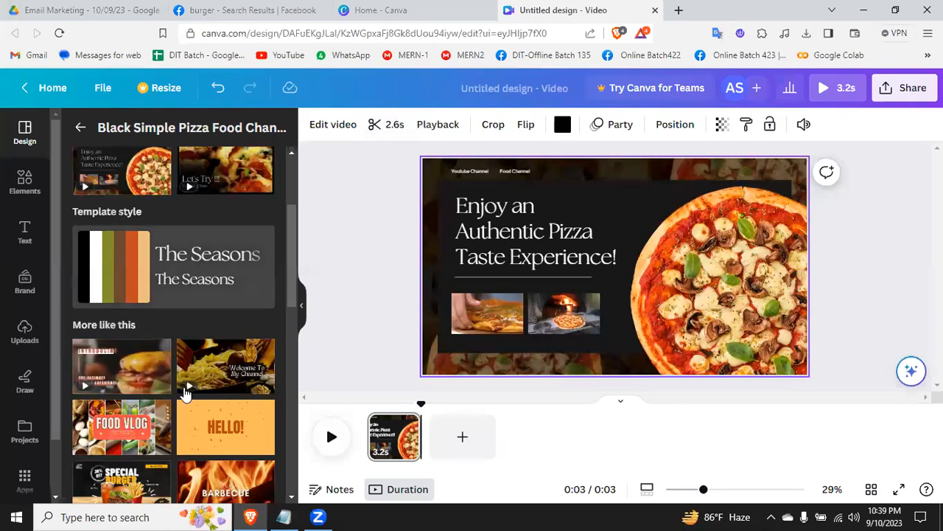
{"action": "mouse_move", "coordinate": [207, 369]}
{"action": "left_click_drag", "start_coordinate": [207, 368], "coordinate": [441, 428]}
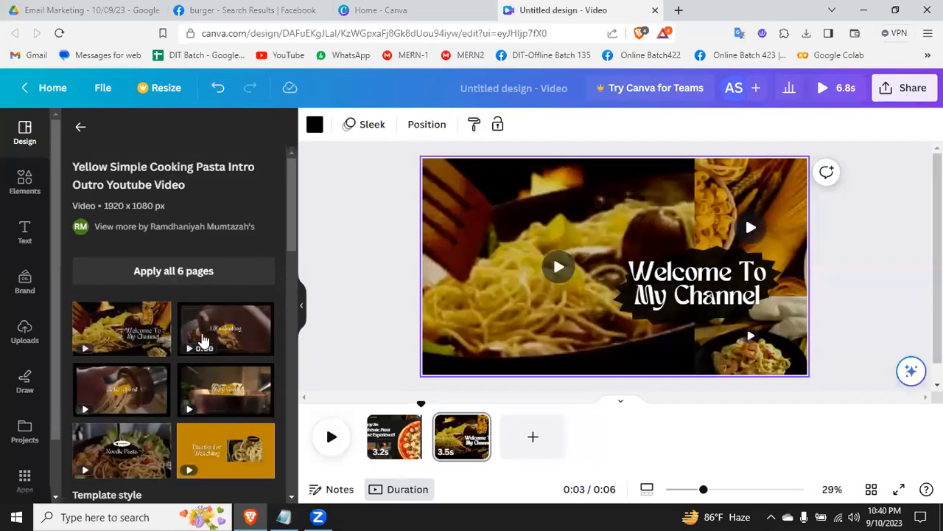
{"action": "left_click_drag", "start_coordinate": [194, 328], "coordinate": [505, 435]}
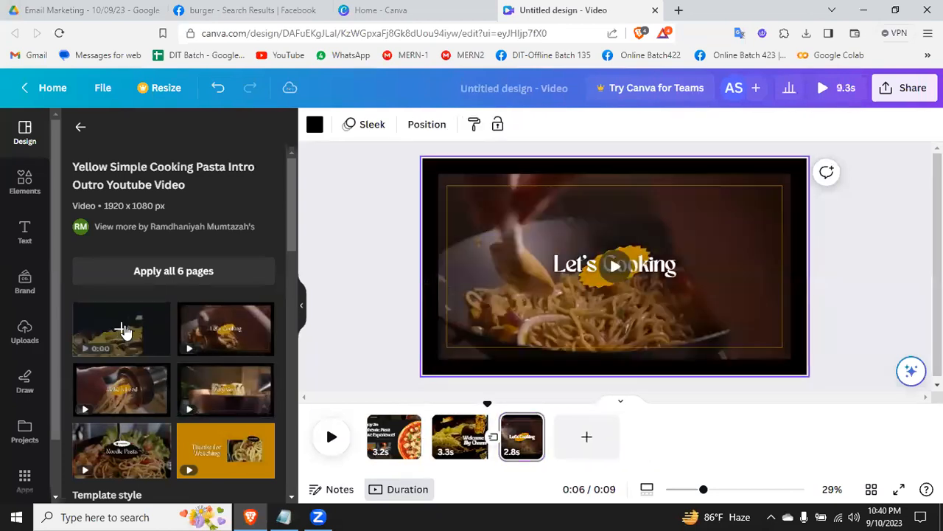
Step: Append a second "Welcome To My Channel" page and the opening page of the Brown and White Burger Food Demo Video template
{"action": "left_click_drag", "start_coordinate": [107, 330], "coordinate": [571, 436]}
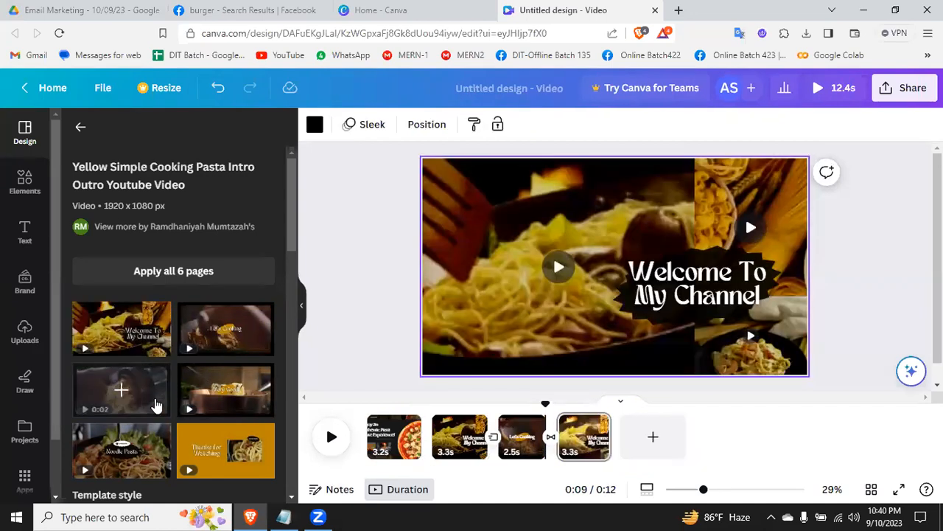
{"action": "scroll", "coordinate": [154, 404], "scroll_direction": "down", "scroll_amount": 5}
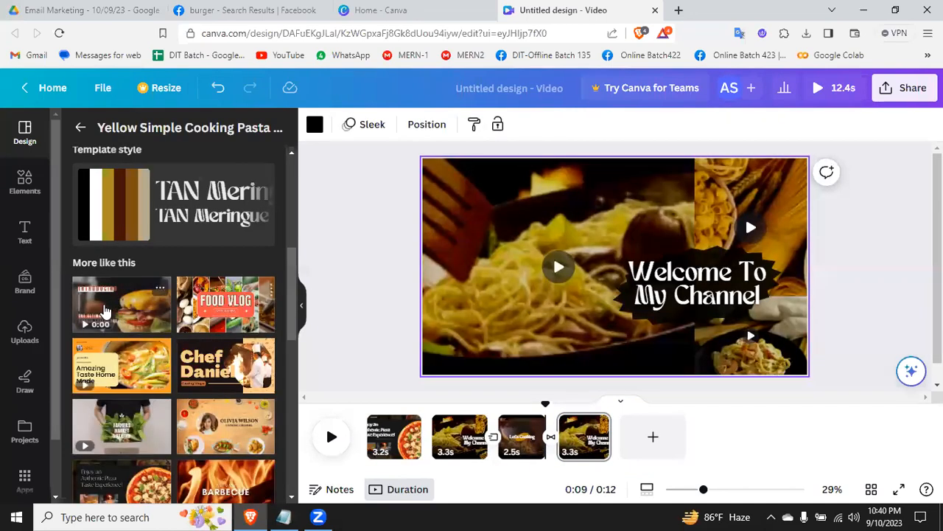
{"action": "left_click_drag", "start_coordinate": [118, 306], "coordinate": [638, 435]}
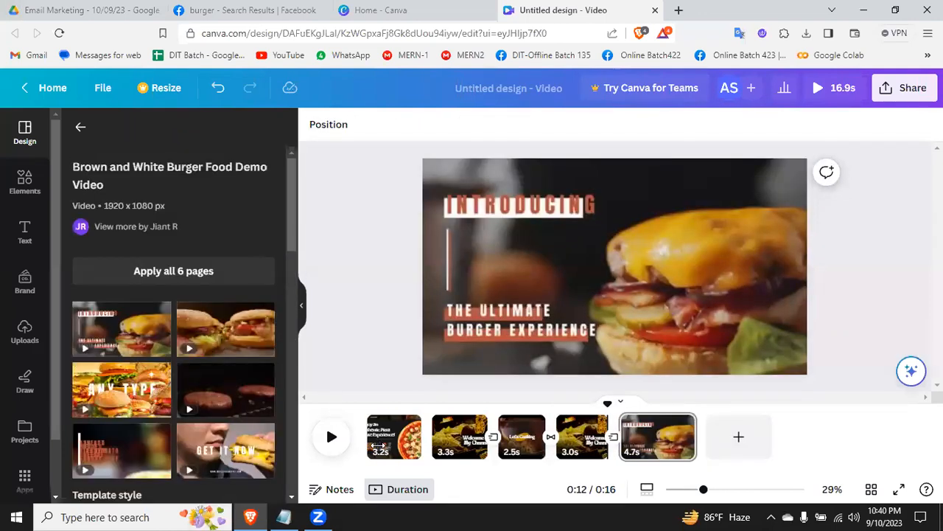
Step: Play the combined video from the beginning, and delete the first "Welcome To My Channel" page after the pizza page
{"action": "left_click", "coordinate": [369, 443]}
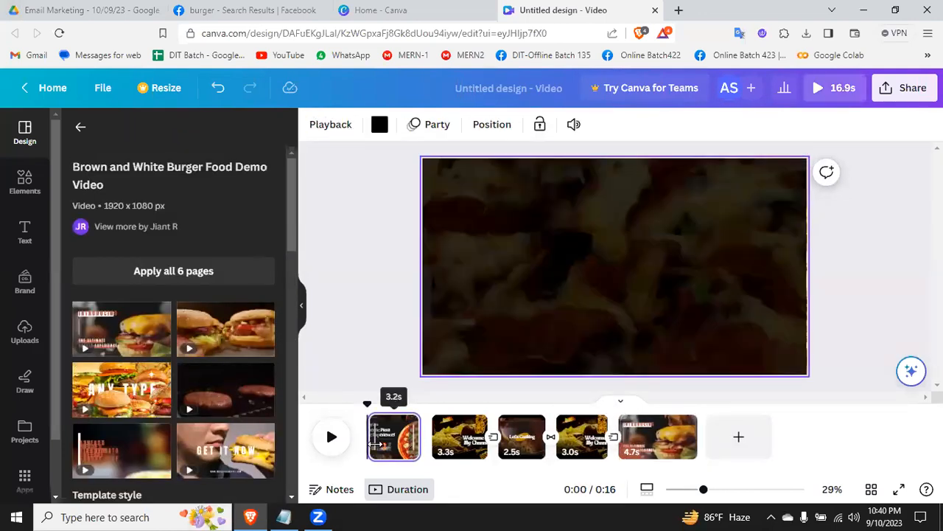
{"action": "left_click", "coordinate": [332, 437]}
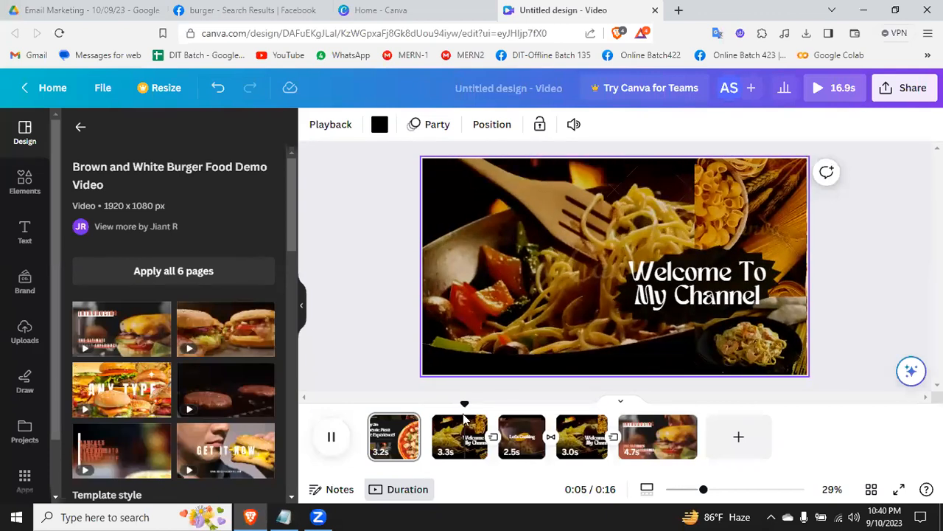
{"action": "right_click", "coordinate": [451, 448]}
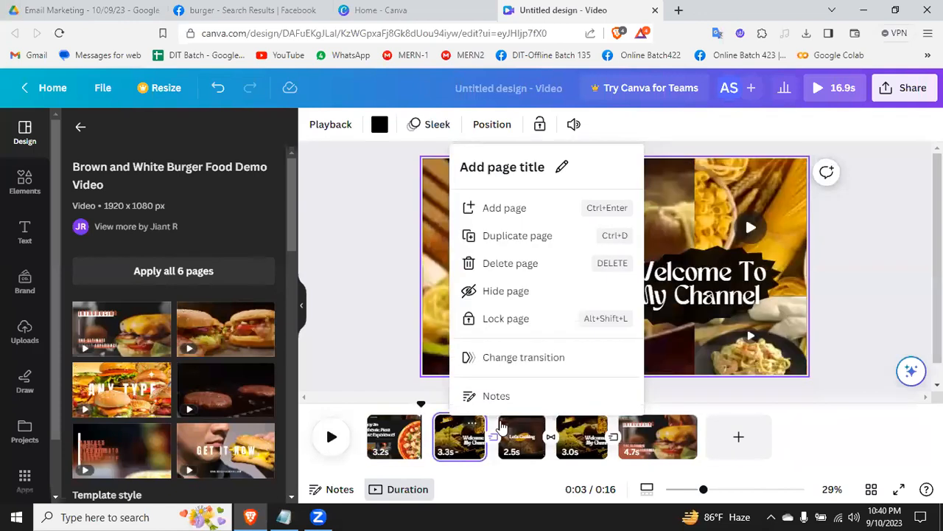
{"action": "key", "text": "Delete"}
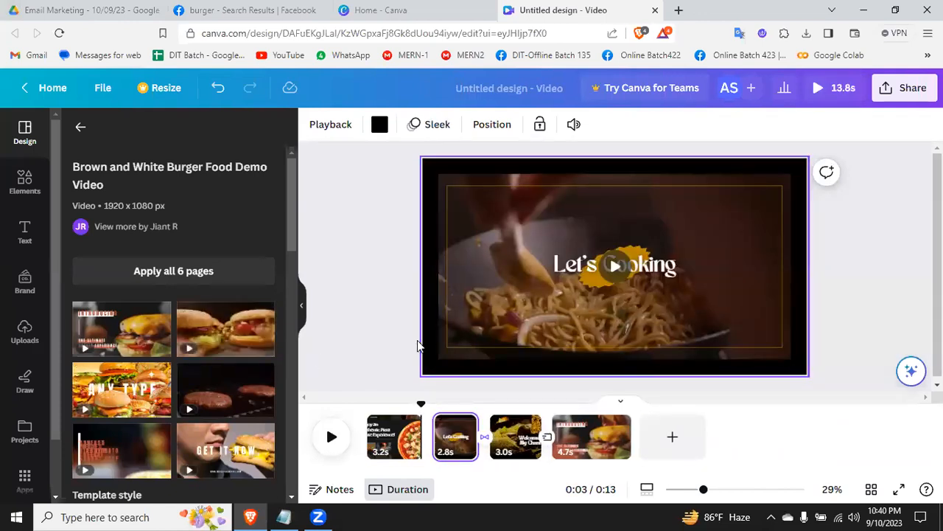
Step: Delete the "Let's Cooking", remaining "Welcome To My Channel" and burger pages so only the pizza page is left in the video
{"action": "left_click", "coordinate": [331, 431]}
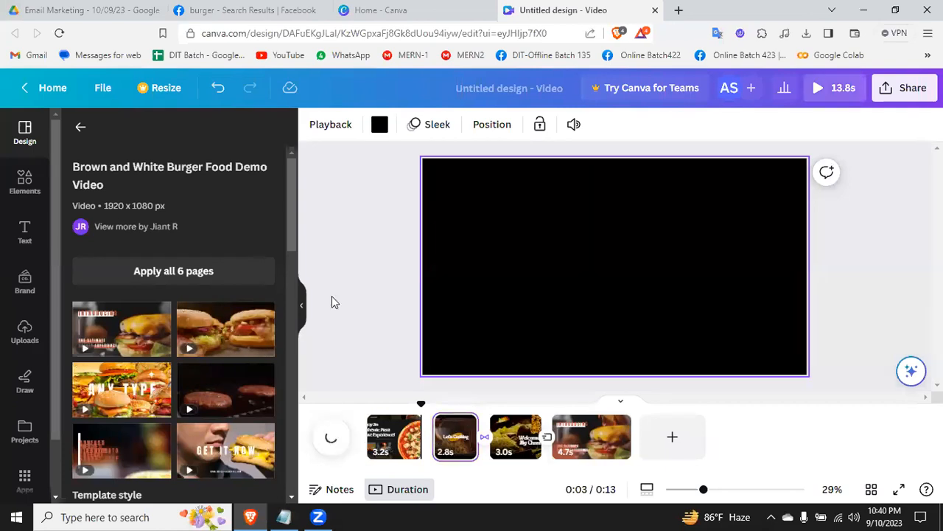
{"action": "right_click", "coordinate": [451, 441]}
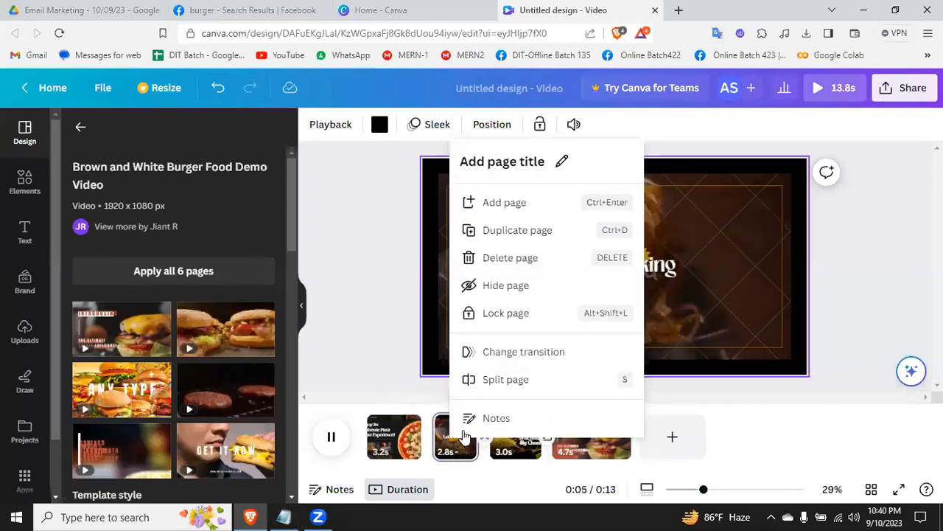
{"action": "left_click", "coordinate": [498, 258]}
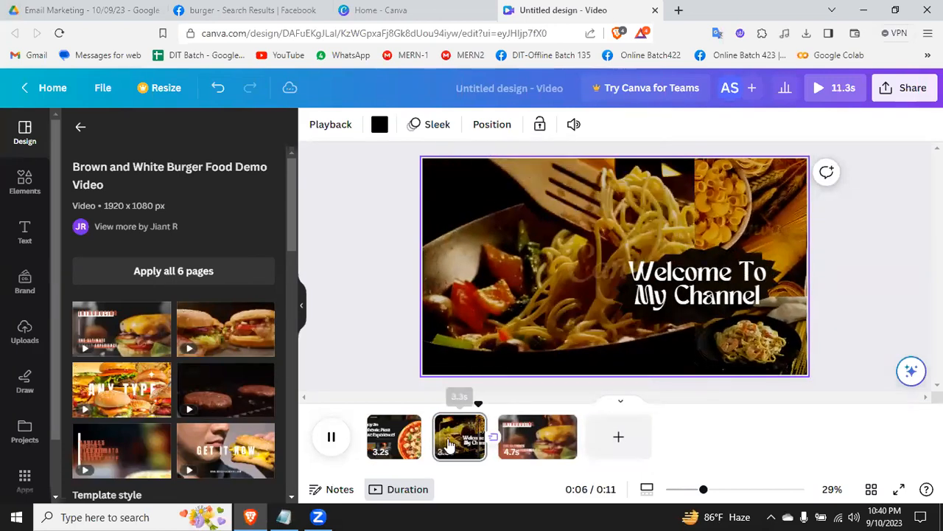
{"action": "right_click", "coordinate": [448, 440]}
{"action": "left_click", "coordinate": [498, 258]}
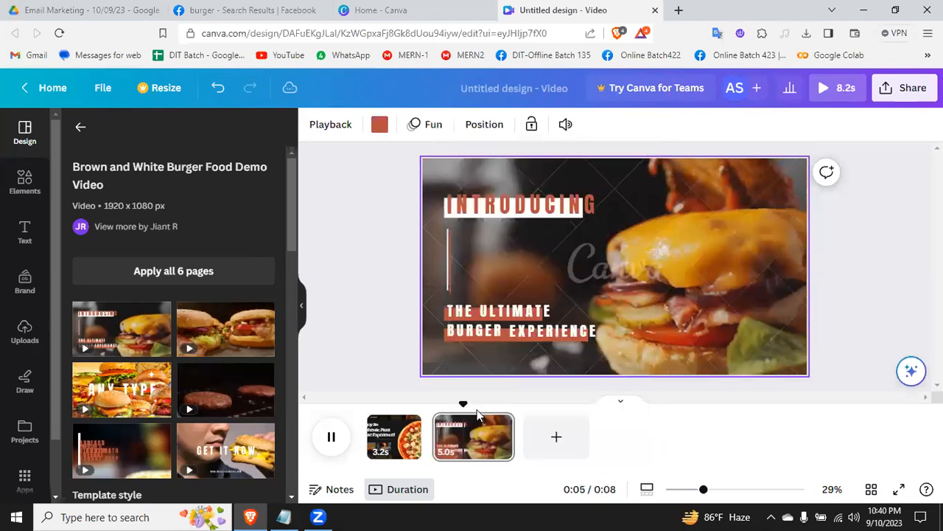
{"action": "right_click", "coordinate": [466, 454]}
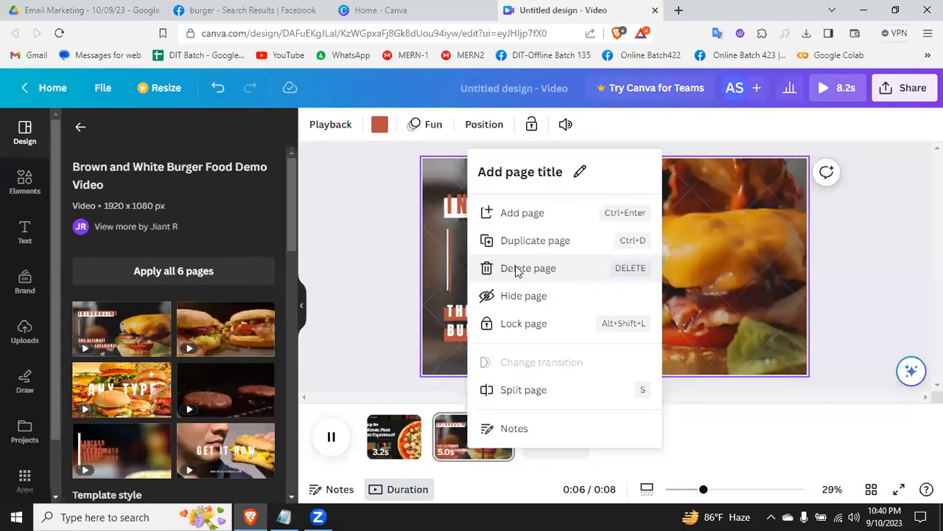
{"action": "left_click", "coordinate": [518, 270]}
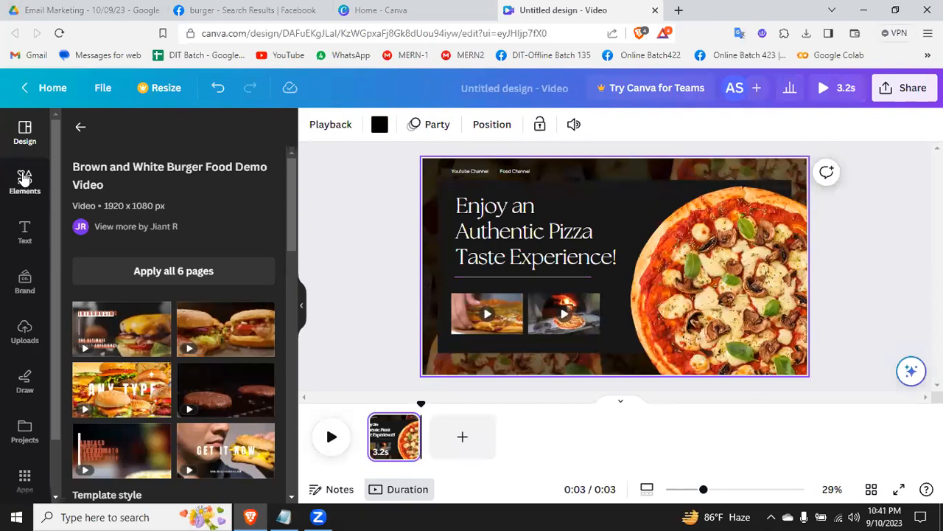
Step: Search the video templates for "food" and replace the pizza page with the Yellow Cooking Channel YouTube Intro template
{"action": "scroll", "coordinate": [116, 352], "scroll_direction": "down", "scroll_amount": 3}
{"action": "scroll", "coordinate": [117, 352], "scroll_direction": "down", "scroll_amount": 5}
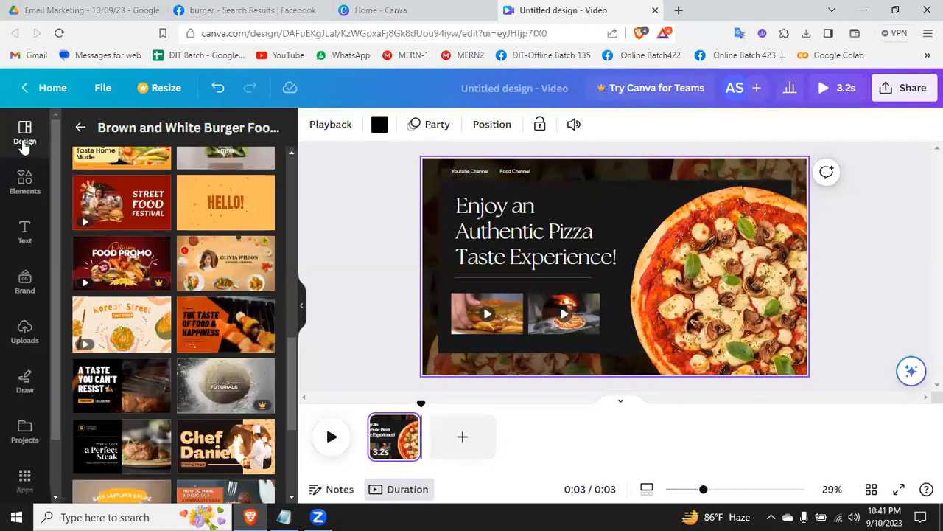
{"action": "left_click", "coordinate": [81, 127]}
{"action": "left_click", "coordinate": [135, 130]}
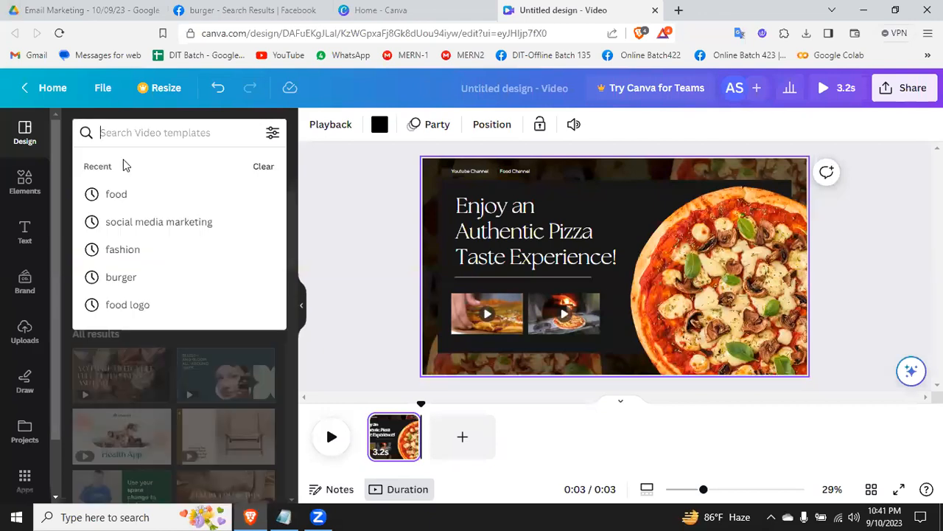
{"action": "left_click", "coordinate": [116, 196]}
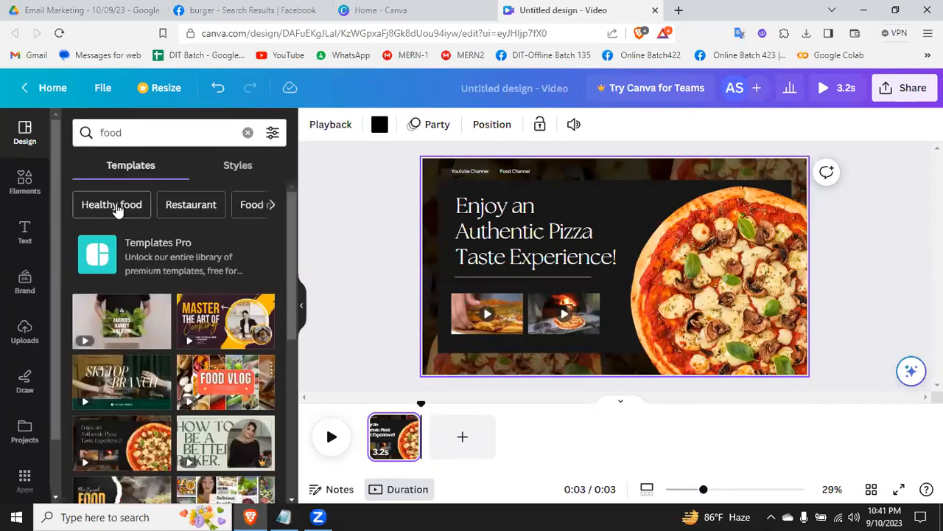
{"action": "scroll", "coordinate": [149, 365], "scroll_direction": "down", "scroll_amount": 3}
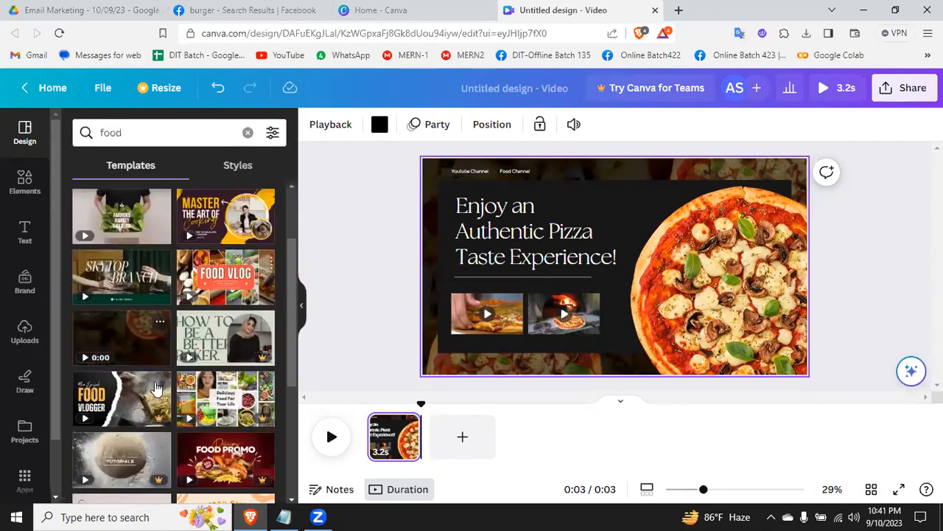
{"action": "scroll", "coordinate": [156, 389], "scroll_direction": "down", "scroll_amount": 3}
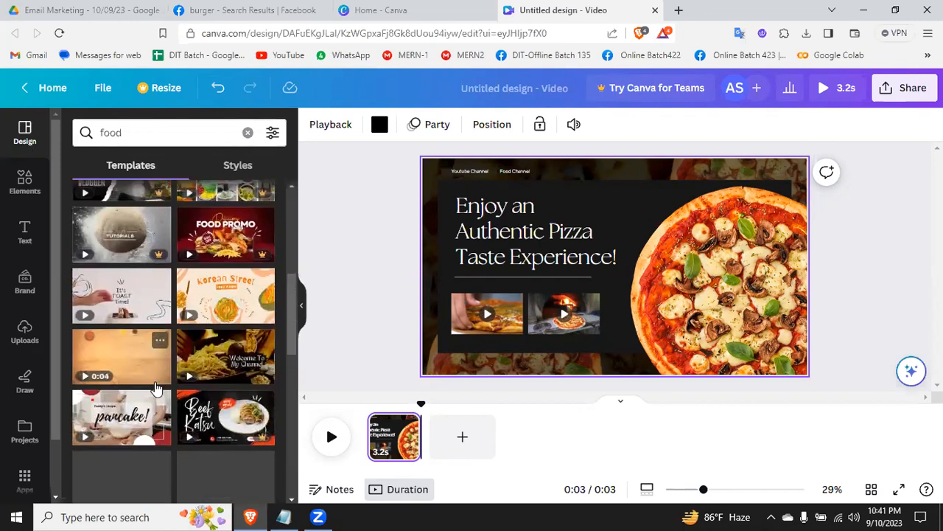
{"action": "left_click", "coordinate": [106, 354]}
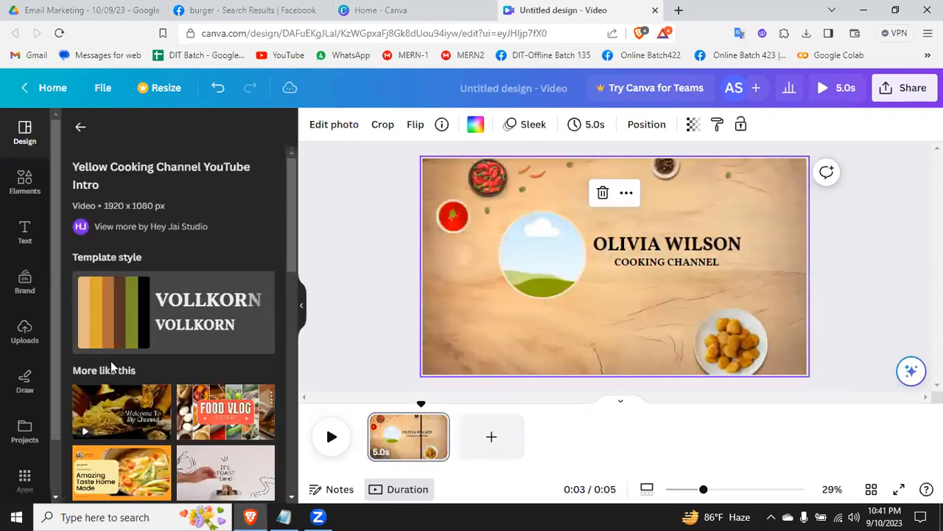
Step: Append the "Amazing Taste Home Made" and kitchen cooking pages of the Yellow Simple Cooking Channel Intro Outro Youtube Video template
{"action": "scroll", "coordinate": [122, 365], "scroll_direction": "down", "scroll_amount": 2}
{"action": "scroll", "coordinate": [138, 346], "scroll_direction": "down", "scroll_amount": 1}
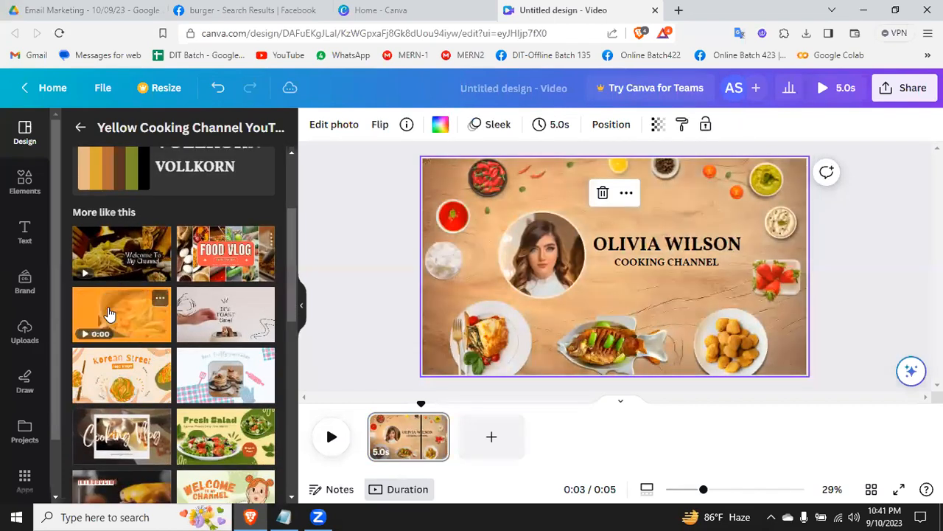
{"action": "left_click_drag", "start_coordinate": [101, 312], "coordinate": [463, 446]}
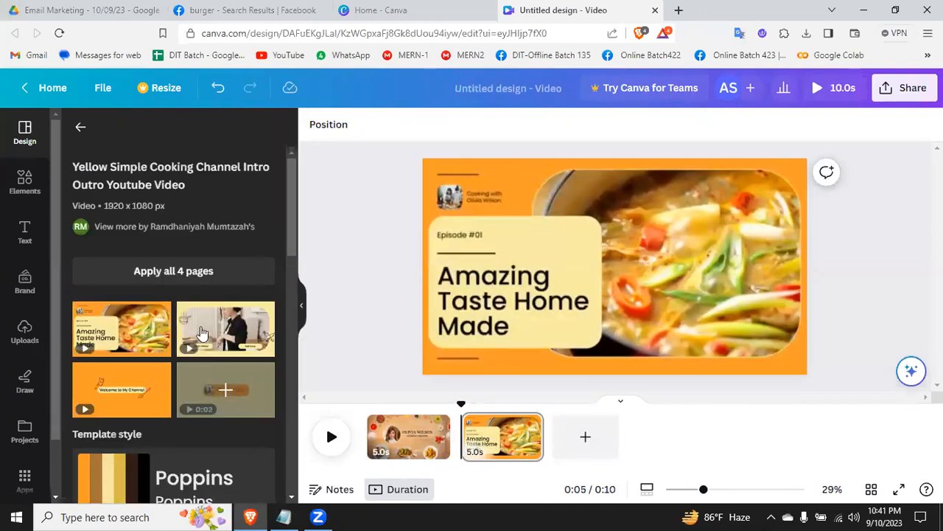
{"action": "left_click_drag", "start_coordinate": [199, 331], "coordinate": [545, 433]}
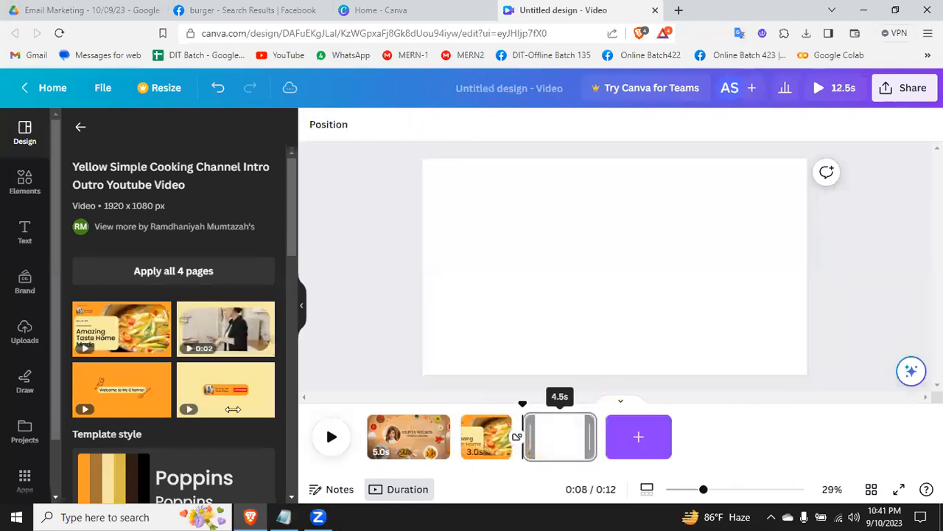
Step: Append the "Subscribe" outro page of the Yellow Simple Cooking Channel template to the end of the video
{"action": "scroll", "coordinate": [193, 320], "scroll_direction": "down", "scroll_amount": 1}
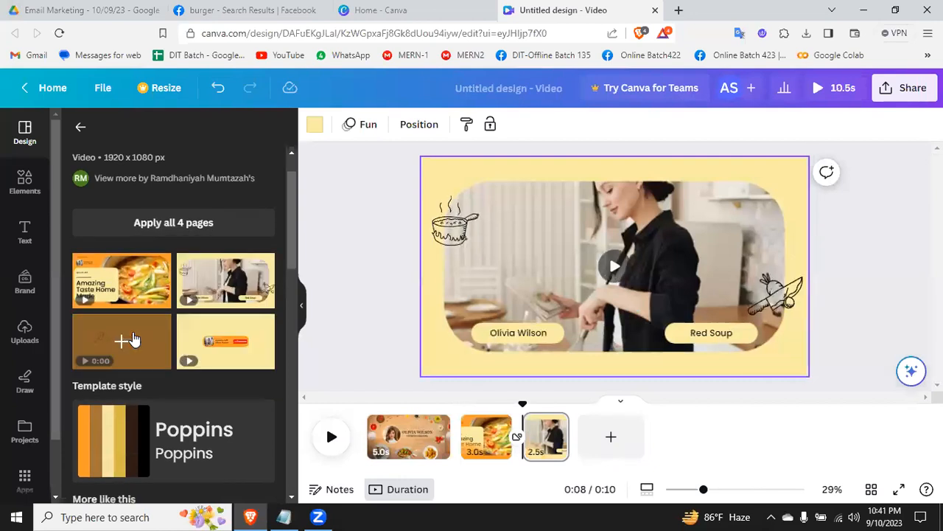
{"action": "scroll", "coordinate": [134, 337], "scroll_direction": "down", "scroll_amount": 4}
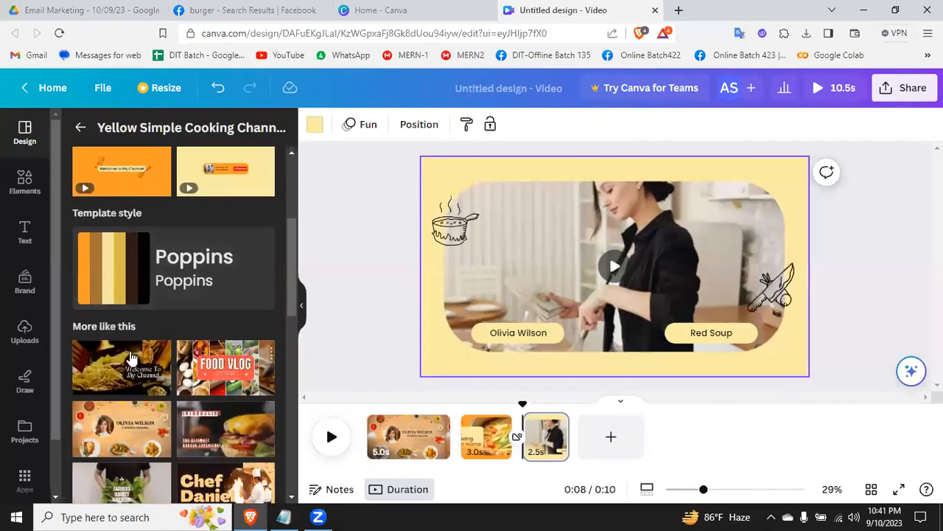
{"action": "scroll", "coordinate": [196, 283], "scroll_direction": "up", "scroll_amount": 2}
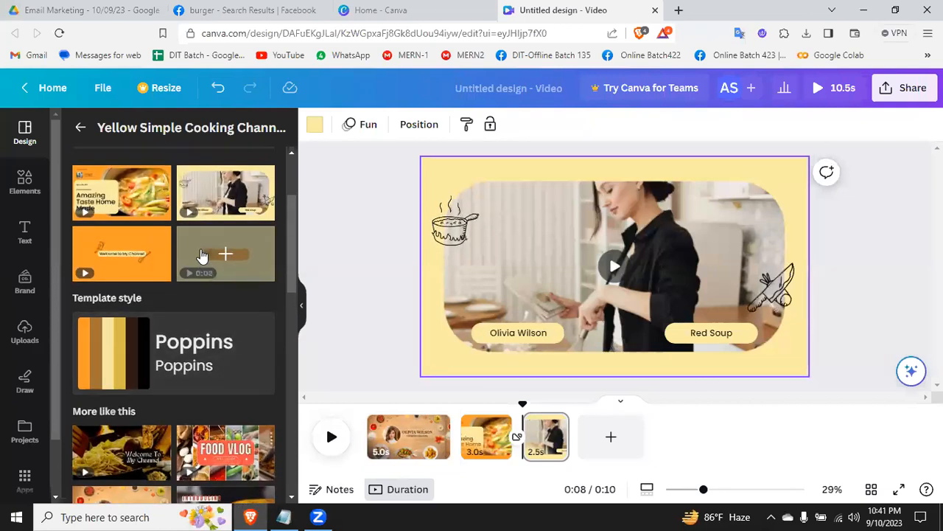
{"action": "left_click_drag", "start_coordinate": [196, 264], "coordinate": [580, 430]}
Step: Play the assembled cooking video from the start of its first page
{"action": "left_click", "coordinate": [329, 443]}
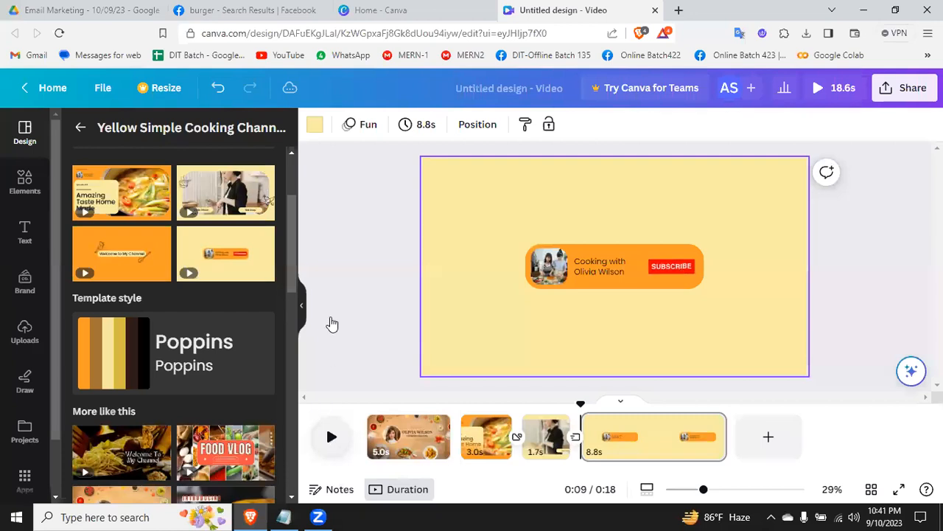
{"action": "left_click", "coordinate": [380, 448]}
{"action": "left_click", "coordinate": [384, 448]}
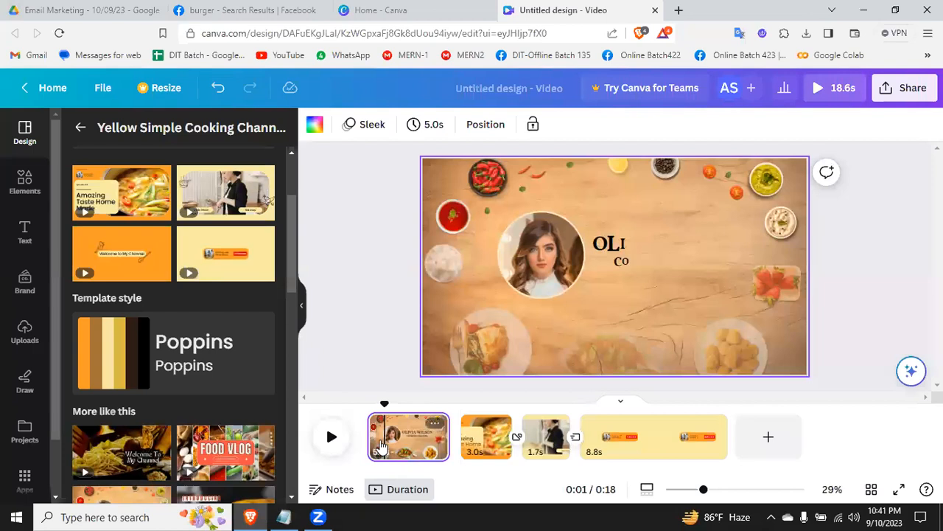
{"action": "left_click", "coordinate": [371, 441]}
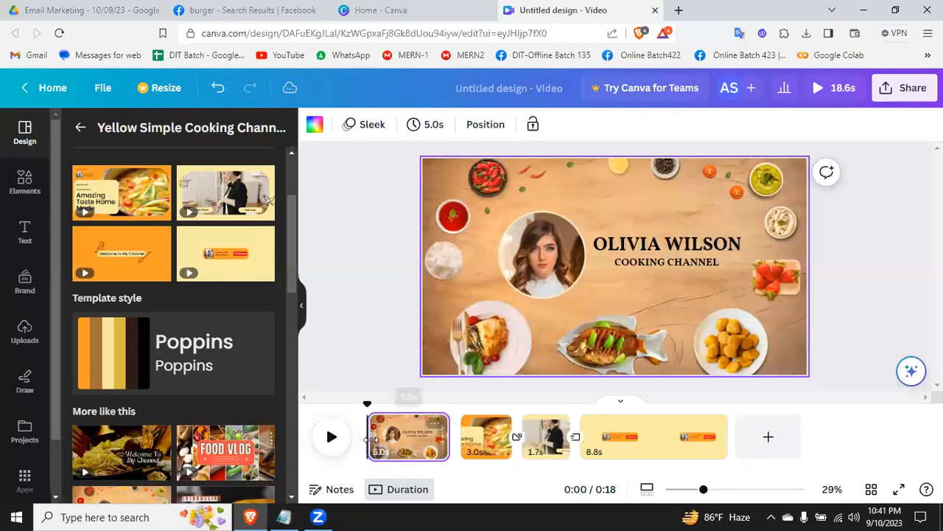
{"action": "left_click", "coordinate": [333, 439]}
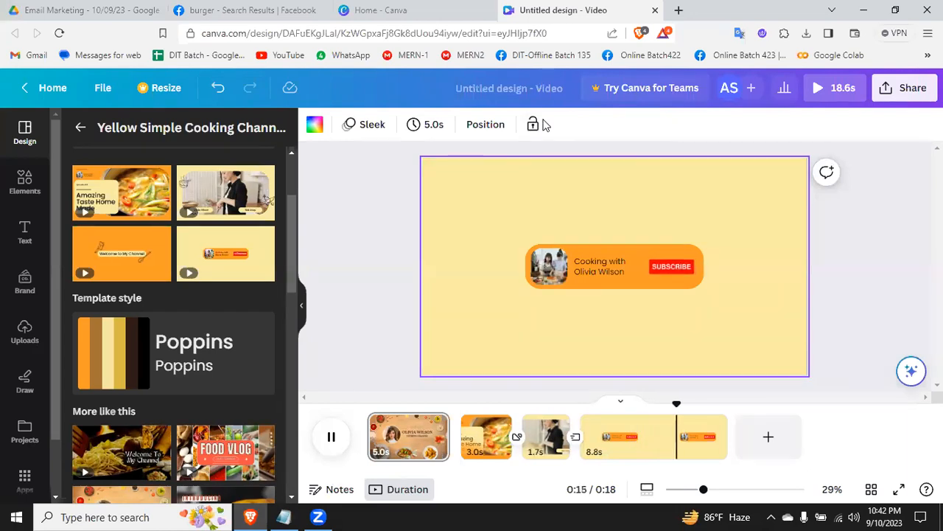
Step: Delete the "Amazing Taste Home Made" page from the video timeline
{"action": "left_click", "coordinate": [488, 448]}
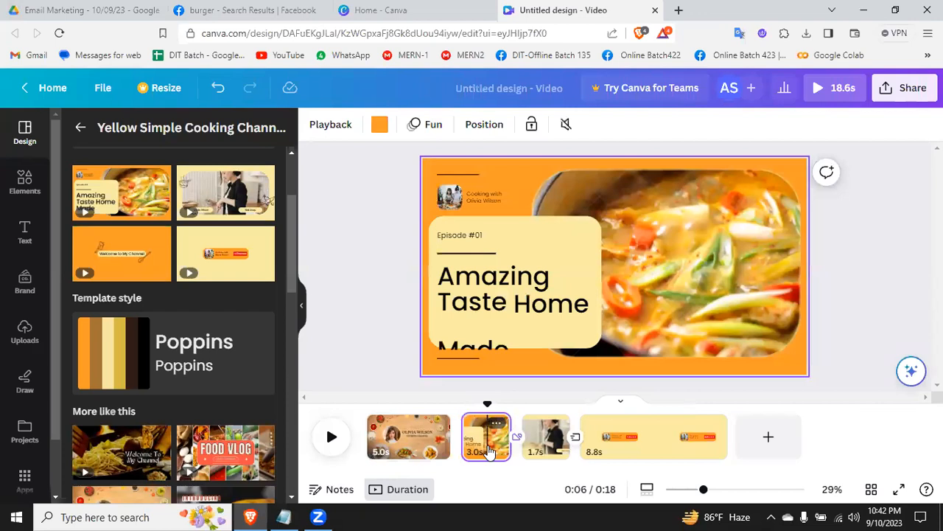
{"action": "right_click", "coordinate": [489, 451]}
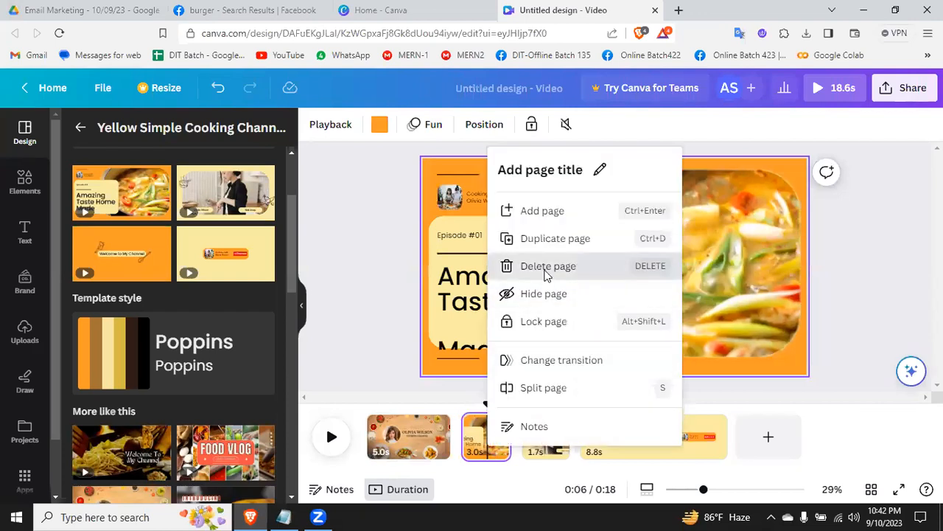
{"action": "left_click", "coordinate": [546, 267]}
Step: Replace the circular portrait on the first page with the uploaded photo of the man with crossed arms
{"action": "left_click", "coordinate": [398, 445]}
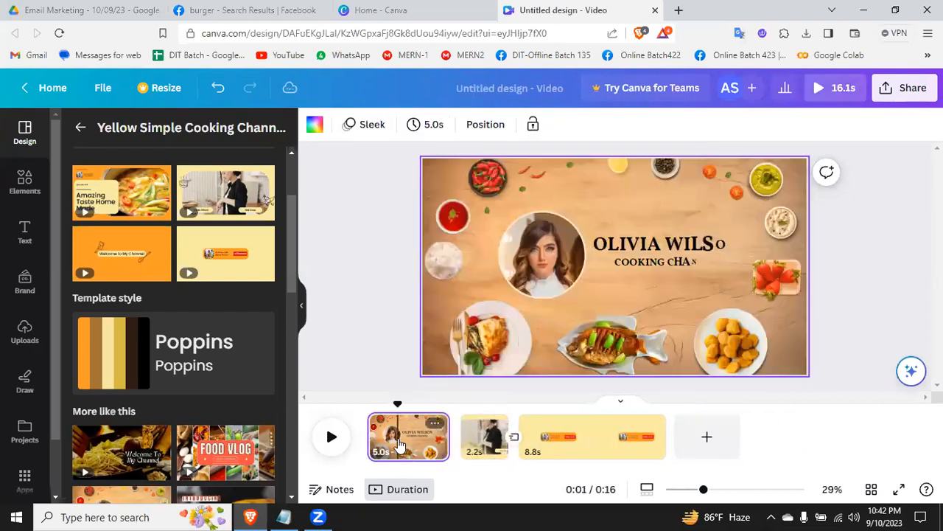
{"action": "left_click", "coordinate": [672, 248]}
{"action": "left_click", "coordinate": [672, 246]}
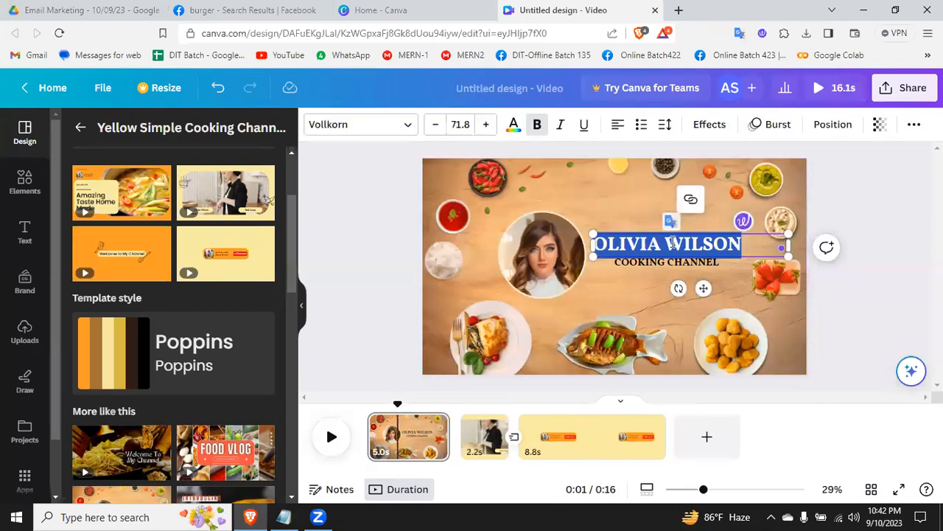
{"action": "left_click", "coordinate": [556, 255]}
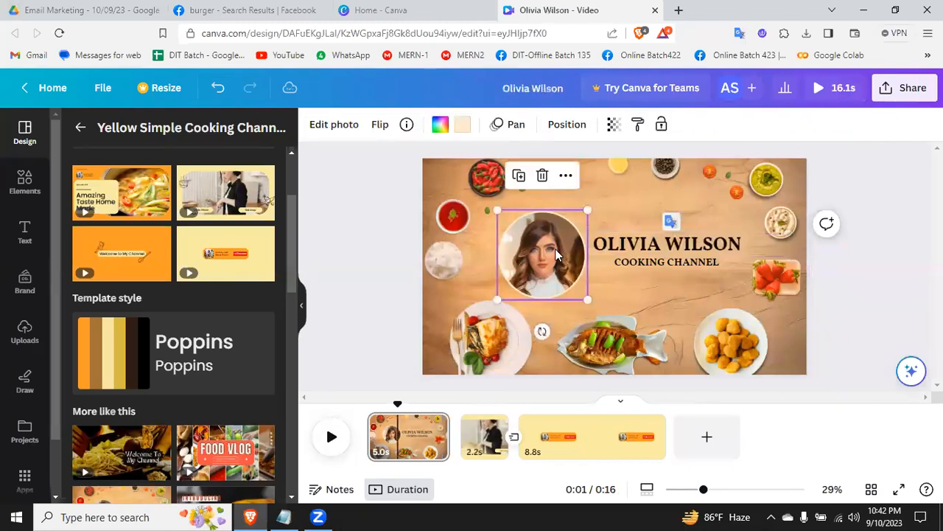
{"action": "left_click", "coordinate": [25, 337]}
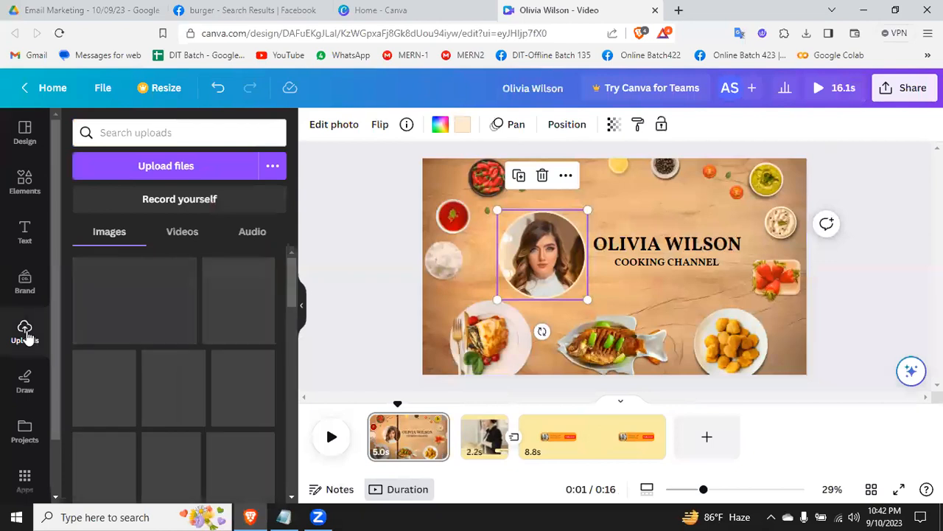
{"action": "left_click_drag", "start_coordinate": [98, 286], "coordinate": [526, 238]}
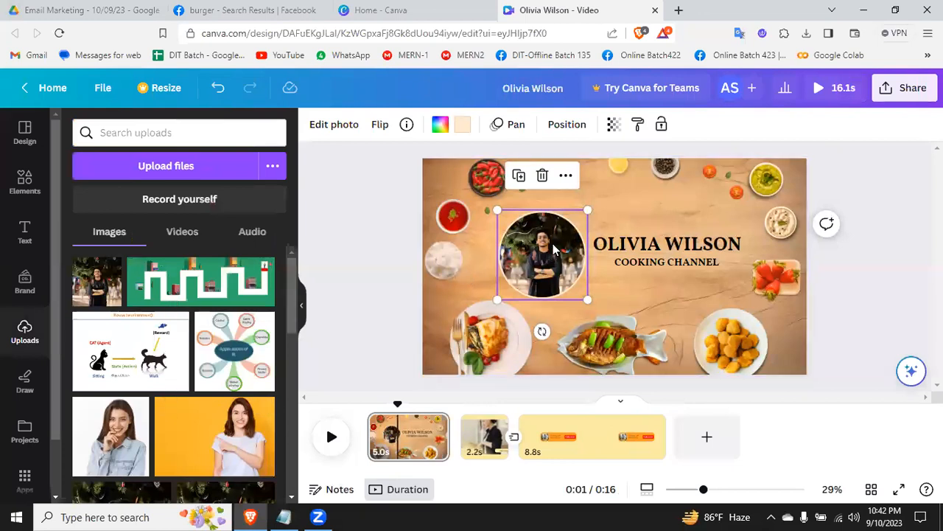
Step: Replace the name headline above "COOKING CHANNEL" on the first page with the presenter's full name in capitals
{"action": "left_click", "coordinate": [676, 246]}
{"action": "left_click", "coordinate": [675, 243]}
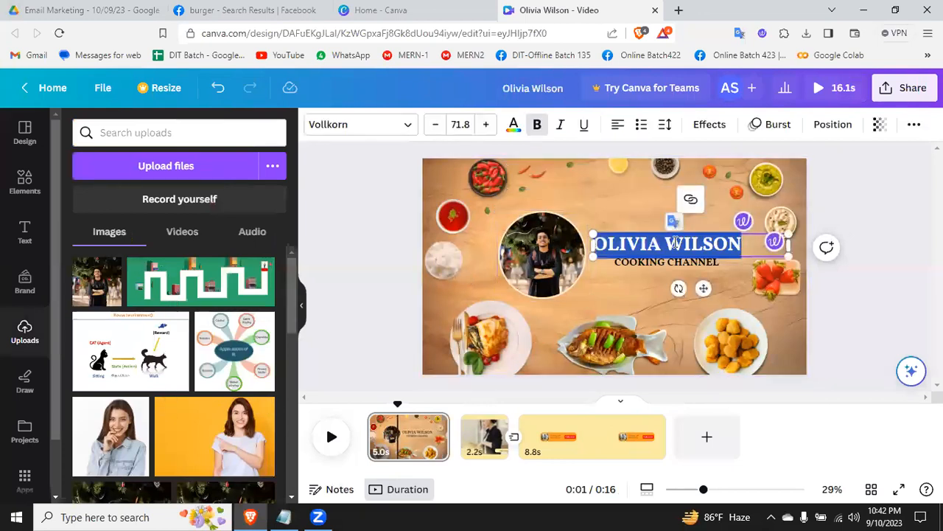
{"action": "key", "text": "BackSpace"}
{"action": "type", "text": "AD"}
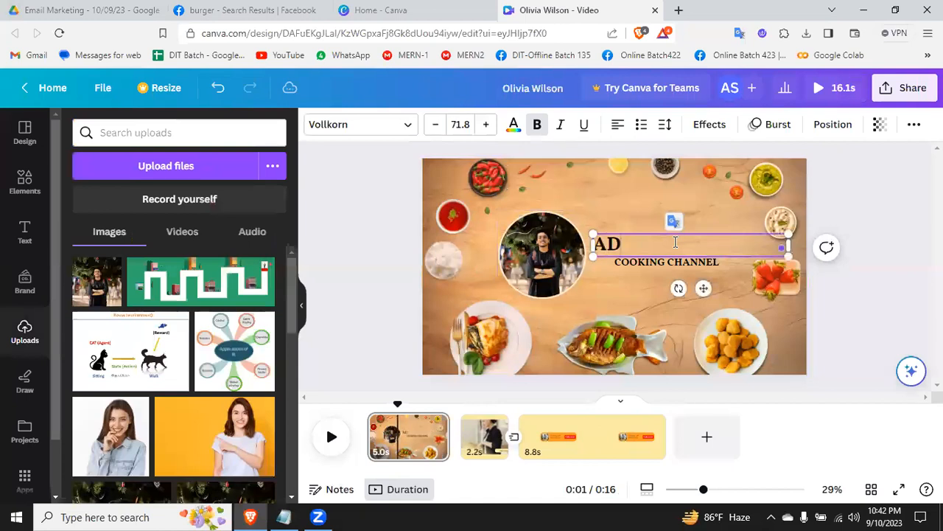
{"action": "type", "text": "NAN SHIMUL"}
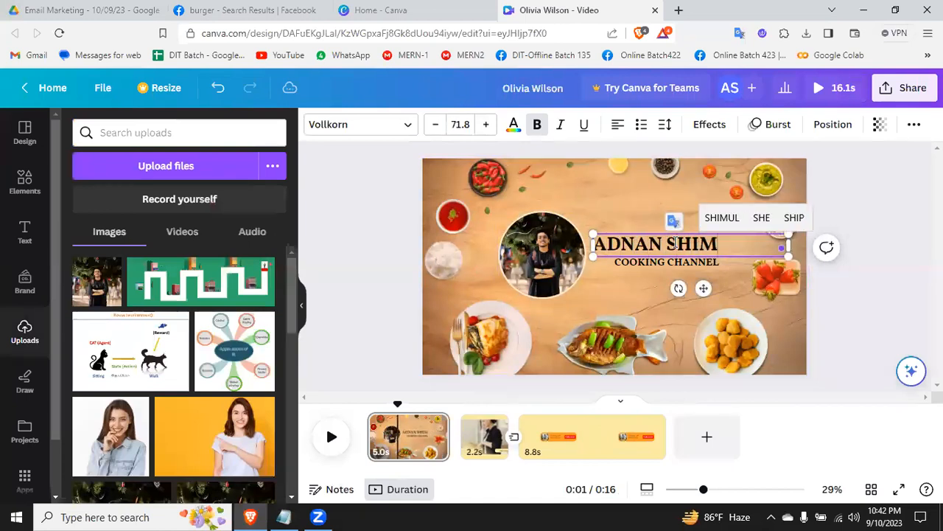
{"action": "left_click", "coordinate": [608, 306]}
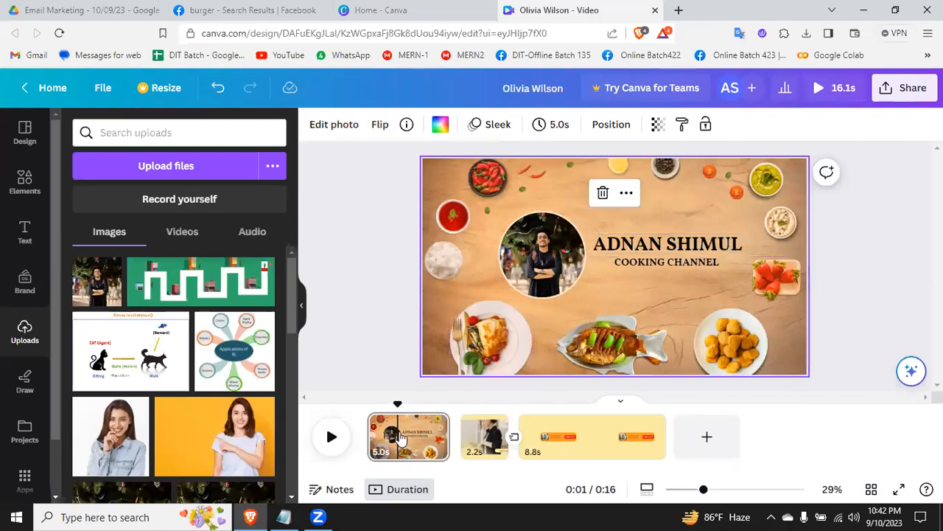
Step: Preview the video up to the second page's labels and replace its name label with the presenter's full name
{"action": "left_click", "coordinate": [332, 438]}
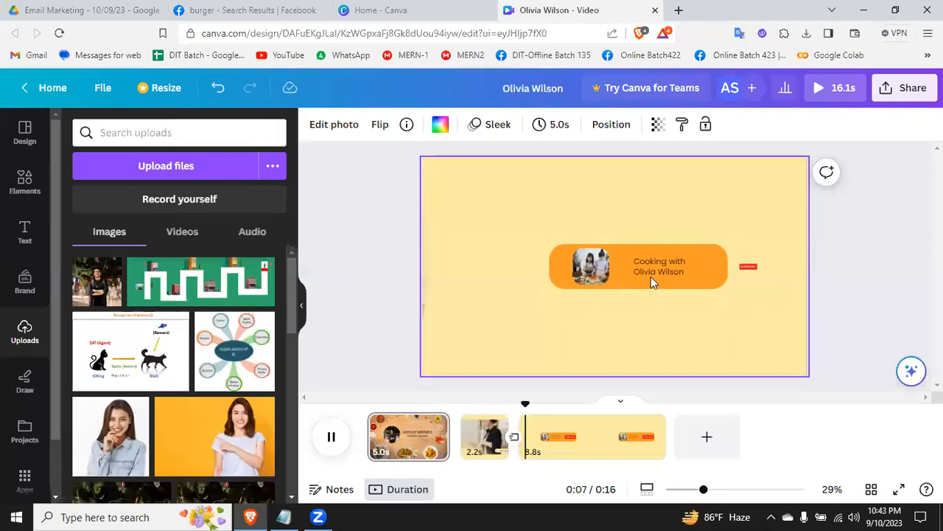
{"action": "left_click", "coordinate": [479, 434]}
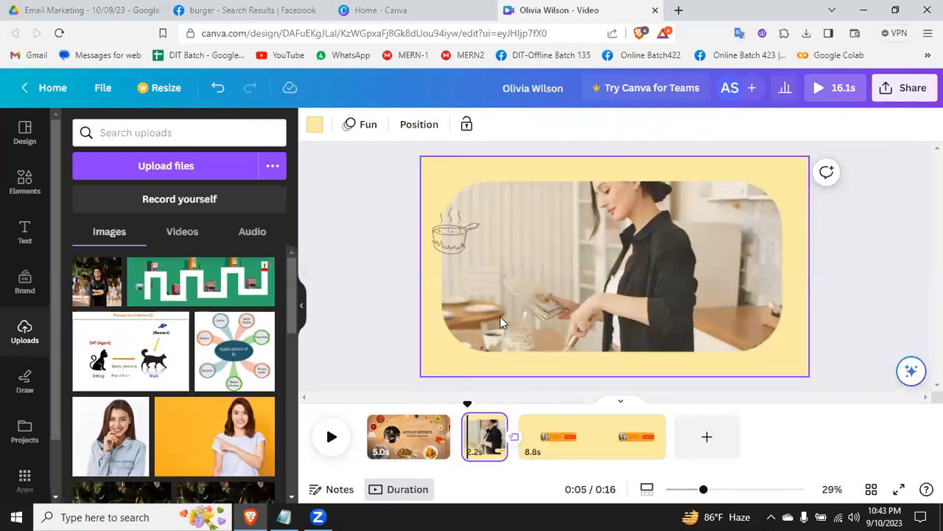
{"action": "left_click", "coordinate": [329, 440]}
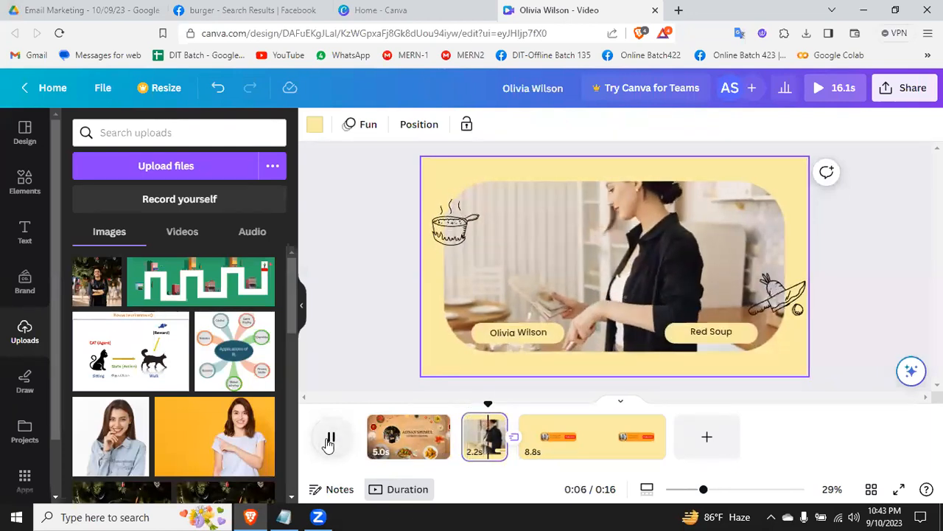
{"action": "left_click", "coordinate": [329, 440]}
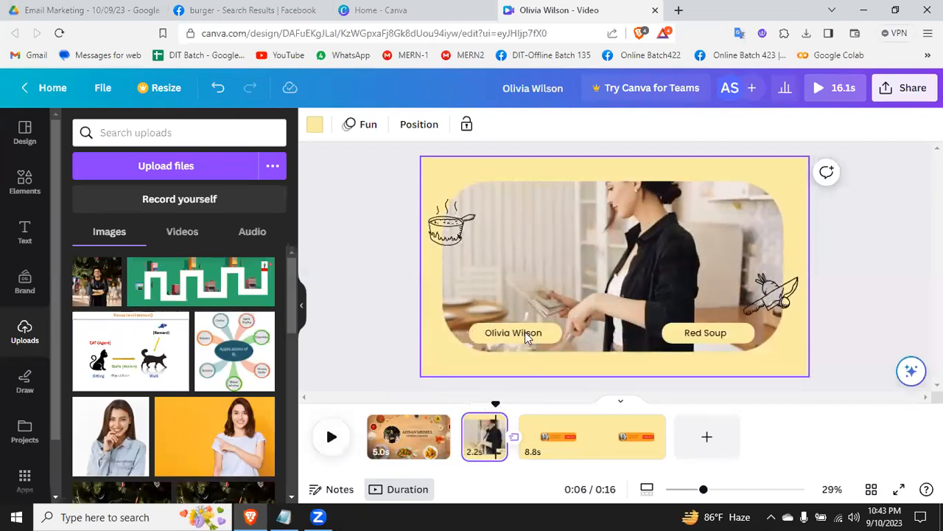
{"action": "double_click", "coordinate": [525, 332]}
{"action": "type", "text": "A"}
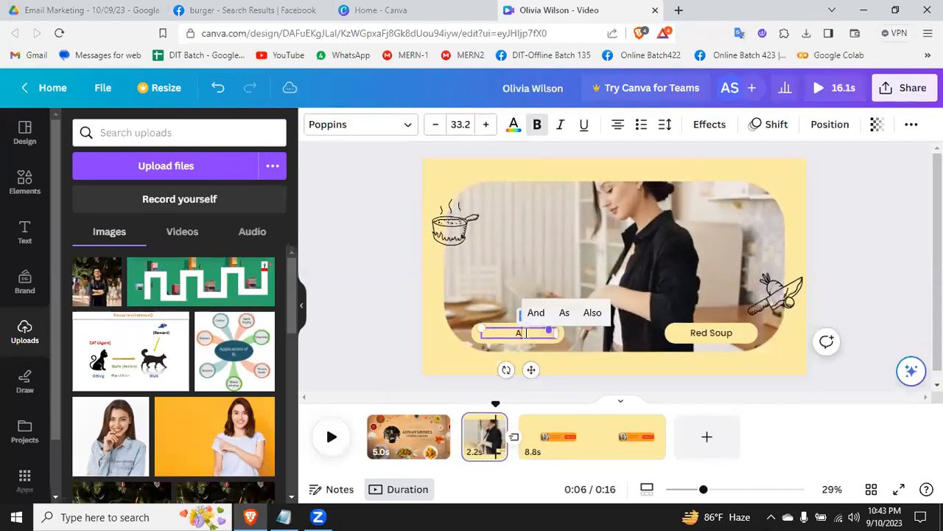
{"action": "type", "text": "dnan Shimul"}
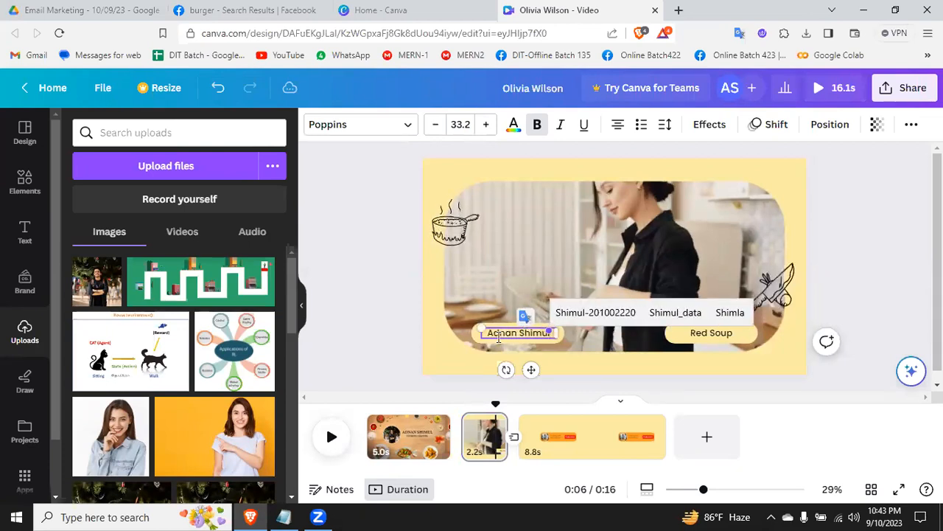
Step: Play the cooking clip on the second page, and delete the cooking pot and the vegetable-with-knife drawings
{"action": "left_click", "coordinate": [713, 338]}
{"action": "left_click", "coordinate": [631, 211]}
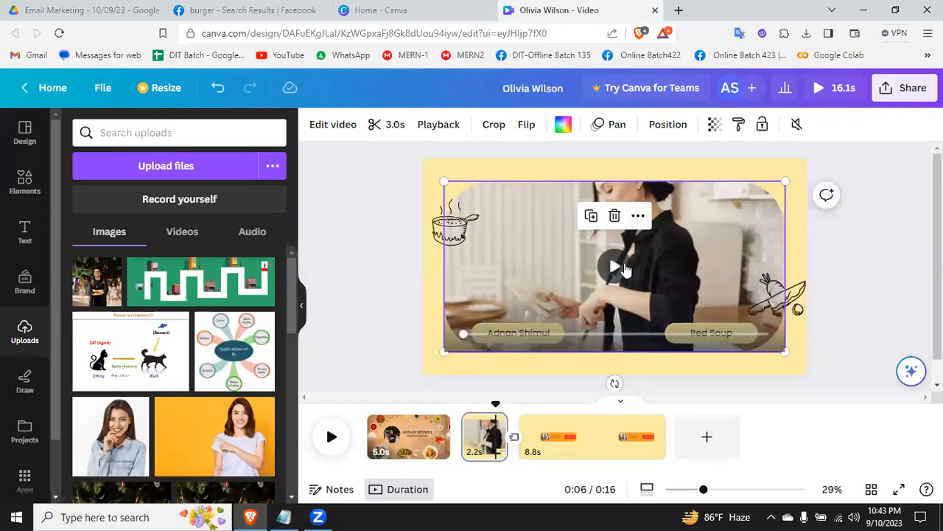
{"action": "left_click", "coordinate": [607, 274]}
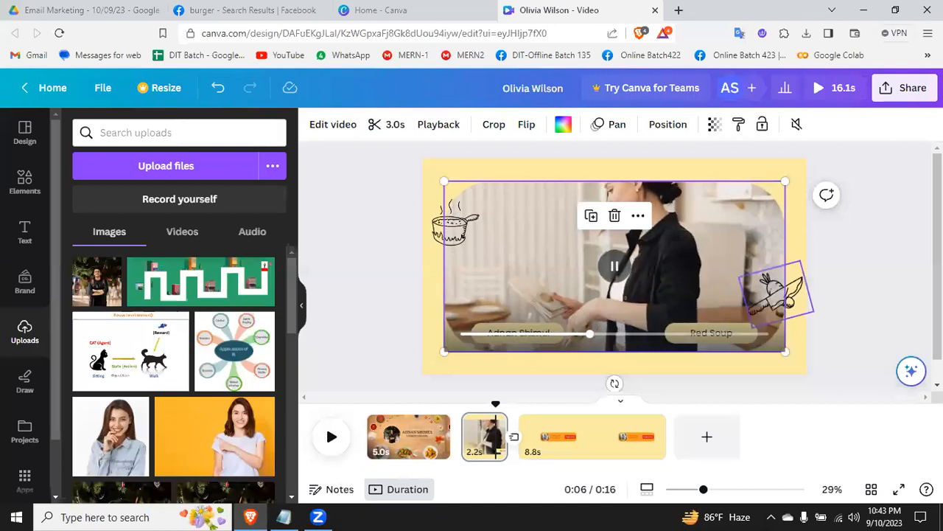
{"action": "left_click", "coordinate": [899, 284]}
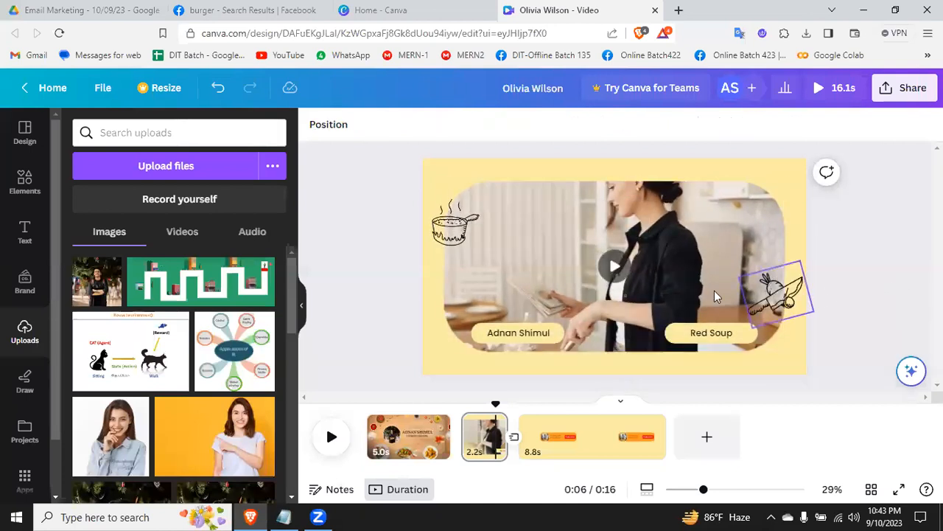
{"action": "left_click", "coordinate": [460, 231]}
{"action": "left_click_drag", "start_coordinate": [486, 226], "coordinate": [526, 250]}
{"action": "key", "text": "Delete"}
{"action": "left_click", "coordinate": [775, 289]}
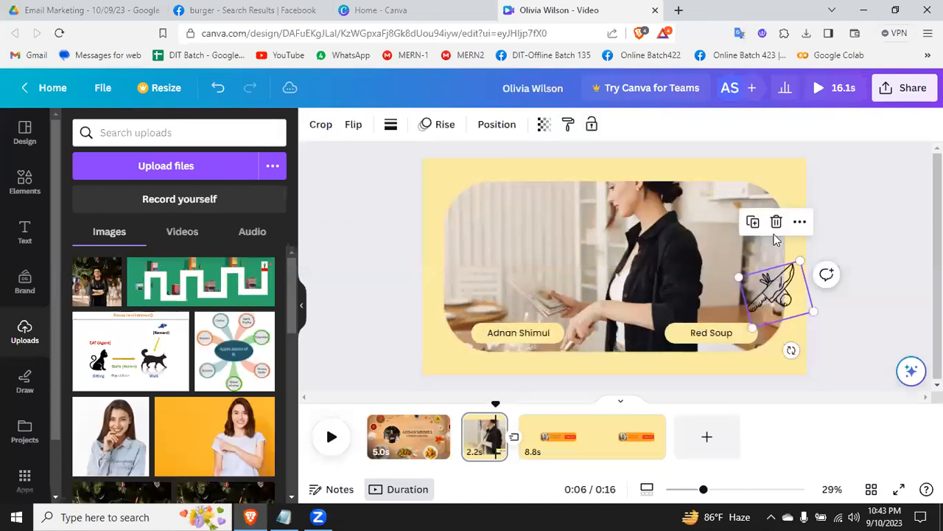
{"action": "left_click", "coordinate": [775, 221]}
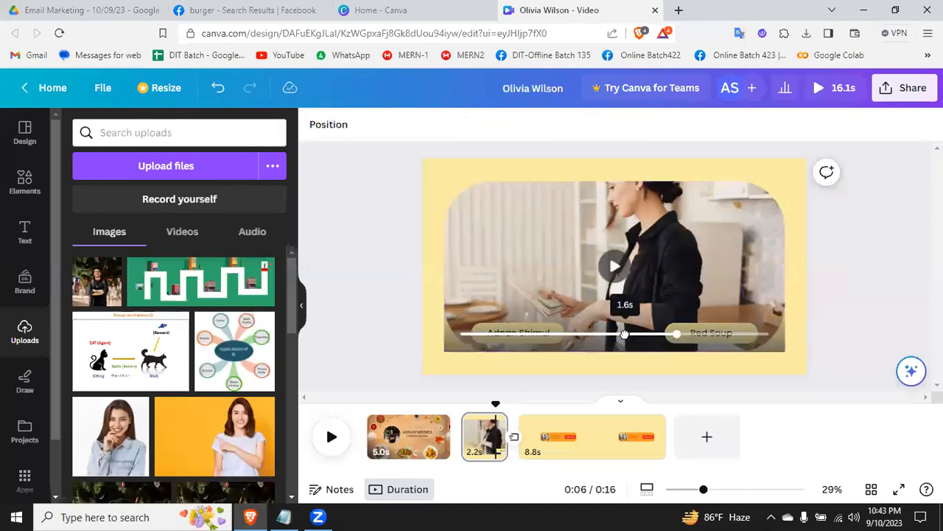
Step: Add the orange dumpling basket graphic to the second page and place it over the clip's upper-left corner
{"action": "left_click", "coordinate": [24, 188]}
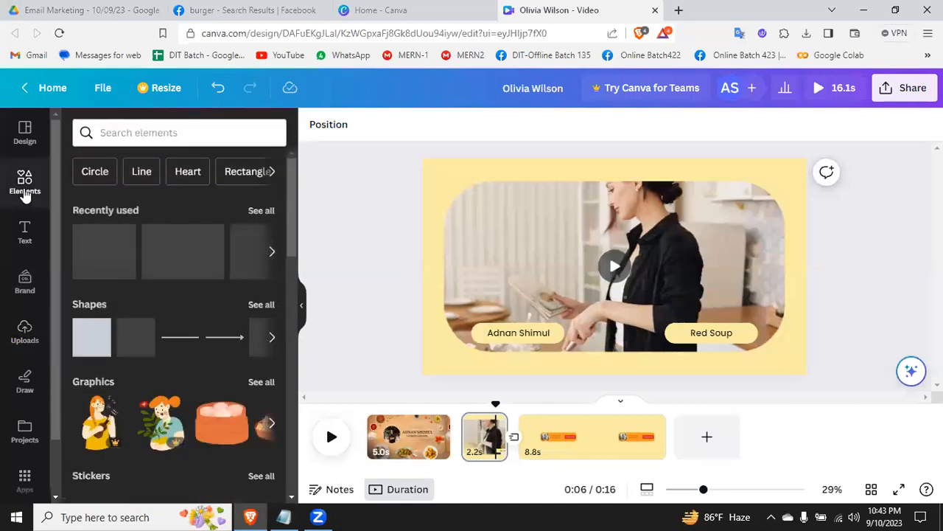
{"action": "left_click_drag", "start_coordinate": [123, 256], "coordinate": [161, 218]}
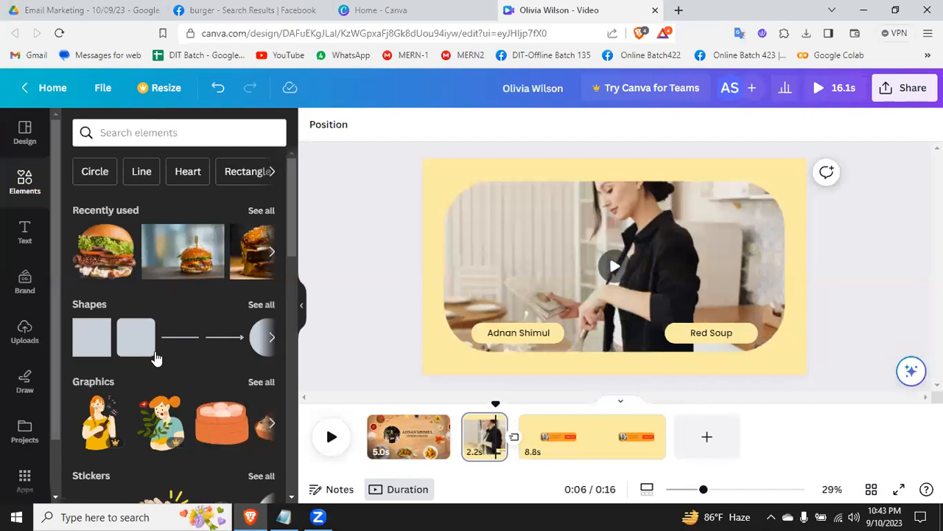
{"action": "left_click_drag", "start_coordinate": [222, 422], "coordinate": [446, 247]}
{"action": "left_click_drag", "start_coordinate": [526, 297], "coordinate": [481, 205]}
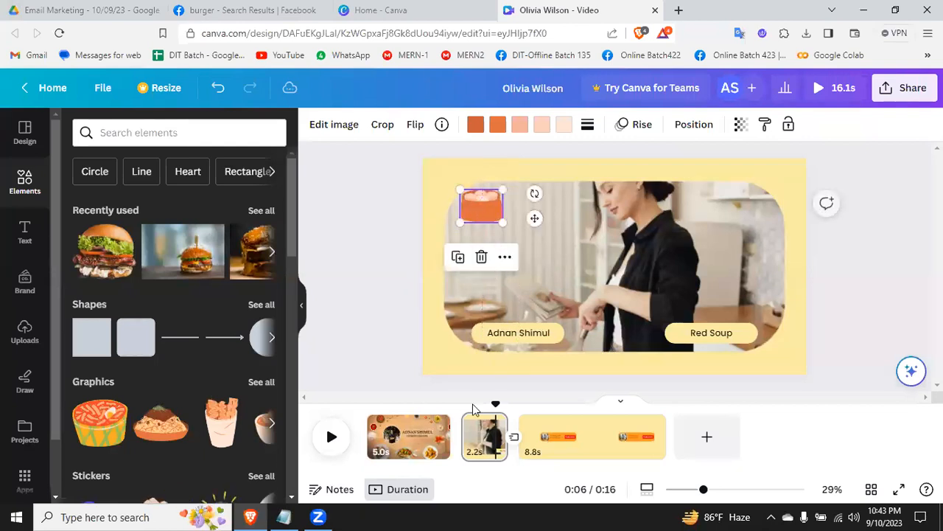
Step: Shorten the second page to 1.8 s and play the video on into the Subscribe page
{"action": "left_click", "coordinate": [495, 442]}
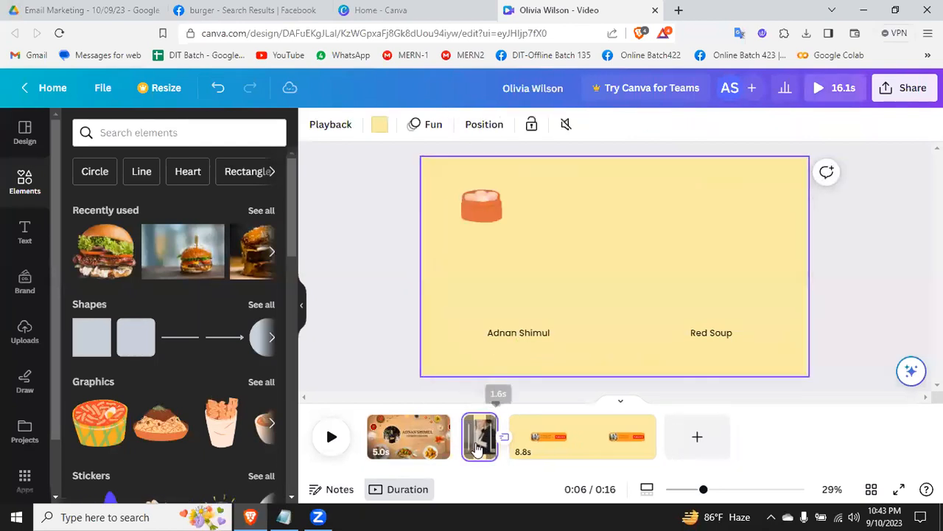
{"action": "left_click", "coordinate": [333, 438]}
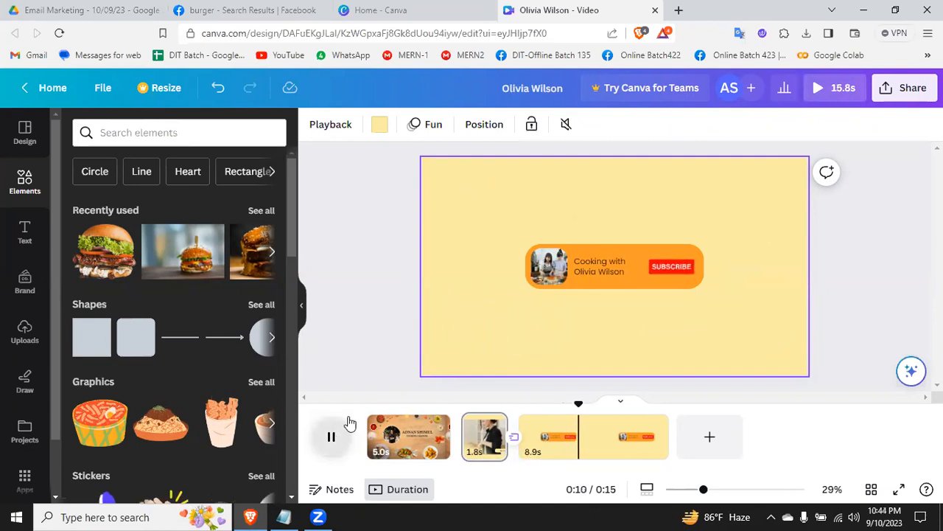
{"action": "left_click", "coordinate": [331, 436]}
Step: Replace the name after "Cooking with" in the Subscribe banner on the last page with the presenter's full name
{"action": "left_click", "coordinate": [585, 275]}
{"action": "double_click", "coordinate": [584, 274]}
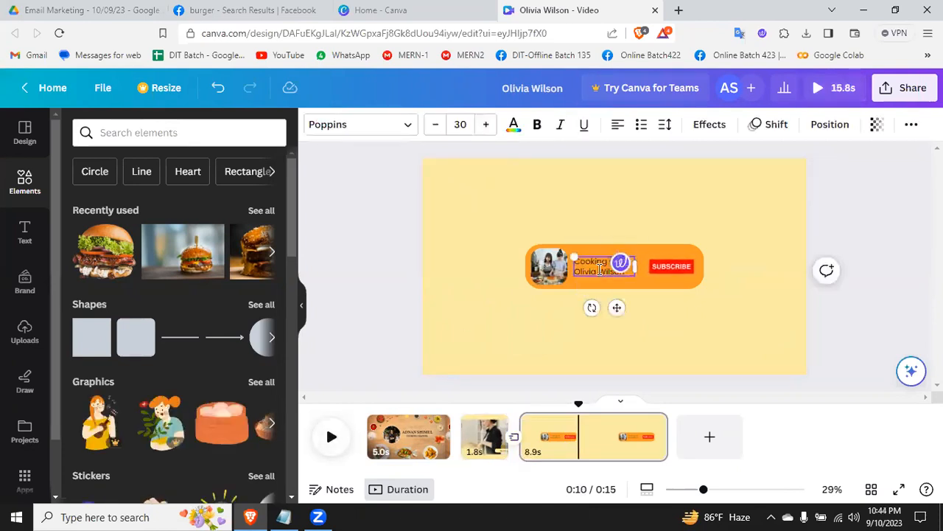
{"action": "key", "text": "BackSpace"}
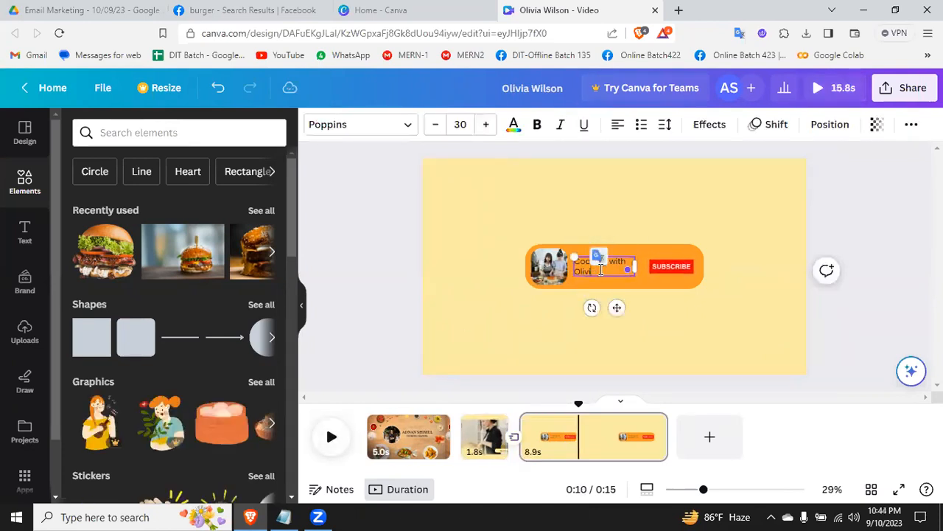
{"action": "key", "text": "BackSpace"}
{"action": "key", "text": "BackSpace"}
{"action": "key", "text": "BackSpace"}
{"action": "key", "text": "BackSpace"}
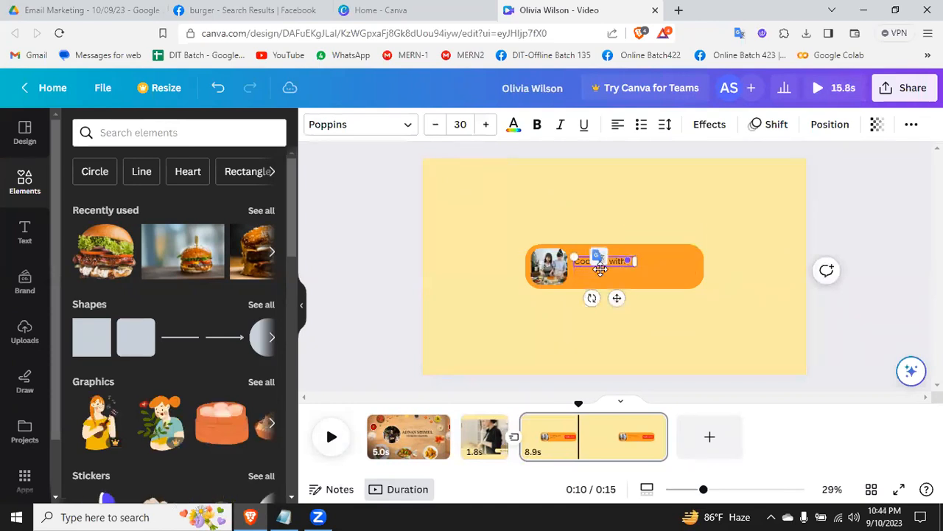
{"action": "type", "text": "Adna"}
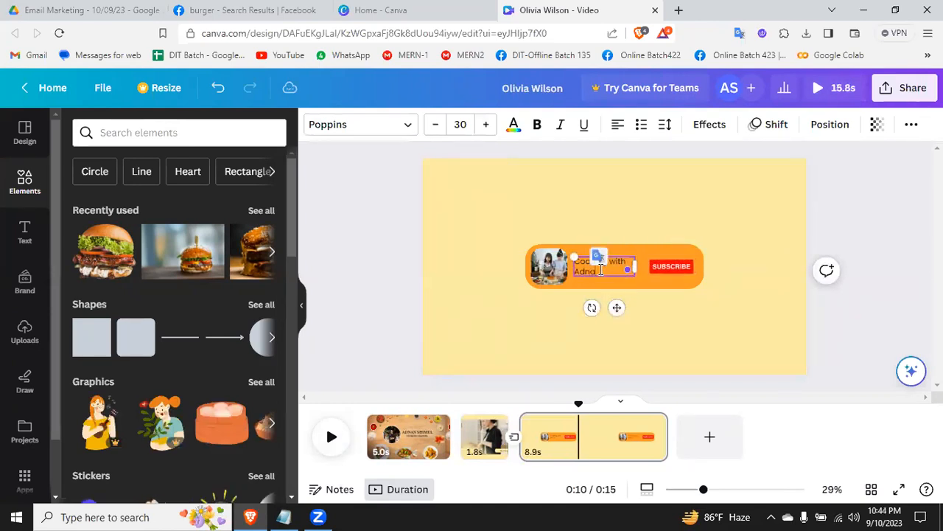
{"action": "type", "text": "n Shim"}
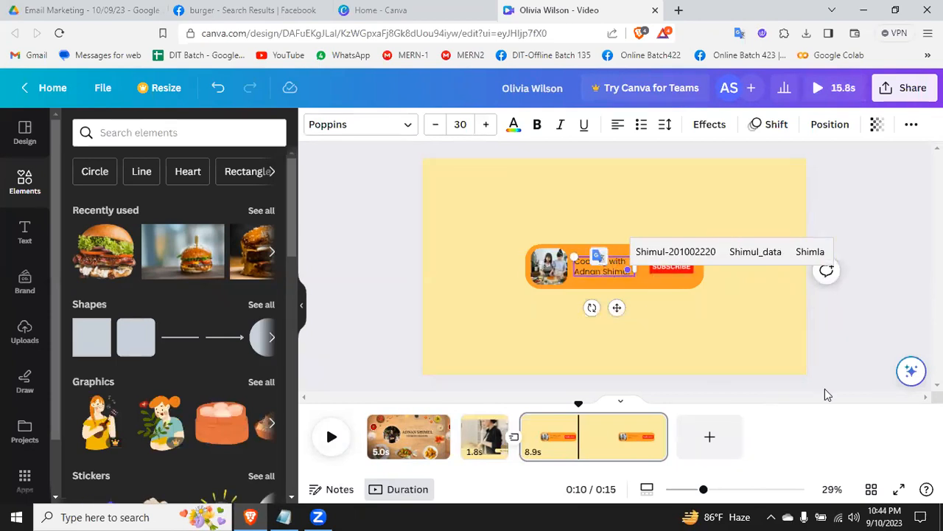
{"action": "type", "text": "ul"}
{"action": "left_click", "coordinate": [880, 351]}
Step: Play the personalized video from the first page through to its end
{"action": "left_click", "coordinate": [379, 442]}
{"action": "left_click", "coordinate": [330, 436]}
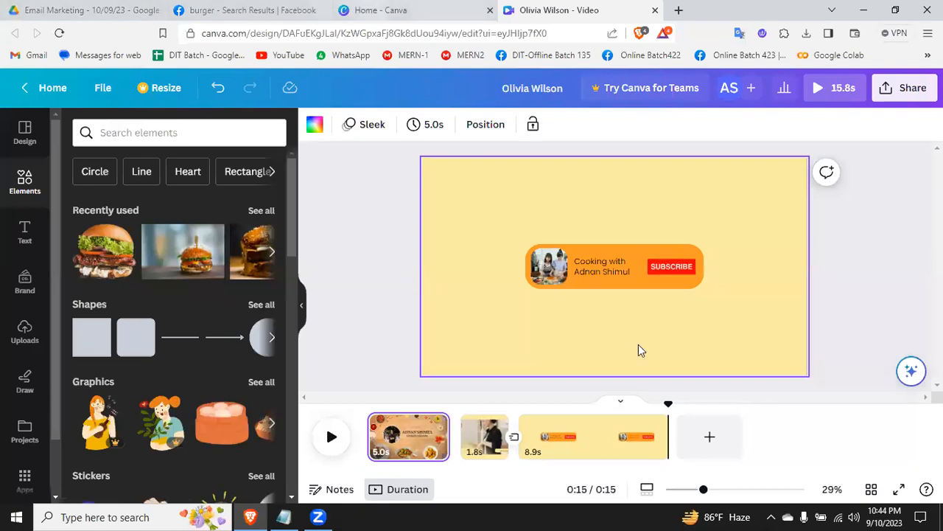
{"action": "left_click", "coordinate": [879, 237]}
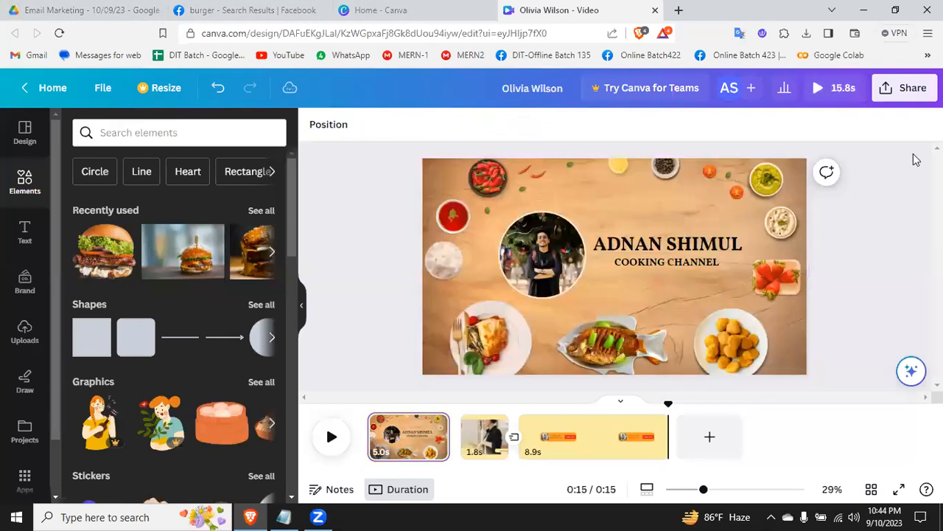
Step: Download all three pages as an MP4 Video and save the file in the Downloads folder under the suggested name
{"action": "left_click", "coordinate": [911, 90]}
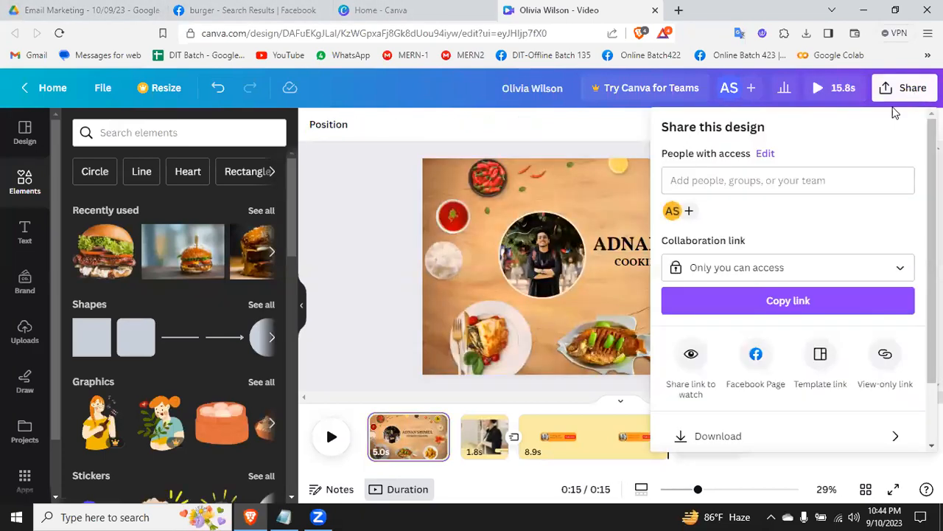
{"action": "left_click", "coordinate": [736, 437]}
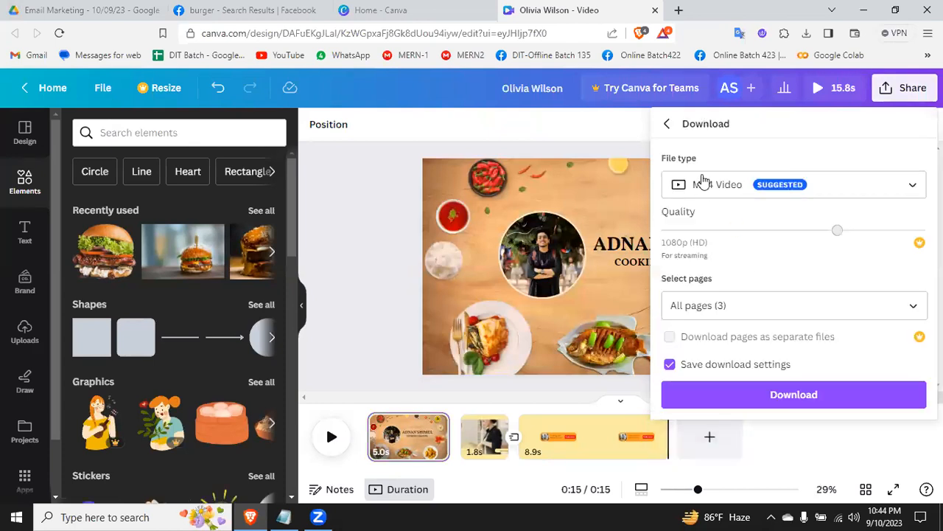
{"action": "left_click", "coordinate": [724, 185]}
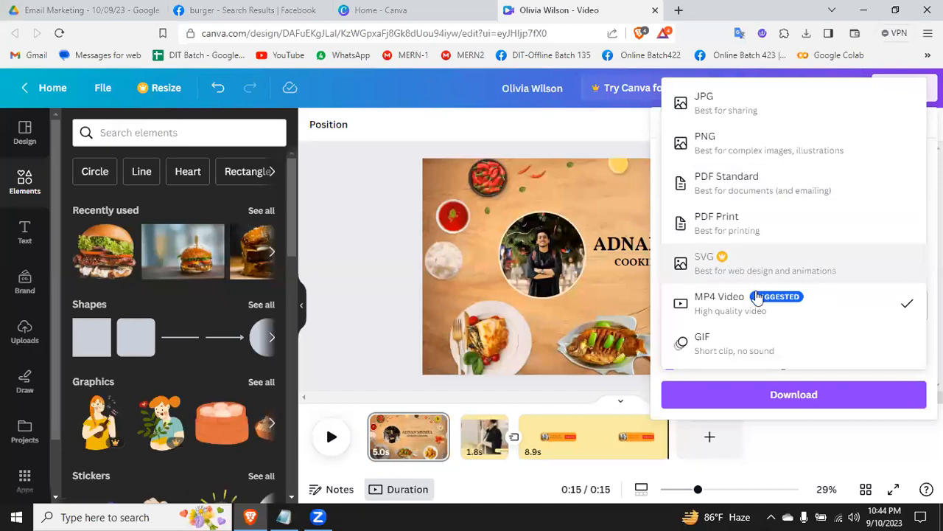
{"action": "left_click", "coordinate": [734, 305]}
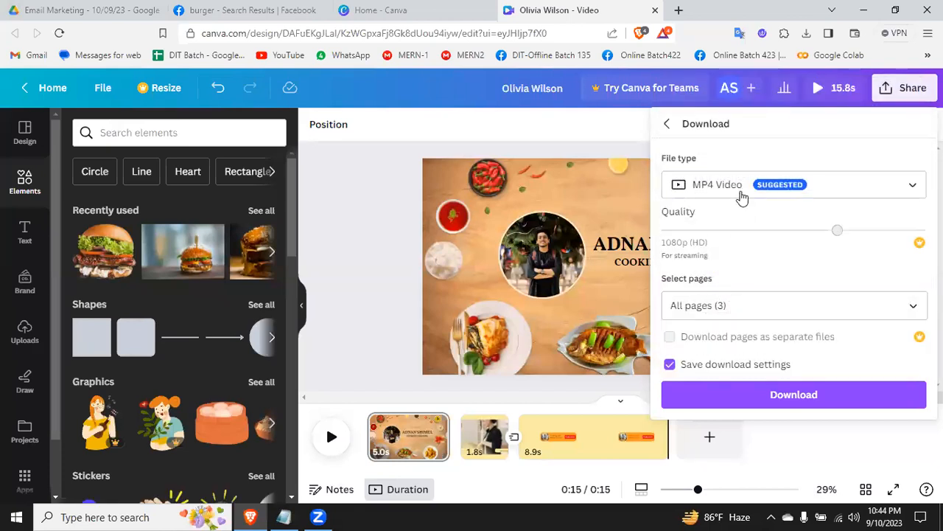
{"action": "left_click", "coordinate": [794, 397]}
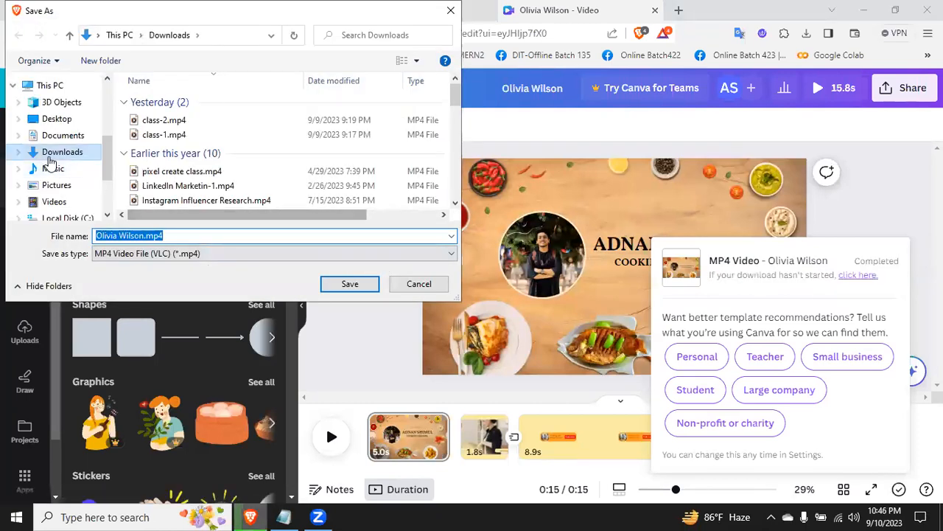
{"action": "left_click", "coordinate": [334, 285]}
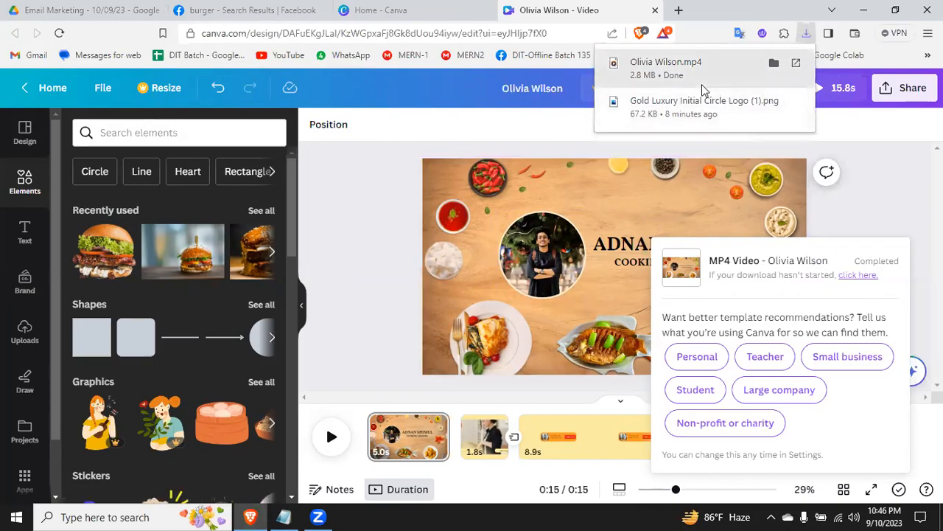
Step: Open the downloaded MP4 in Media Player to review it, and close the player
{"action": "left_click", "coordinate": [701, 84]}
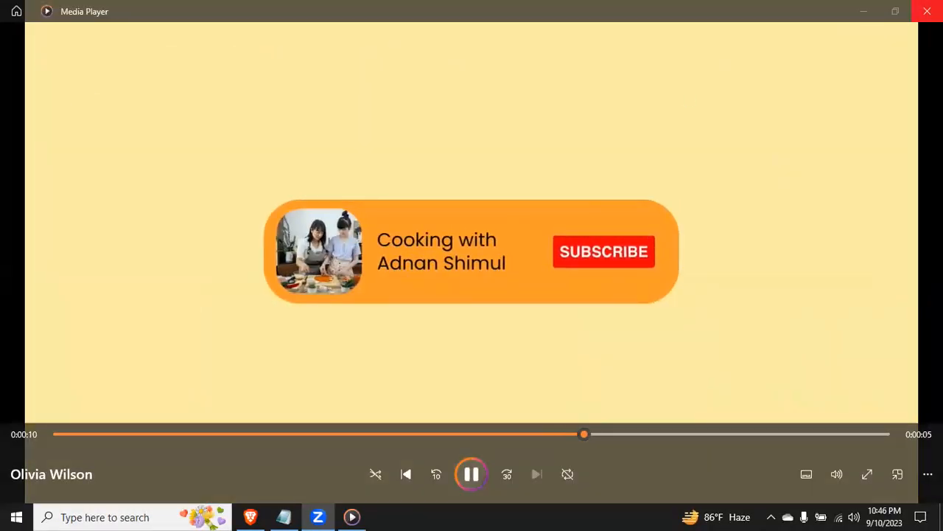
{"action": "left_click", "coordinate": [927, 11]}
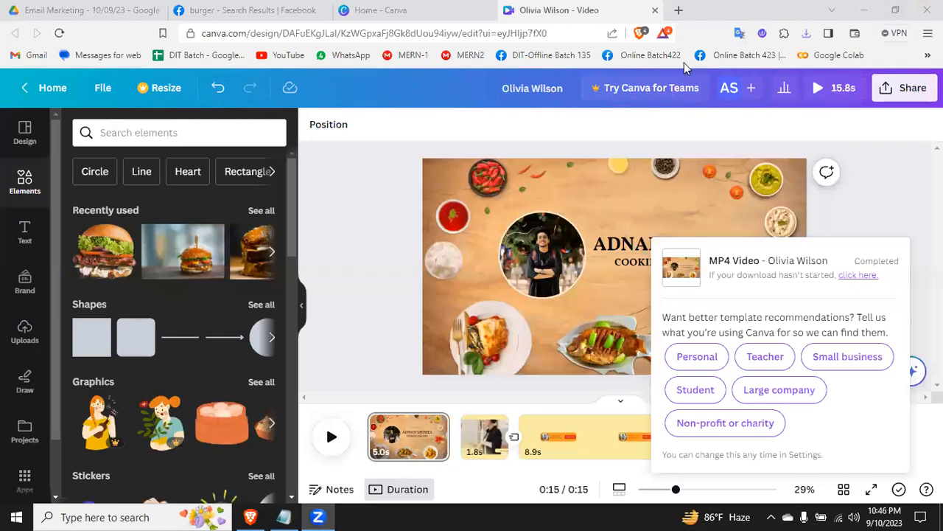
Step: Check the Canva design topic list in Notepad, and search Canva's home page templates for "Animation video"
{"action": "left_click", "coordinate": [278, 516]}
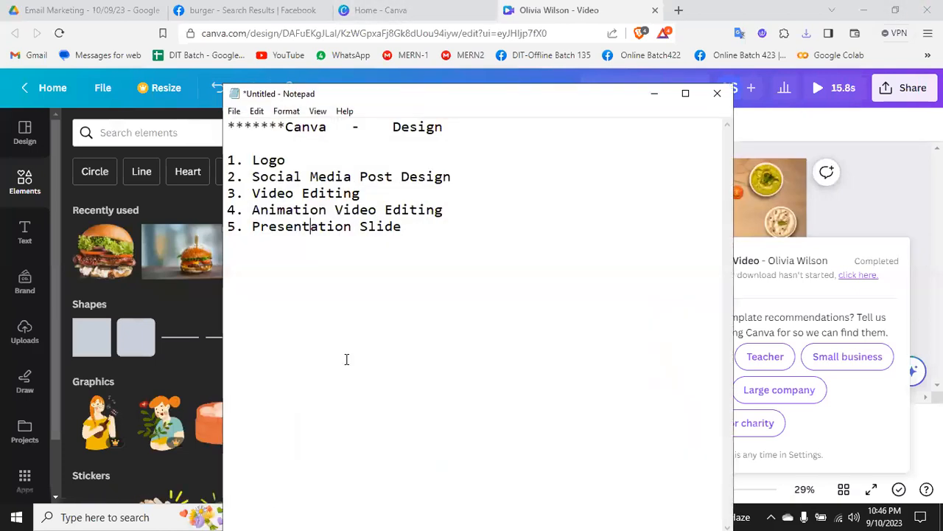
{"action": "left_click", "coordinate": [656, 92]}
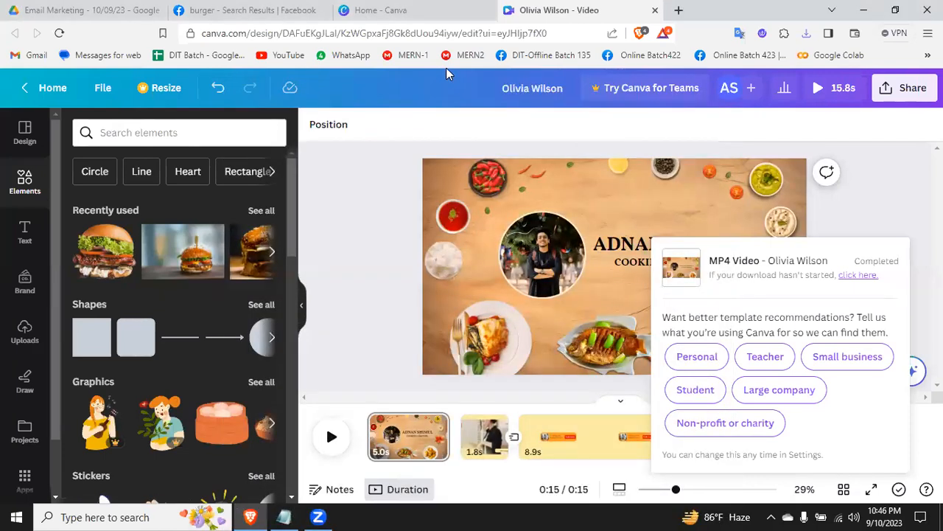
{"action": "key", "text": "ctrl+shift+Tab"}
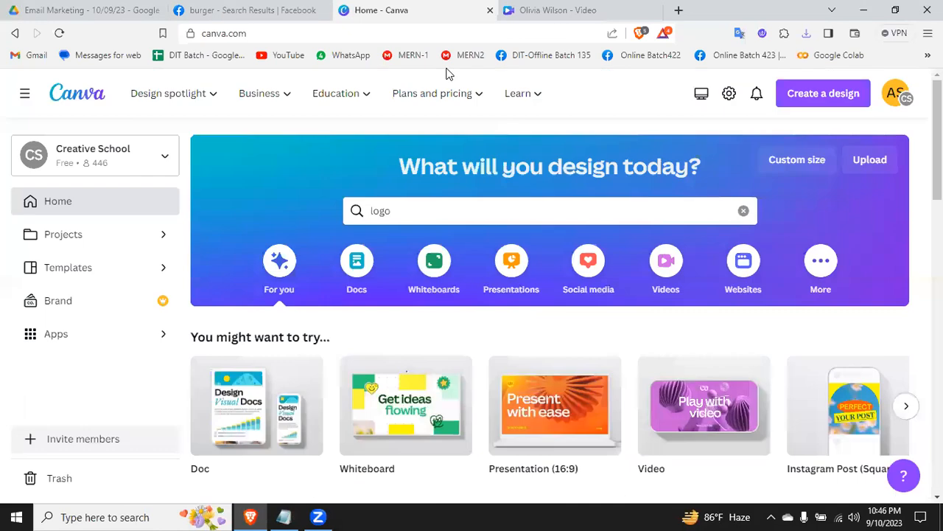
{"action": "left_click", "coordinate": [392, 211]}
{"action": "double_click", "coordinate": [392, 211]}
{"action": "key", "text": "BackSpace"}
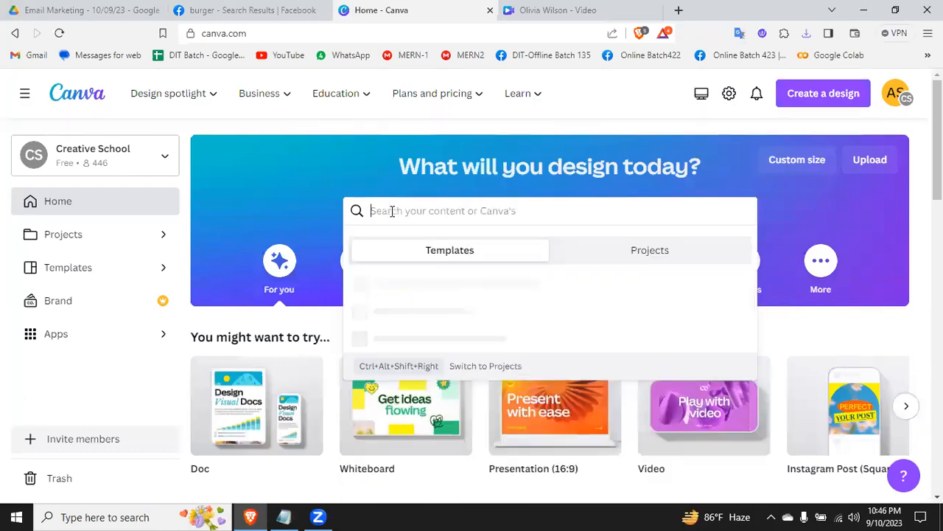
{"action": "type", "text": "Animation v"}
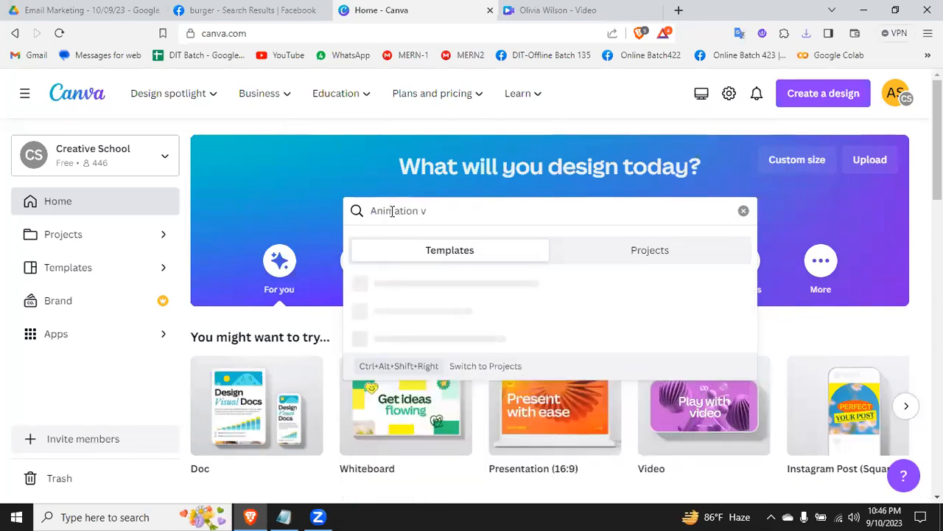
{"action": "type", "text": "ideo"}
{"action": "key", "text": "Return"}
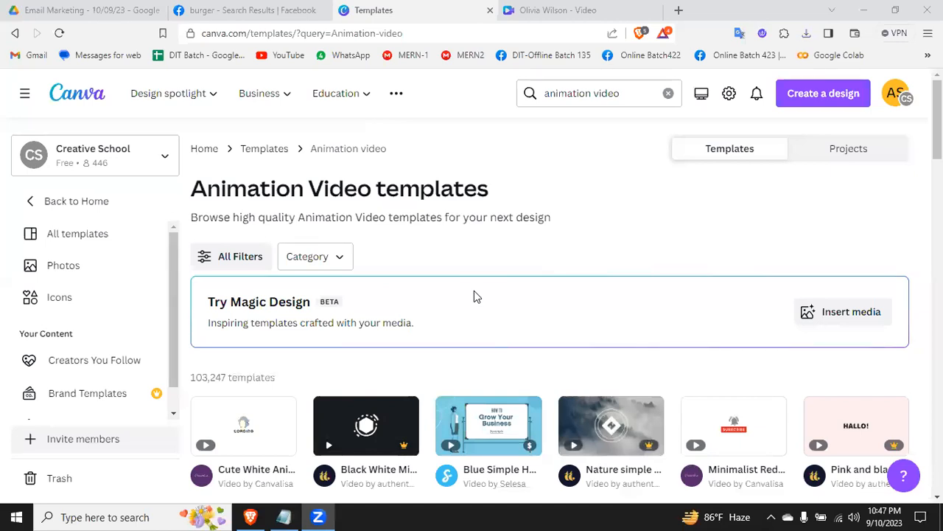
Step: Open the "Minimalist Black White The End Animation Video" template for editing, and pause its playback
{"action": "scroll", "coordinate": [635, 284], "scroll_direction": "down", "scroll_amount": 1}
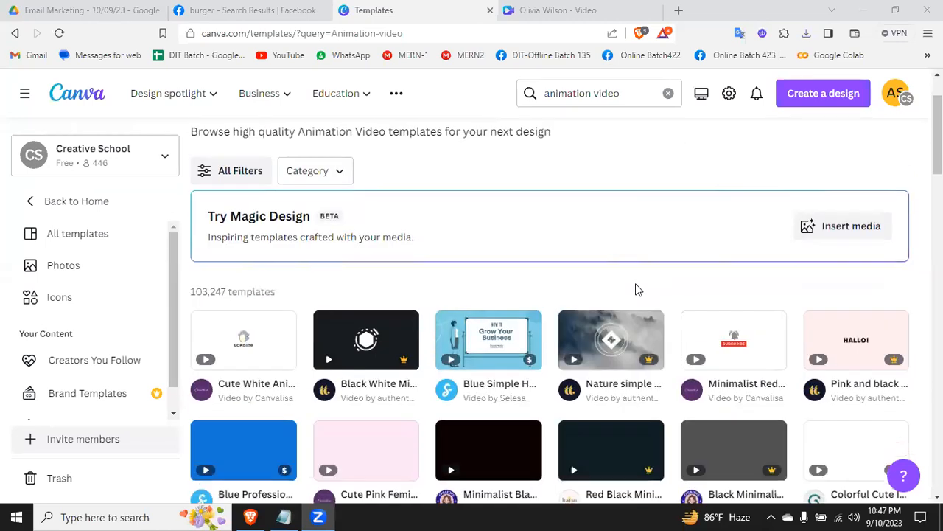
{"action": "scroll", "coordinate": [638, 290], "scroll_direction": "down", "scroll_amount": 2}
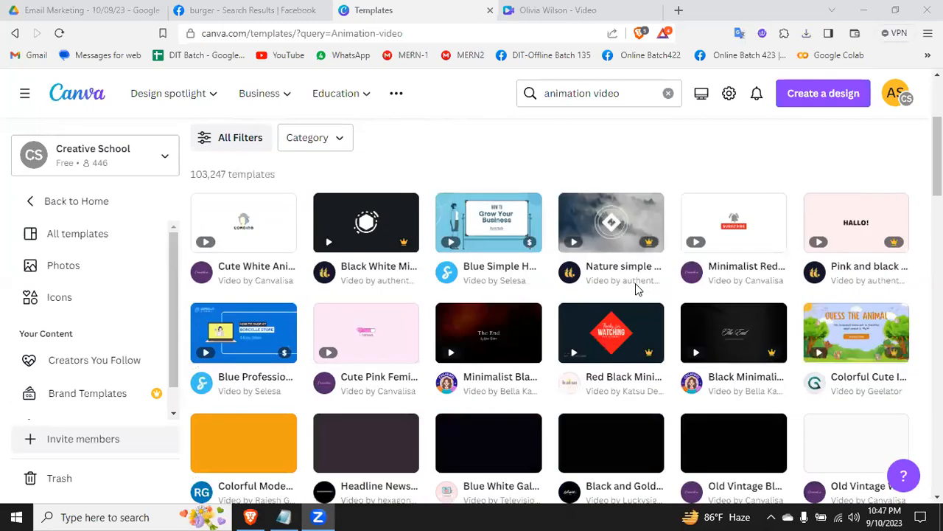
{"action": "scroll", "coordinate": [638, 289], "scroll_direction": "up", "scroll_amount": 3}
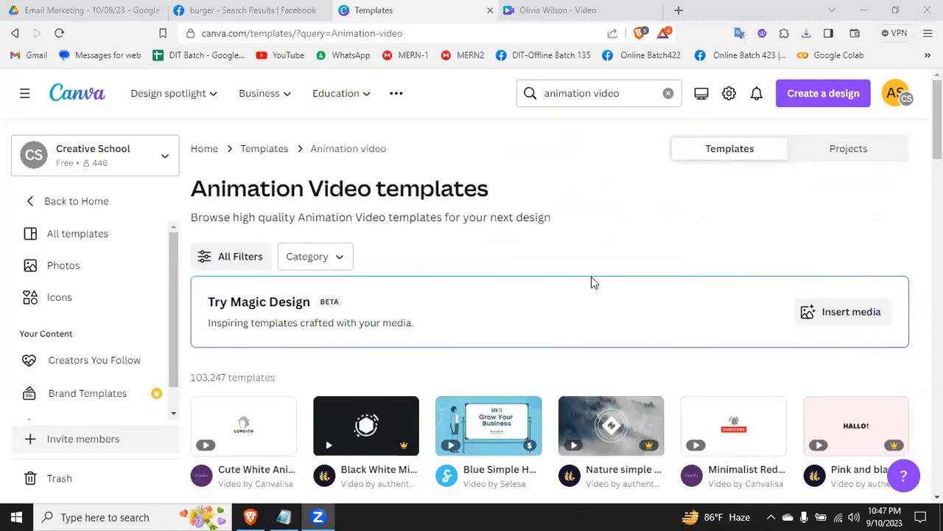
{"action": "scroll", "coordinate": [670, 290], "scroll_direction": "down", "scroll_amount": 2}
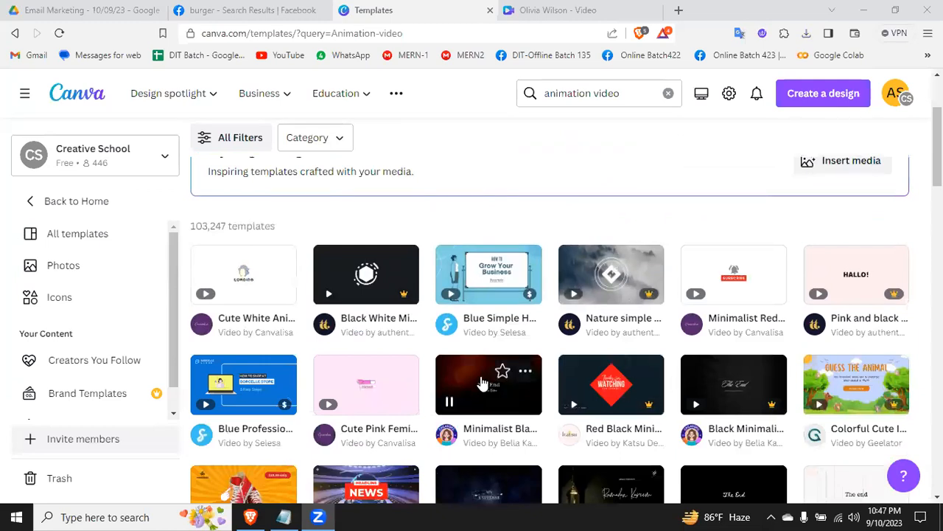
{"action": "left_click", "coordinate": [476, 391]}
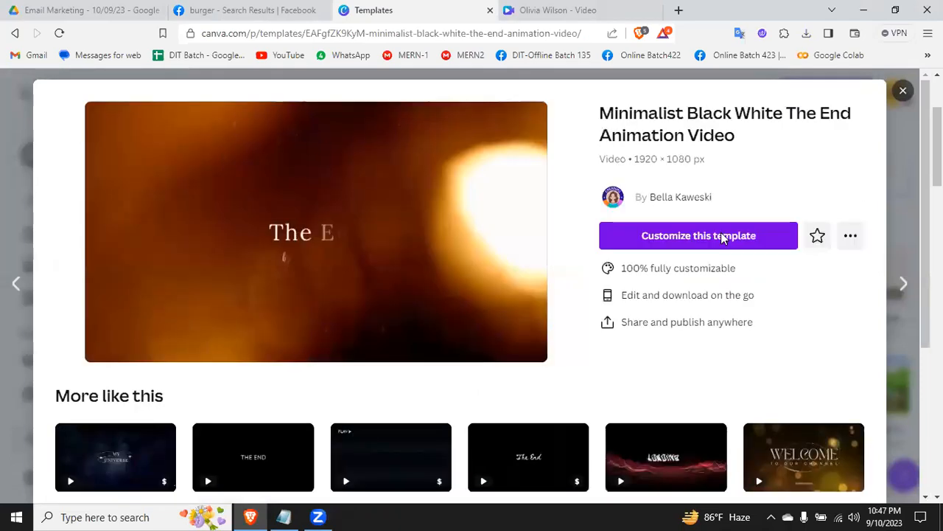
{"action": "left_click", "coordinate": [720, 238]}
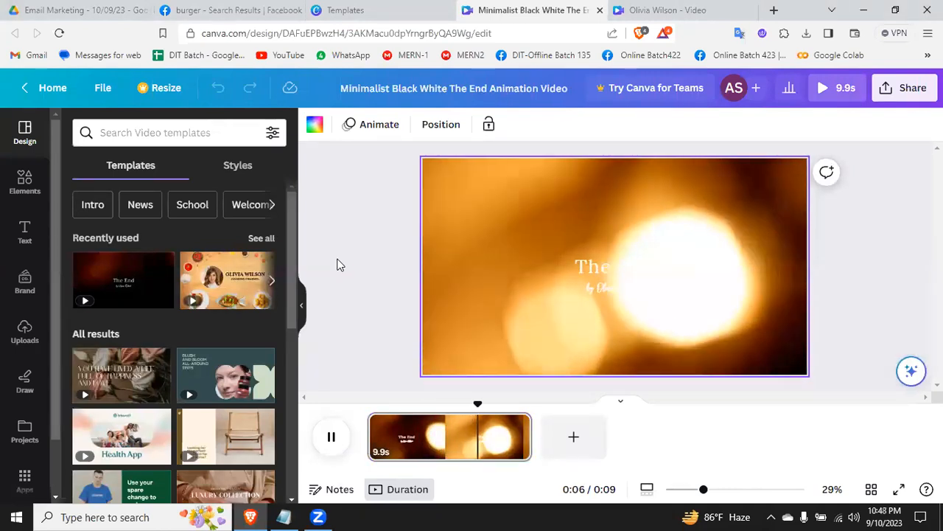
{"action": "left_click", "coordinate": [332, 437]}
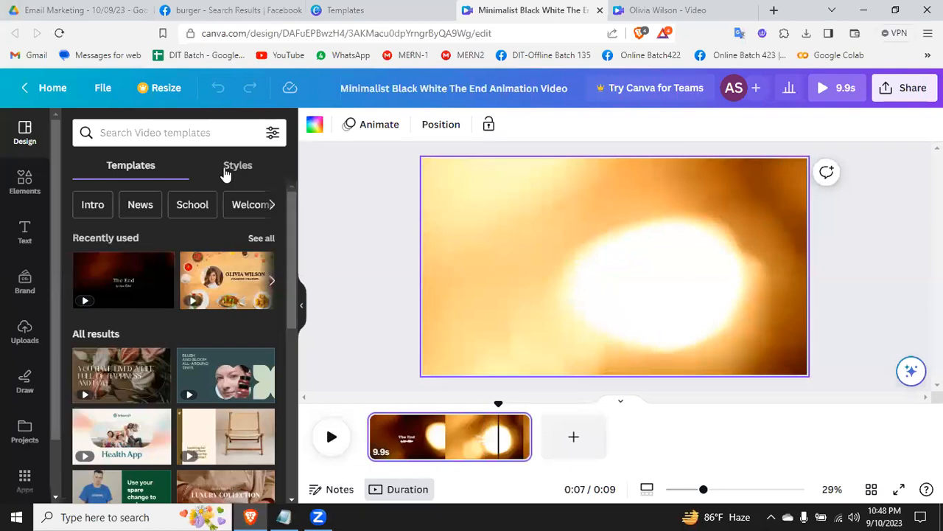
Step: Find "News Intros" video templates, apply "Red and White Animated Breaking News Youtube Intro" to the page, and play it
{"action": "left_click", "coordinate": [188, 133]}
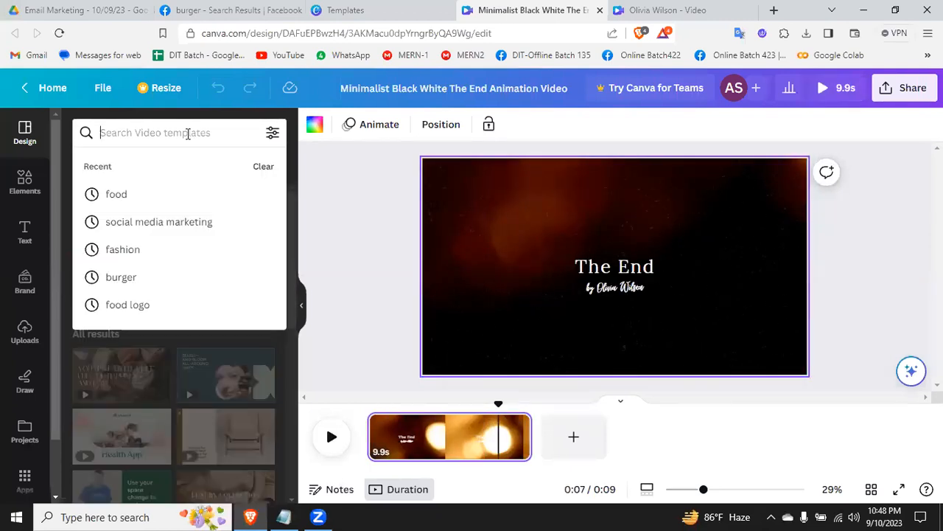
{"action": "type", "text": "news"}
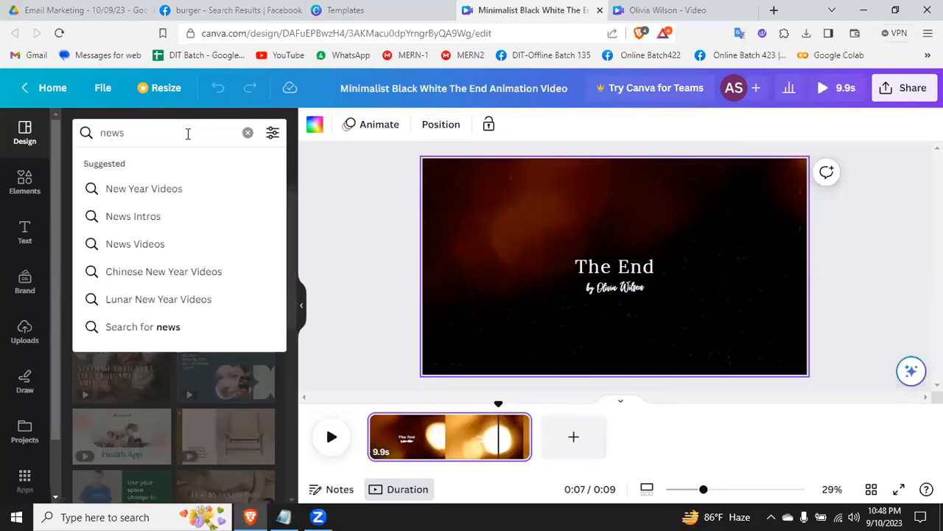
{"action": "left_click", "coordinate": [151, 218]}
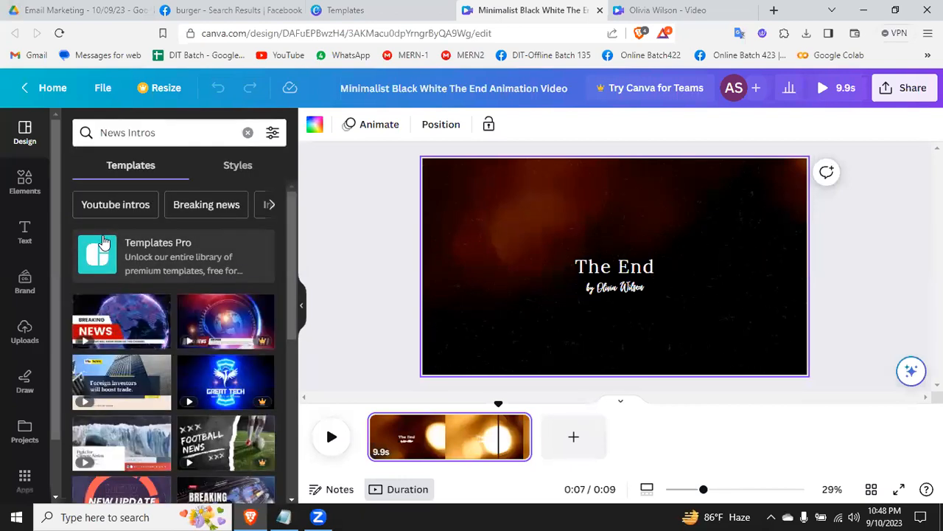
{"action": "left_click", "coordinate": [123, 325]}
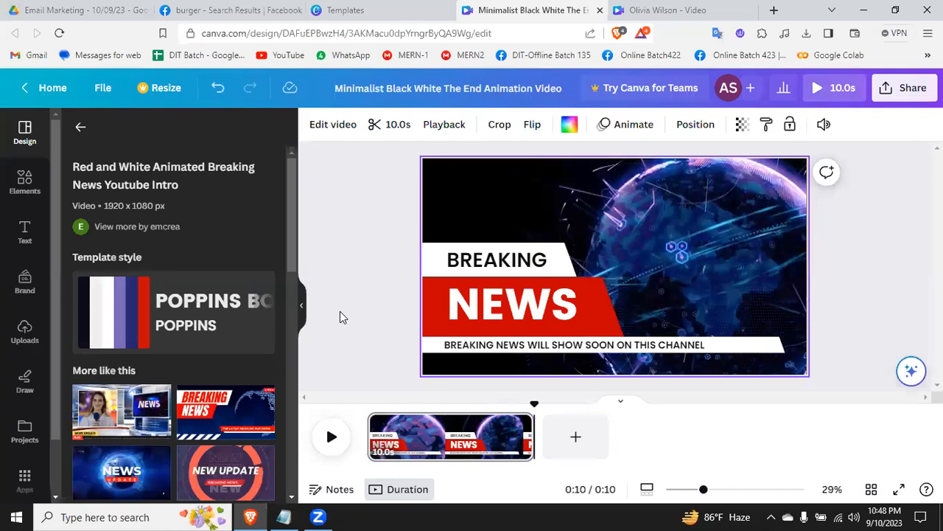
{"action": "left_click", "coordinate": [331, 436]}
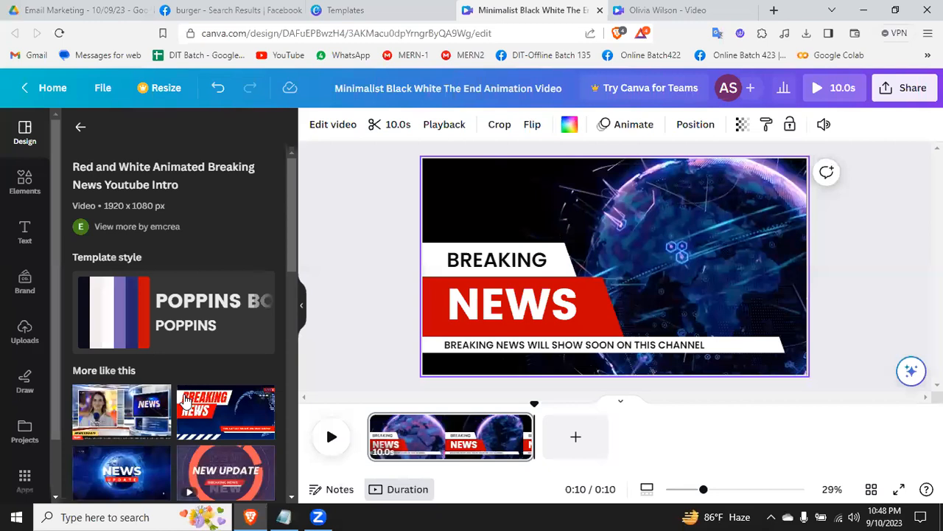
Step: Replace the page with the similar "News Update Animated Video" template showing a reporter in a studio, and play it
{"action": "scroll", "coordinate": [184, 401], "scroll_direction": "down", "scroll_amount": 2}
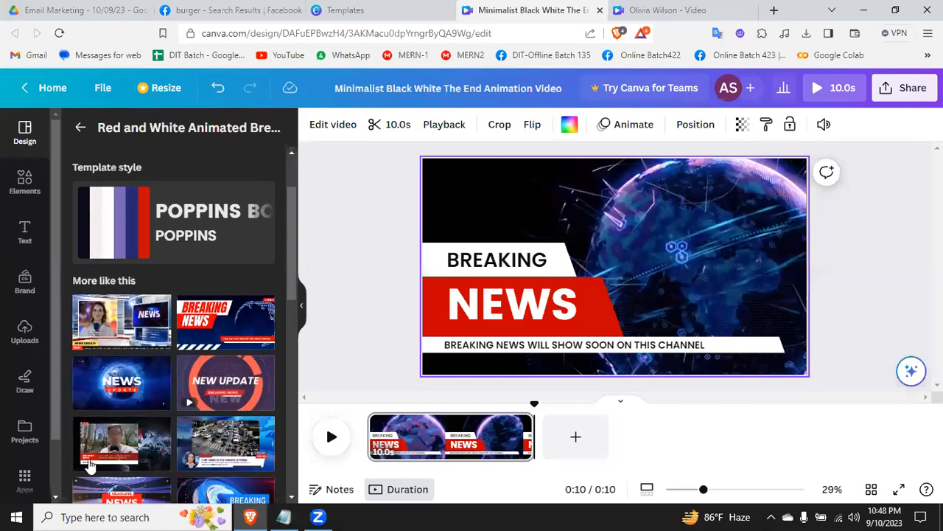
{"action": "left_click", "coordinate": [107, 332]}
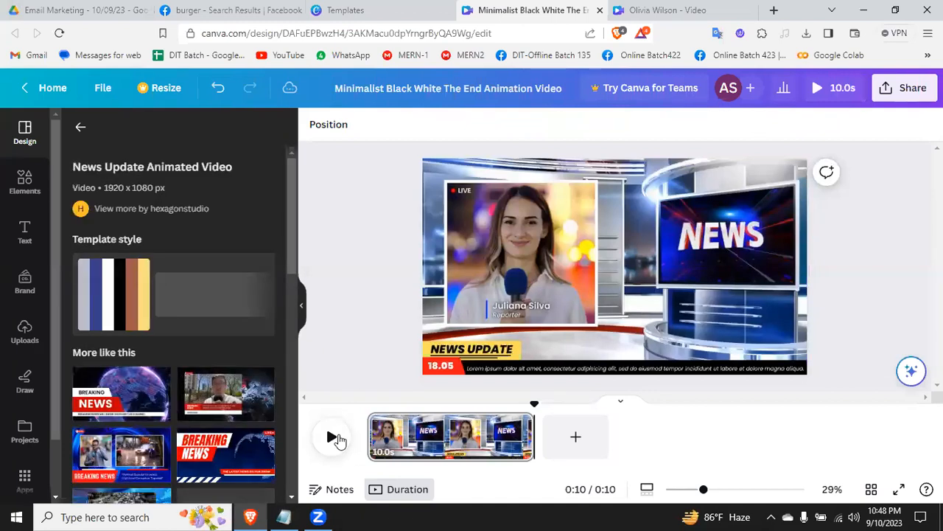
{"action": "left_click", "coordinate": [331, 437]}
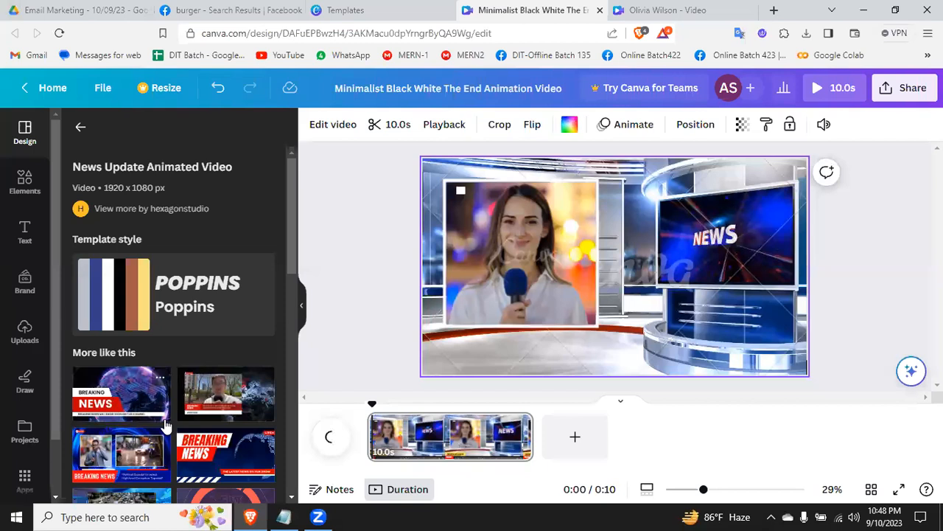
Step: Return to the video template search and look up "Cartoon Videos"
{"action": "left_click", "coordinate": [82, 129]}
{"action": "left_click", "coordinate": [149, 134]}
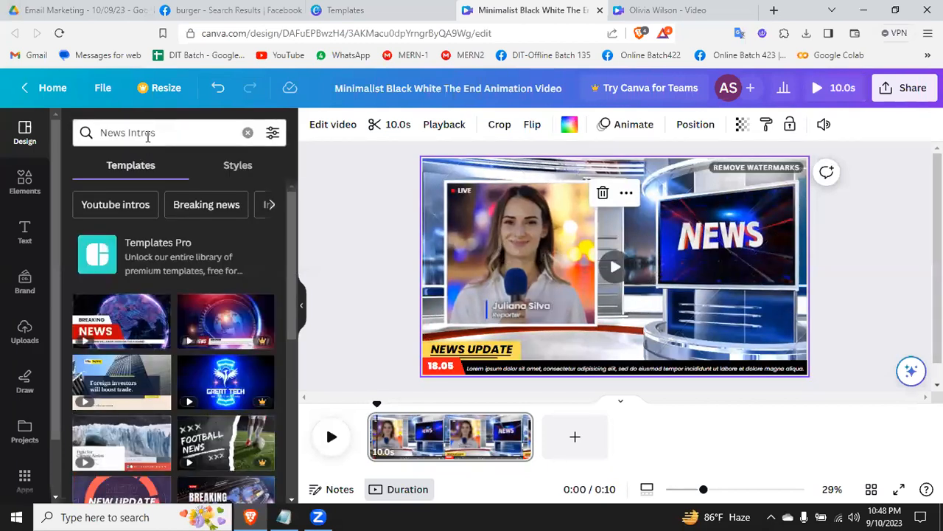
{"action": "key", "text": "ctrl+a"}
{"action": "type", "text": "cartoon"}
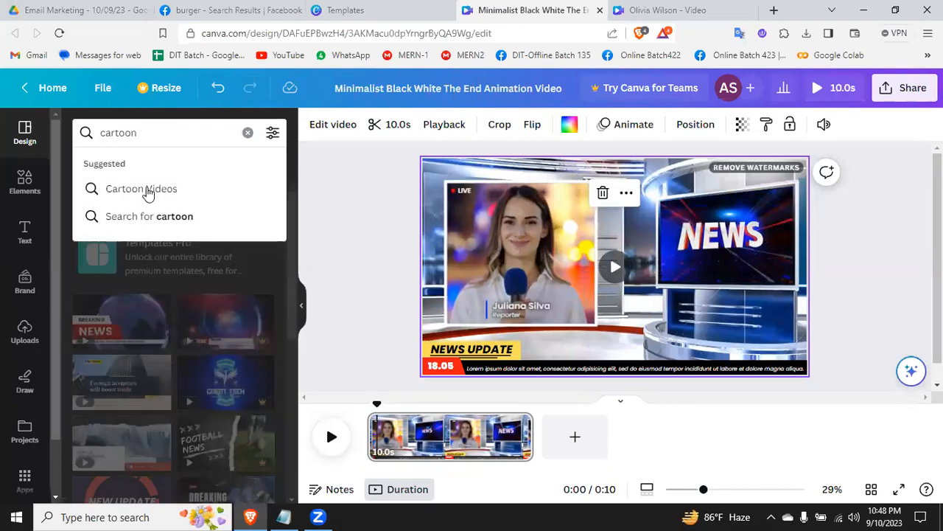
{"action": "left_click", "coordinate": [144, 190]}
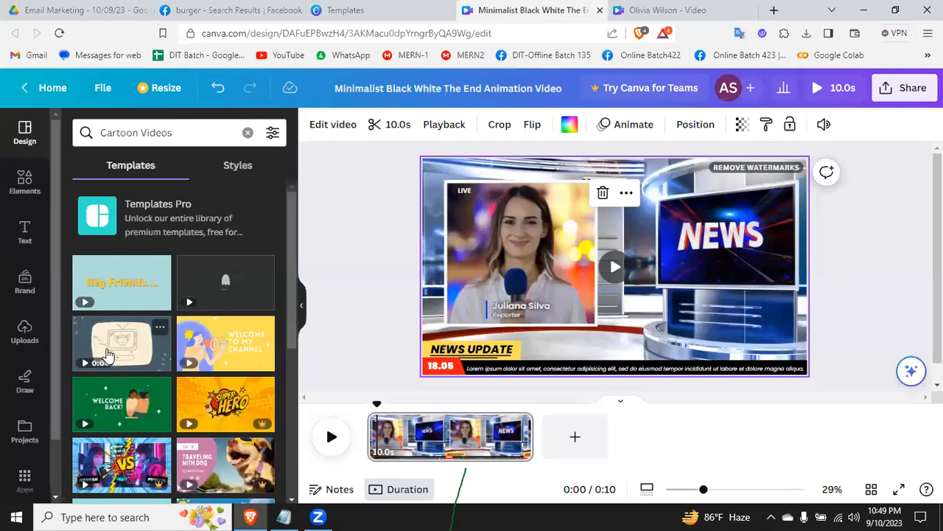
Step: Apply the first "hello" page of "Blue Pink Yellow Brown Illustration Animation Minimalist Youtube Intro" to the design and play it
{"action": "scroll", "coordinate": [112, 394], "scroll_direction": "down", "scroll_amount": 10}
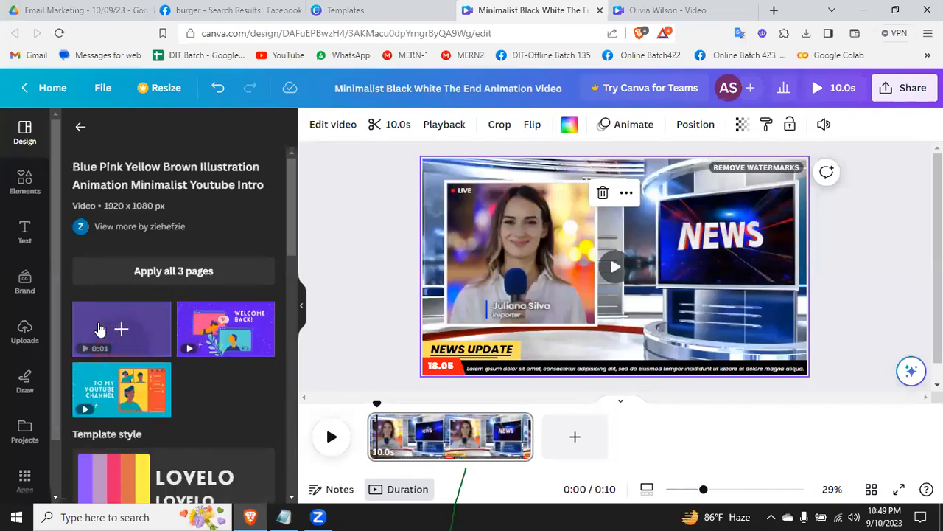
{"action": "left_click", "coordinate": [118, 332]}
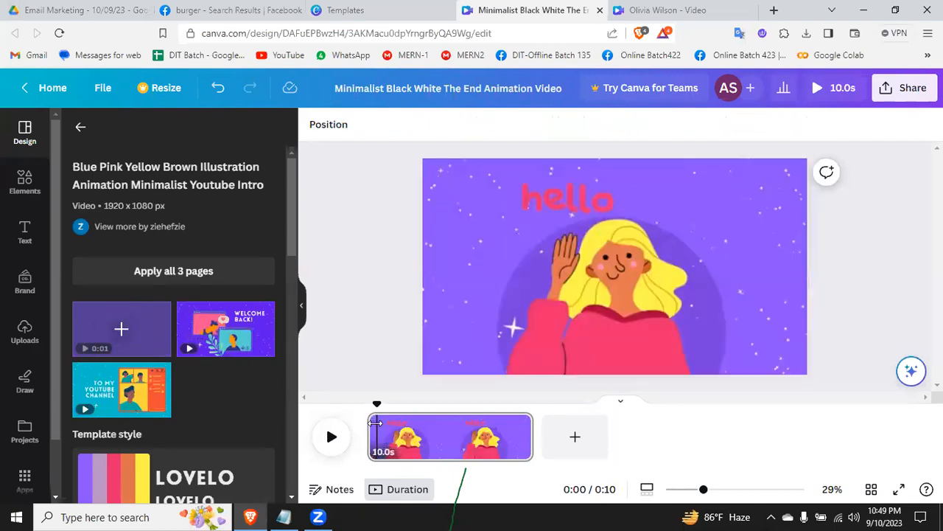
{"action": "left_click", "coordinate": [330, 438]}
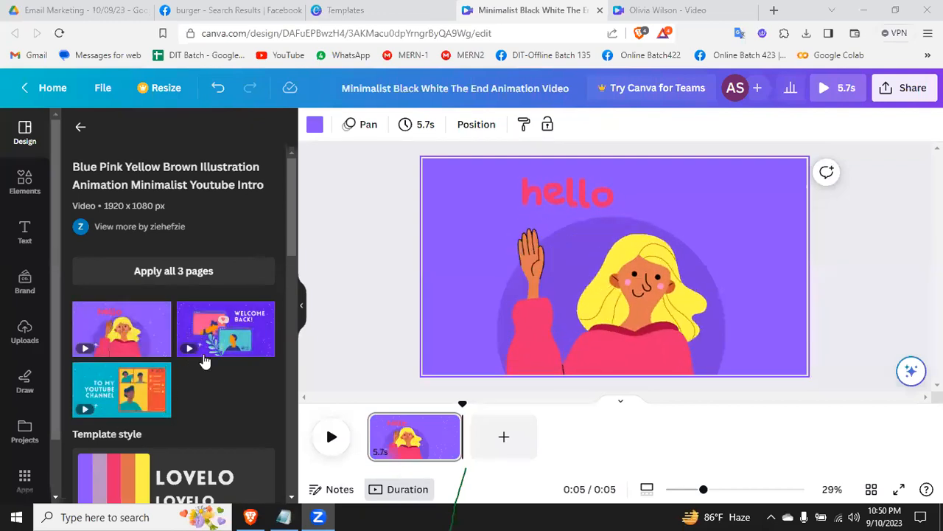
Step: Browse the templates similar to the cartoon intro, and go back to the Cartoon Videos results
{"action": "scroll", "coordinate": [225, 379], "scroll_direction": "down", "scroll_amount": 10}
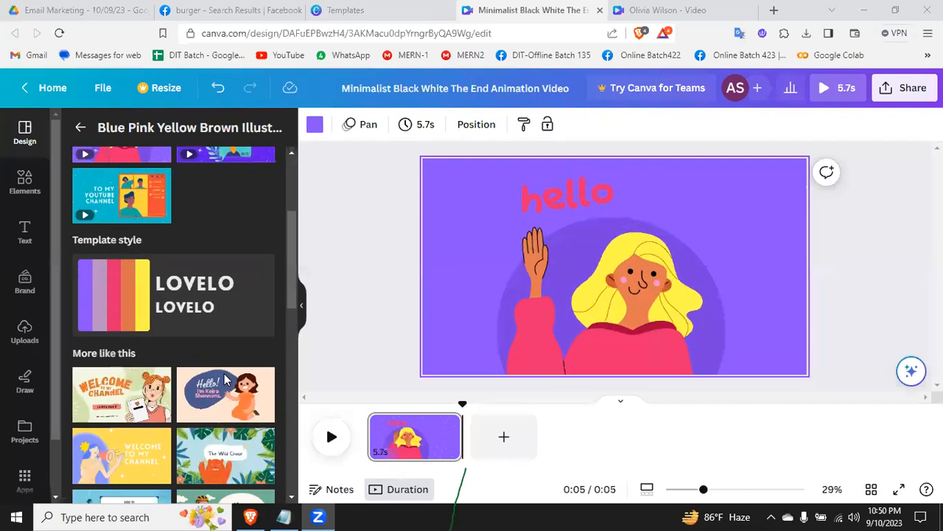
{"action": "scroll", "coordinate": [224, 380], "scroll_direction": "up", "scroll_amount": 5}
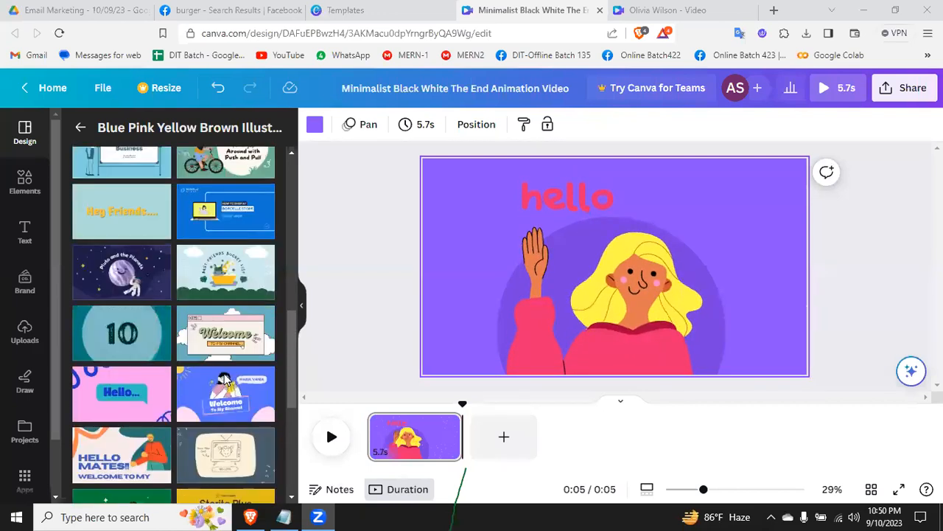
{"action": "left_click", "coordinate": [81, 128]}
{"action": "left_click", "coordinate": [85, 130]}
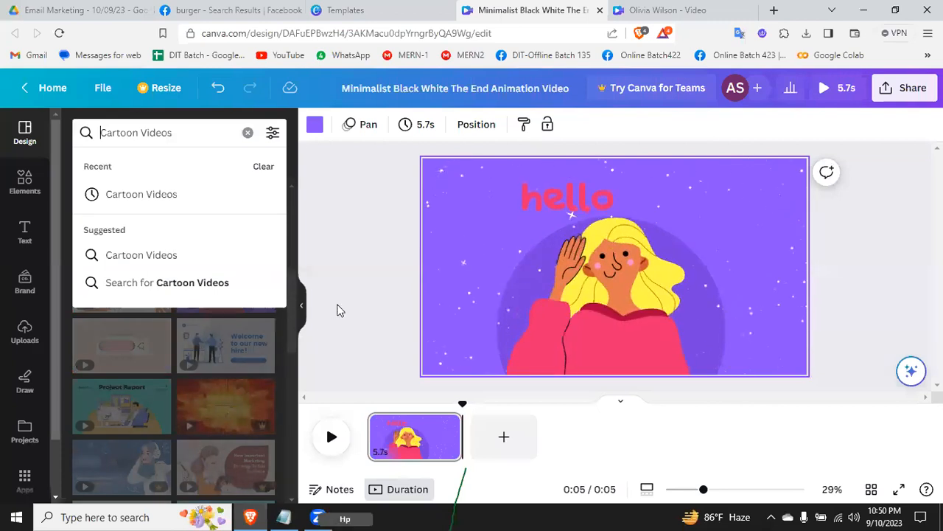
{"action": "left_click", "coordinate": [244, 433]}
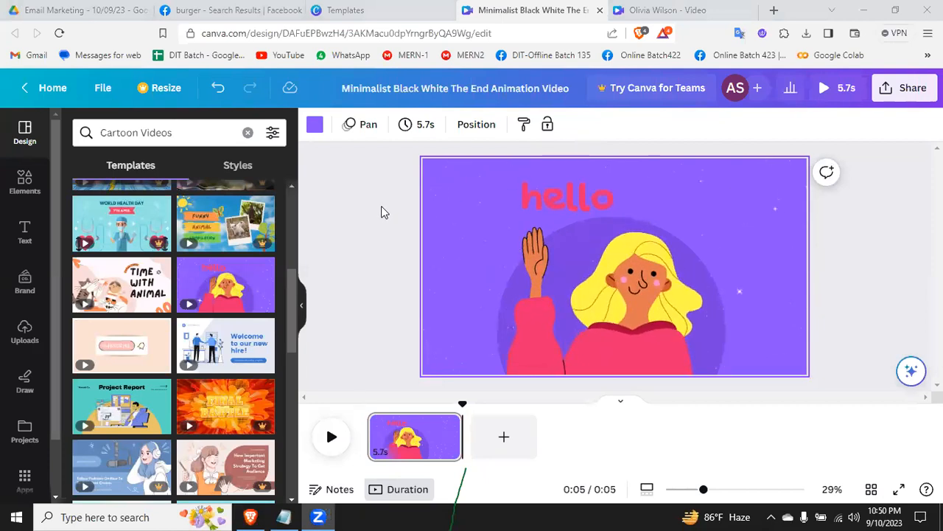
Step: Switch to Facebook, search for "dit 439", and open the group DIT-Digital Marketing Online(Batch 439)
{"action": "left_click", "coordinate": [209, 8]}
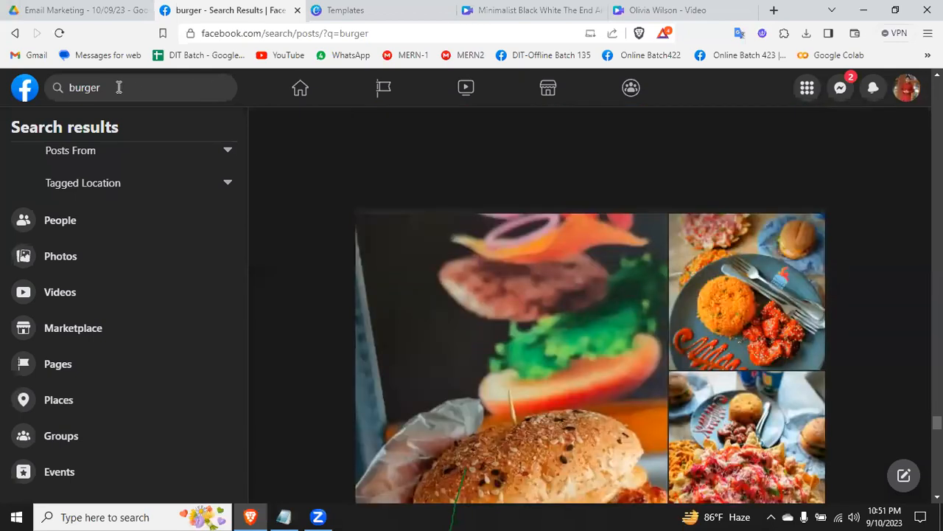
{"action": "left_click", "coordinate": [120, 87]}
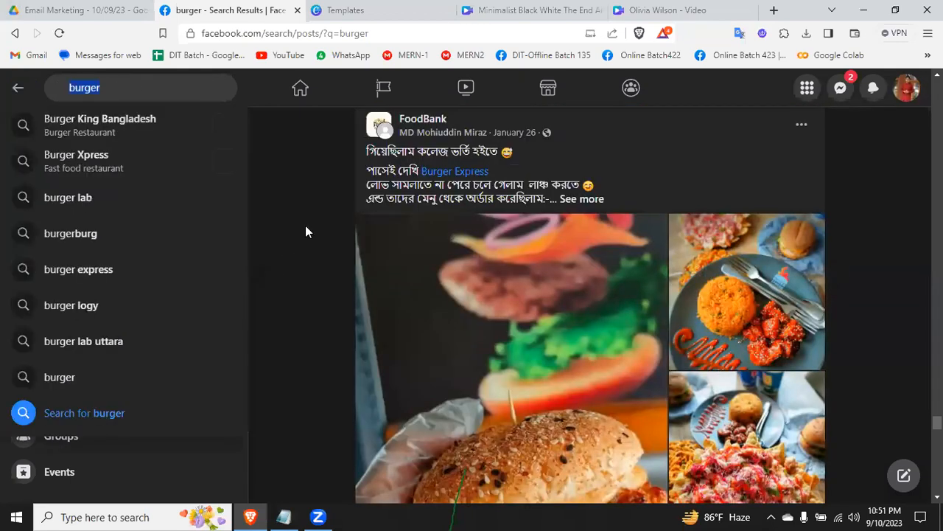
{"action": "type", "text": "di"}
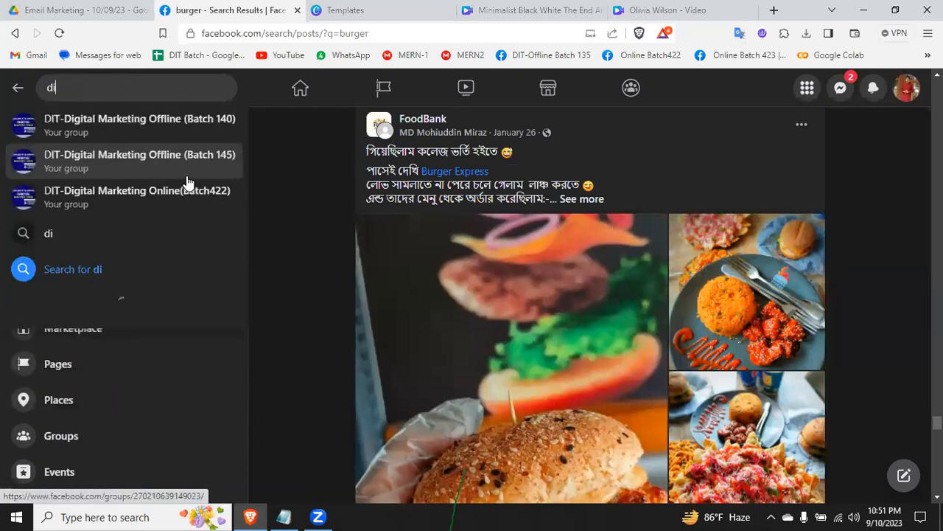
{"action": "type", "text": "t"}
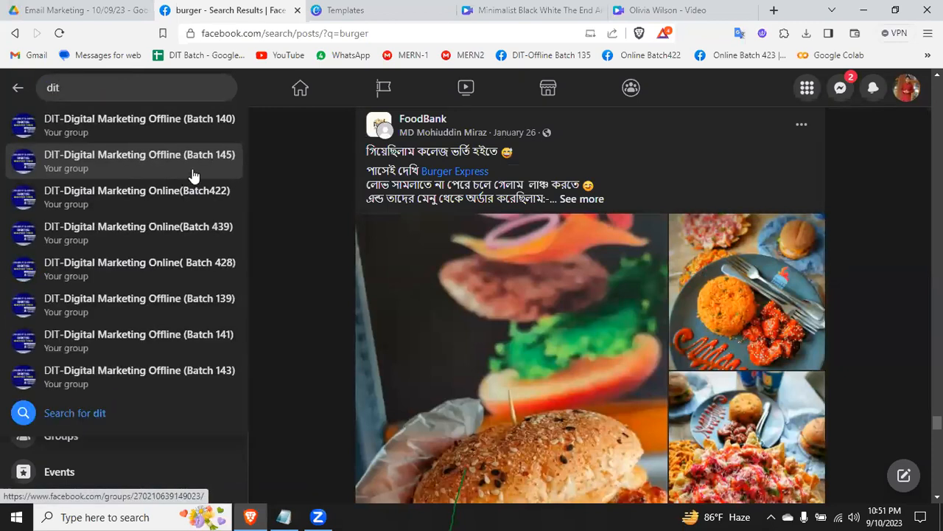
{"action": "type", "text": " 4"}
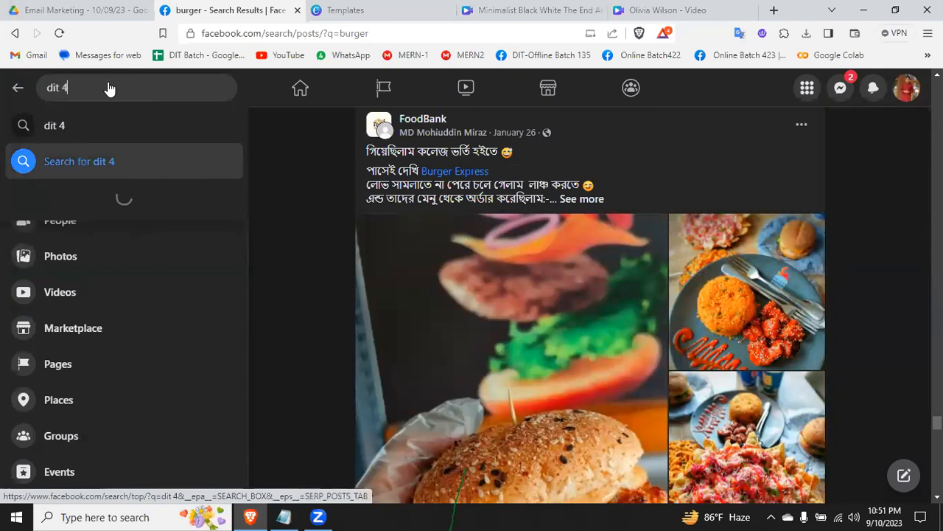
{"action": "type", "text": "39"}
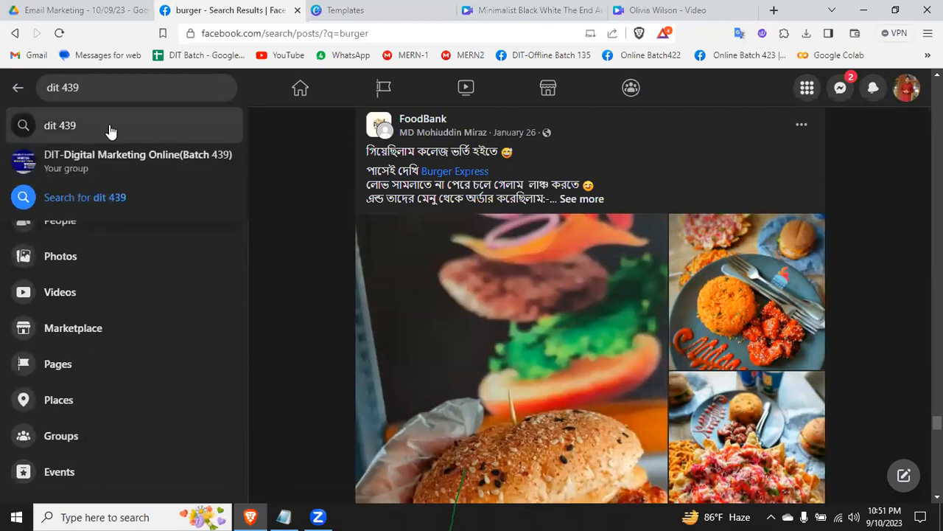
{"action": "left_click", "coordinate": [152, 164]}
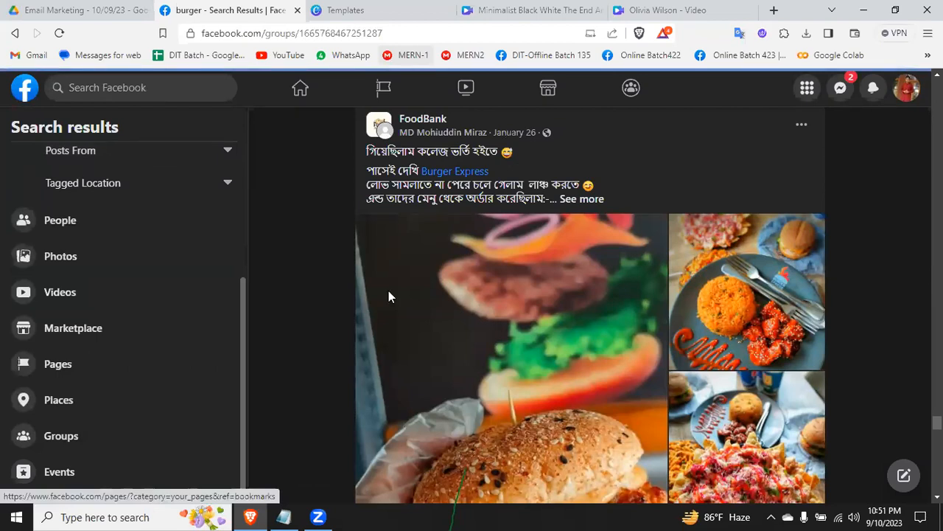
Step: Look through the group's discussion feed for the posts with the class links and recordings
{"action": "scroll", "coordinate": [364, 317], "scroll_direction": "down", "scroll_amount": 3}
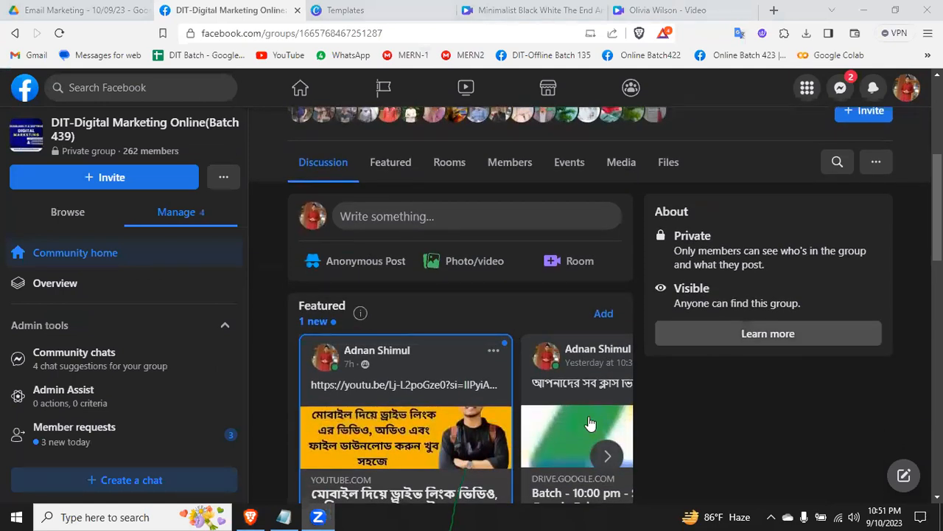
{"action": "scroll", "coordinate": [432, 413], "scroll_direction": "down", "scroll_amount": 5}
{"action": "scroll", "coordinate": [432, 413], "scroll_direction": "down", "scroll_amount": 5}
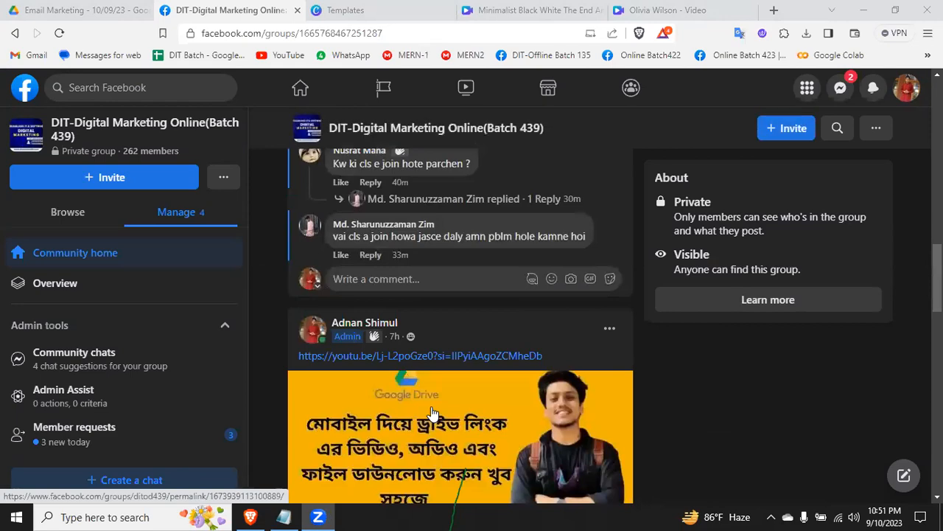
{"action": "scroll", "coordinate": [433, 413], "scroll_direction": "down", "scroll_amount": 10}
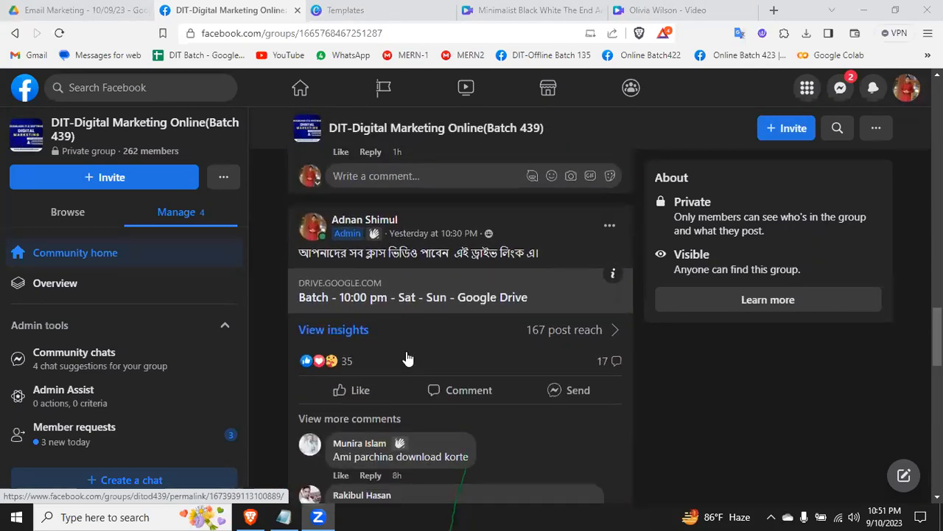
{"action": "scroll", "coordinate": [436, 296], "scroll_direction": "up", "scroll_amount": 2}
{"action": "scroll", "coordinate": [436, 296], "scroll_direction": "up", "scroll_amount": 15}
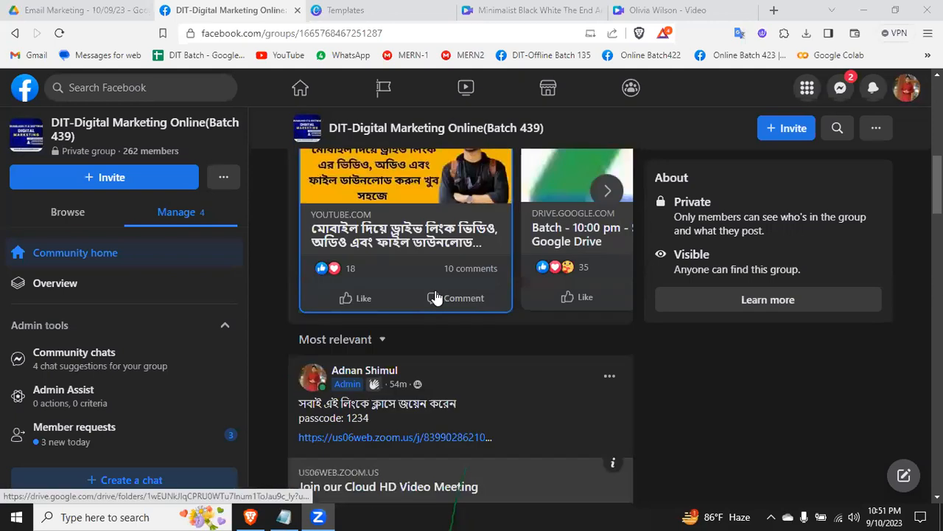
{"action": "scroll", "coordinate": [390, 391], "scroll_direction": "down", "scroll_amount": 2}
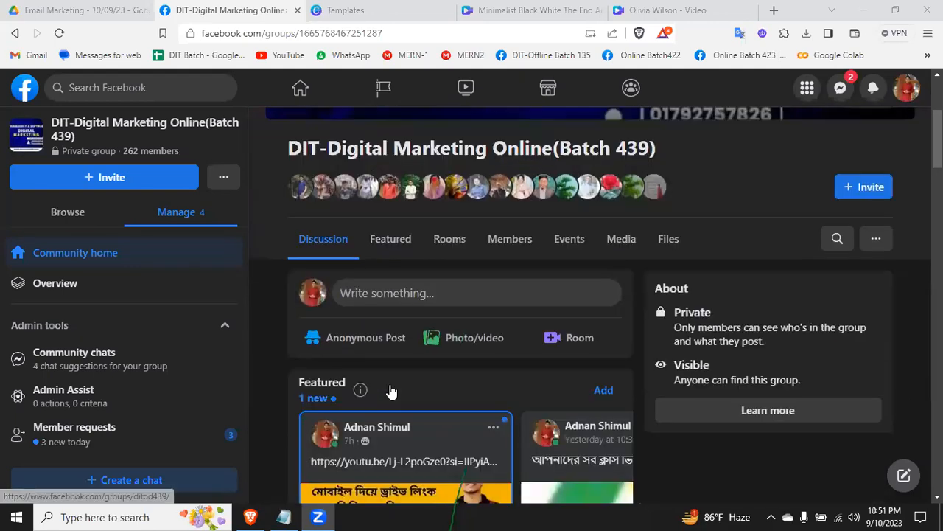
Step: Show the group's featured posts and open the shared Google Drive folder "Batch - 10:00 pm - Sat - Sun"
{"action": "left_click", "coordinate": [388, 236]}
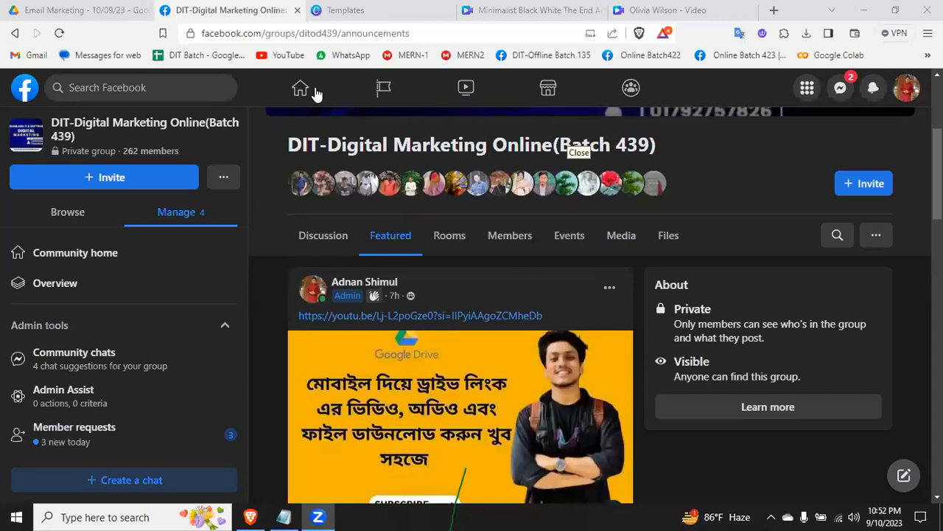
{"action": "scroll", "coordinate": [424, 352], "scroll_direction": "down", "scroll_amount": 2}
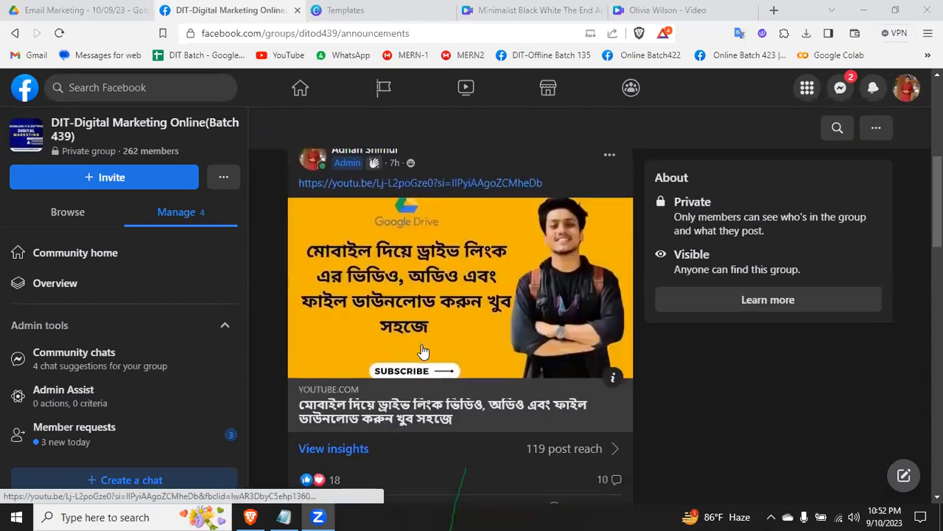
{"action": "scroll", "coordinate": [423, 352], "scroll_direction": "down", "scroll_amount": 4}
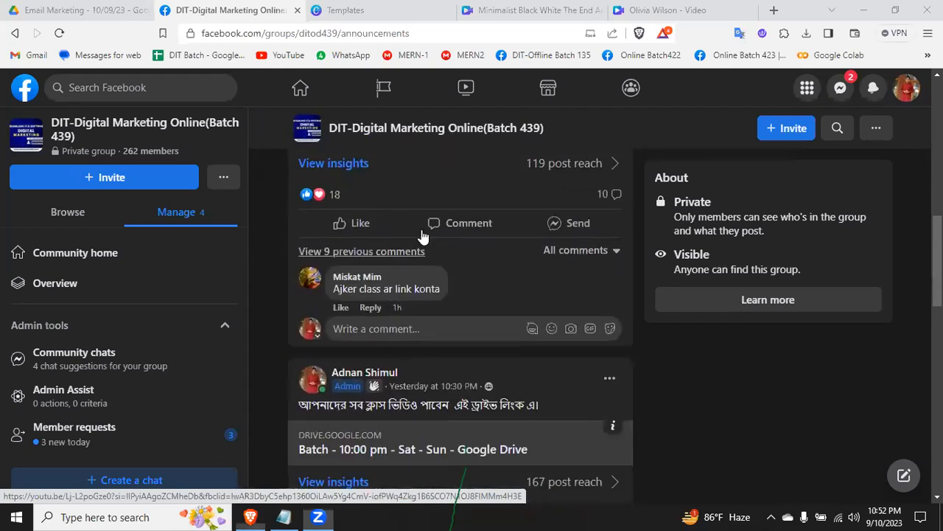
{"action": "left_click", "coordinate": [459, 451]}
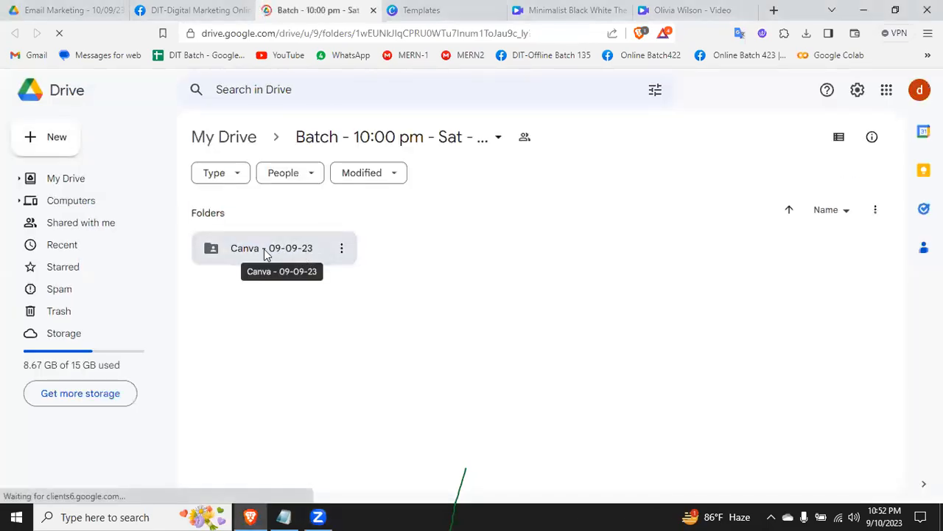
Step: Look inside the "Canva - 09-09-23" class folder in Google Drive, and go back to the batch folder
{"action": "left_click", "coordinate": [274, 253]}
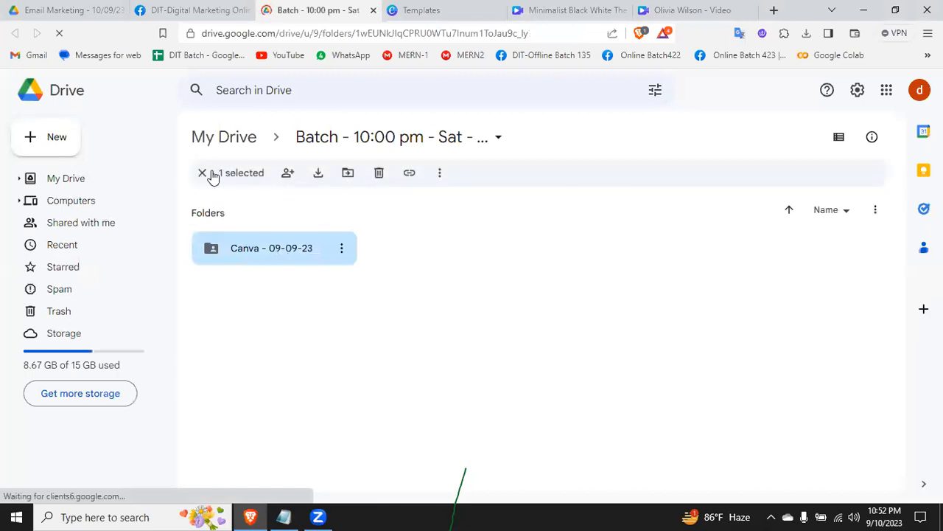
{"action": "left_click", "coordinate": [201, 174]}
{"action": "double_click", "coordinate": [288, 250]}
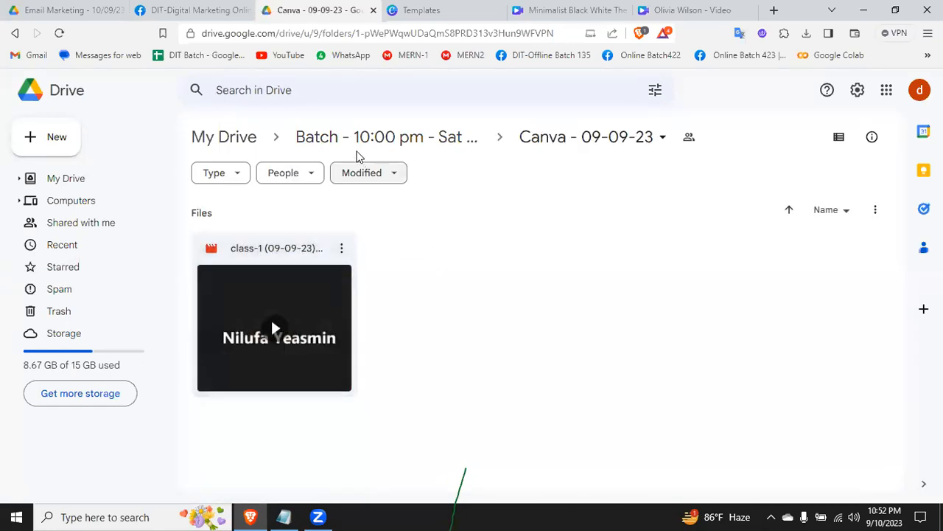
{"action": "left_click", "coordinate": [353, 139]}
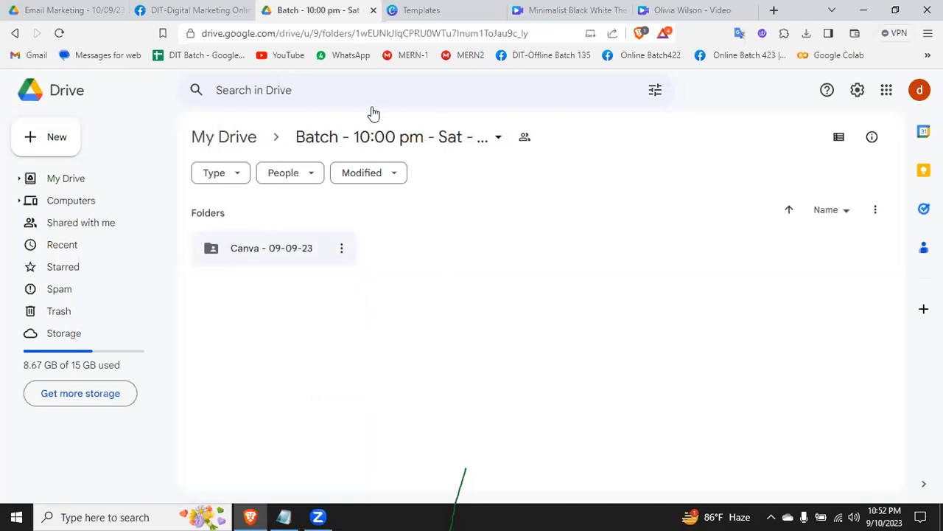
Step: Return to the Facebook group and review the featured post that shares the class video Drive link
{"action": "key", "text": "ctrl+shift+Tab"}
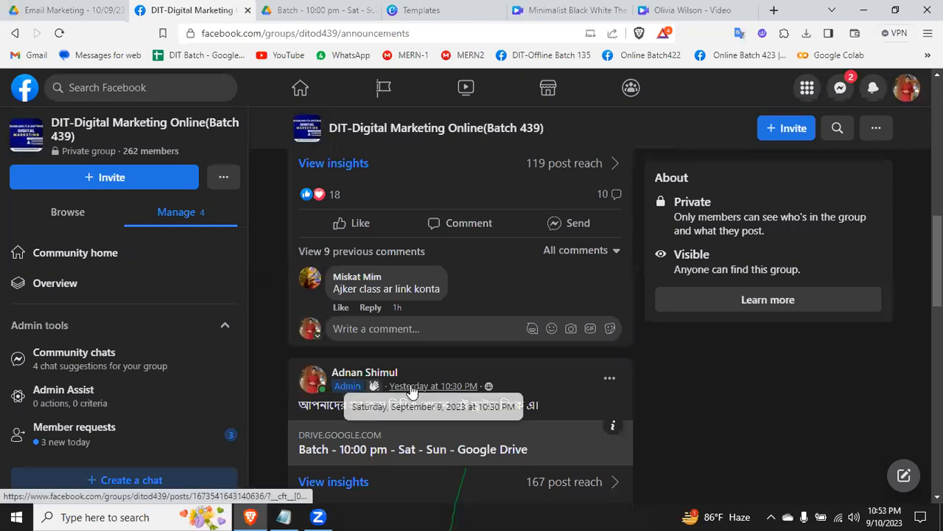
{"action": "scroll", "coordinate": [410, 385], "scroll_direction": "down", "scroll_amount": 2}
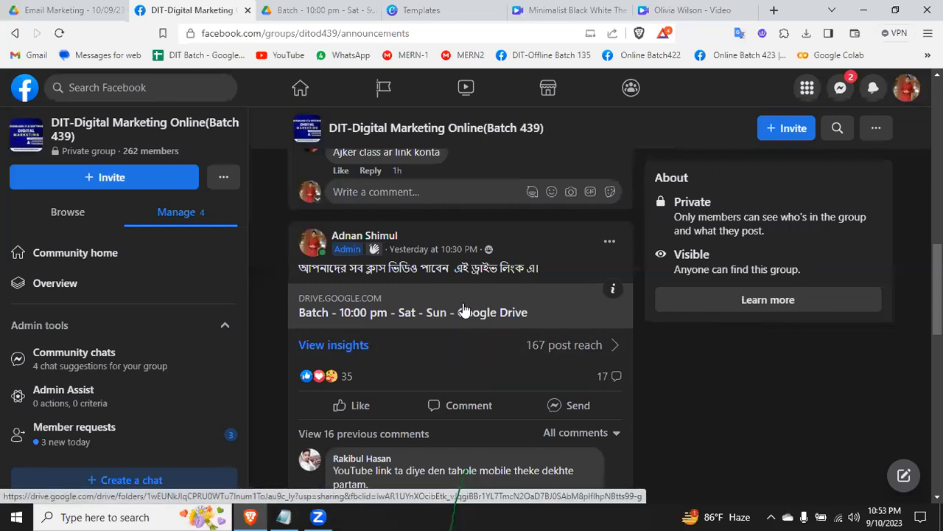
{"action": "left_click", "coordinate": [436, 120]}
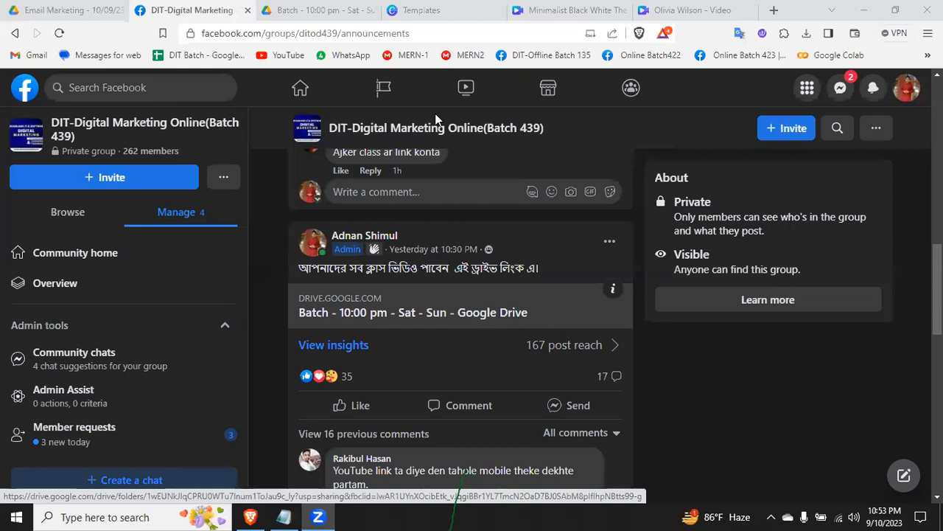
{"action": "scroll", "coordinate": [522, 273], "scroll_direction": "up", "scroll_amount": 3}
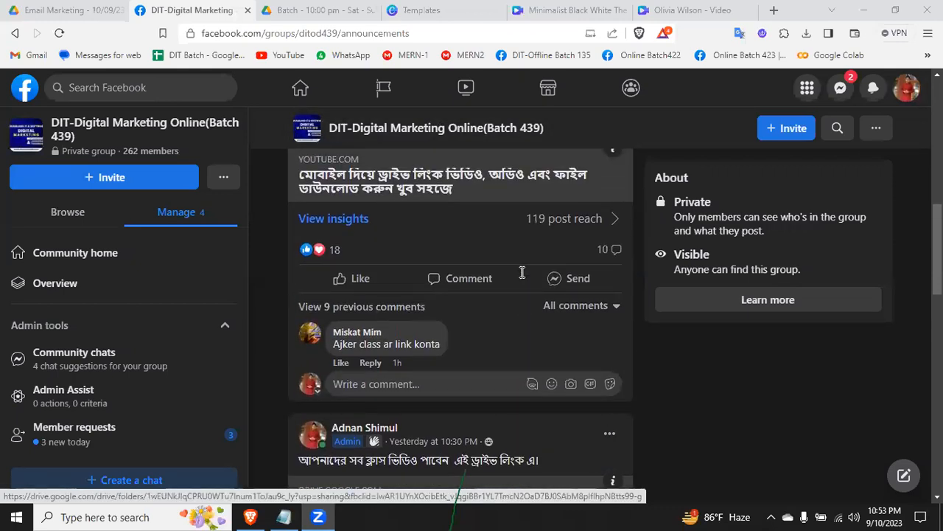
{"action": "scroll", "coordinate": [521, 272], "scroll_direction": "up", "scroll_amount": 5}
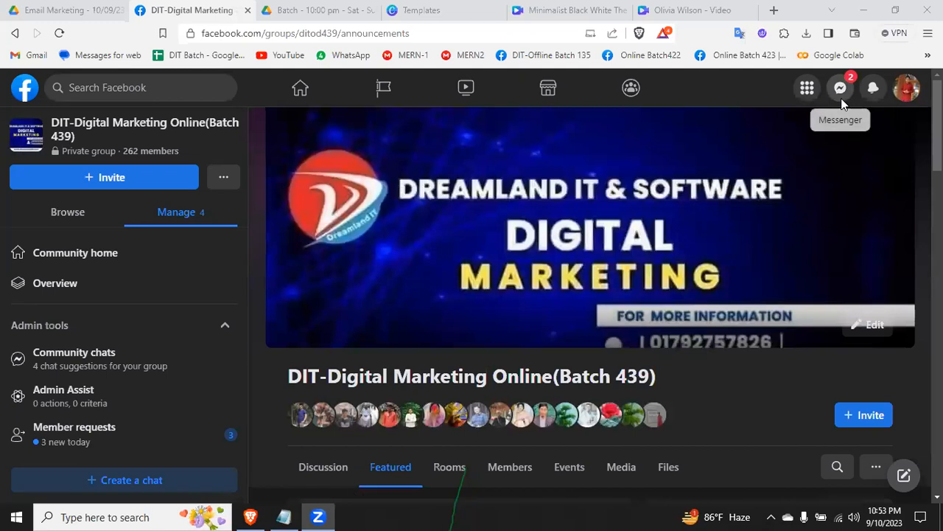
{"action": "left_click", "coordinate": [842, 99]}
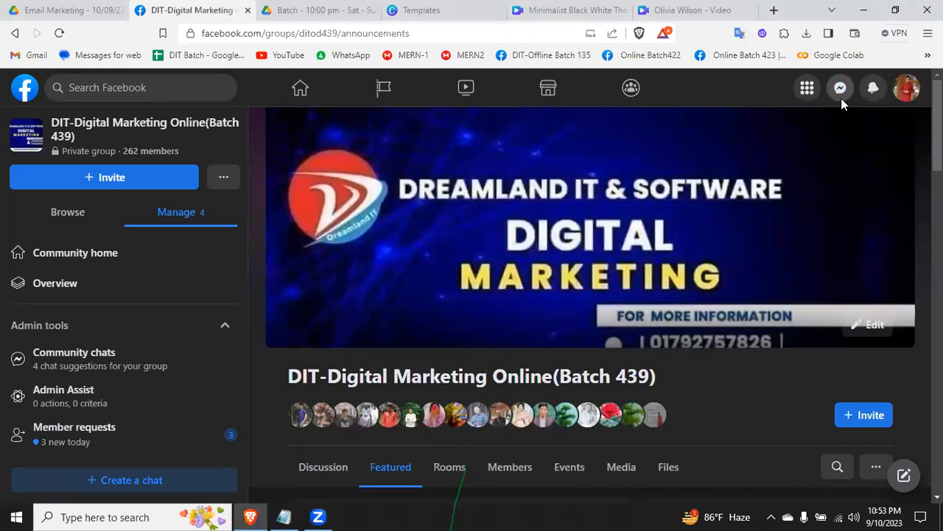
Step: Search Facebook for "canva" and limit the results to posts
{"action": "left_click", "coordinate": [196, 94]}
{"action": "type", "text": "ca"}
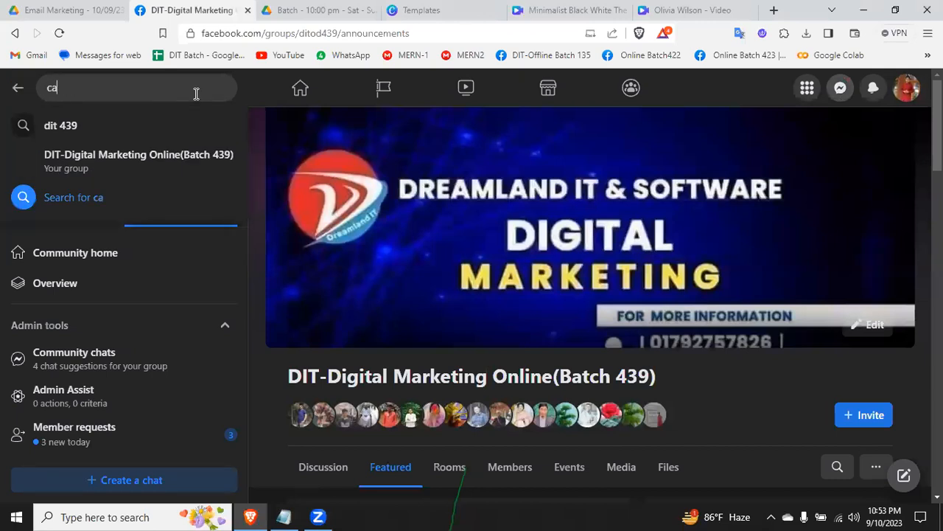
{"action": "type", "text": "nva"}
{"action": "key", "text": "Return"}
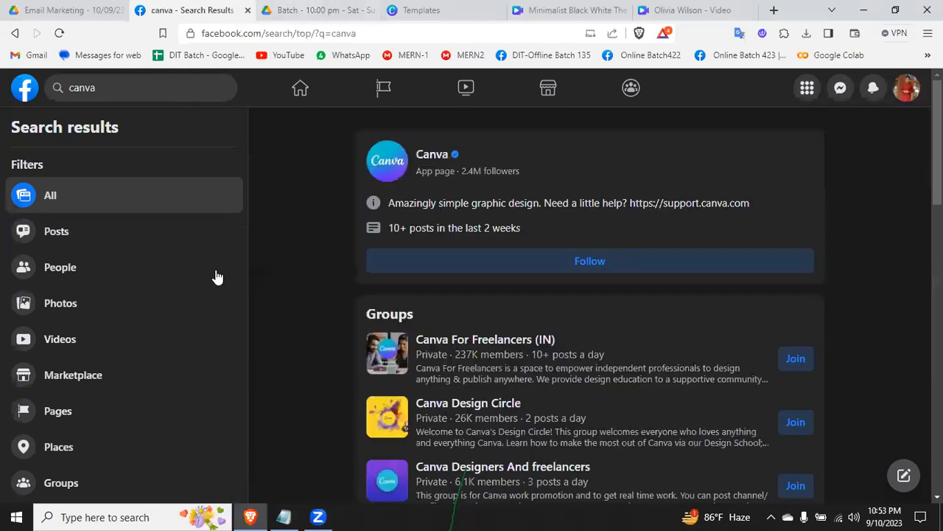
{"action": "left_click", "coordinate": [56, 232]}
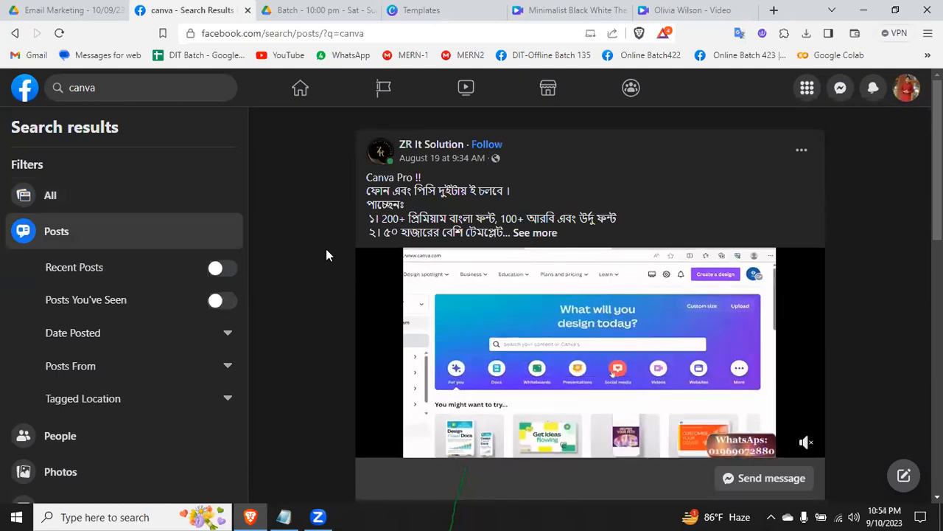
Step: Expand ZR It Solution's Canva Pro post and read its full text, highlighting the premium Bangla fonts offer
{"action": "left_click", "coordinate": [535, 232]}
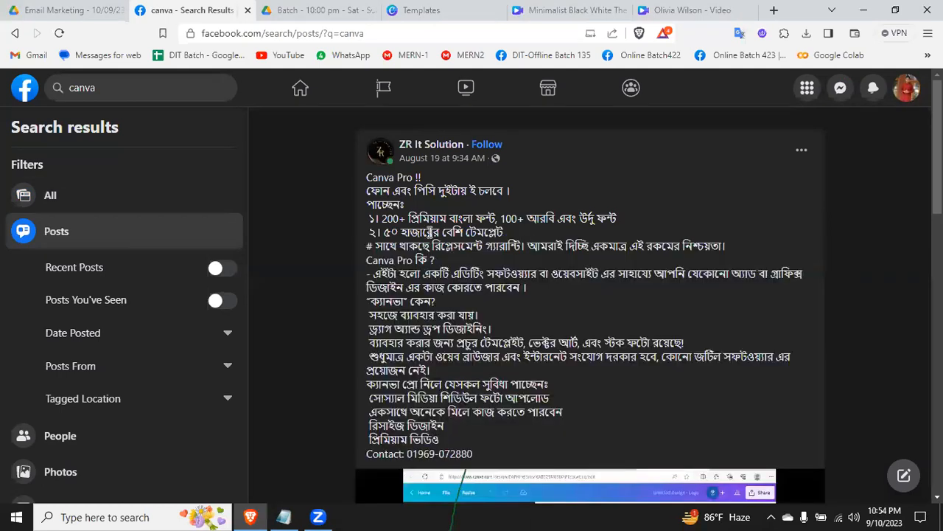
{"action": "left_click_drag", "start_coordinate": [382, 218], "coordinate": [482, 218]}
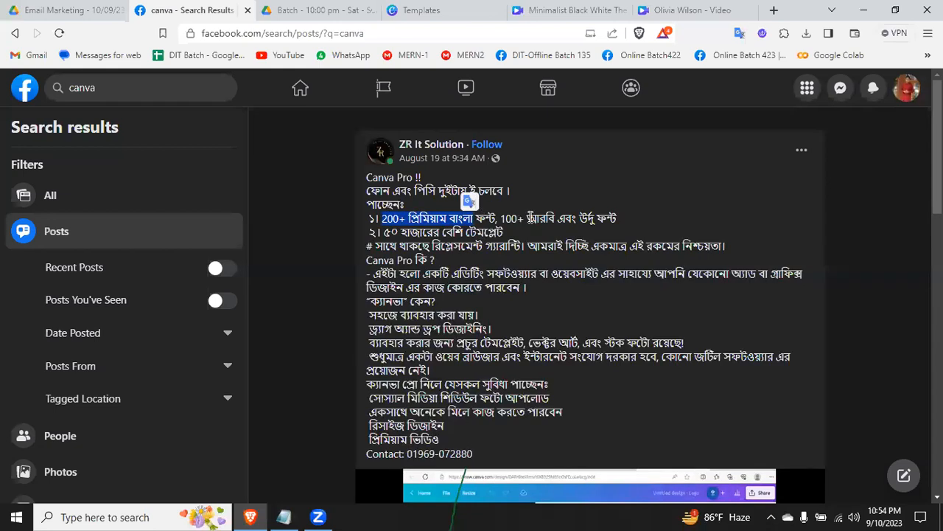
{"action": "left_click", "coordinate": [531, 218]}
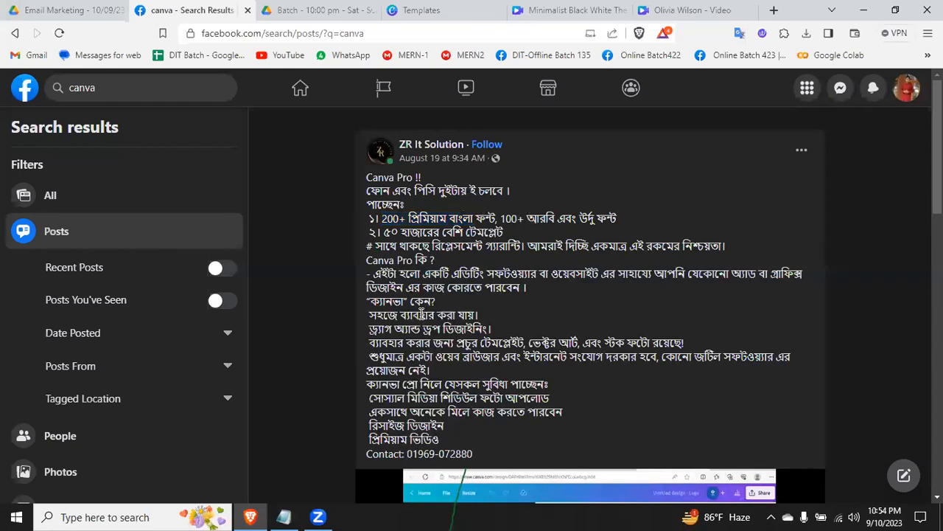
{"action": "scroll", "coordinate": [421, 314], "scroll_direction": "down", "scroll_amount": 1}
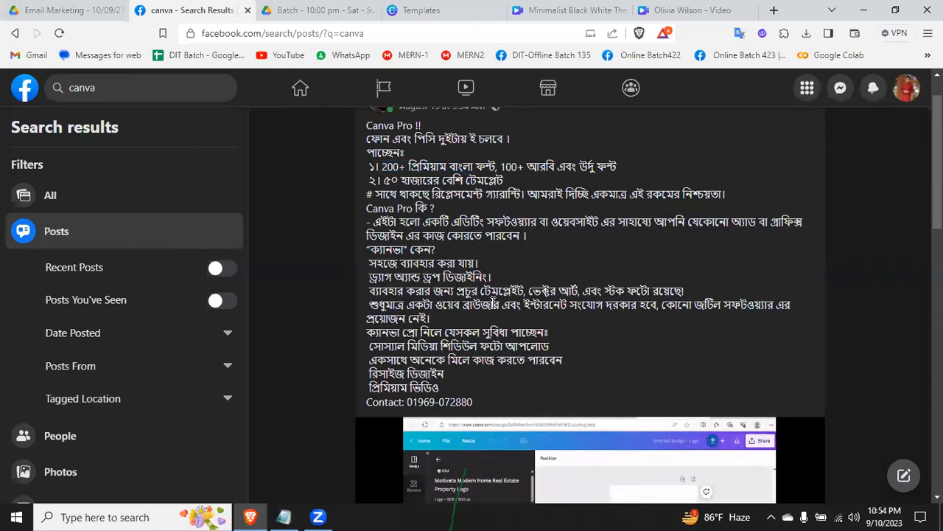
Step: Find the Digital Solutions BD post offering Canva Pro and expand its full text
{"action": "scroll", "coordinate": [490, 311], "scroll_direction": "down", "scroll_amount": 1}
{"action": "scroll", "coordinate": [490, 311], "scroll_direction": "down", "scroll_amount": 5}
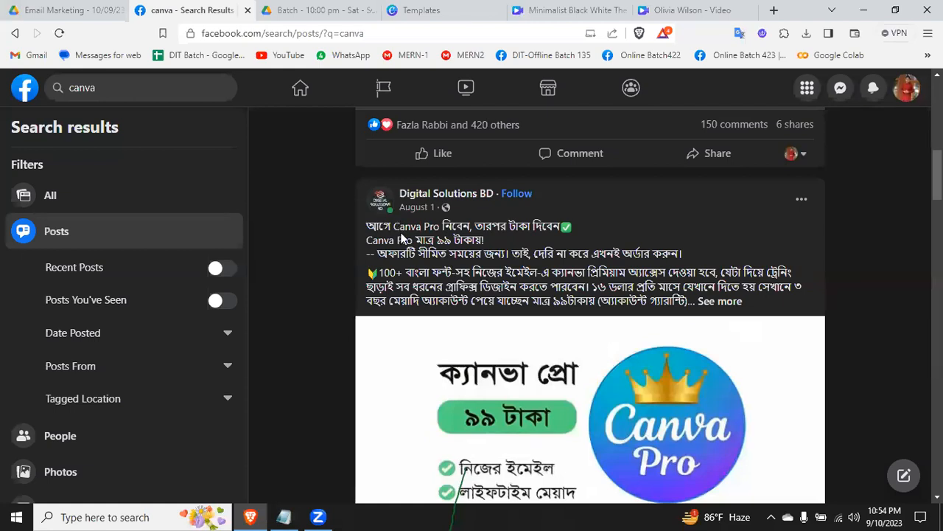
{"action": "scroll", "coordinate": [440, 239], "scroll_direction": "down", "scroll_amount": 1}
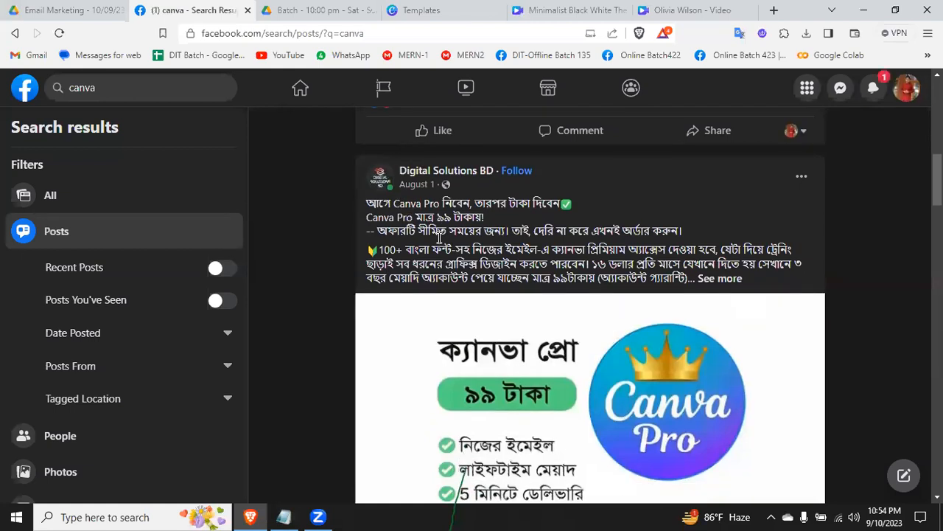
{"action": "left_click", "coordinate": [718, 279]}
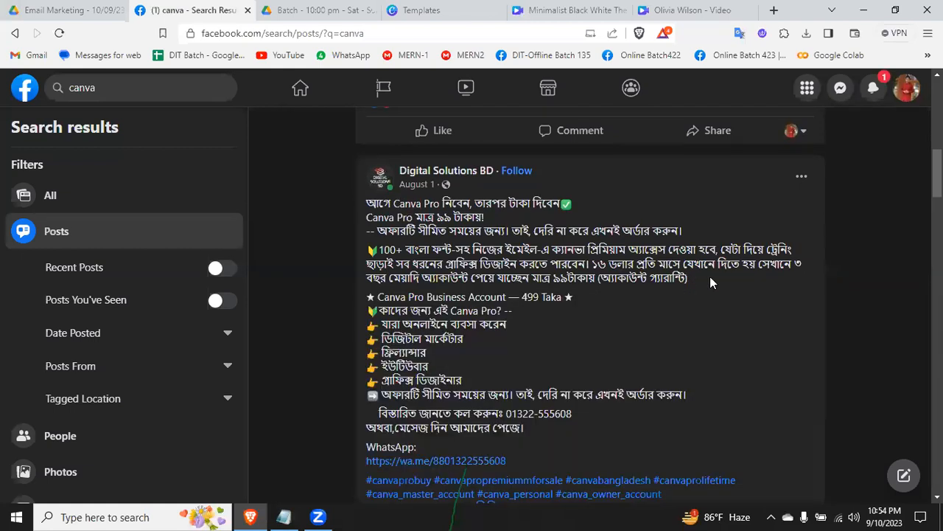
Step: Read the Digital Solutions BD Canva Pro post, highlighting its opening line about paying after receiving the account, and view its offer image
{"action": "scroll", "coordinate": [525, 336], "scroll_direction": "down", "scroll_amount": 1}
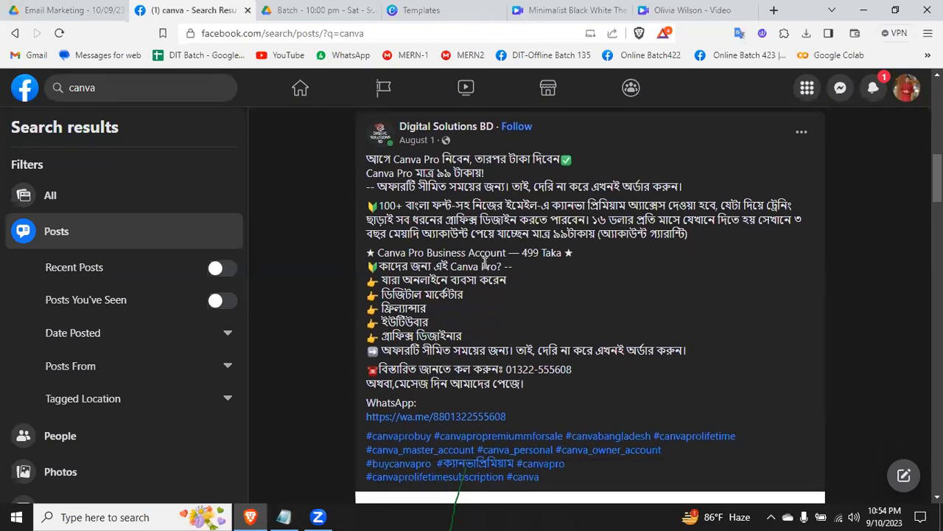
{"action": "triple_click", "coordinate": [426, 159]}
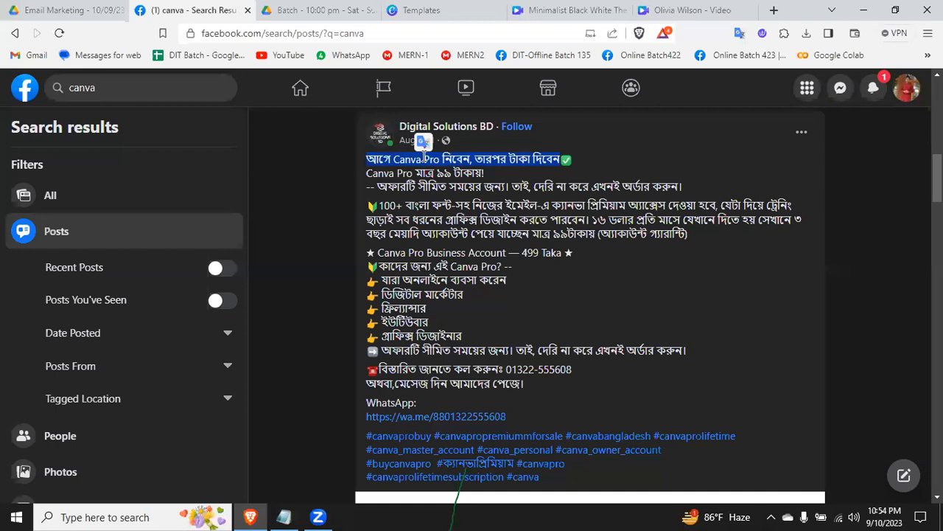
{"action": "left_click", "coordinate": [425, 158]}
{"action": "scroll", "coordinate": [432, 332], "scroll_direction": "down", "scroll_amount": 3}
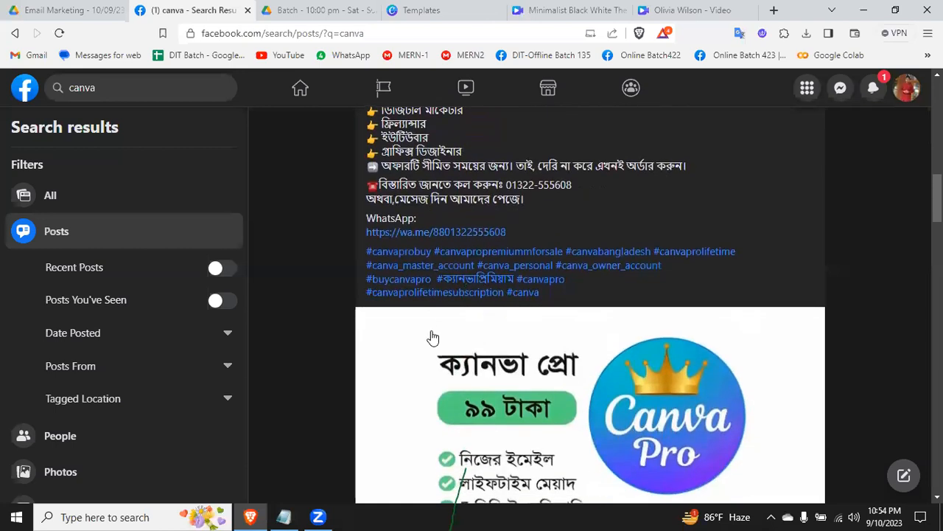
{"action": "scroll", "coordinate": [433, 337], "scroll_direction": "down", "scroll_amount": 2}
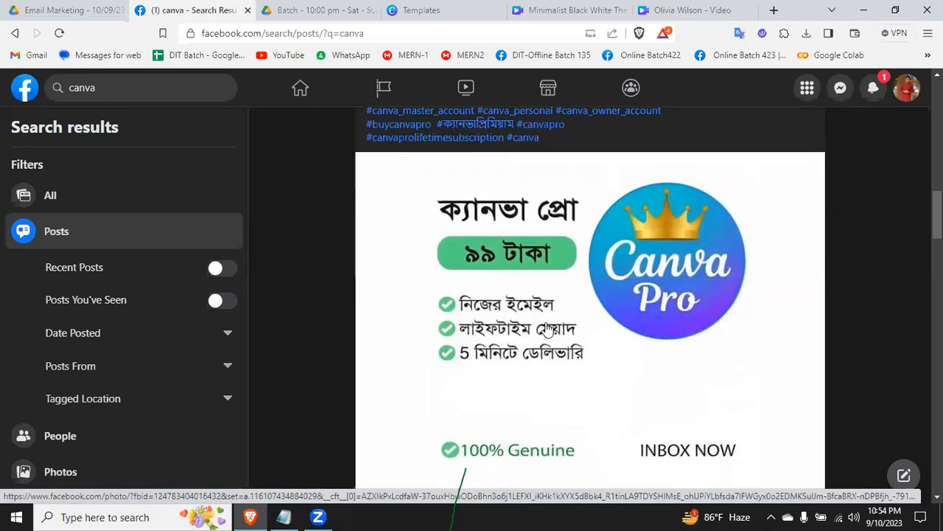
{"action": "scroll", "coordinate": [497, 369], "scroll_direction": "down", "scroll_amount": 3}
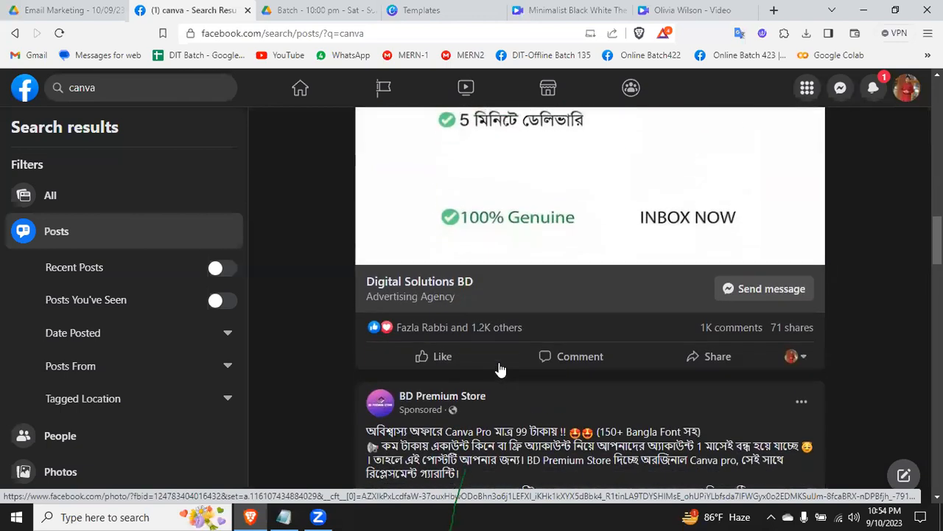
Step: Browse the further Canva Pro offers in the post results, including those from BD Premium Store and Desh_IT_9
{"action": "scroll", "coordinate": [500, 369], "scroll_direction": "down", "scroll_amount": 2}
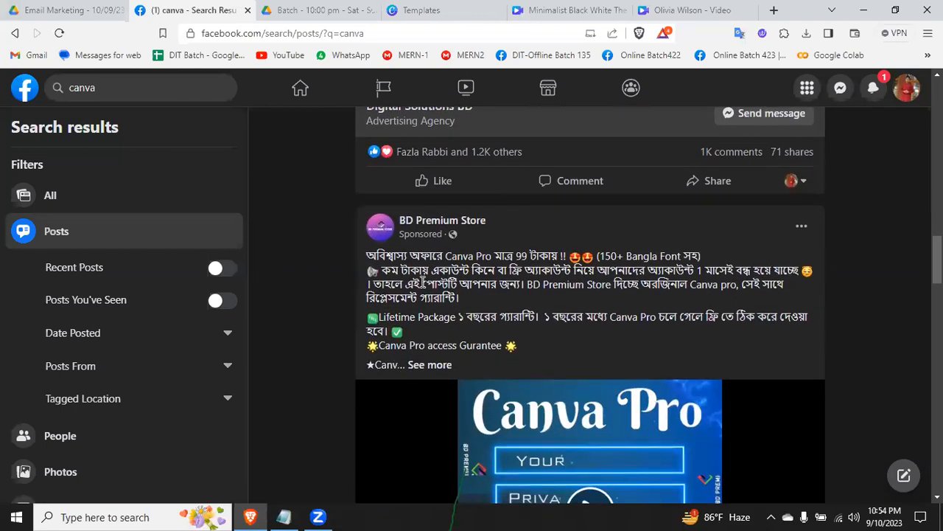
{"action": "scroll", "coordinate": [457, 331], "scroll_direction": "down", "scroll_amount": 9}
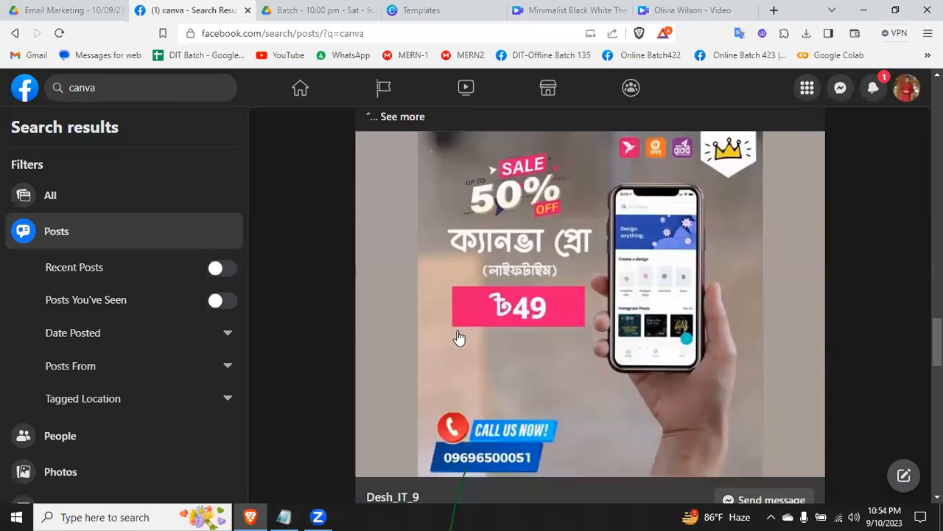
{"action": "scroll", "coordinate": [457, 337], "scroll_direction": "up", "scroll_amount": 2}
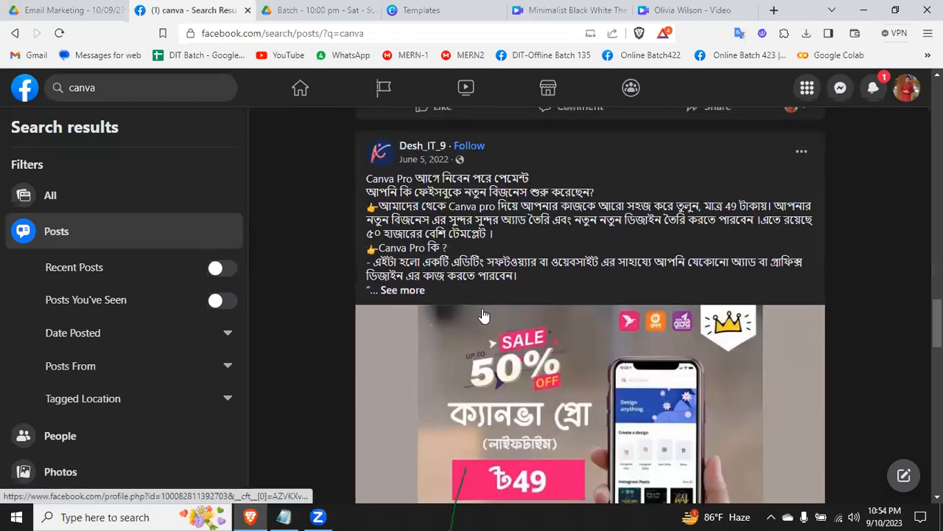
{"action": "scroll", "coordinate": [482, 317], "scroll_direction": "down", "scroll_amount": 18}
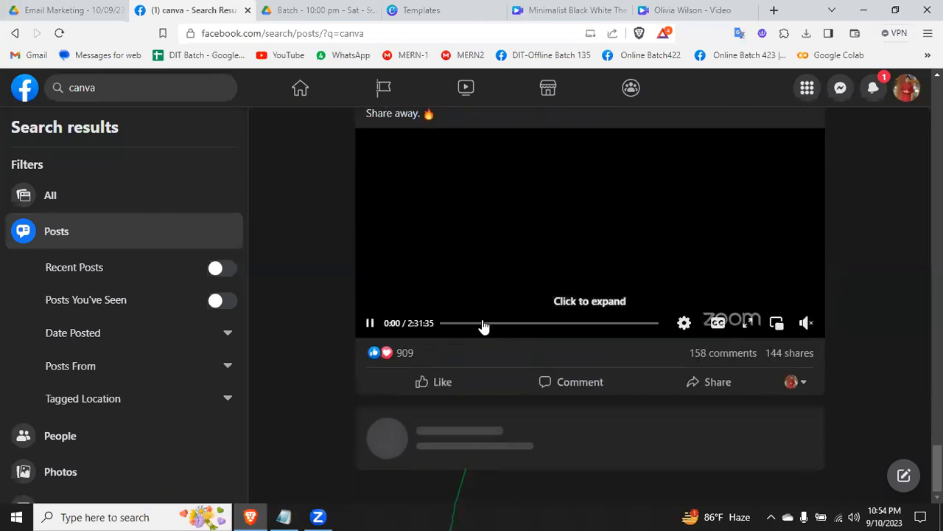
{"action": "scroll", "coordinate": [483, 324], "scroll_direction": "up", "scroll_amount": 15}
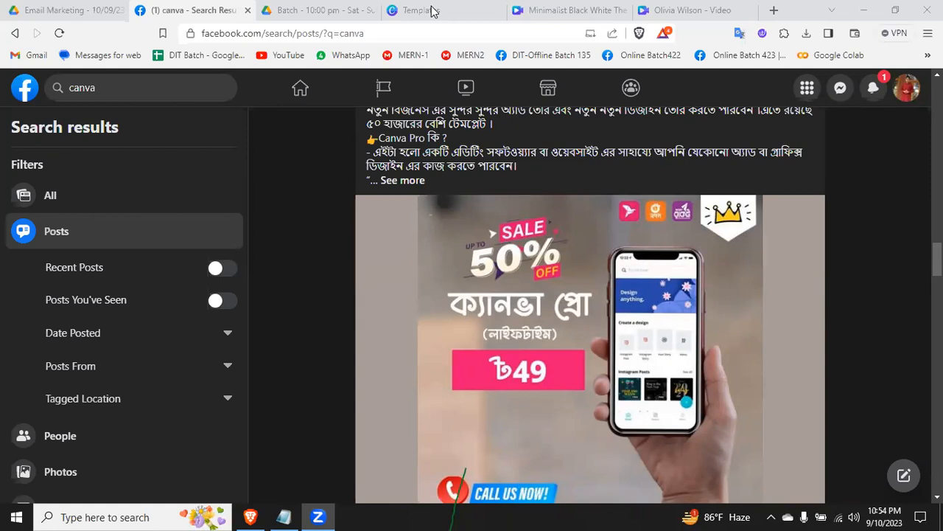
{"action": "left_click", "coordinate": [434, 11]}
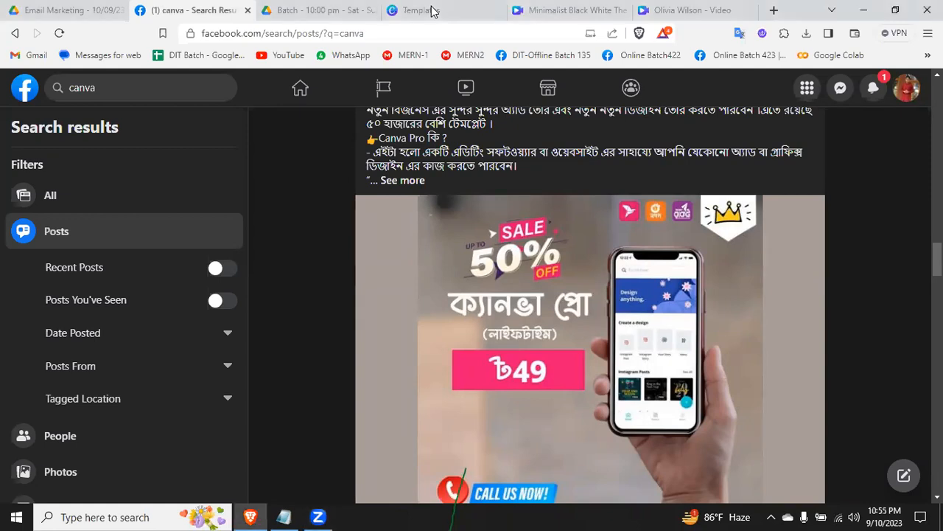
{"action": "left_click", "coordinate": [433, 11]}
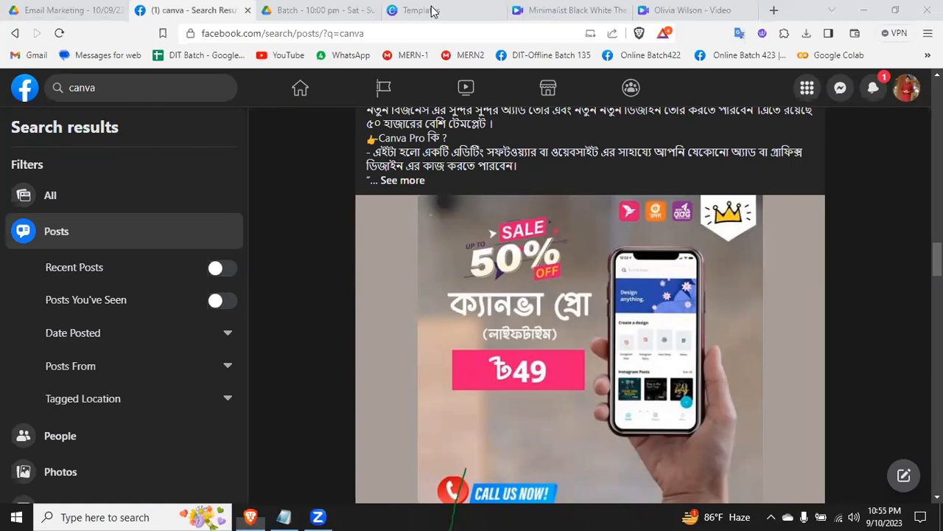